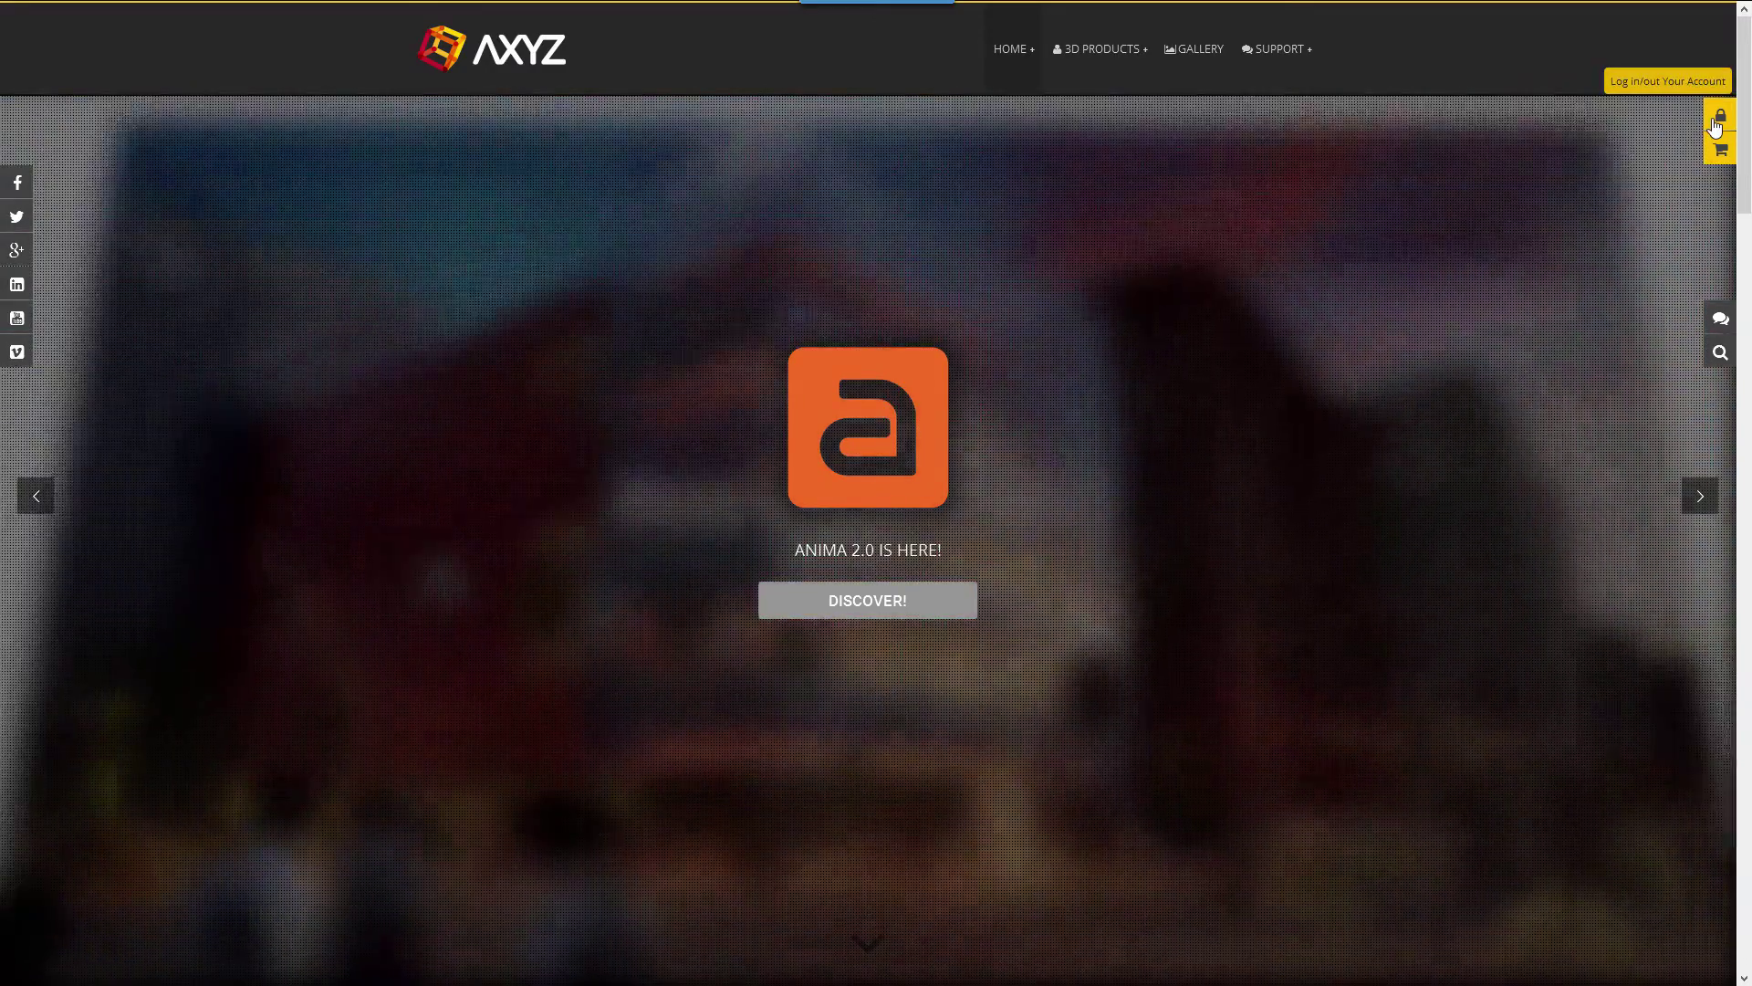
Go from the AXYZ Design account's My Account page to the Anima product page.
left_click(1716, 123)
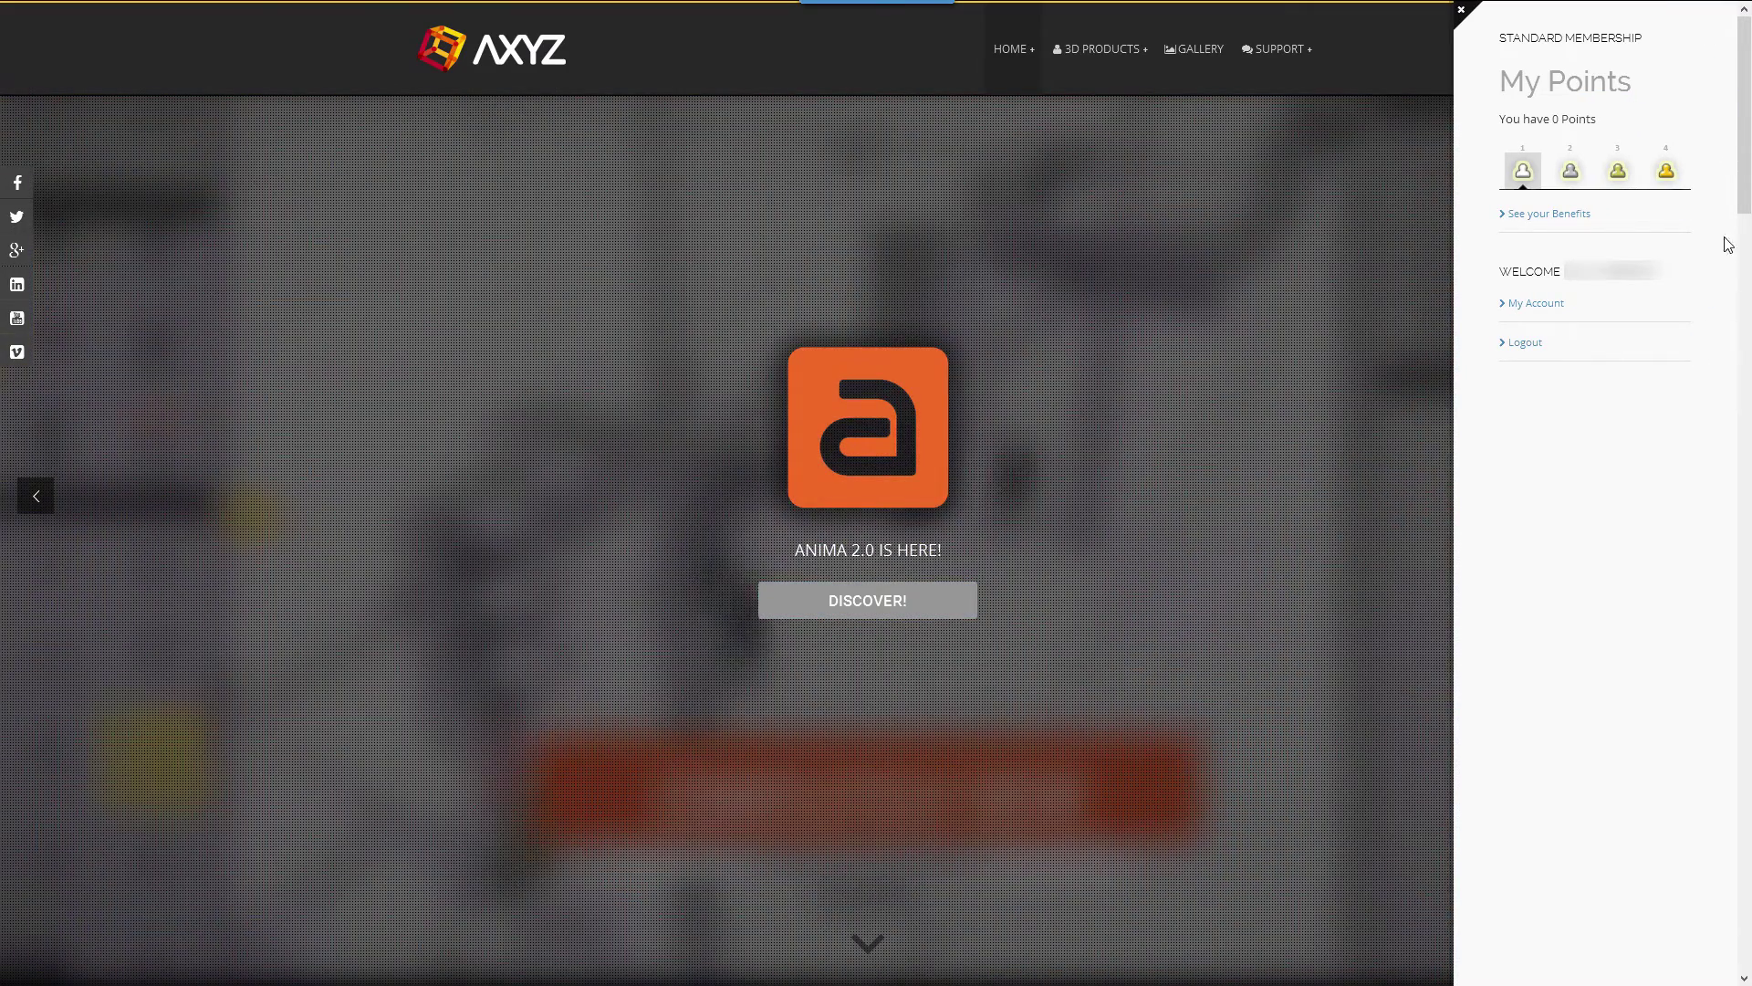
left_click(1541, 307)
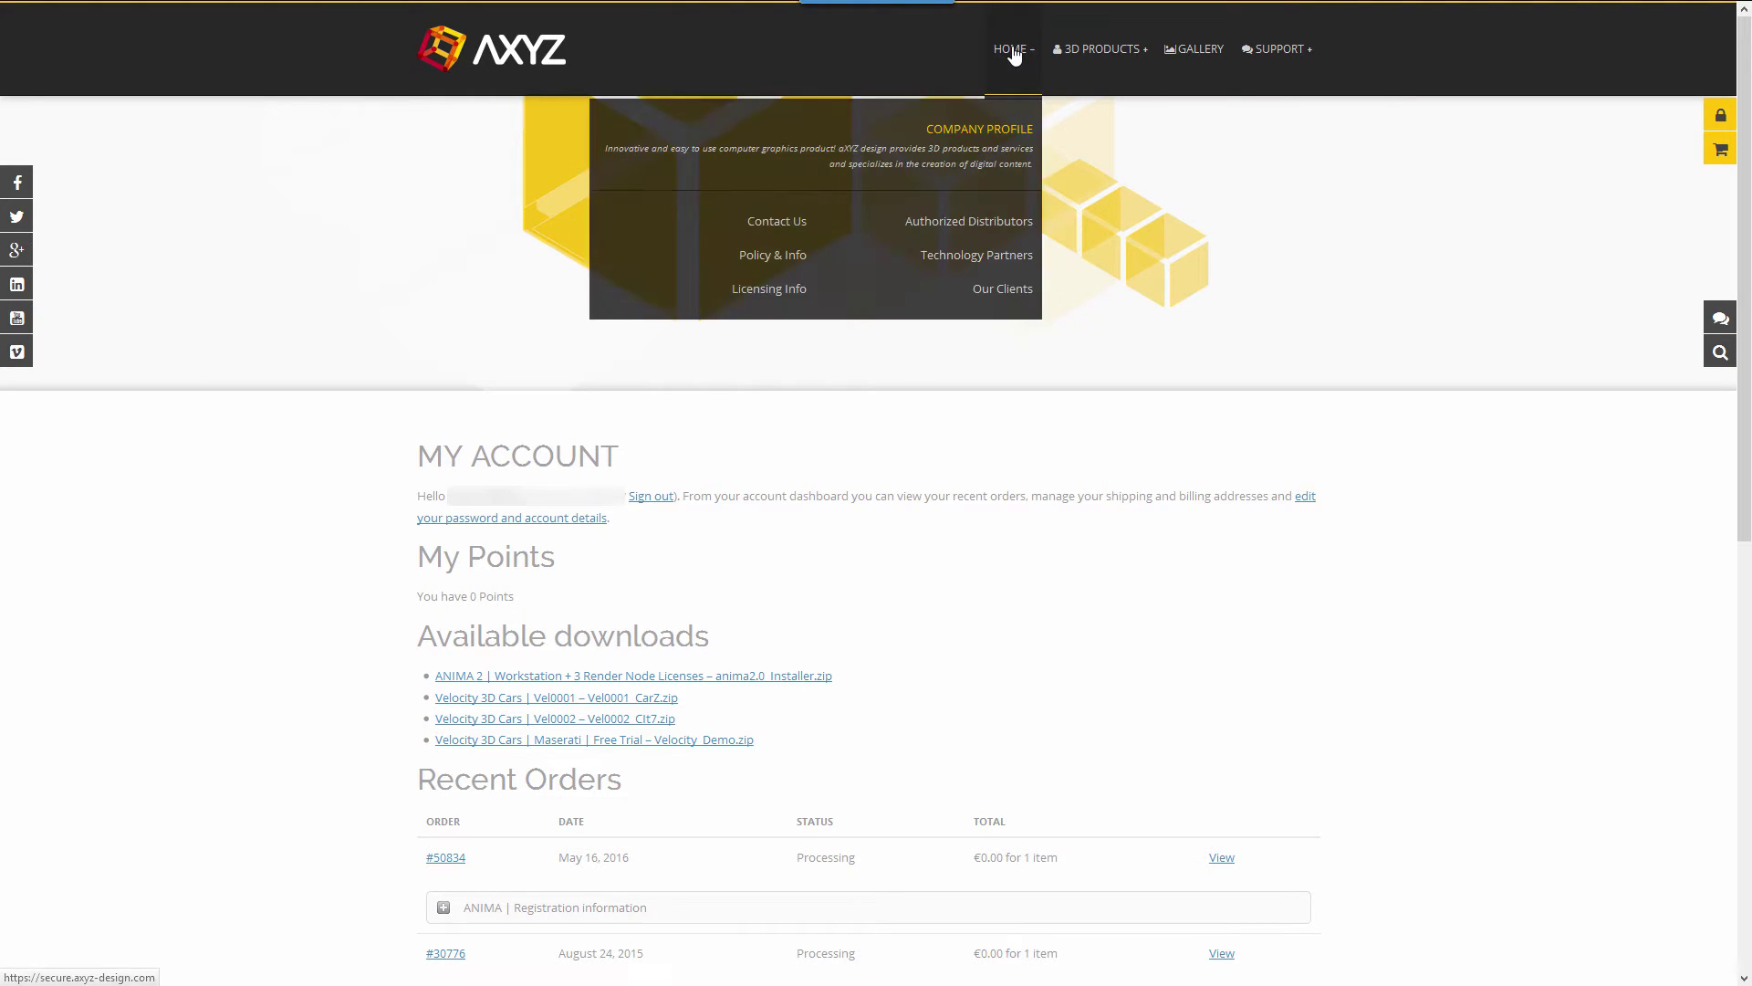
mouse_move(993, 92)
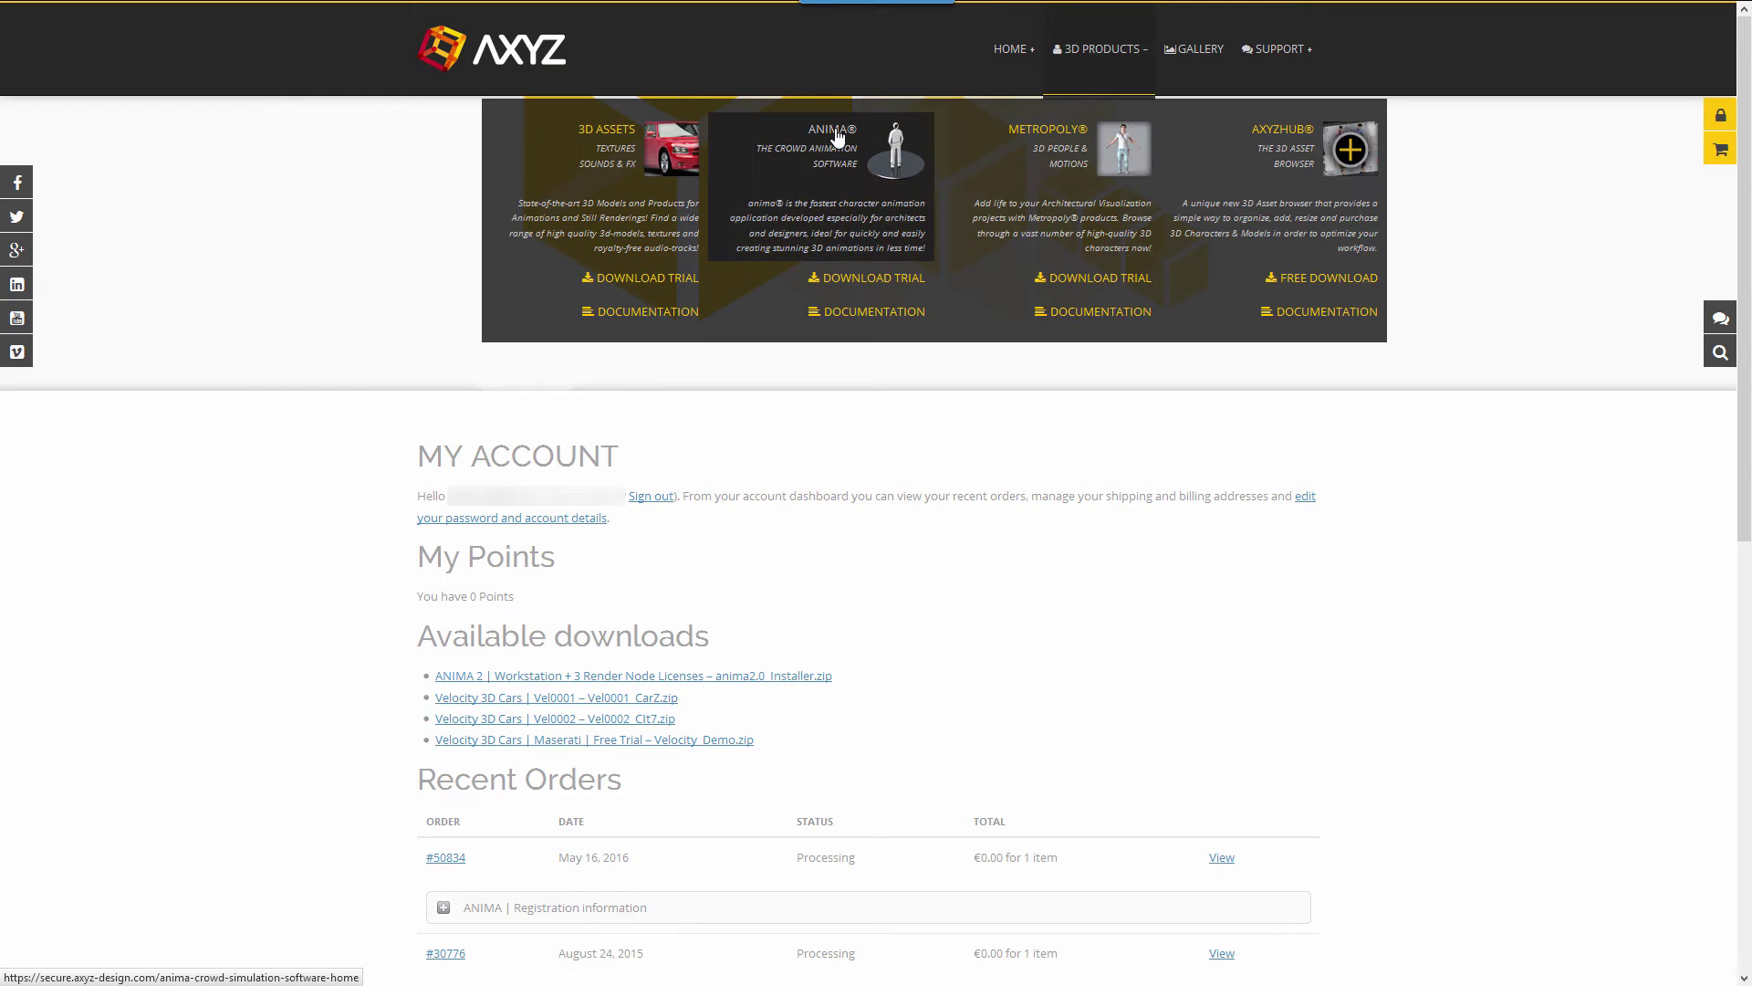
left_click(836, 135)
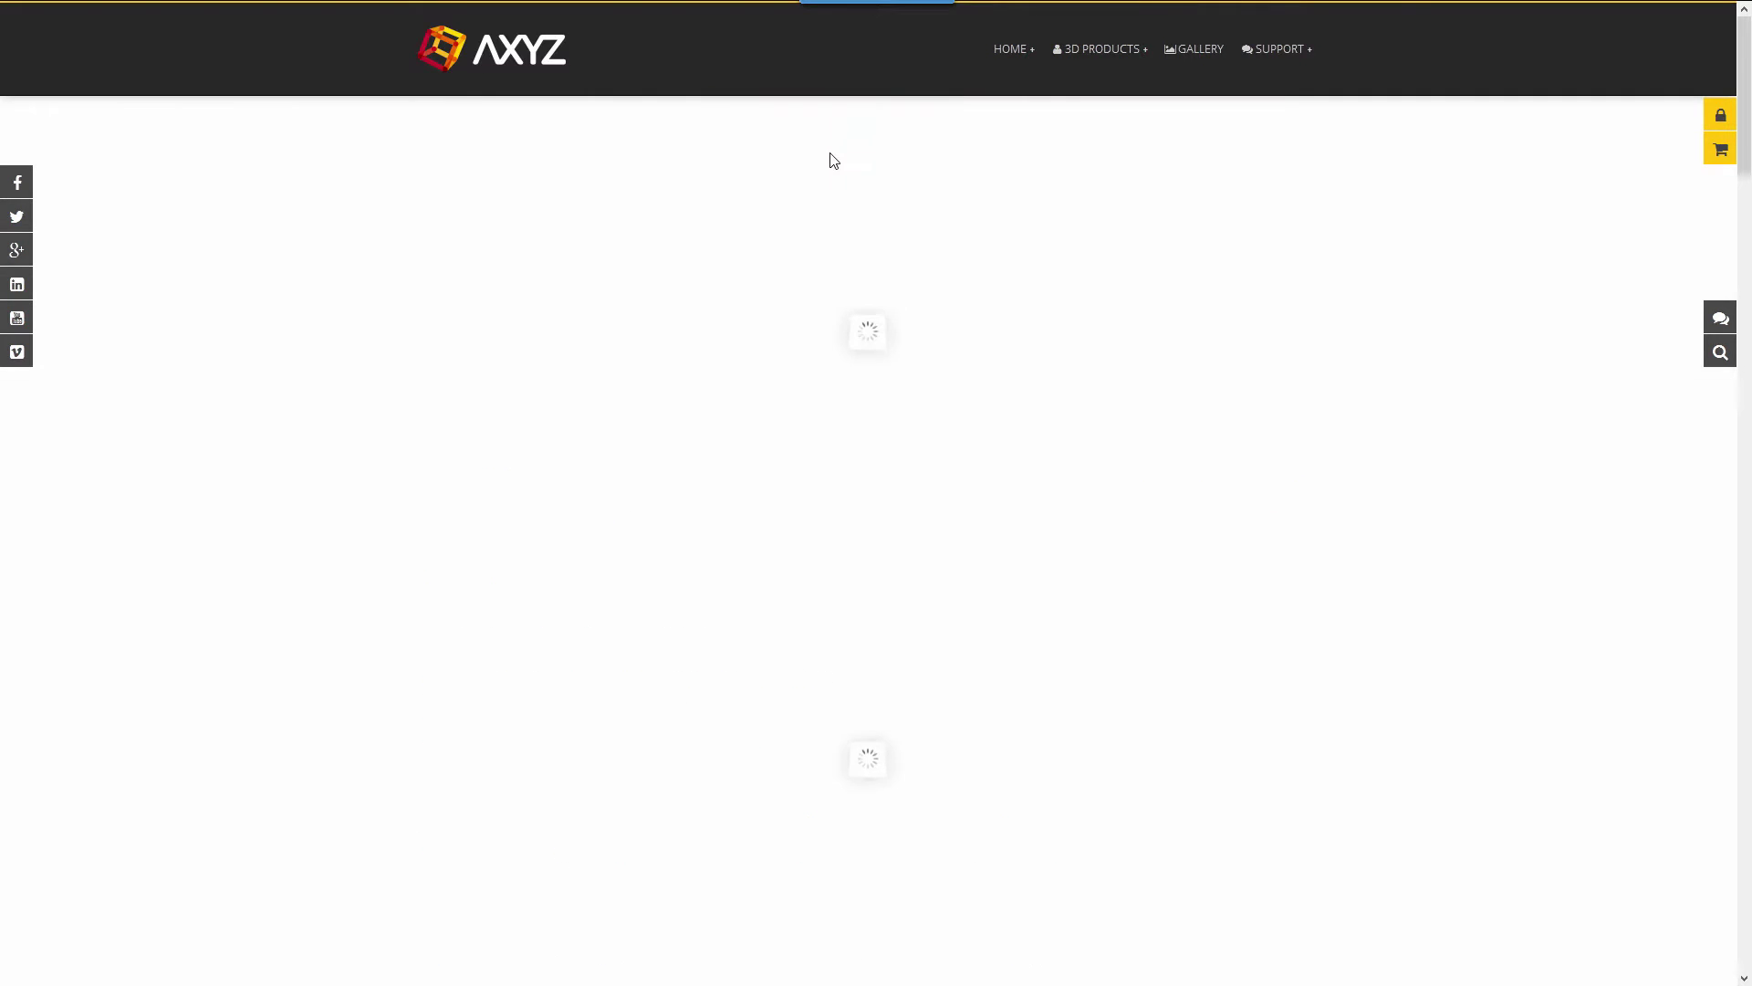
Download Anima and copy anima2_Installer_2.0.3.exe from the archive onto the desktop.
scroll(826, 227, "down", 8)
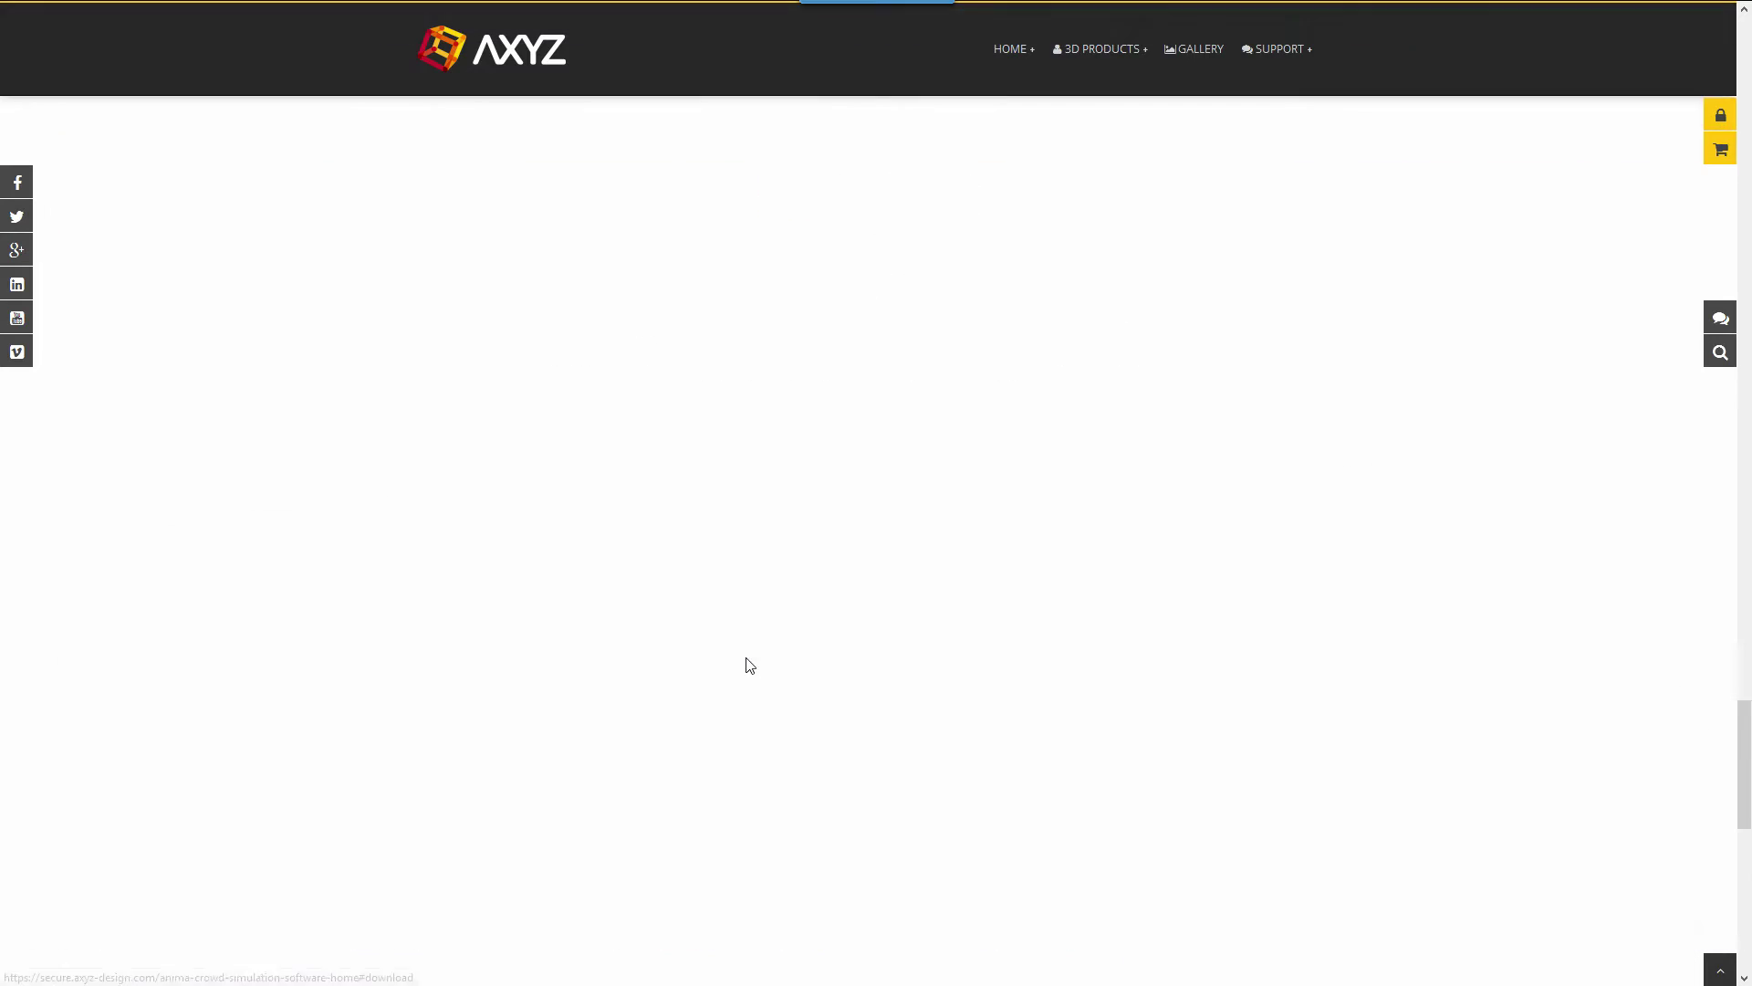
left_click(749, 721)
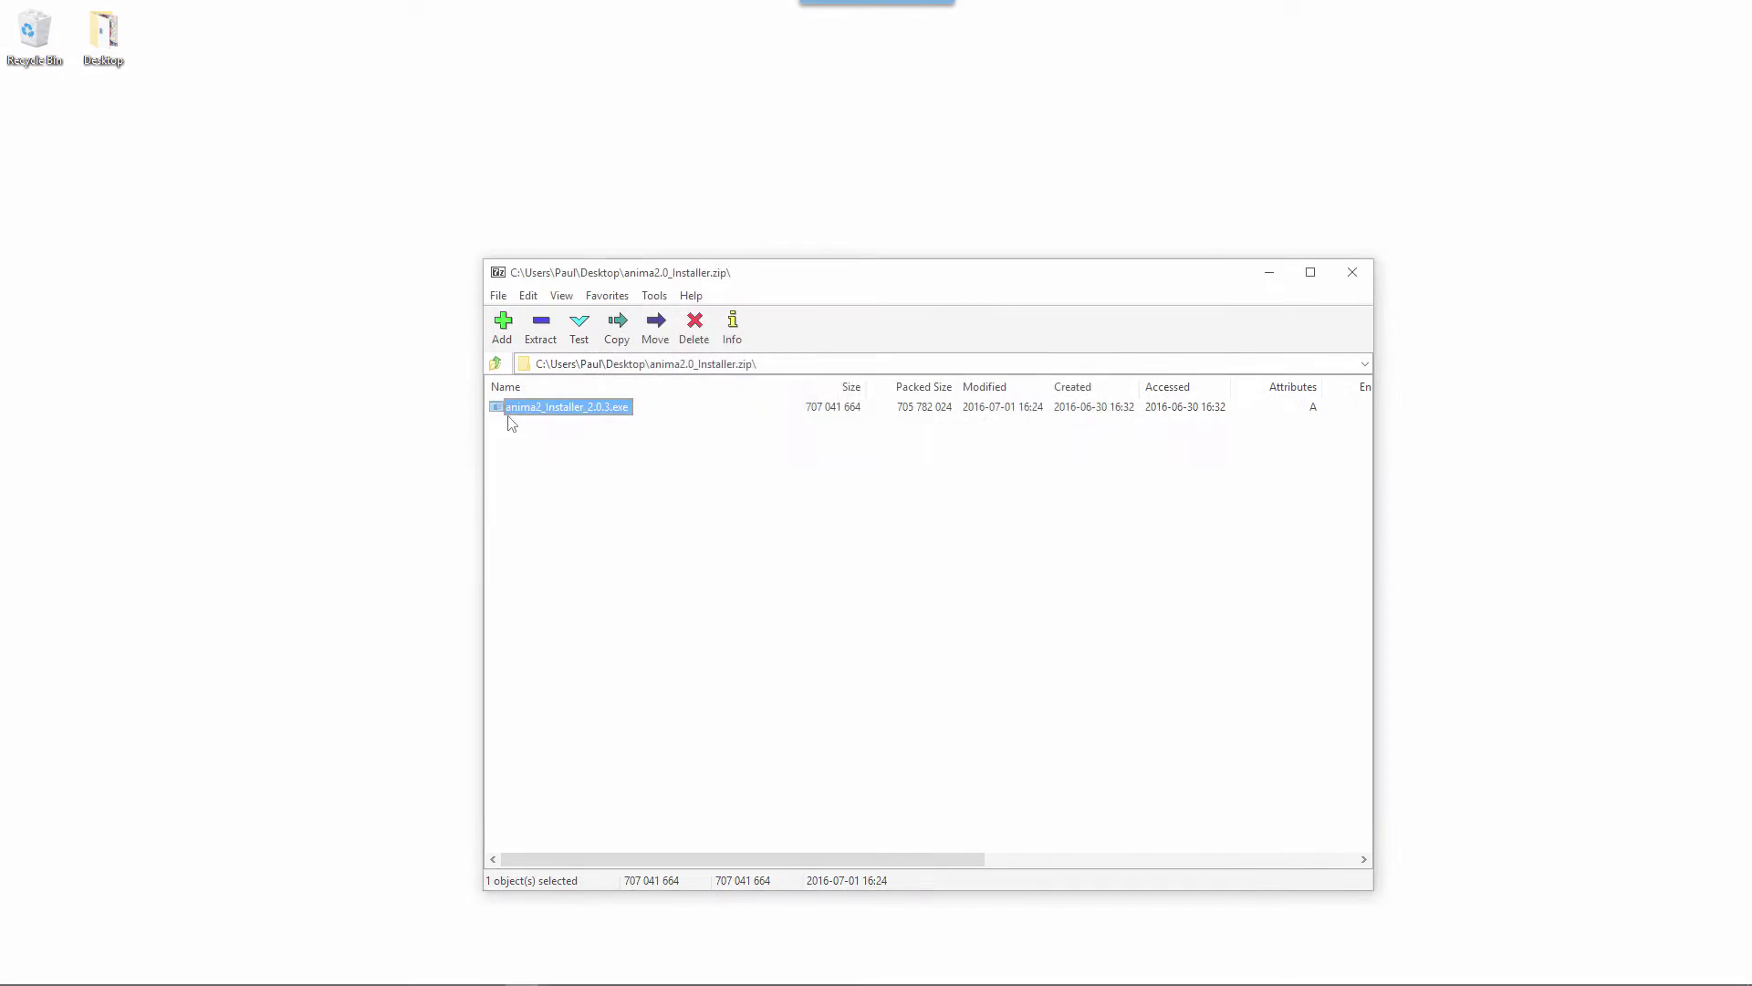
left_click_drag(511, 422, 449, 419)
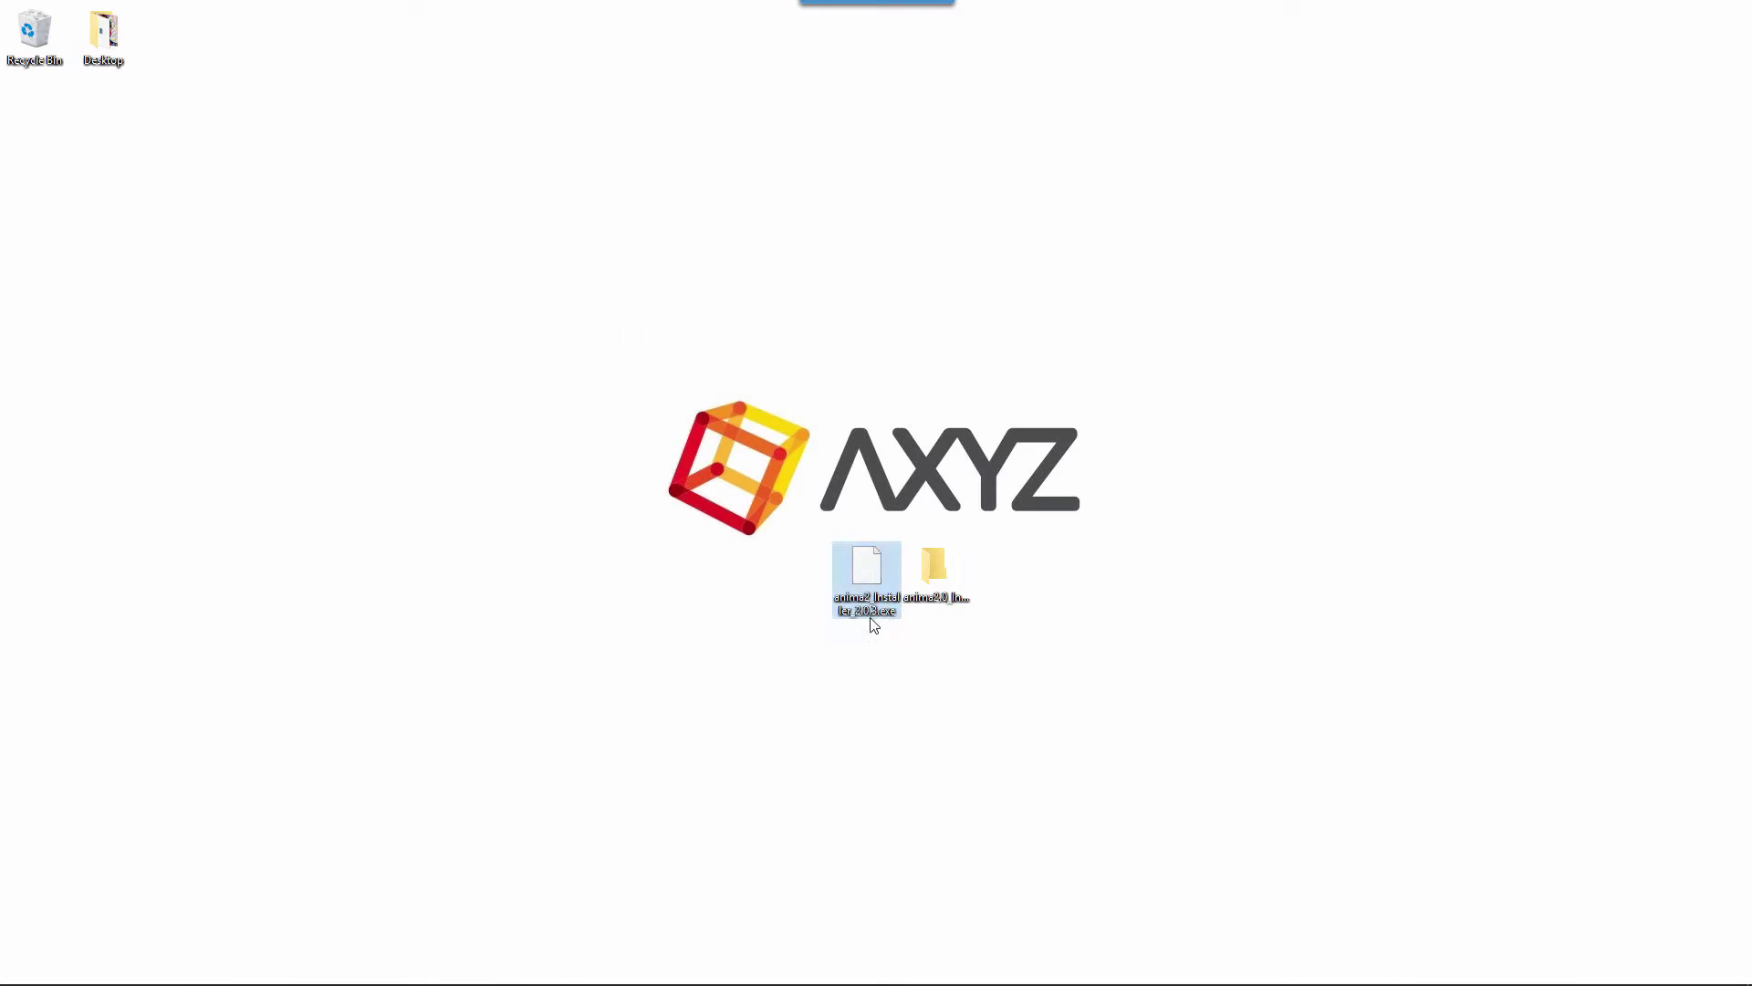
Launch the Anima 2.0.3 setup and accept the license agreement.
double_click(868, 584)
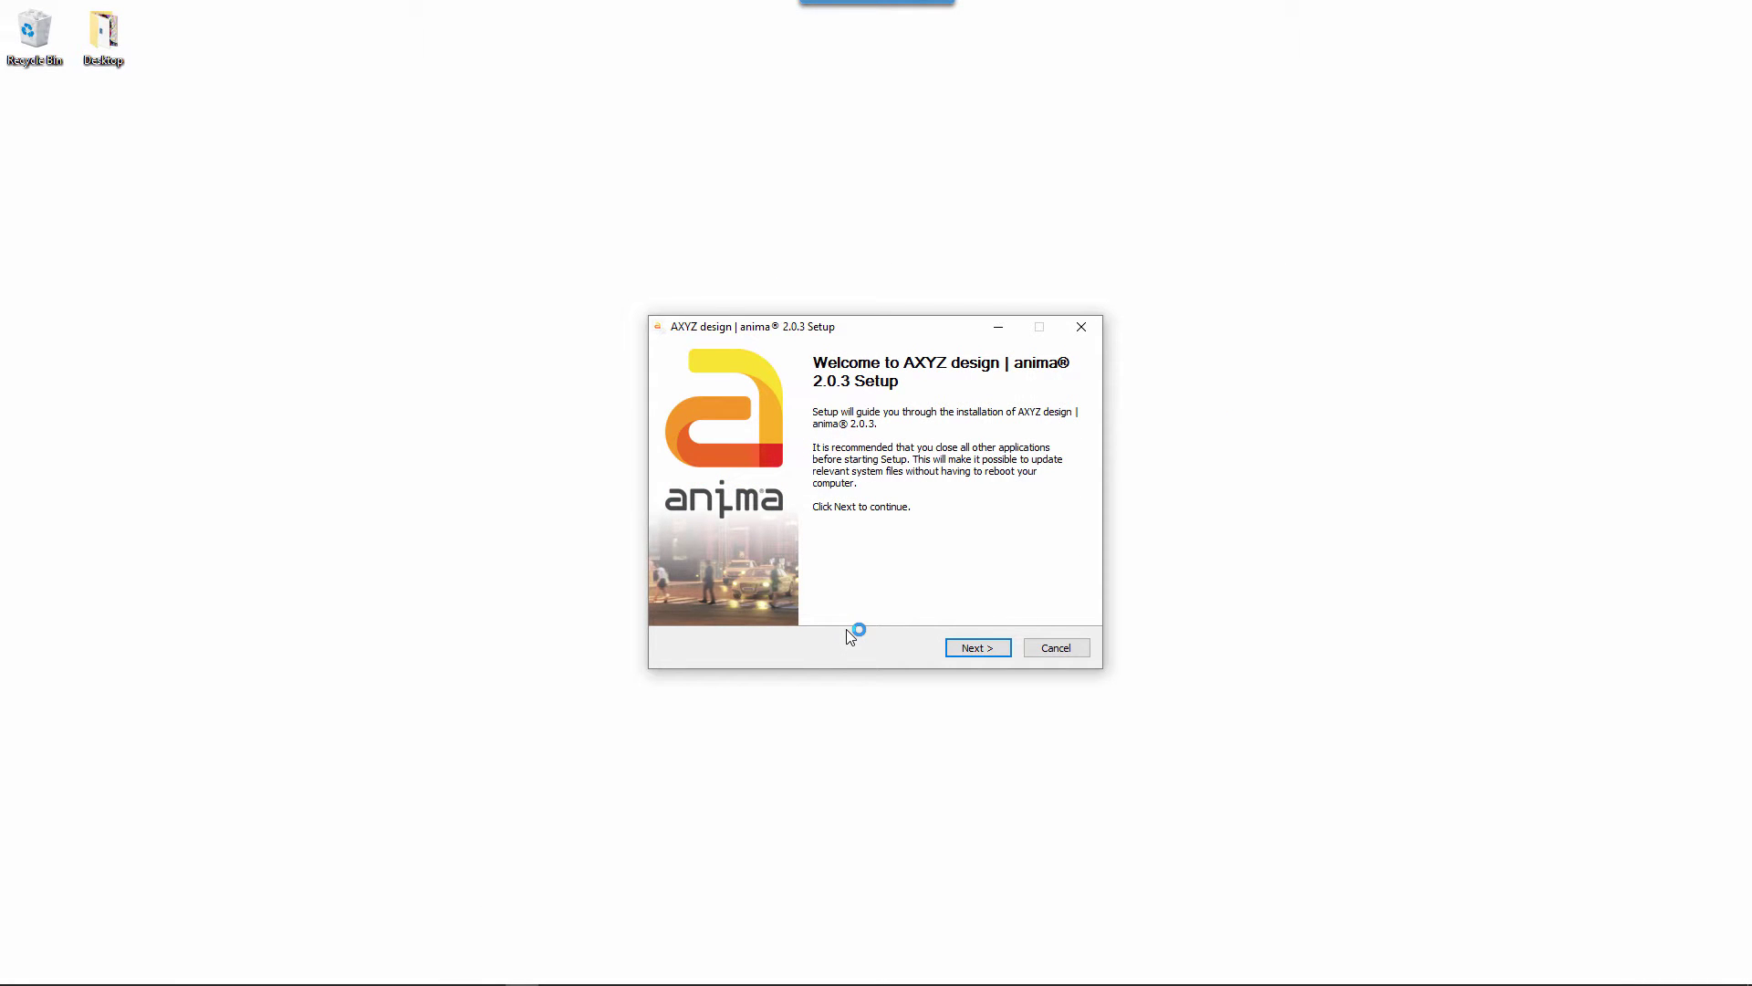
left_click(966, 648)
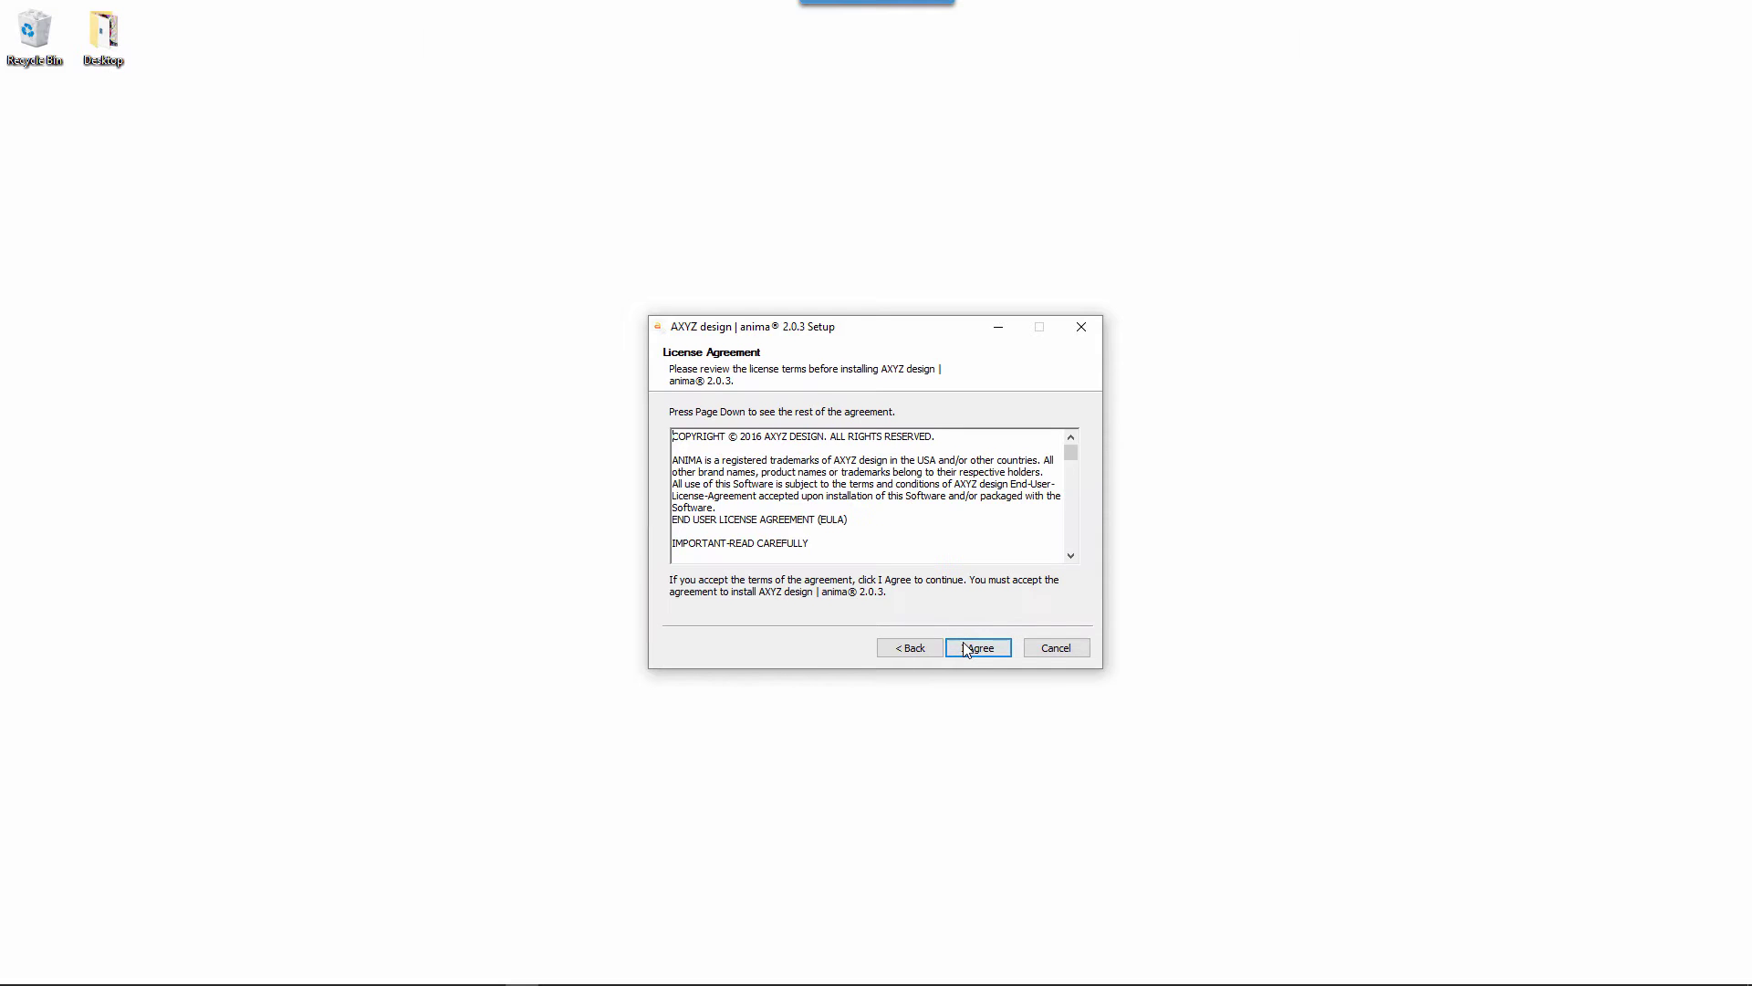
left_click_drag(1070, 449, 1078, 531)
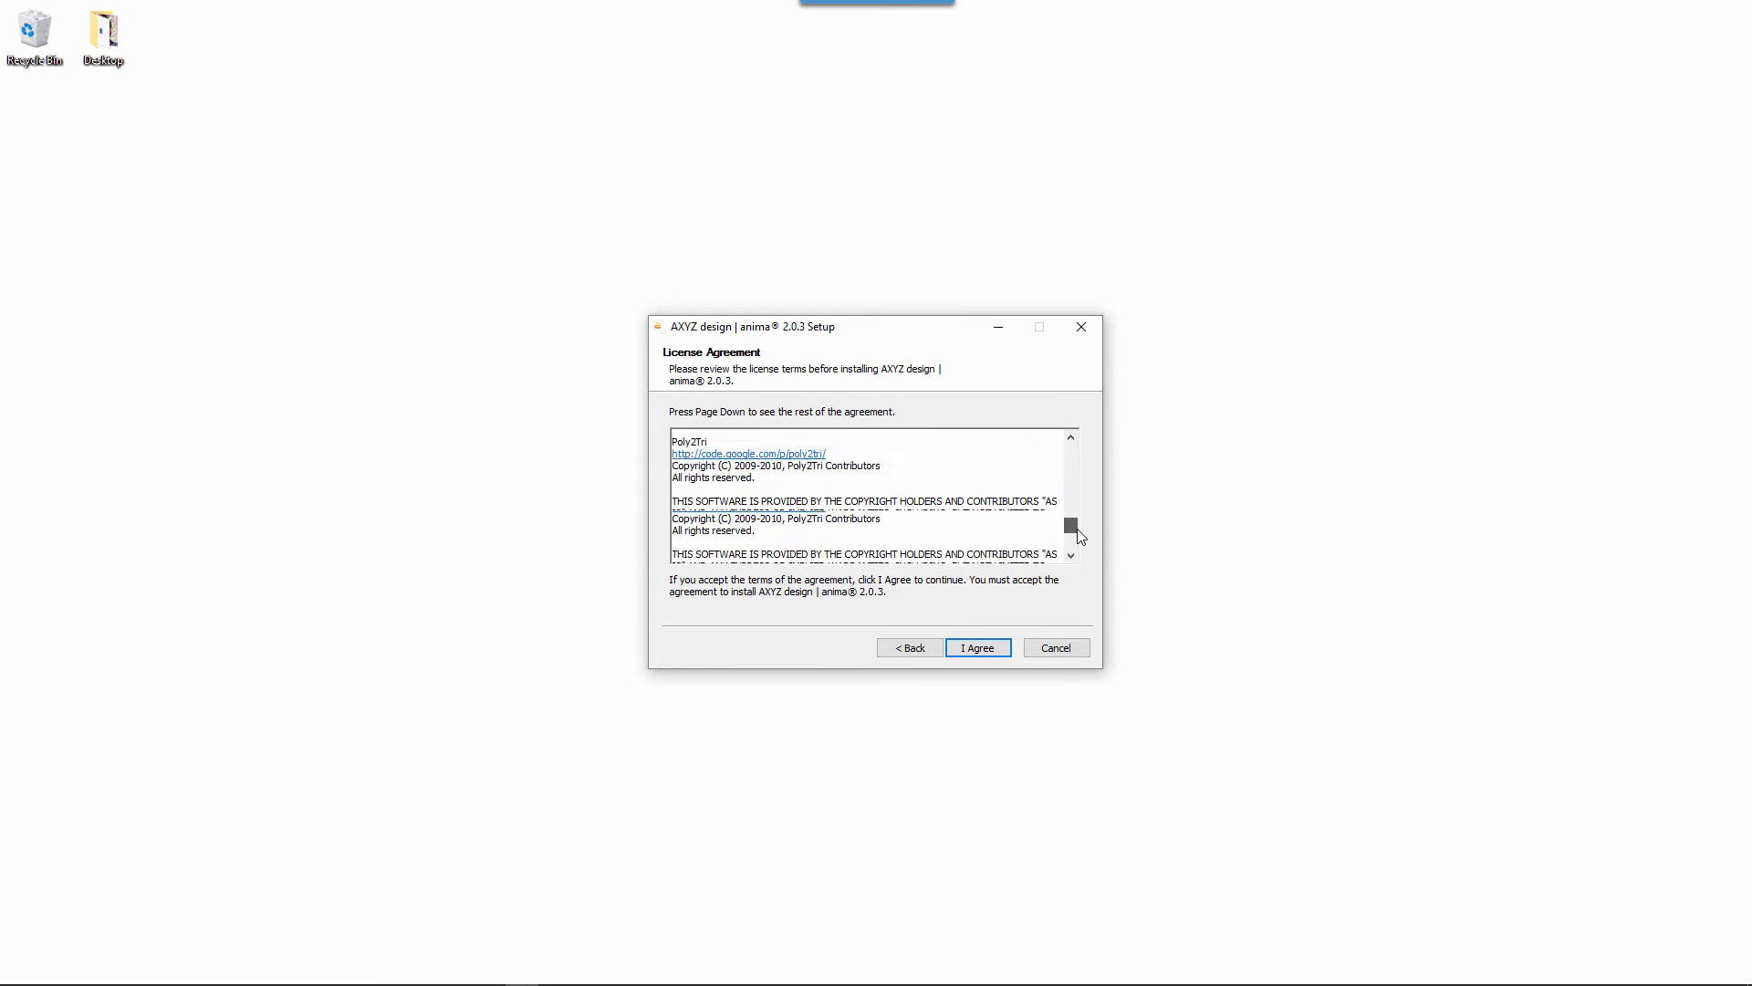
left_click(978, 648)
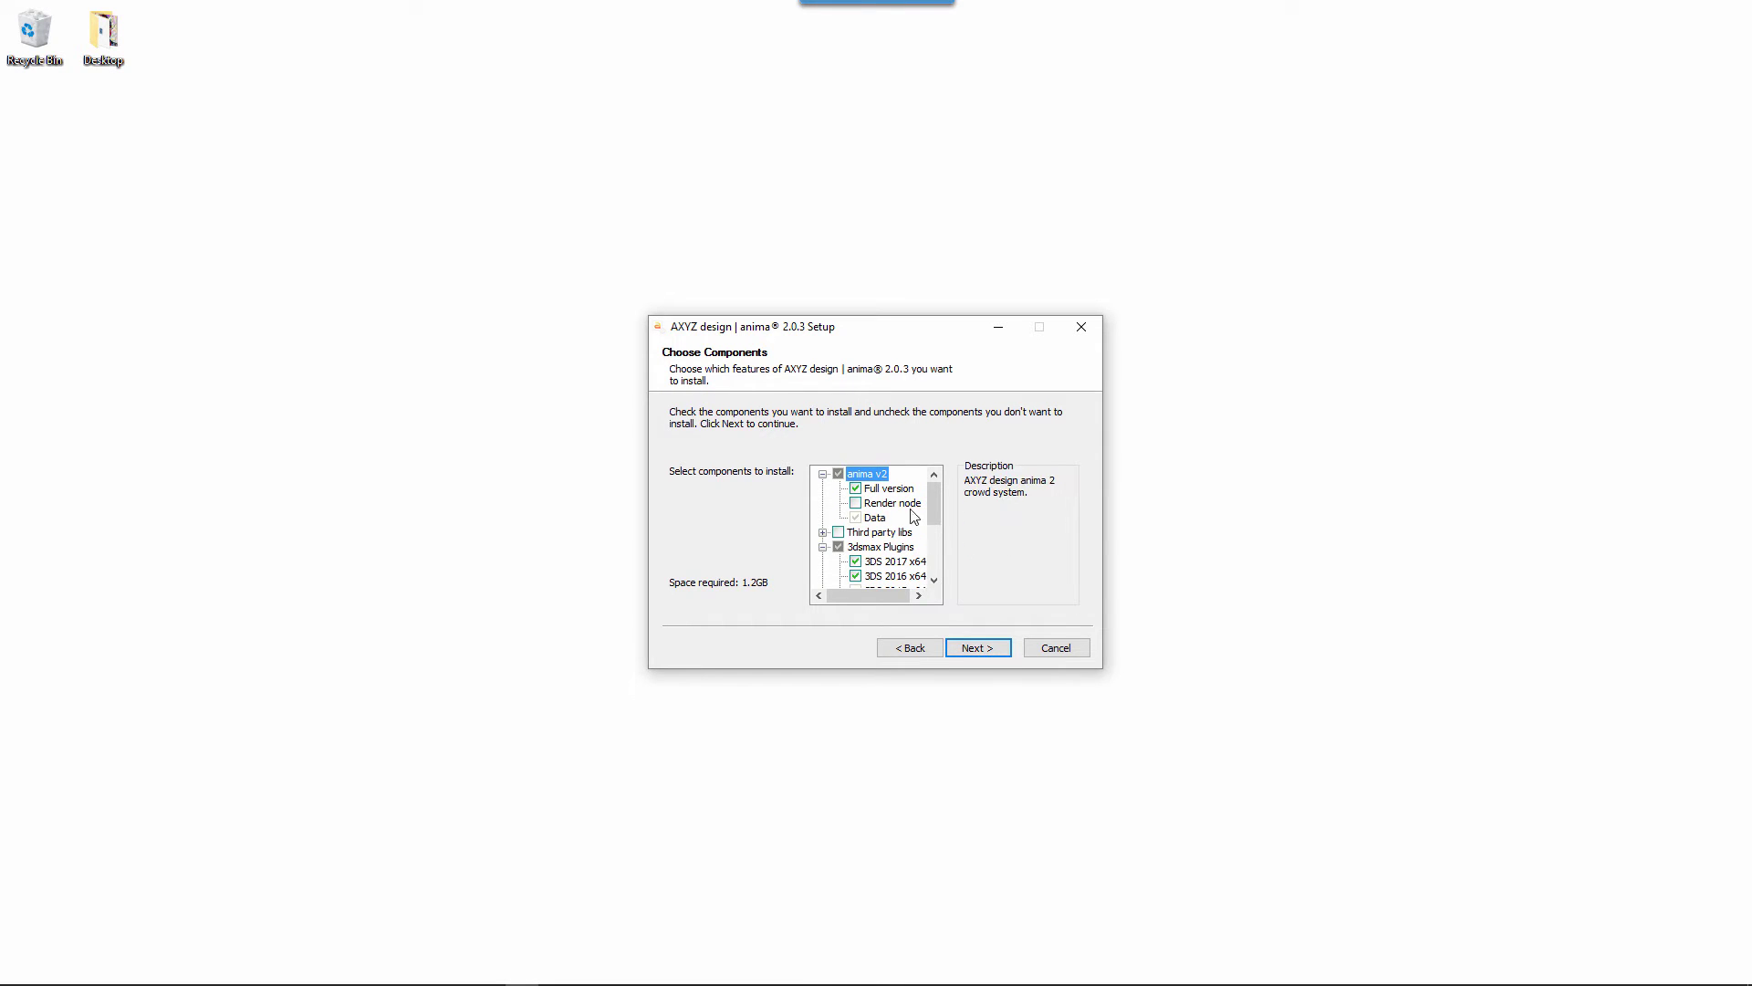
Keep Full version with 3ds Max plugins and install to the default folder.
left_click(857, 490)
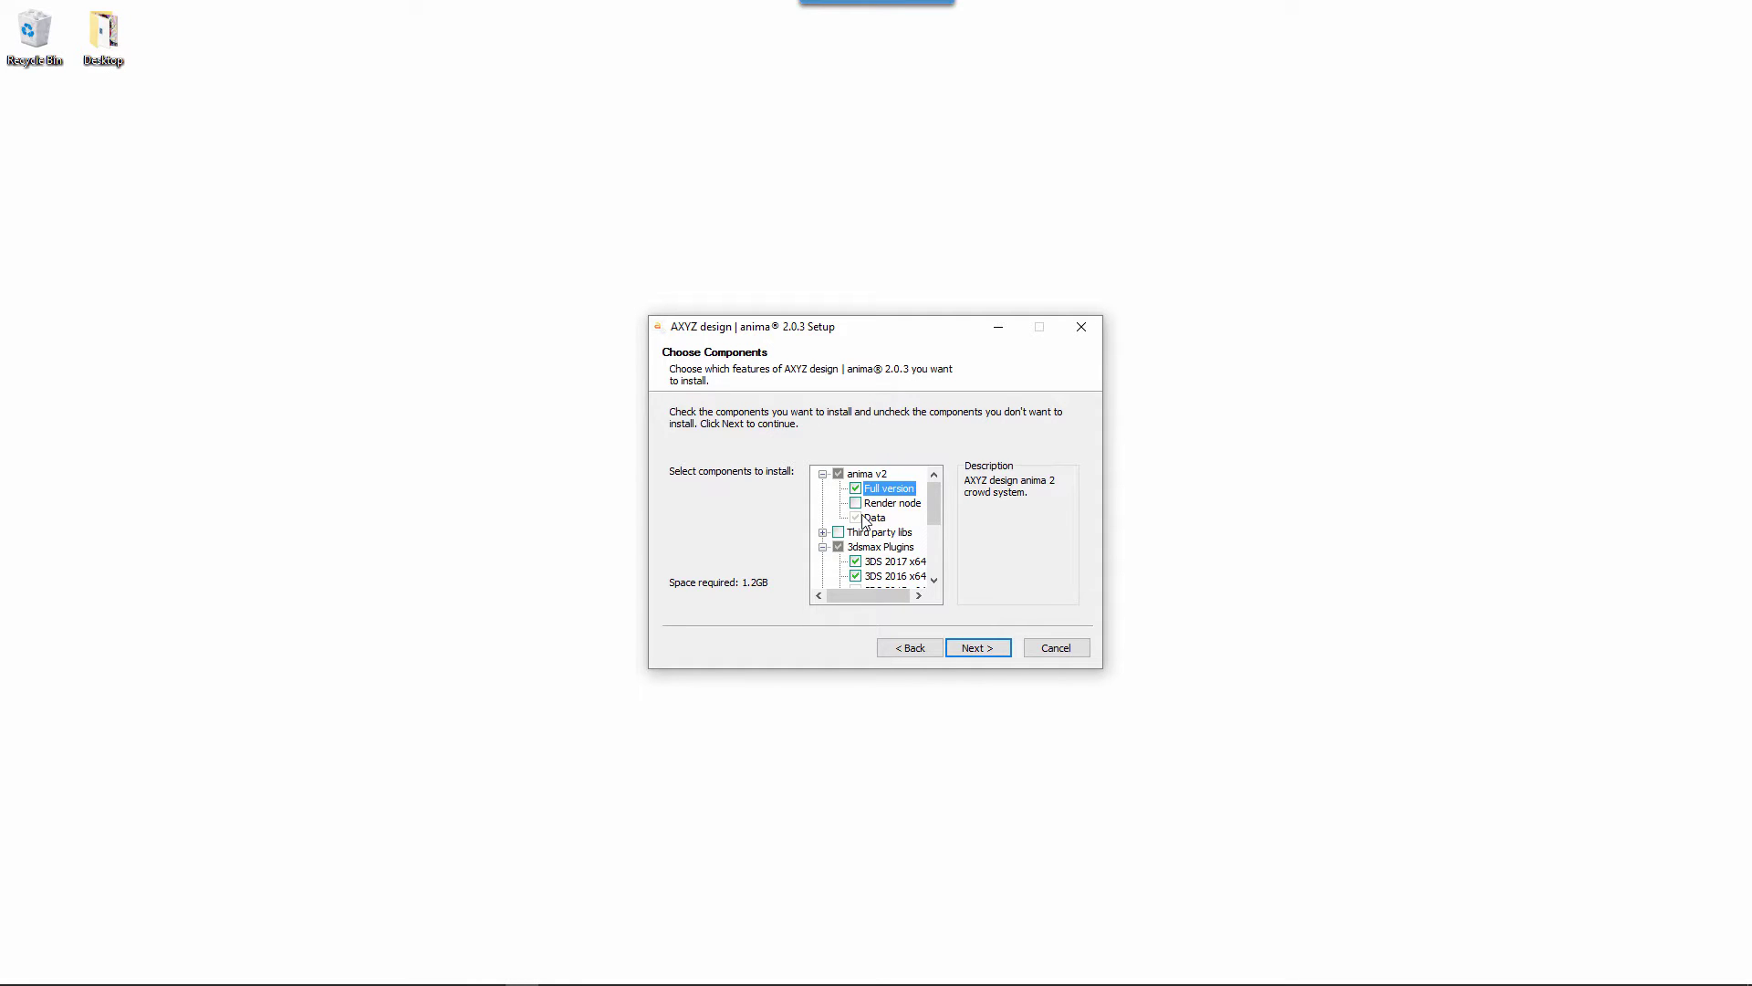
left_click(857, 504)
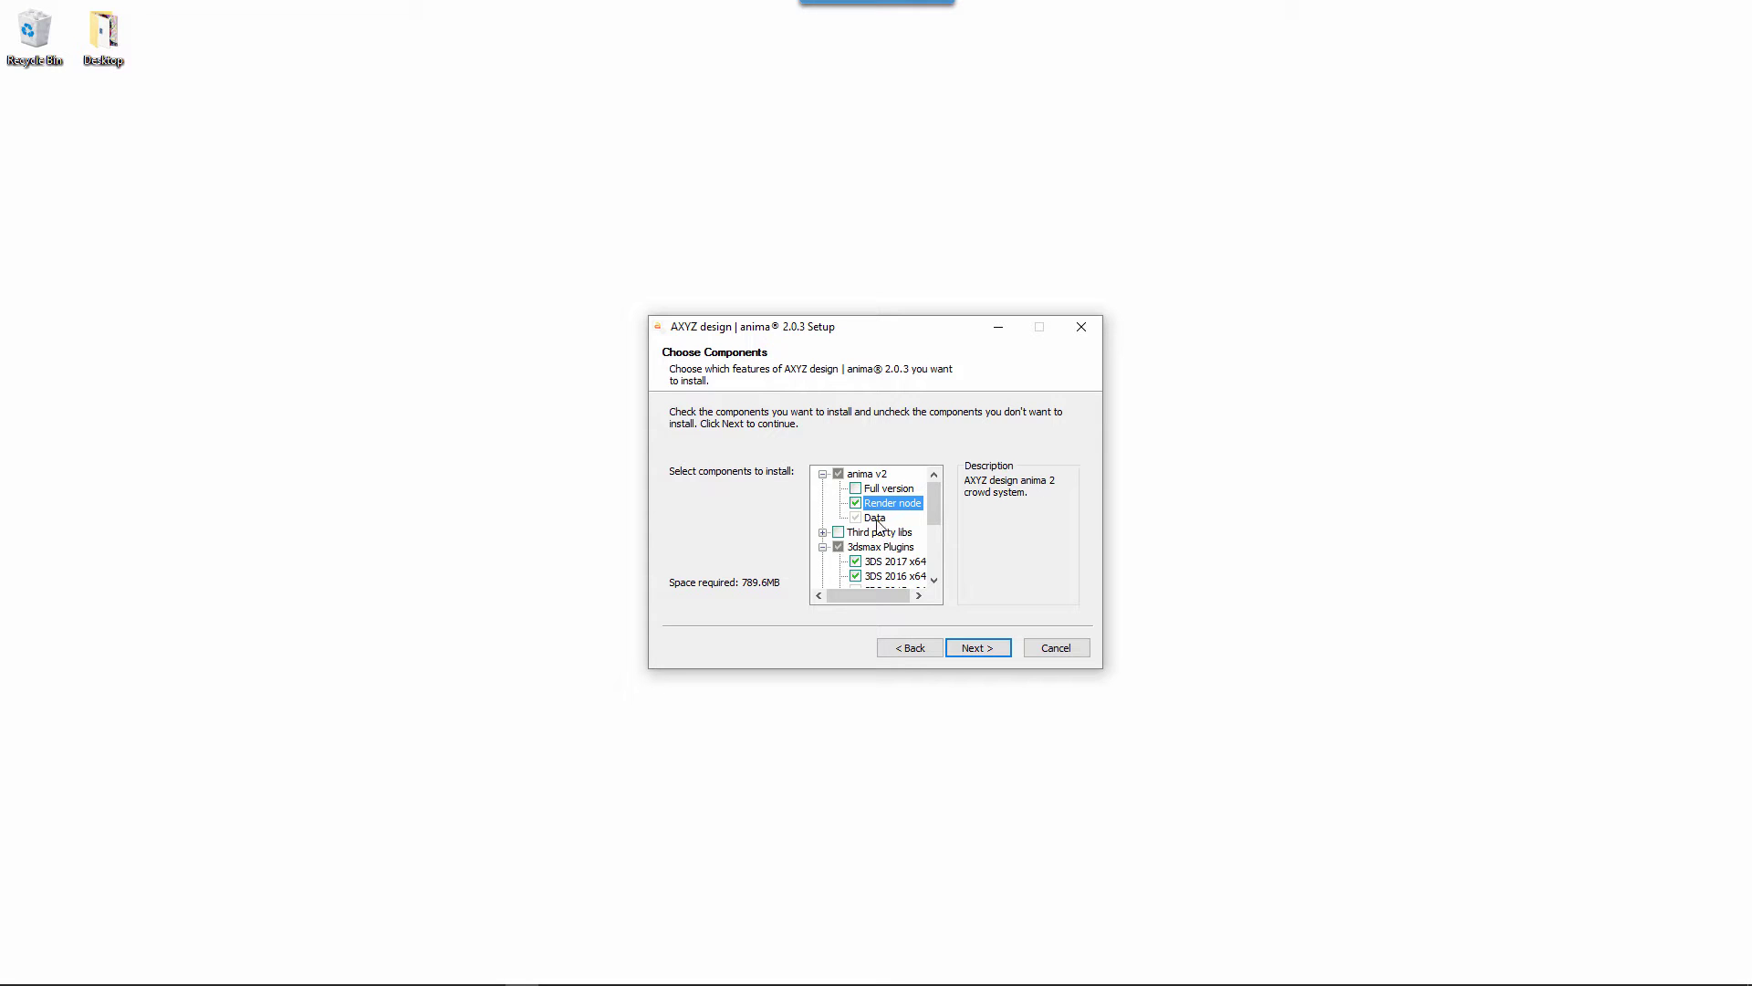
left_click(857, 489)
mouse_move(935, 508)
left_mouse_down()
mouse_move(938, 562)
mouse_move(931, 529)
left_mouse_up()
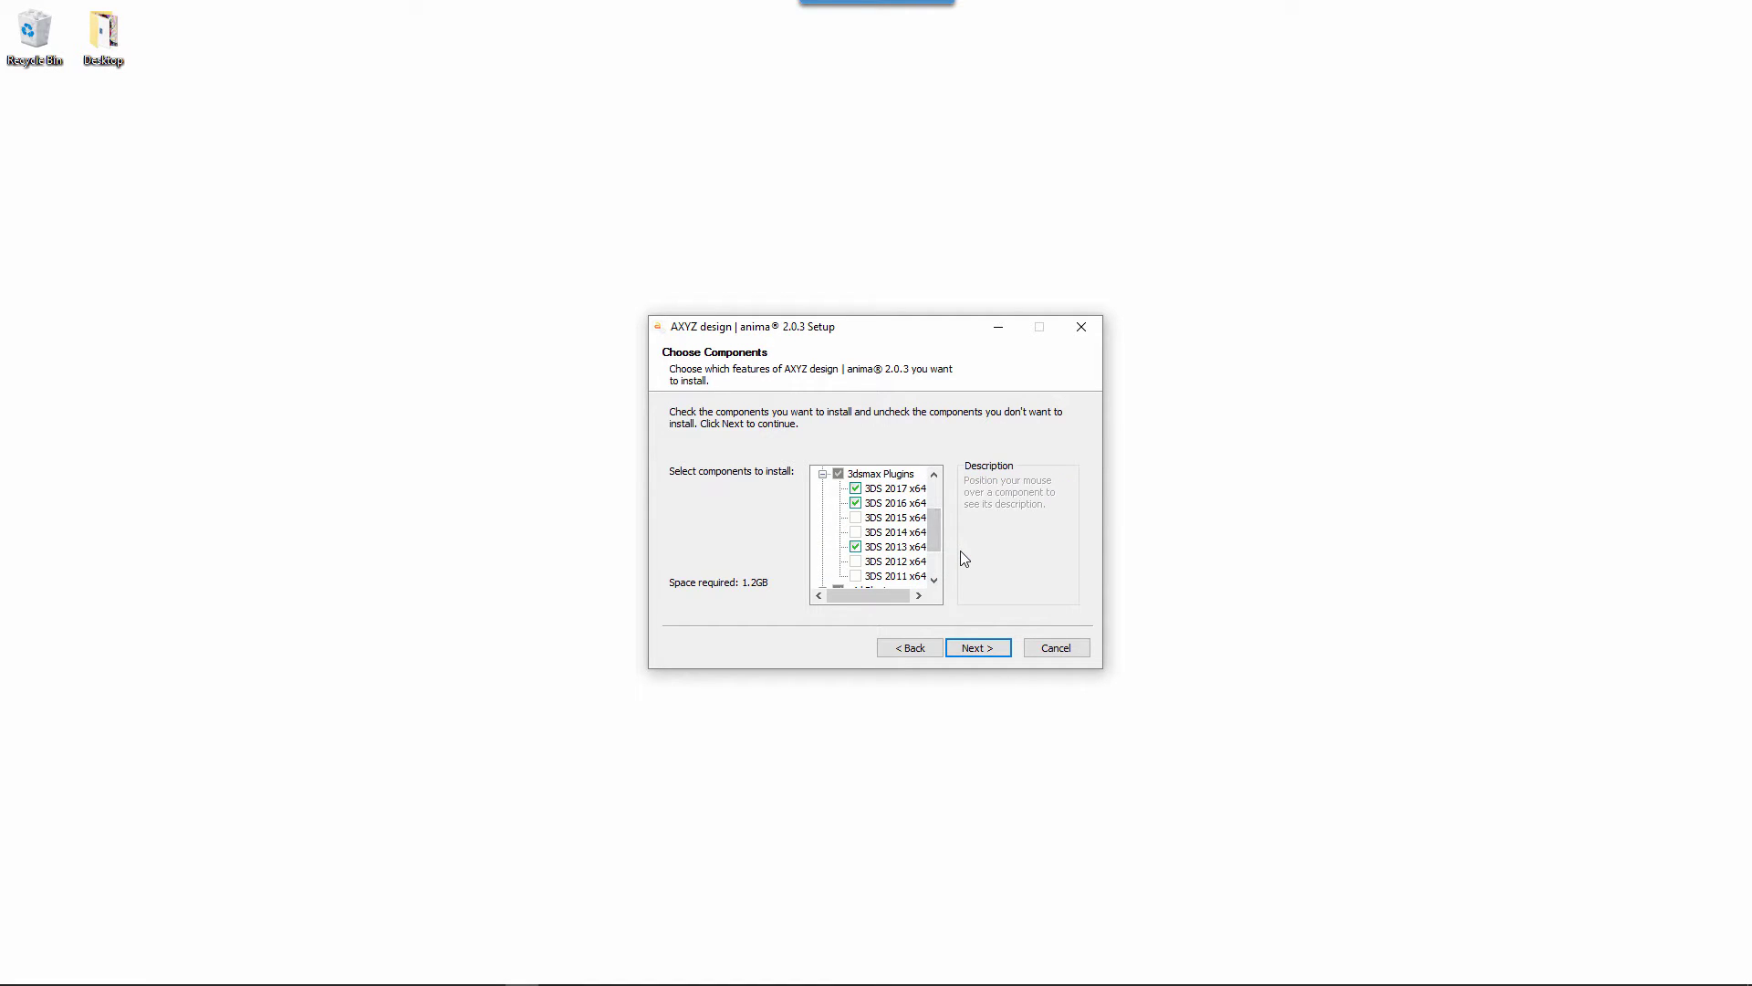
left_click(979, 648)
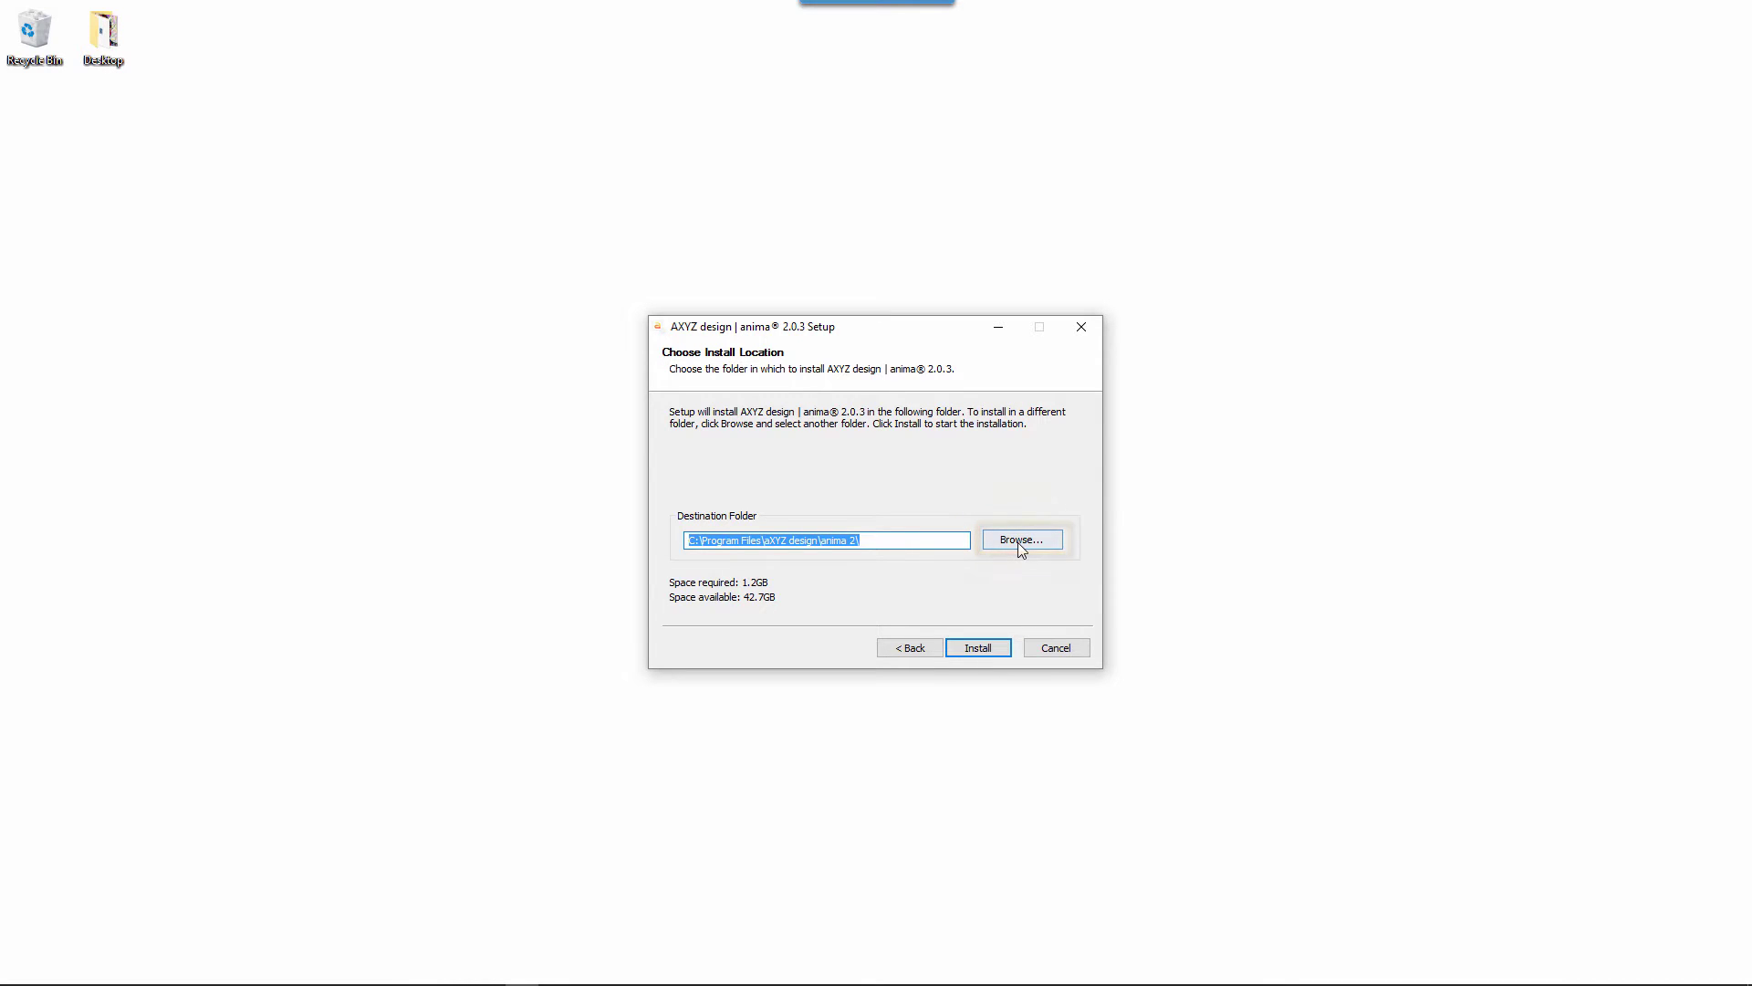
left_click(989, 647)
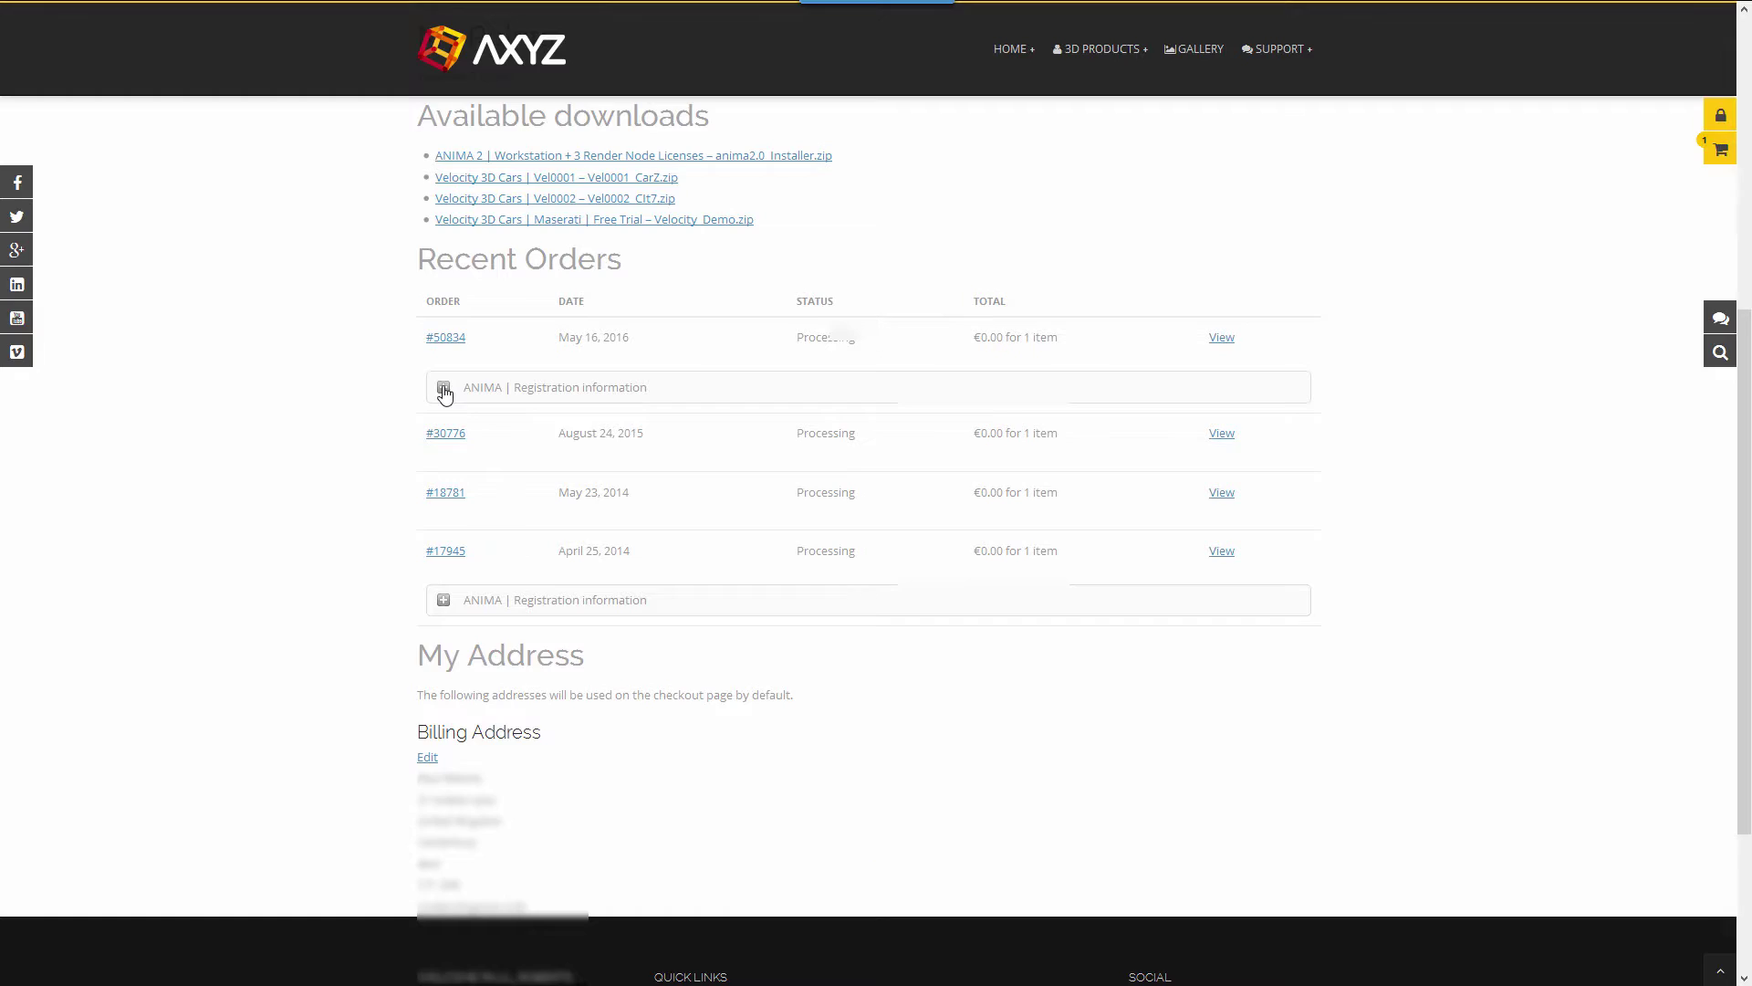
Expand and then collapse the order's ANIMA registration information.
left_click(444, 387)
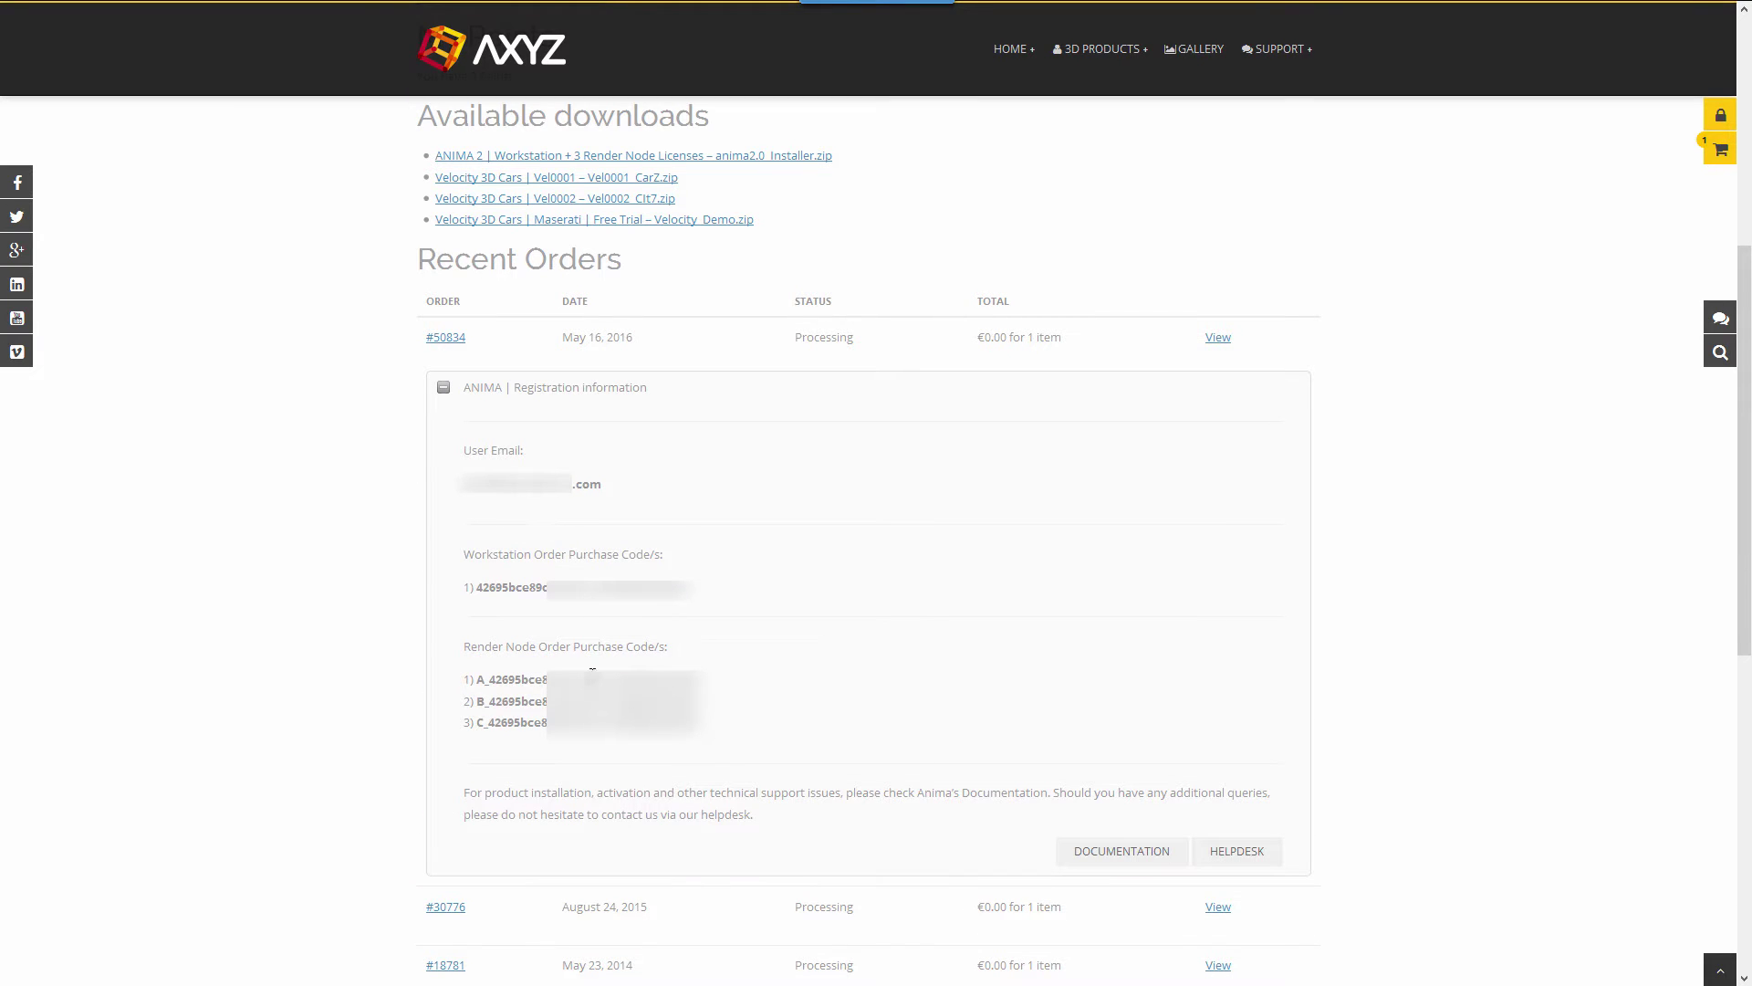
left_click(443, 395)
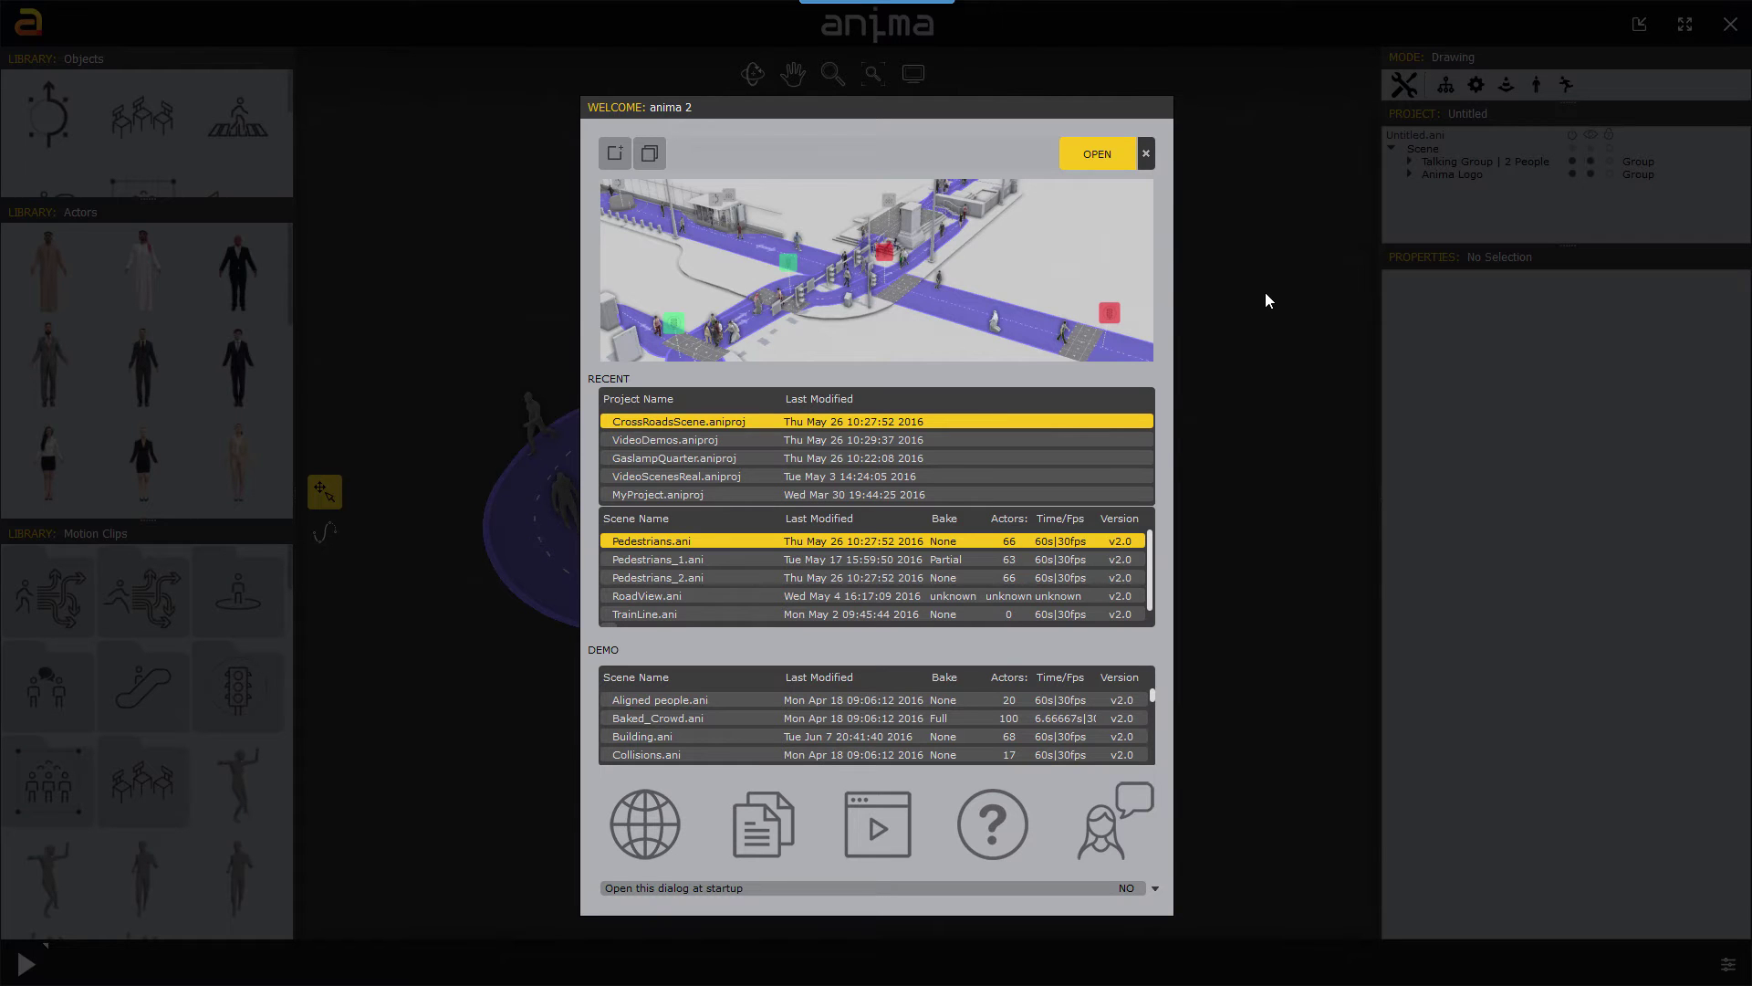
Close the Welcome dialog and open Help > License from the main menu.
left_click(1146, 153)
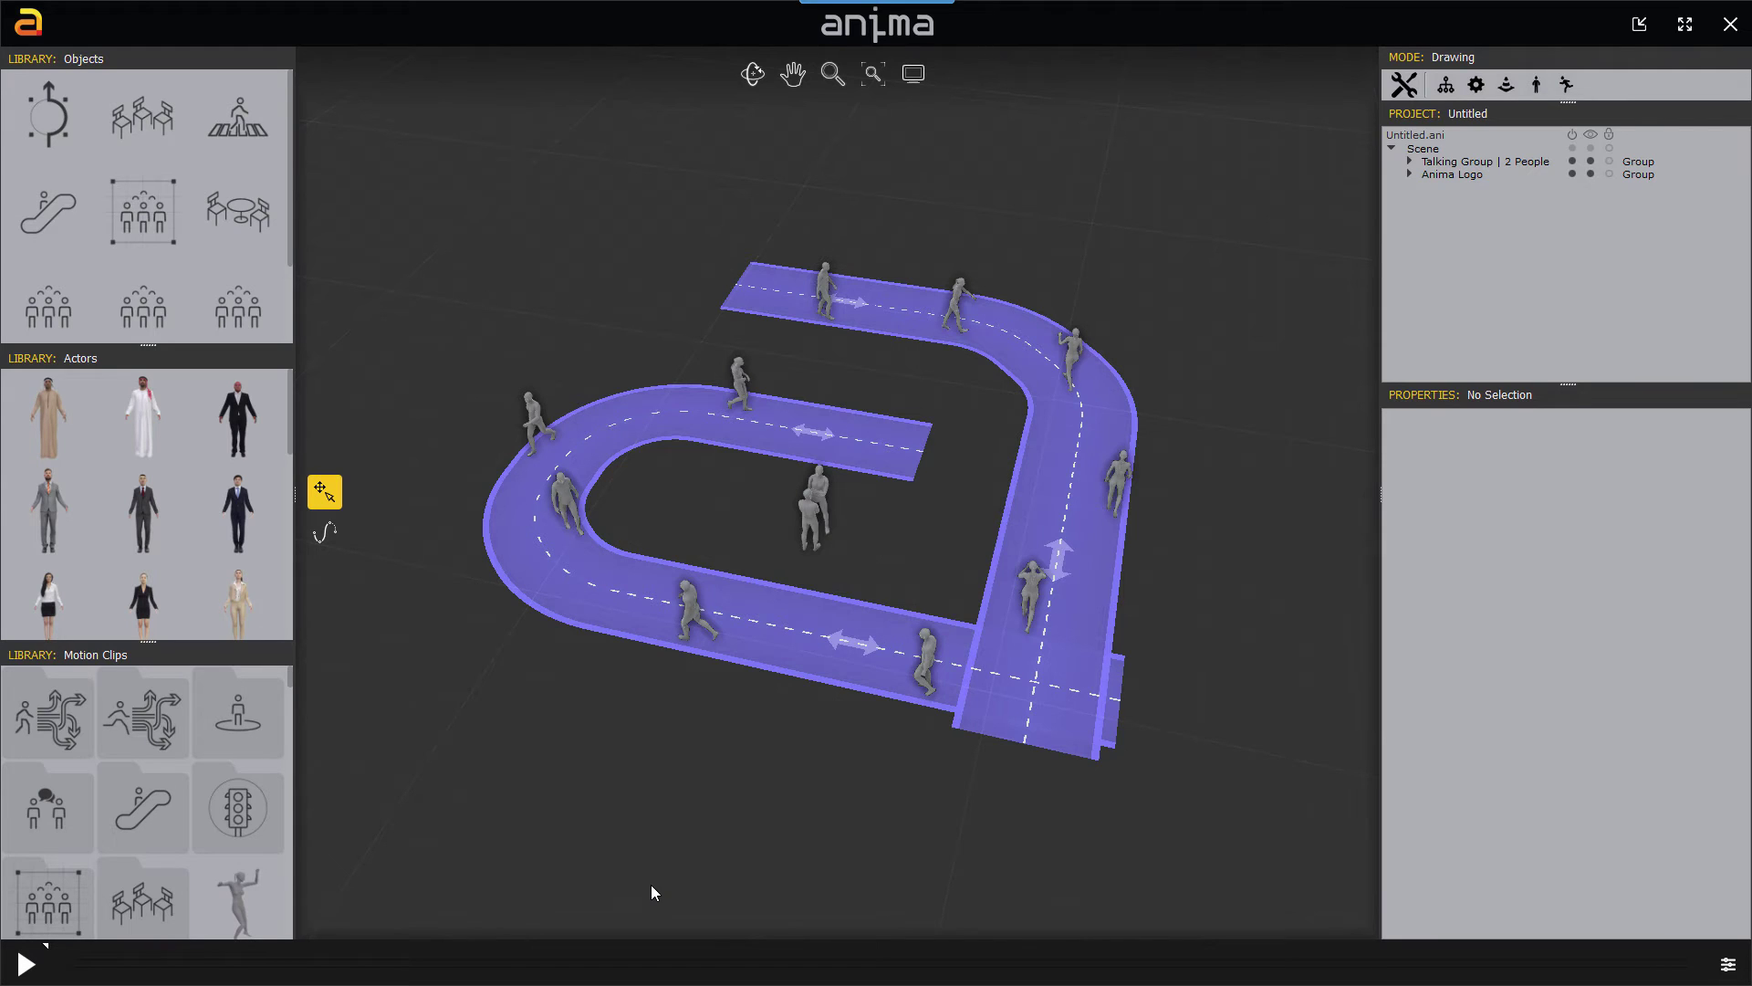
left_click(27, 23)
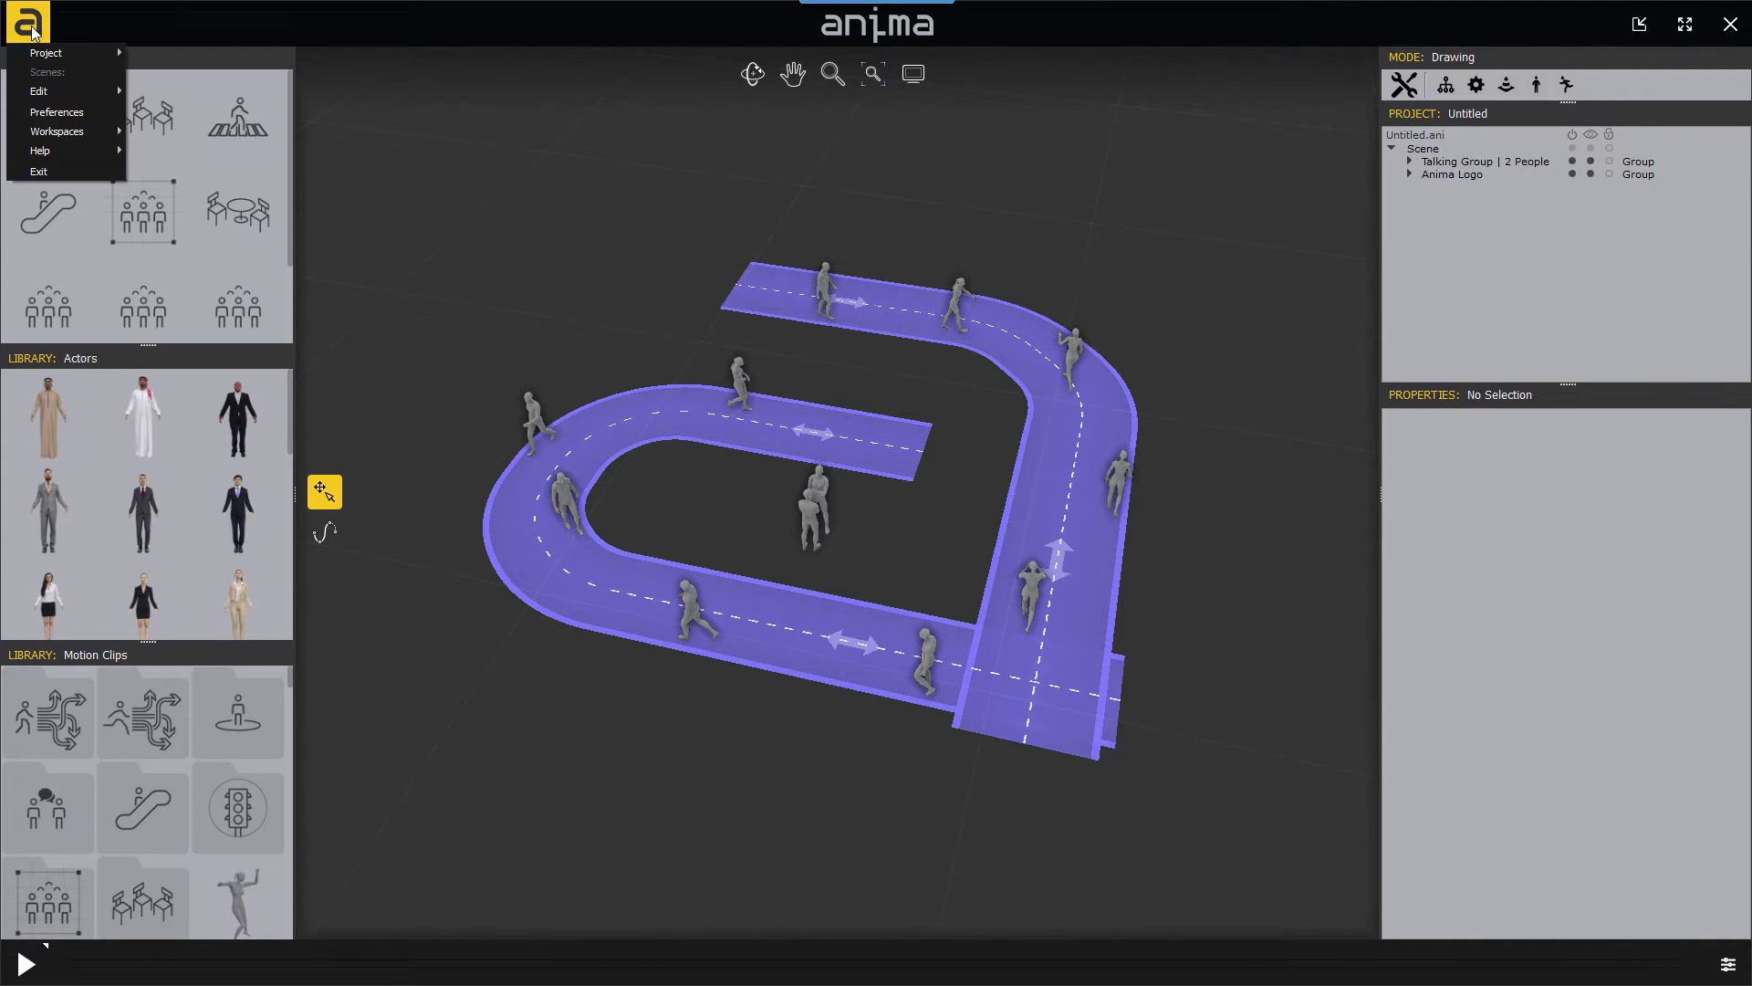
mouse_move(63, 144)
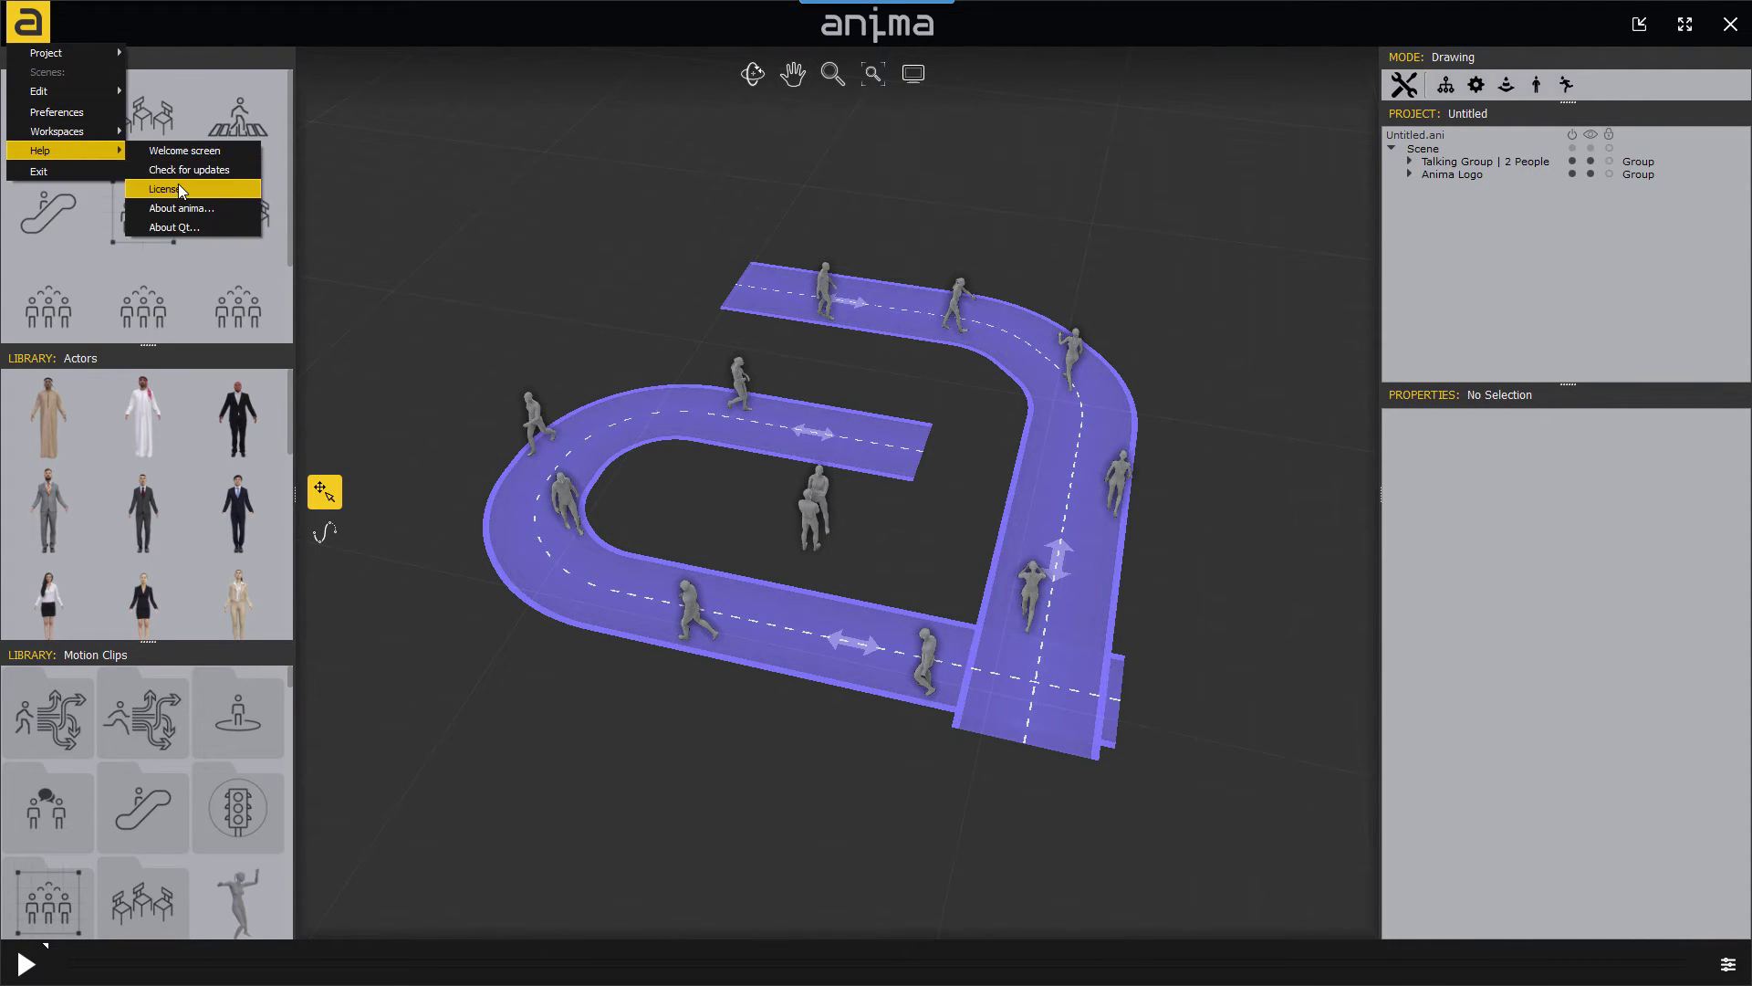
left_click(178, 184)
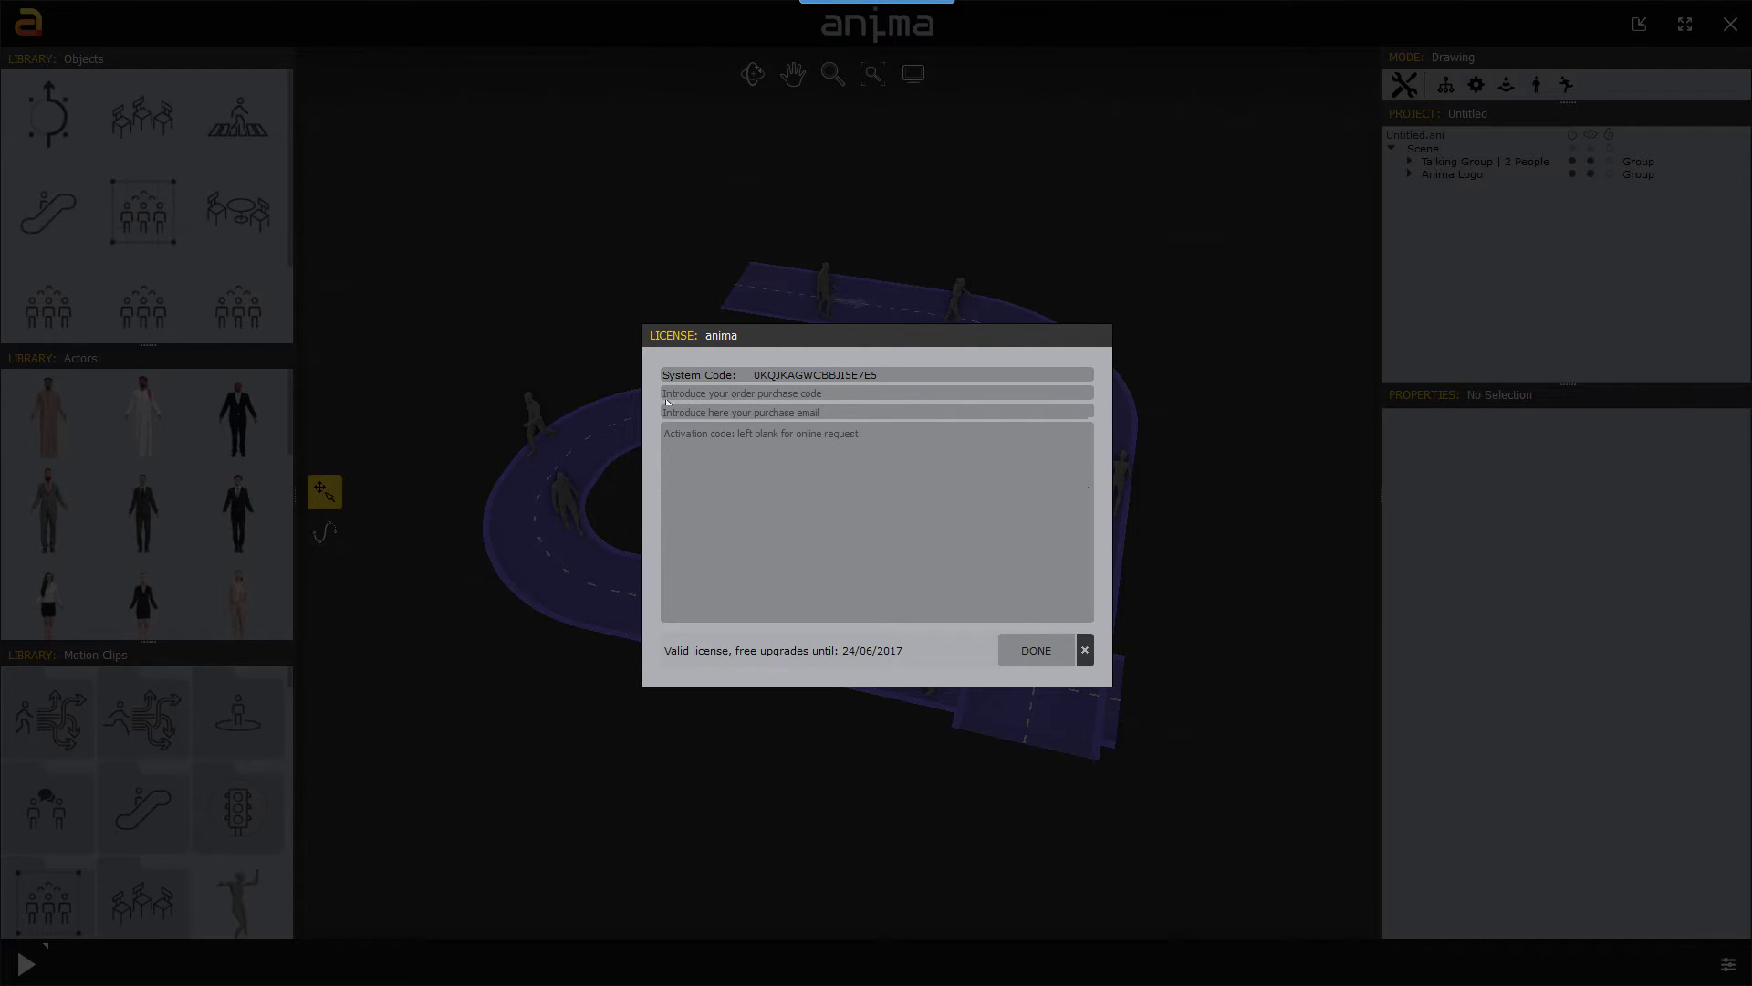
Paste the order purchase code and purchase e-mail, then request the activation code online.
key("ctrl+v")
key("Tab")
key("ctrl+v")
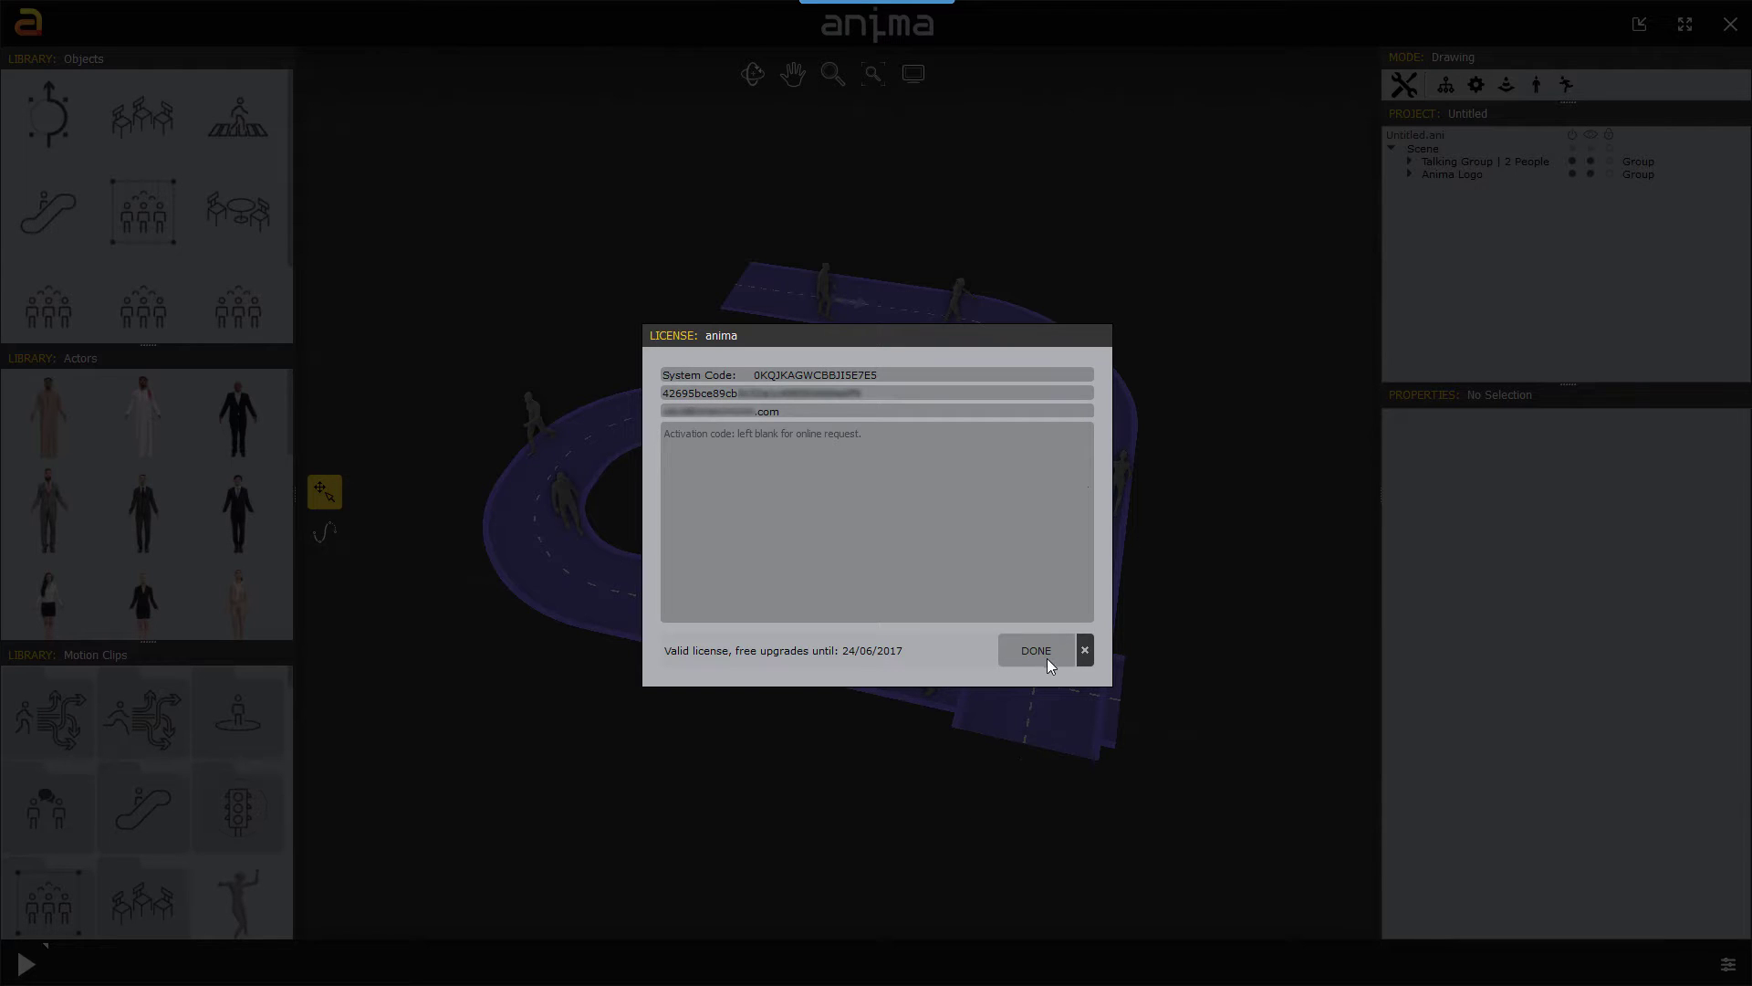
left_click(1048, 663)
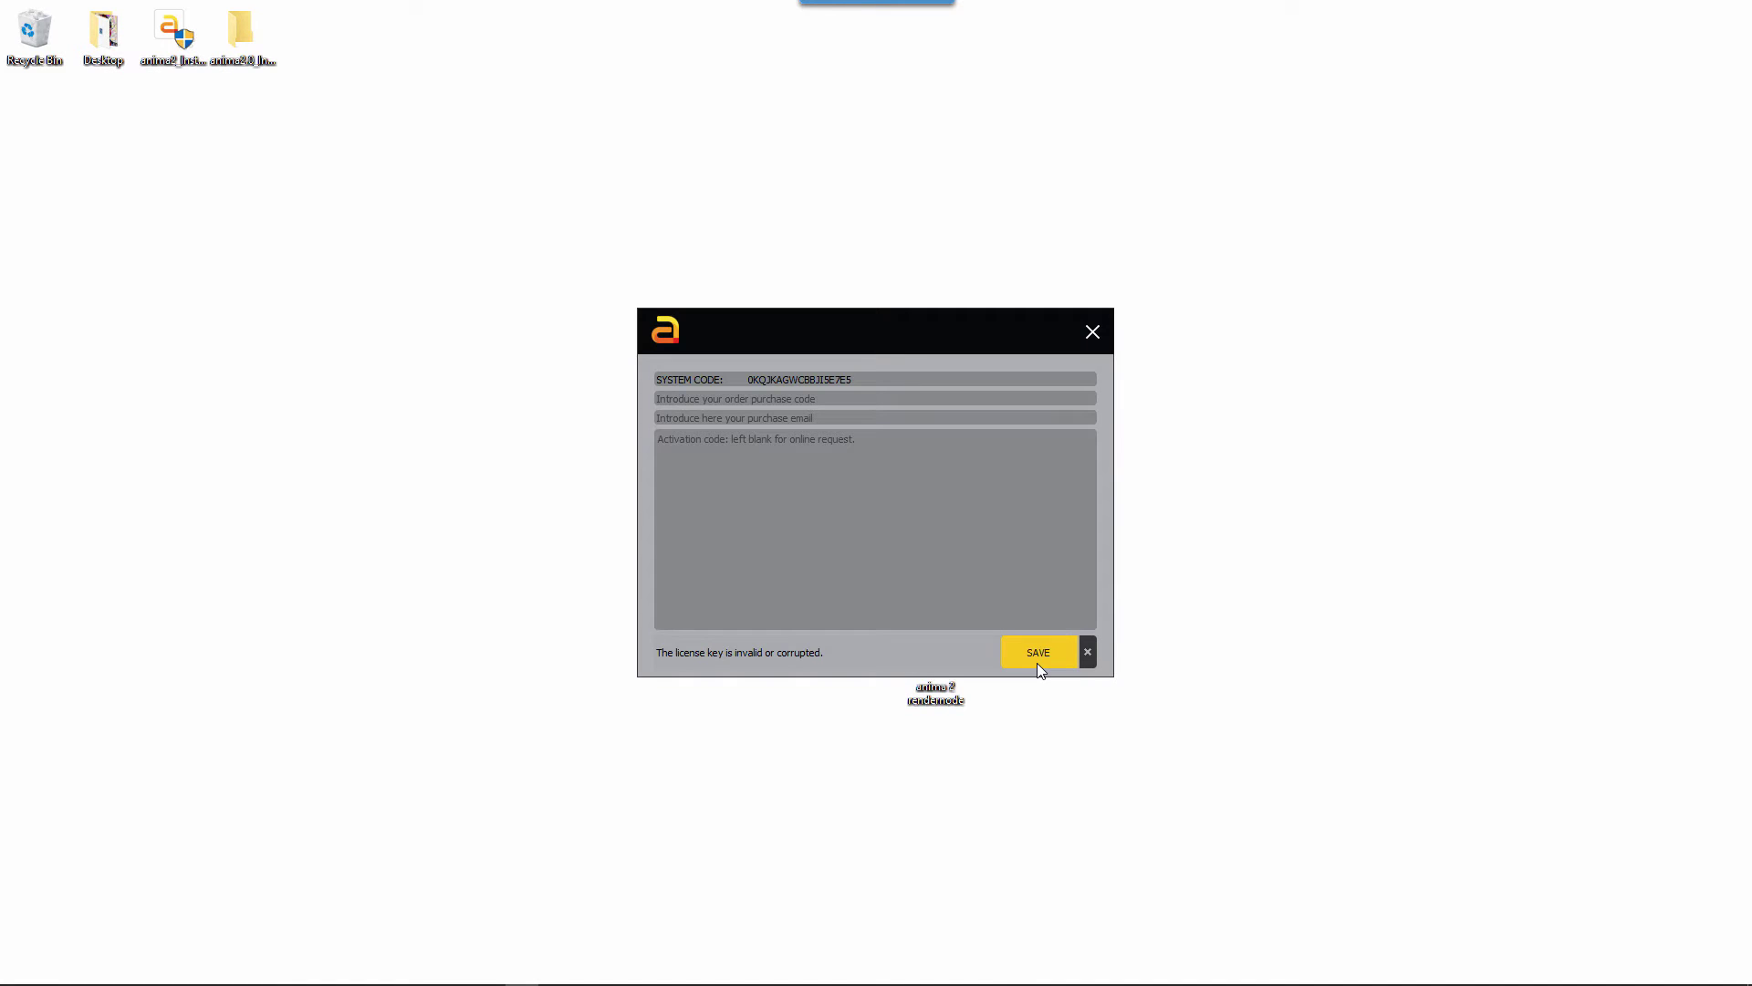
Enter the first render node purchase code, the purchase e-mail and the activation code.
left_click(922, 399)
key("ctrl+v")
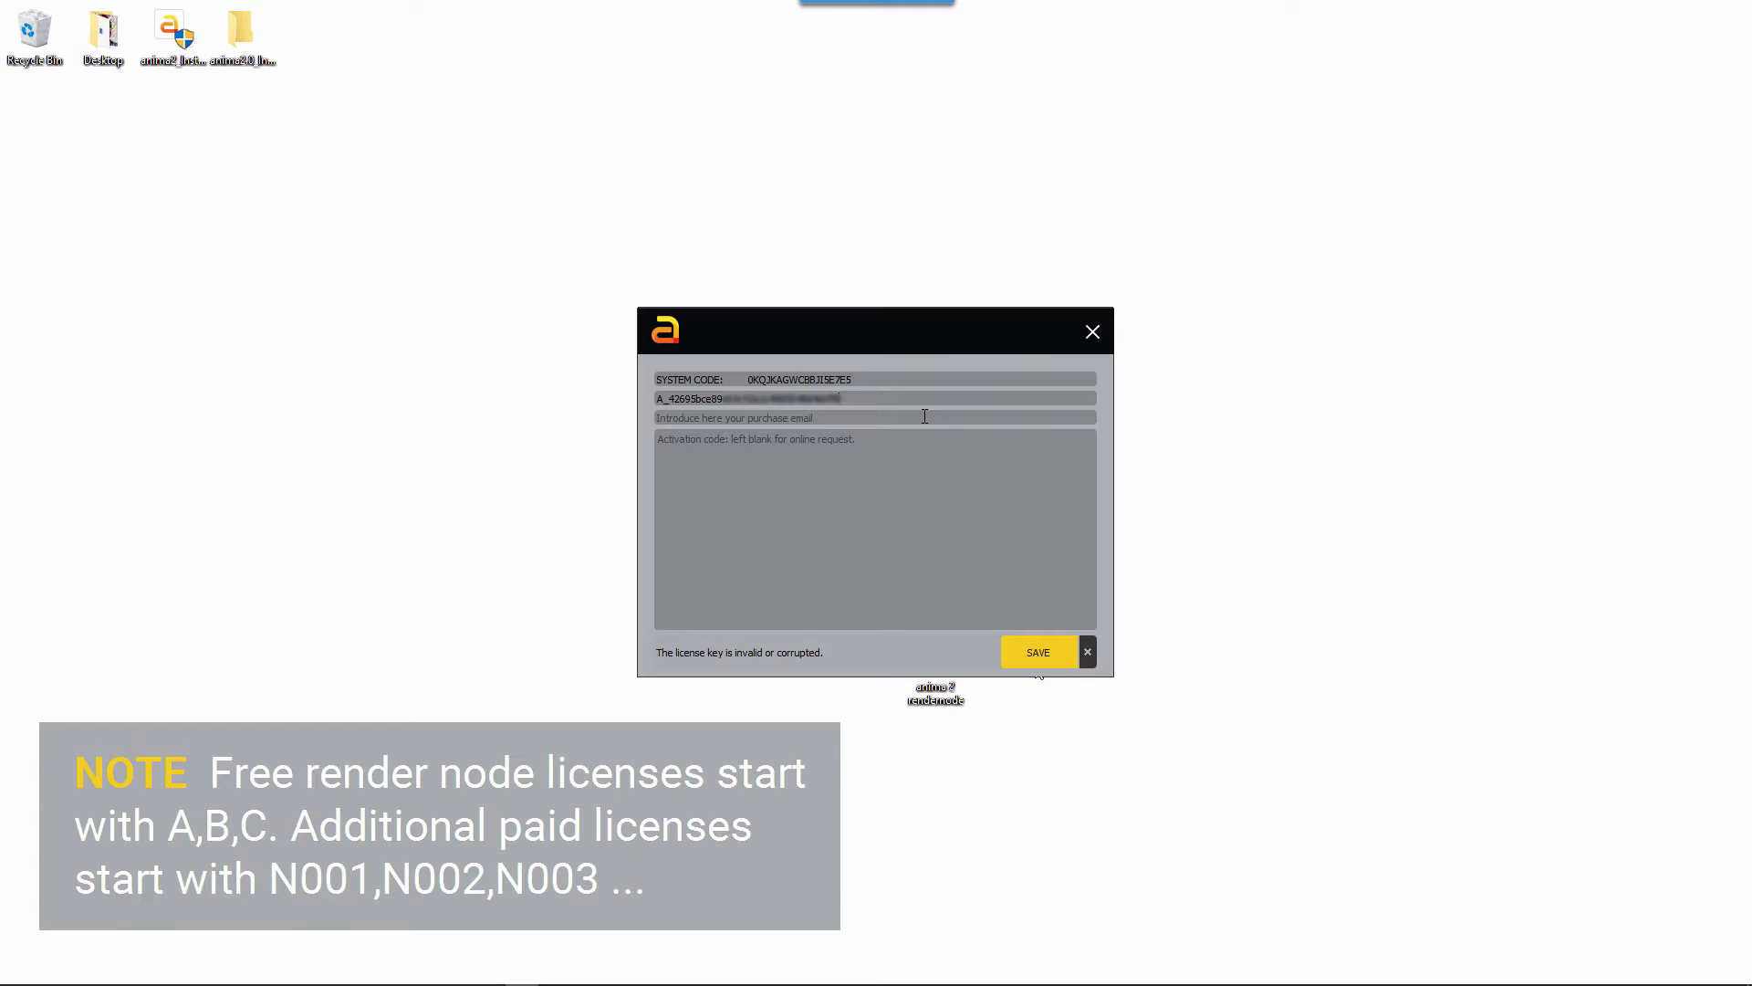
left_click(924, 416)
key("ctrl+v")
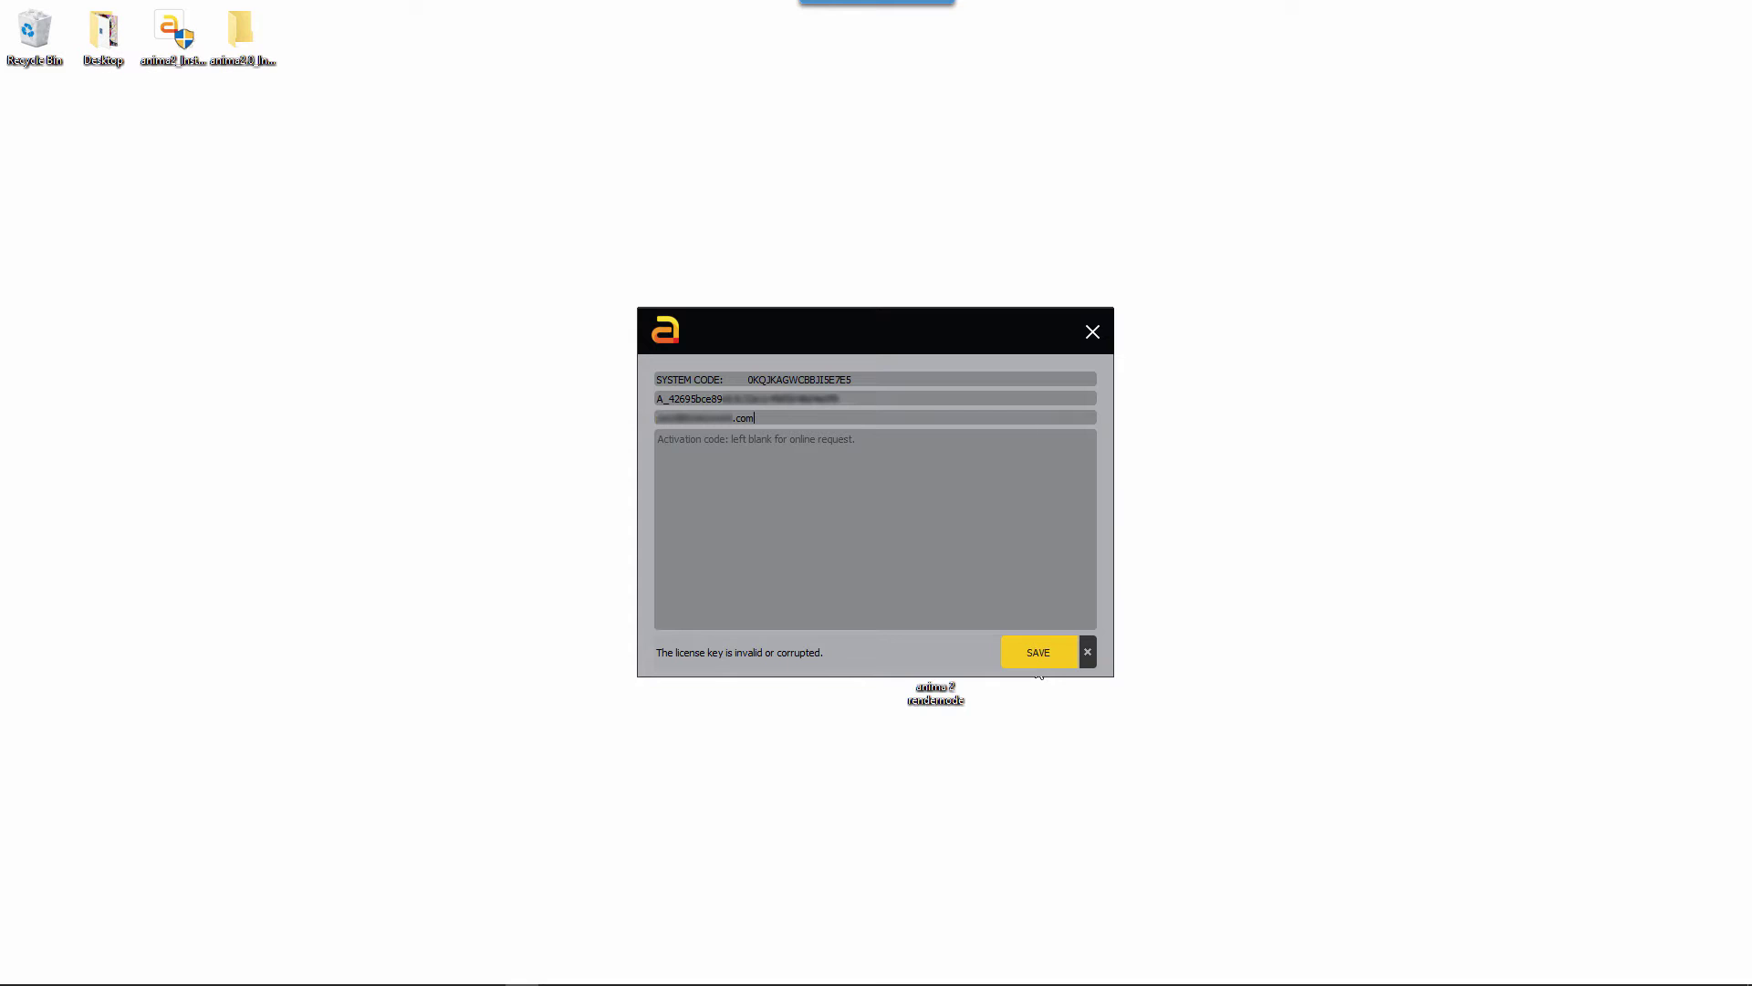
key("ctrl+v")
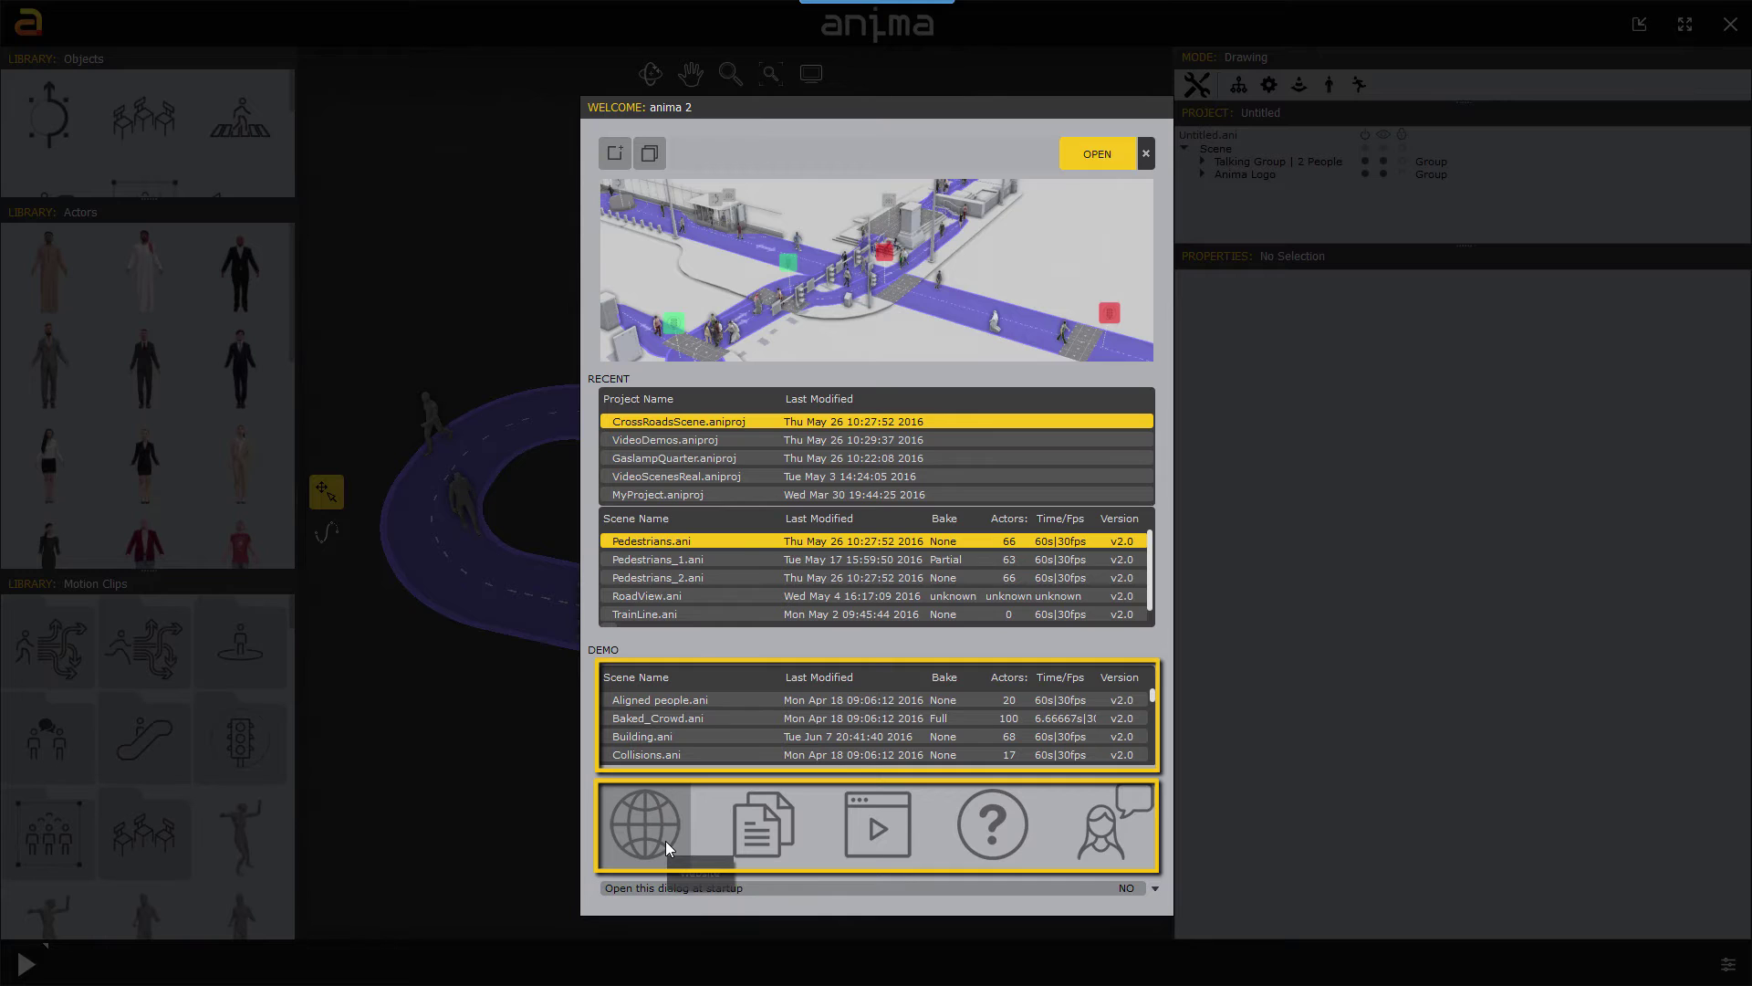
Open the Building.ani demo scene, frame the café corridor and play the crowd simulation.
left_click(665, 737)
left_click(1104, 153)
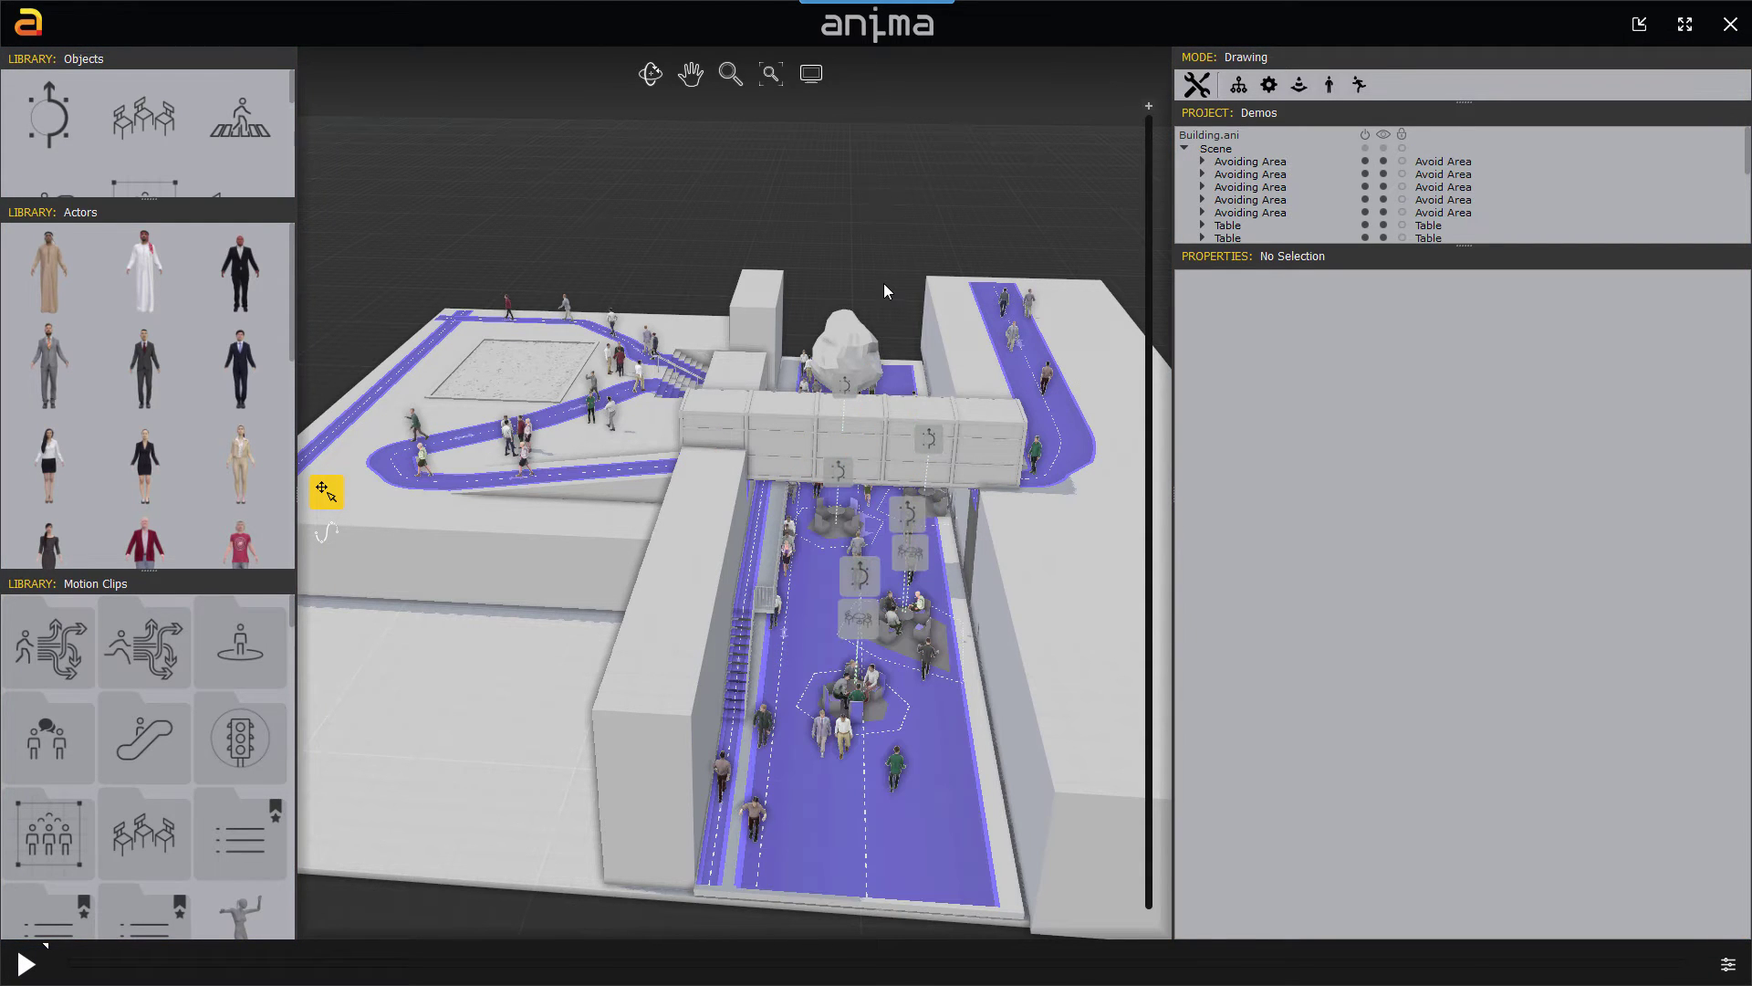
middle_click_drag(883, 282, 818, 257)
scroll(818, 256, "down", 5)
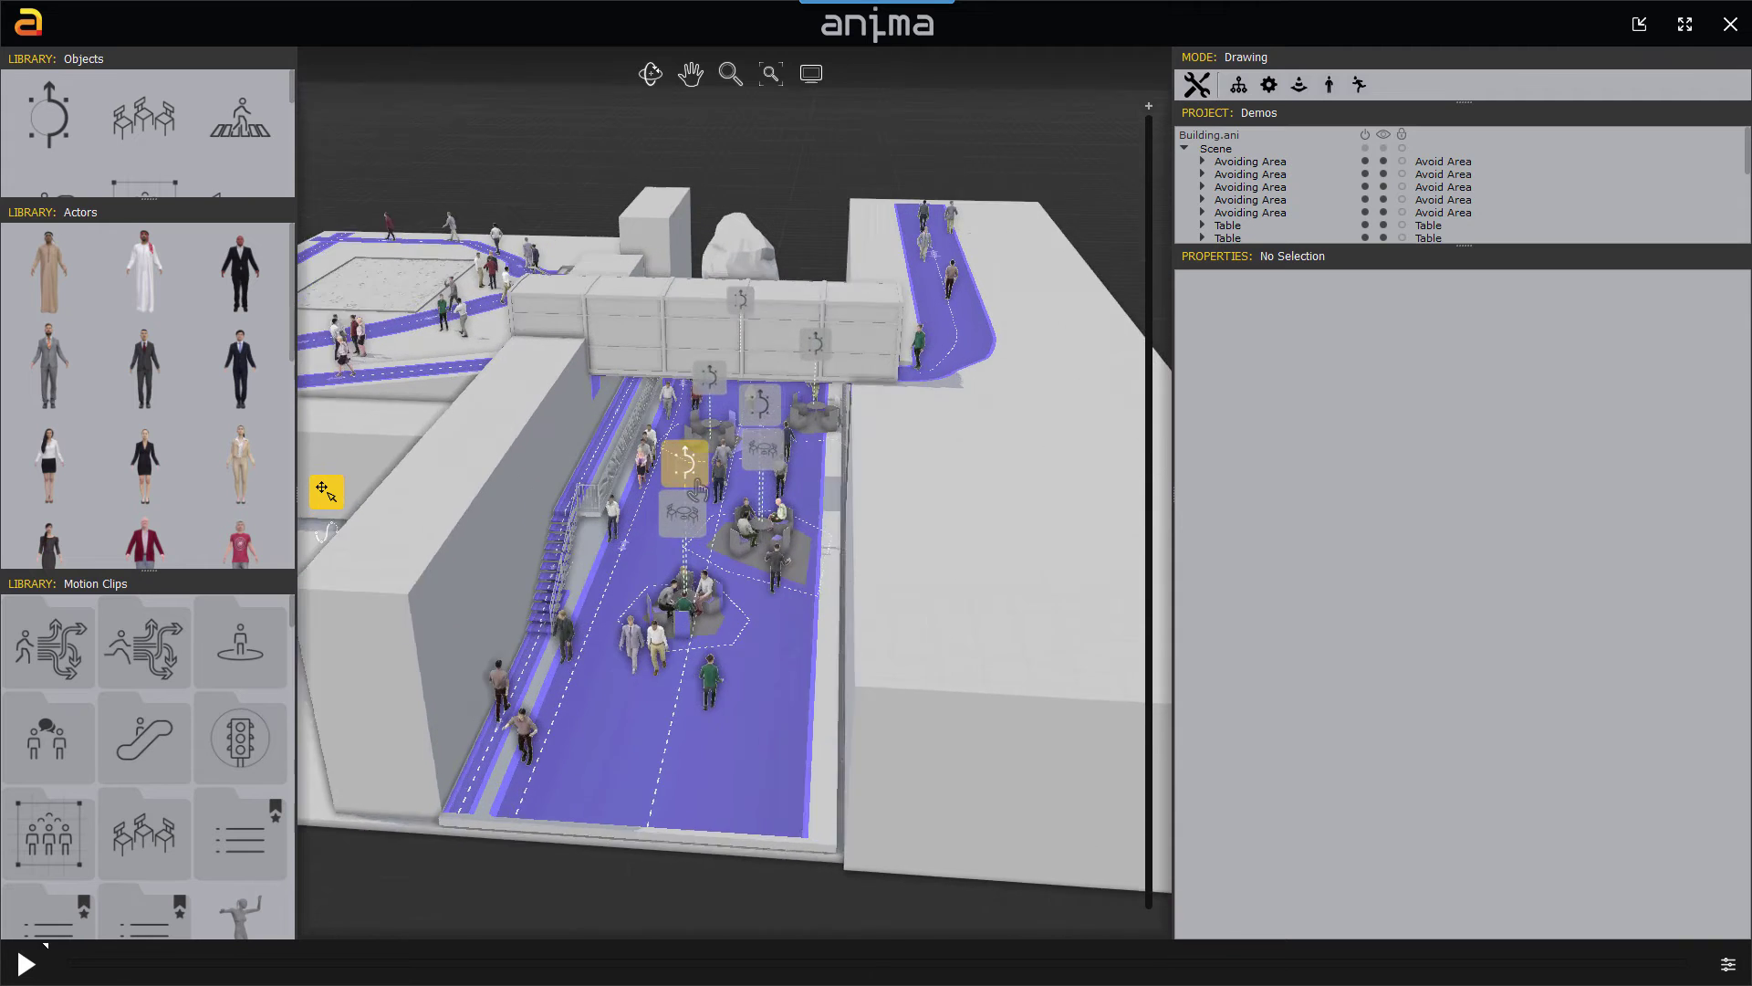
left_click(24, 965)
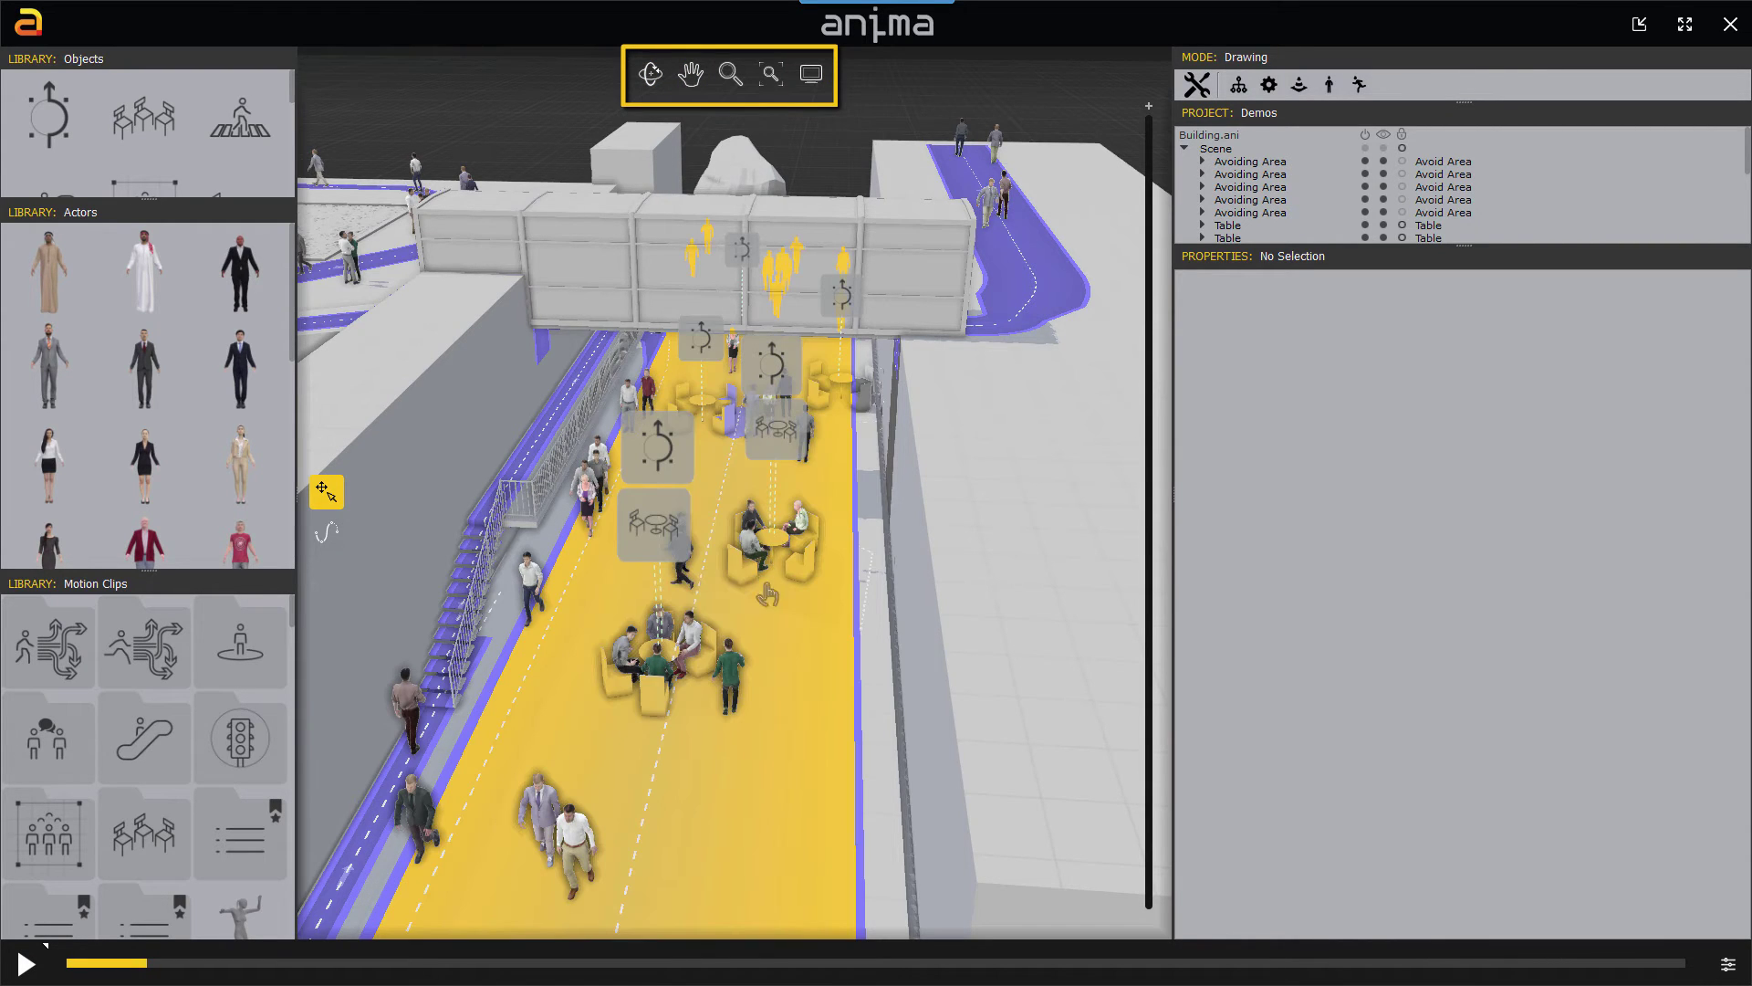
Frame the corridor and confirm the timeline is 1800 frames, 60 seconds at 30 fps.
middle_click_drag(769, 584, 679, 426)
scroll(623, 491, "up", 3)
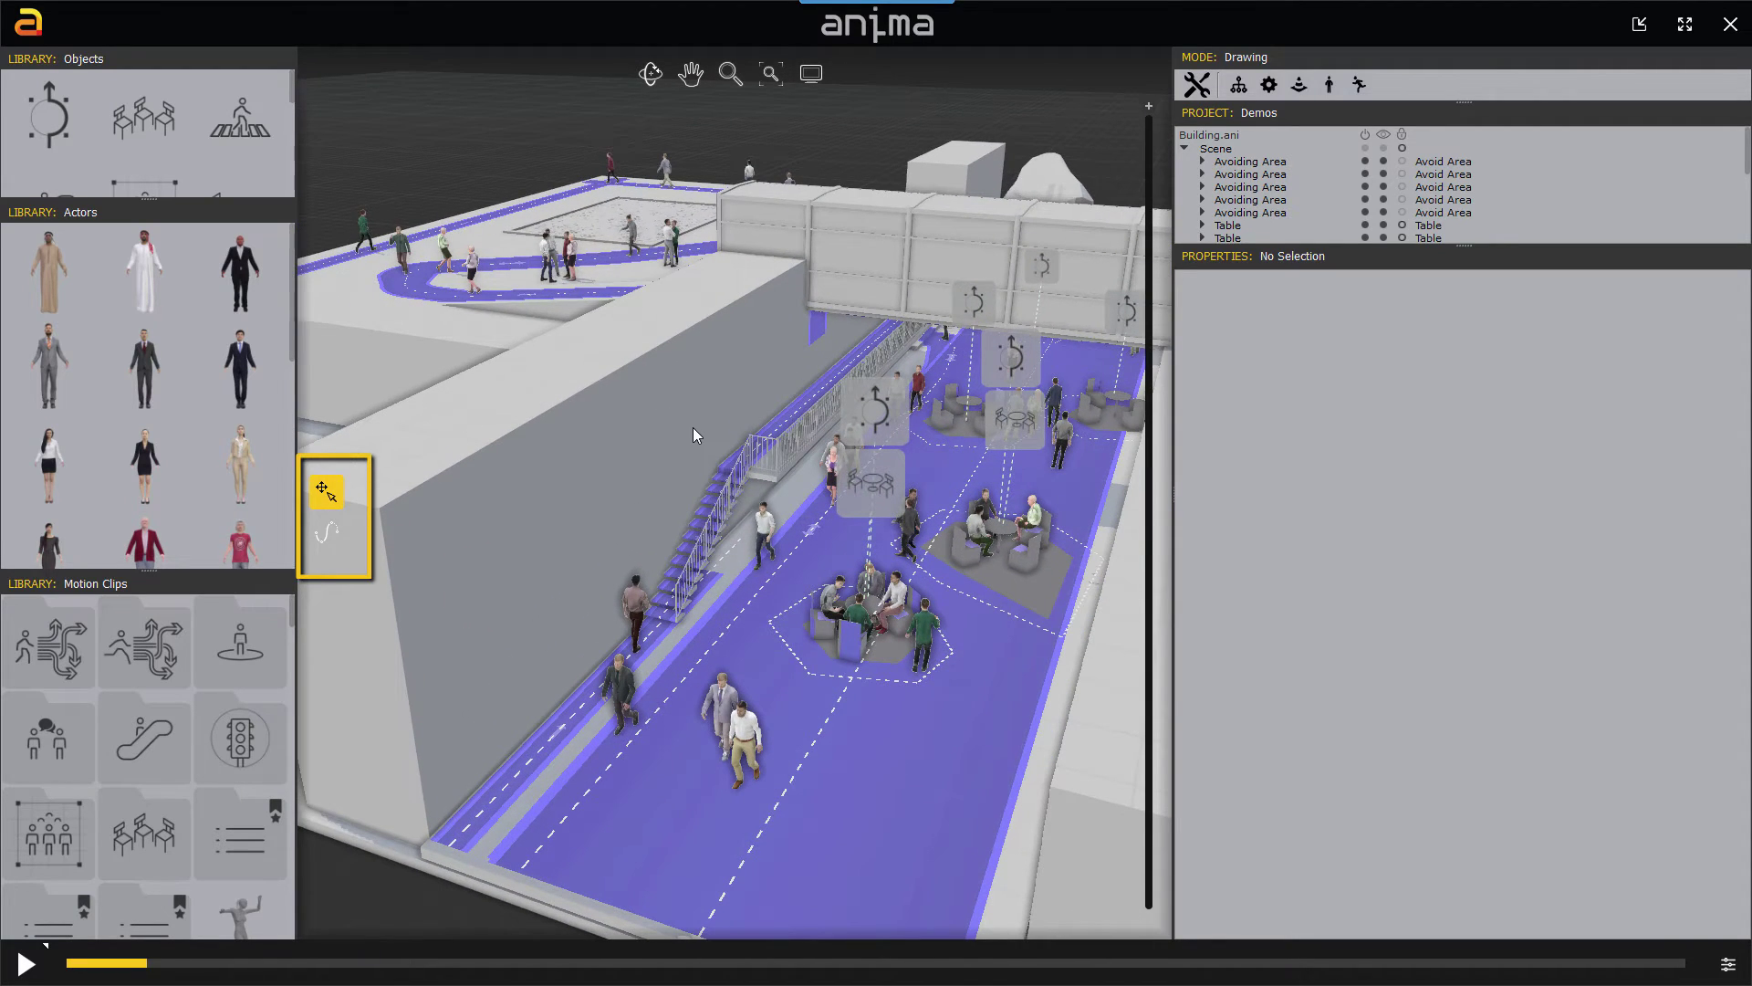
scroll(692, 425, "down", 2)
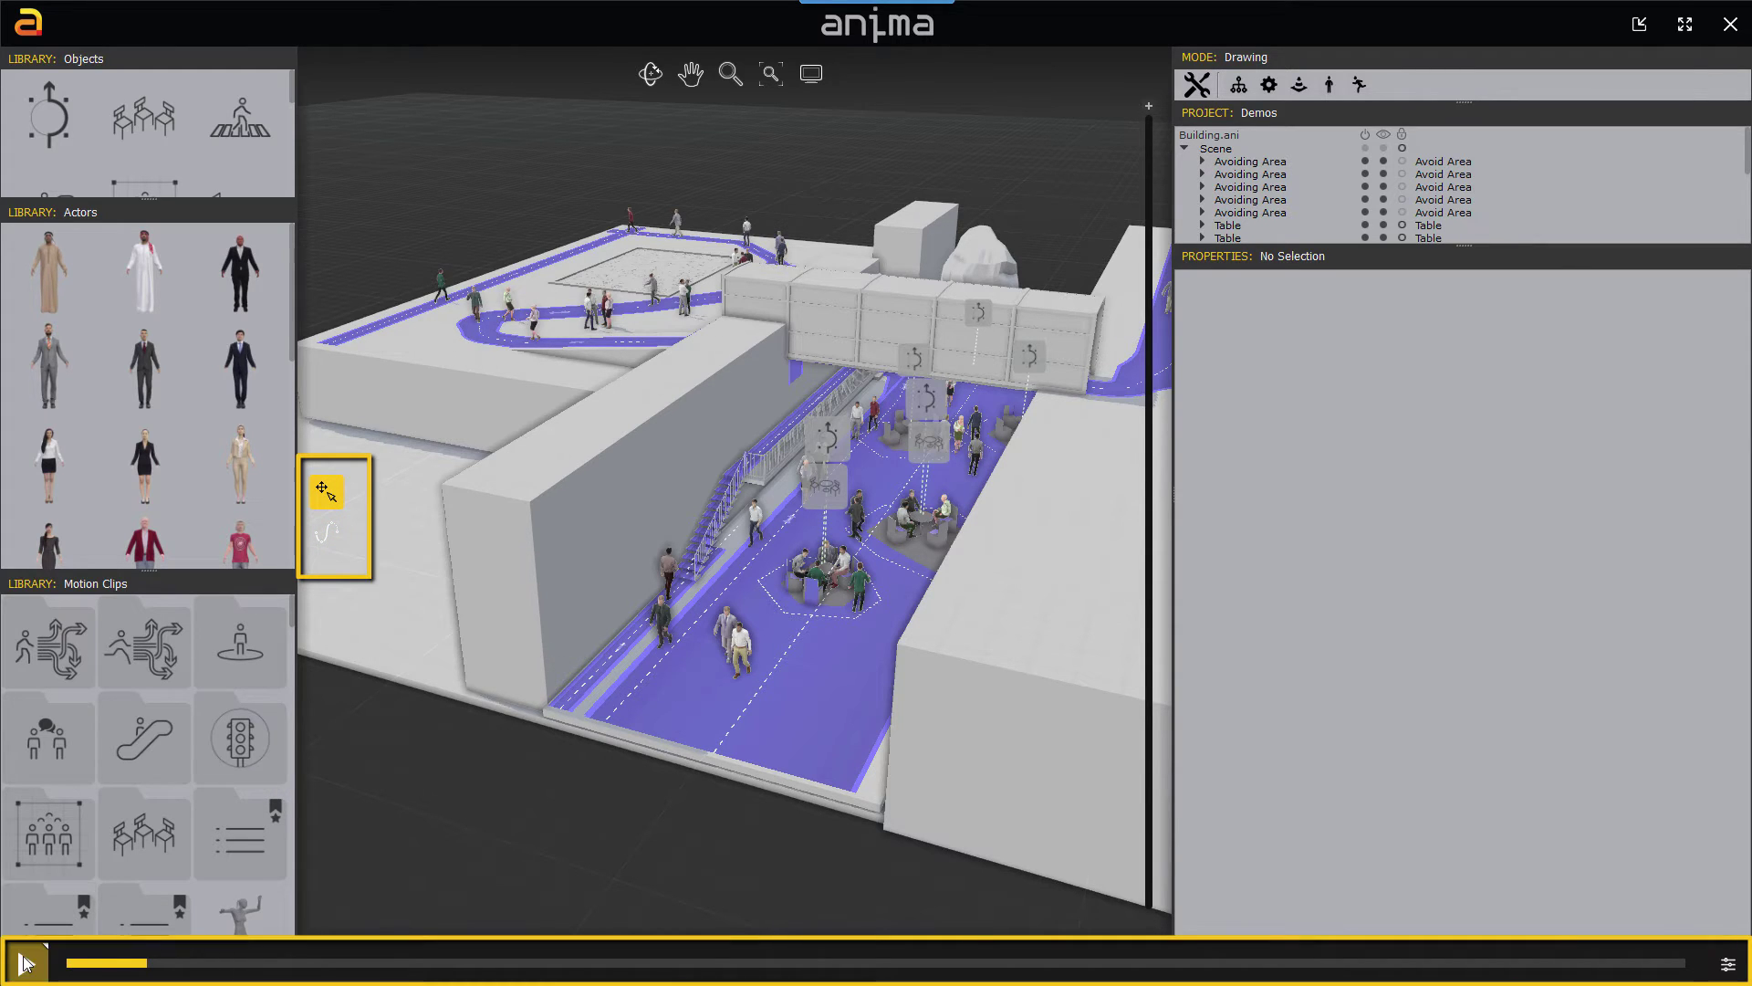
left_click(1712, 965)
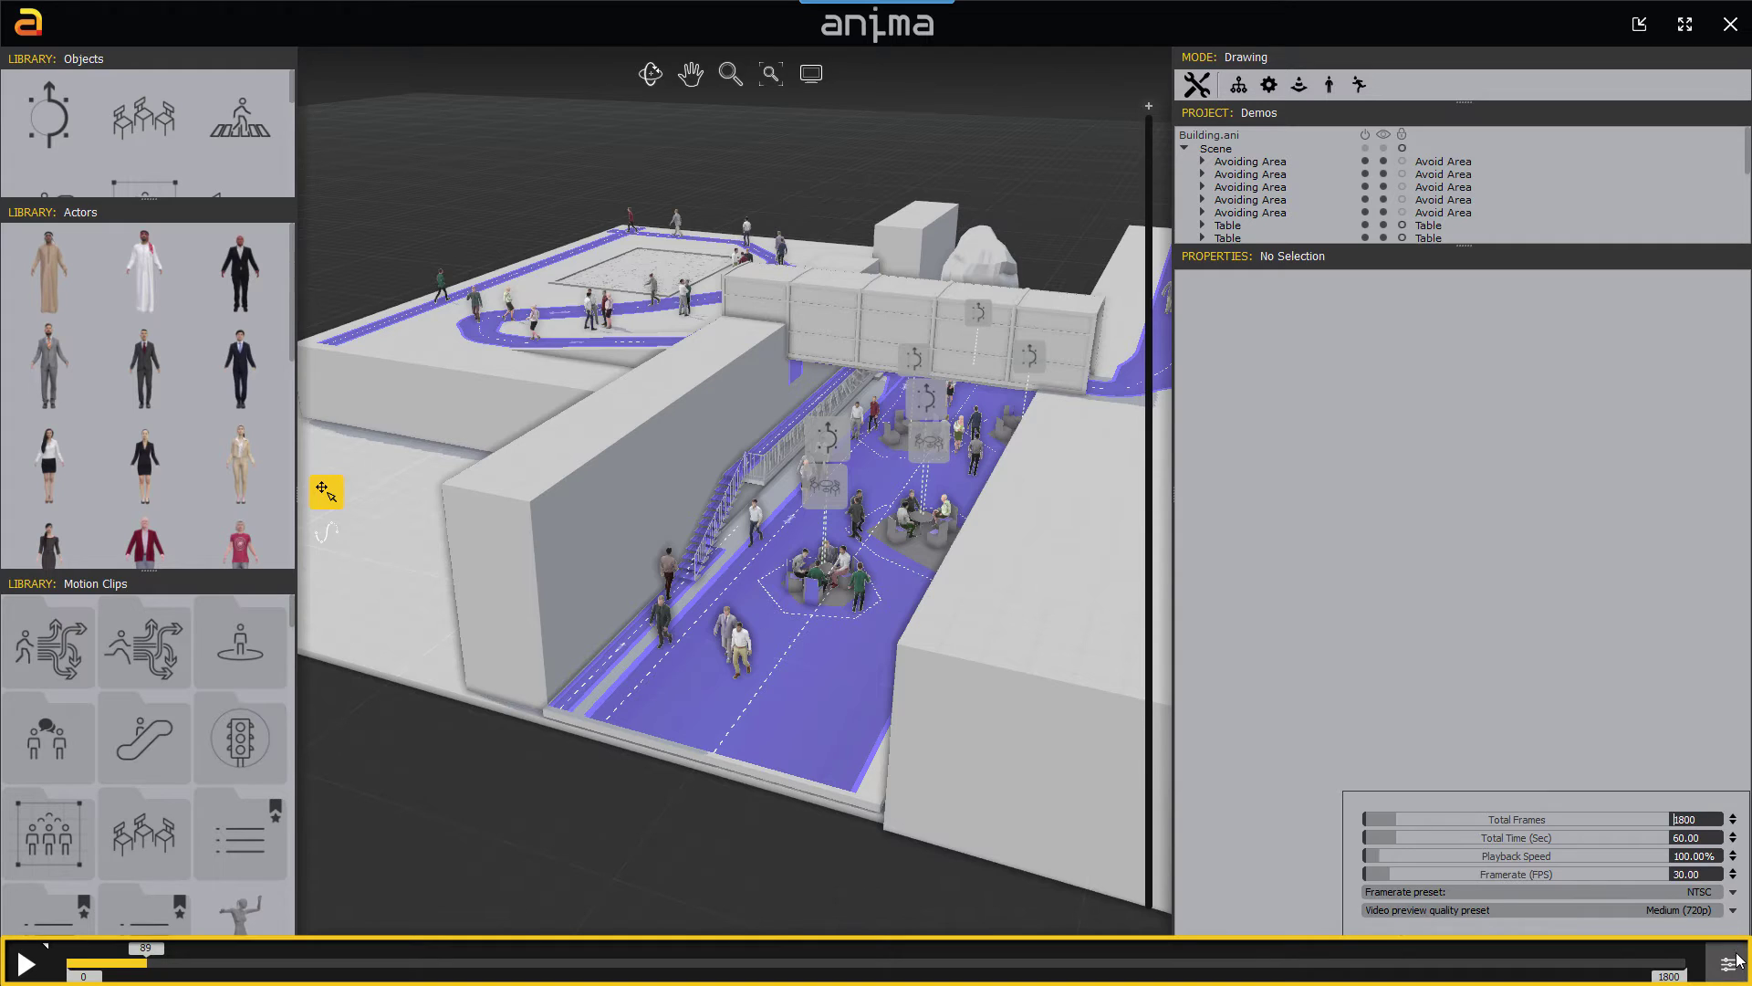
left_click(46, 947)
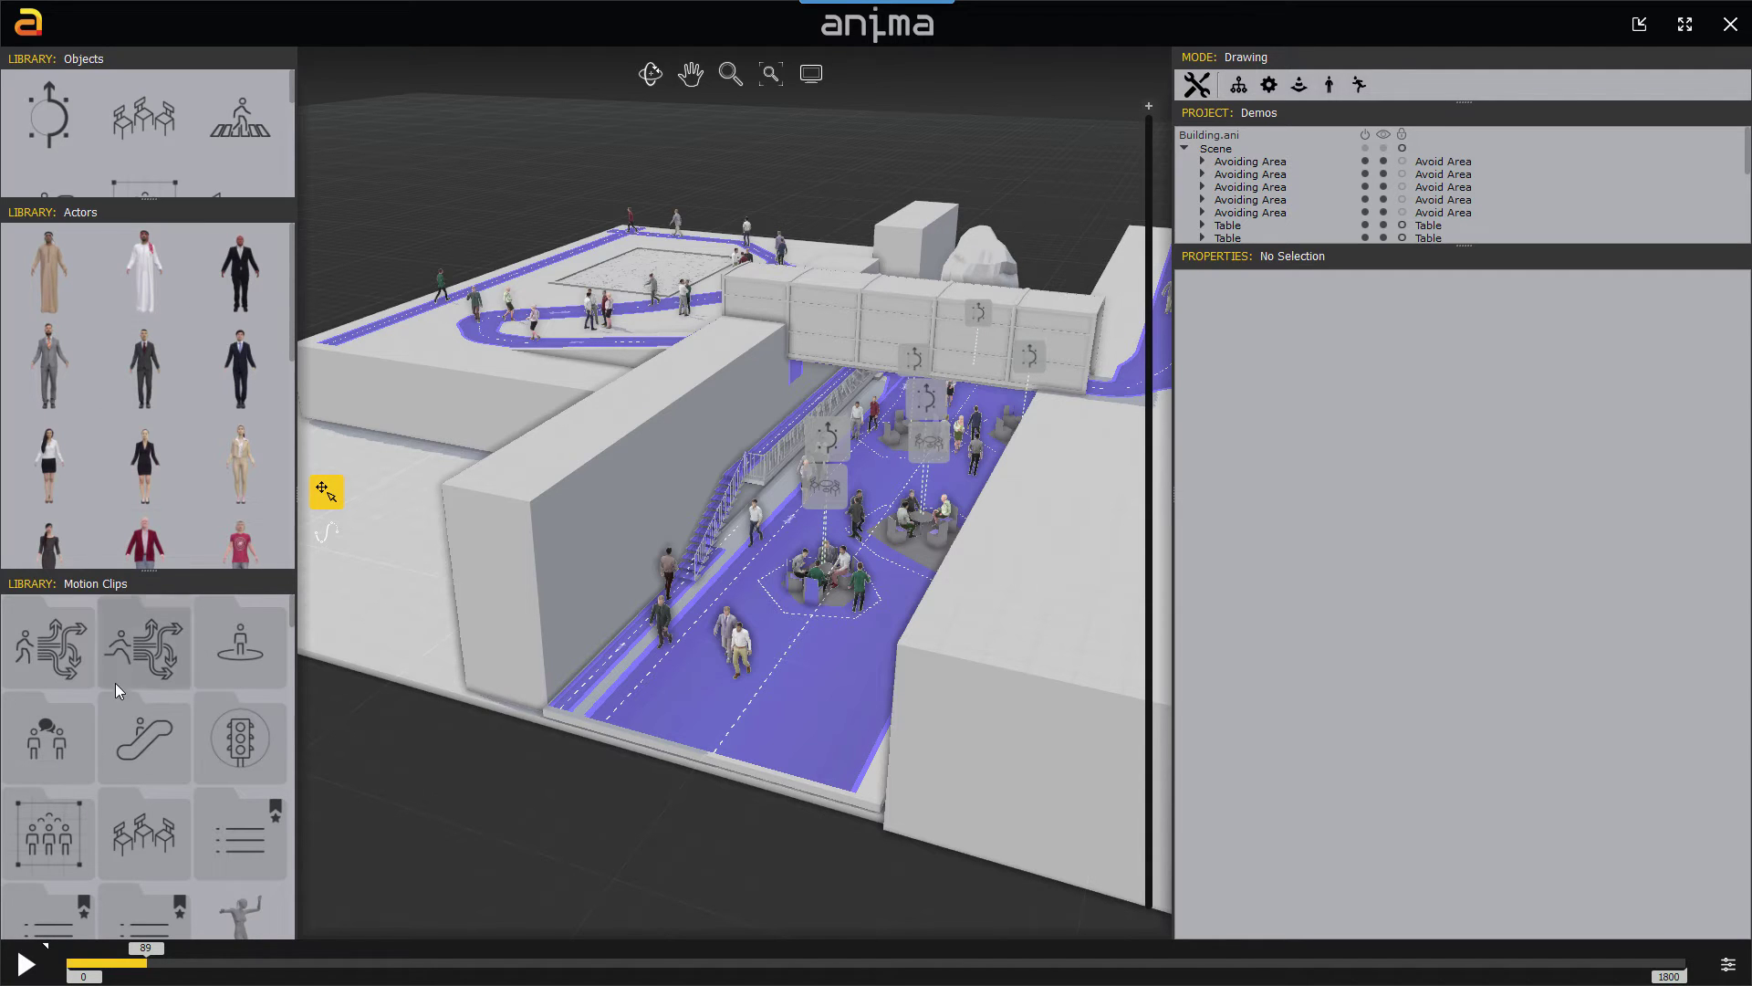
Place a three-person Talking Group on the corridor floor and preview it.
scroll(139, 137, "down", 2)
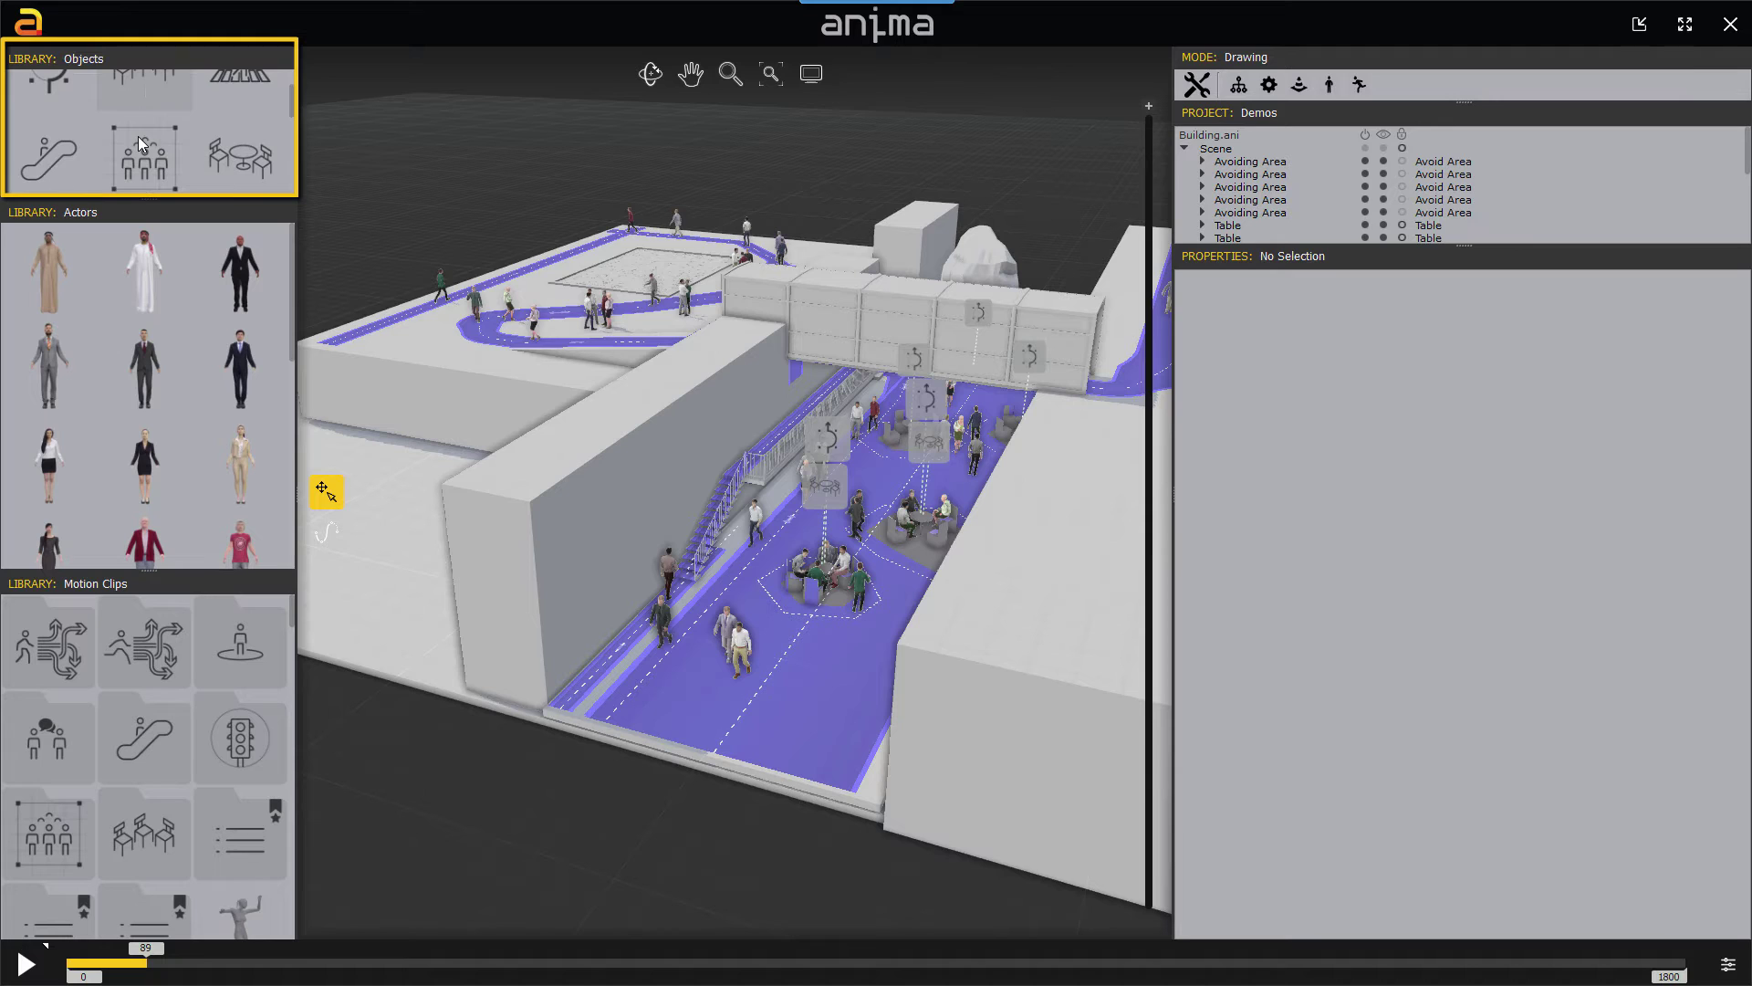
scroll(139, 135, "up", 1)
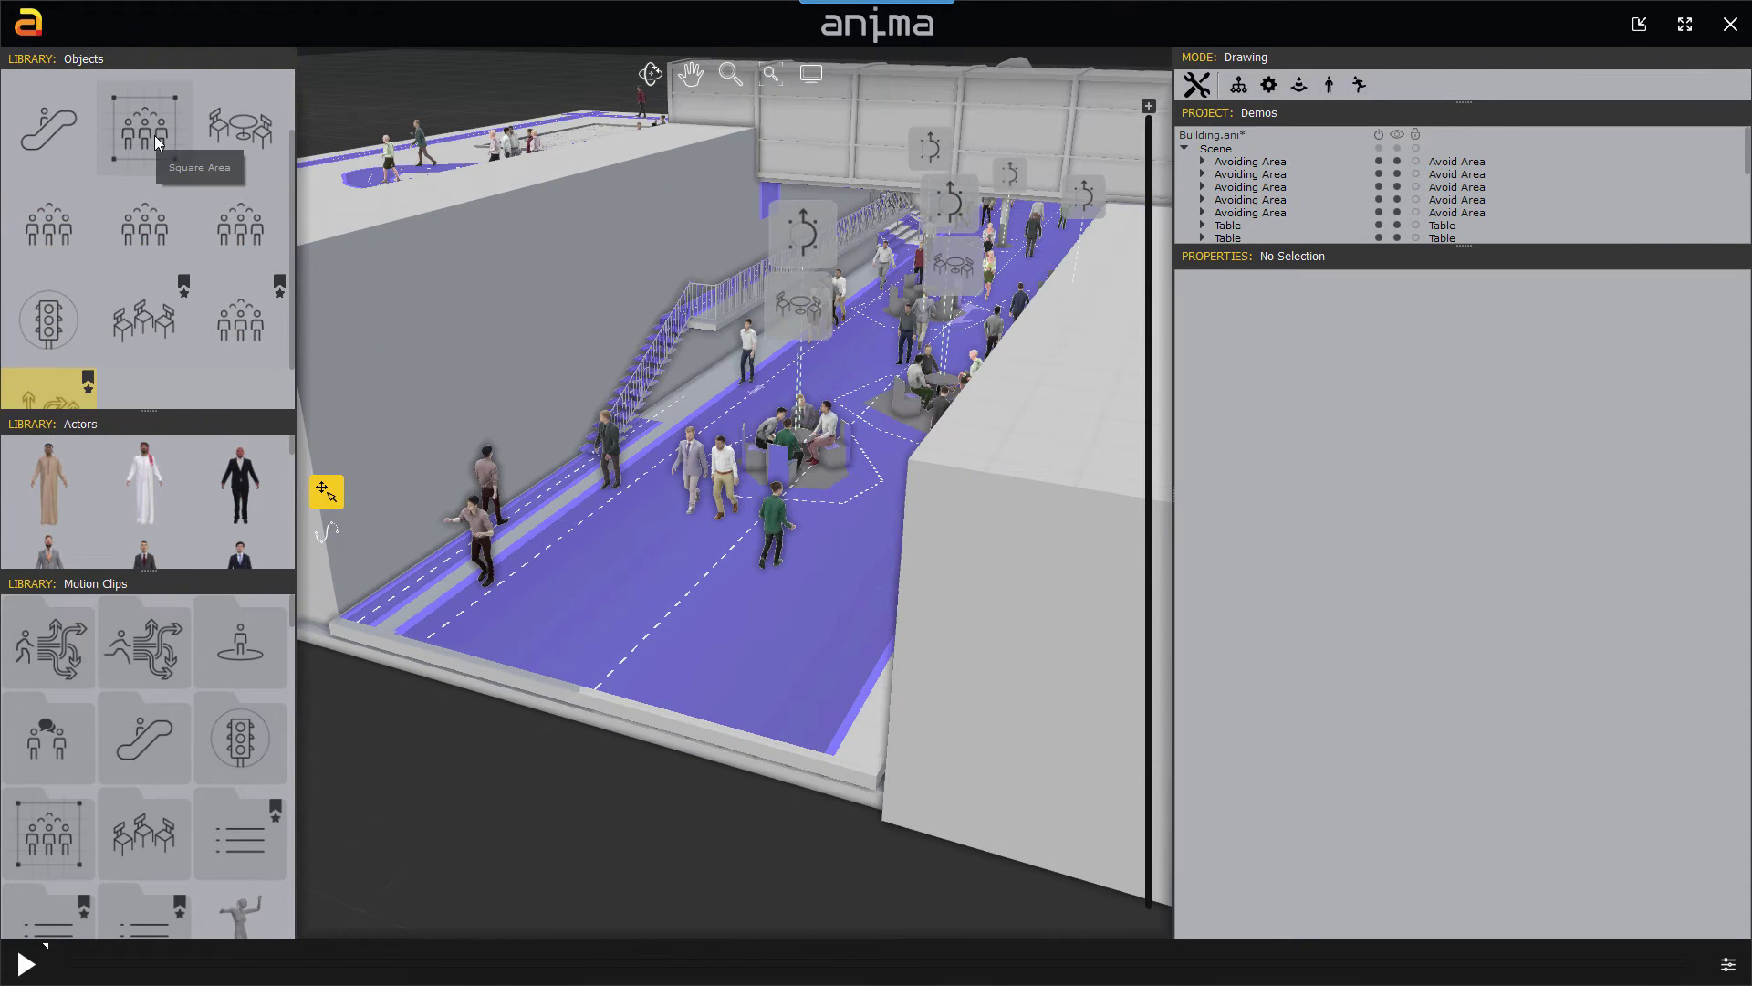
mouse_move(247, 311)
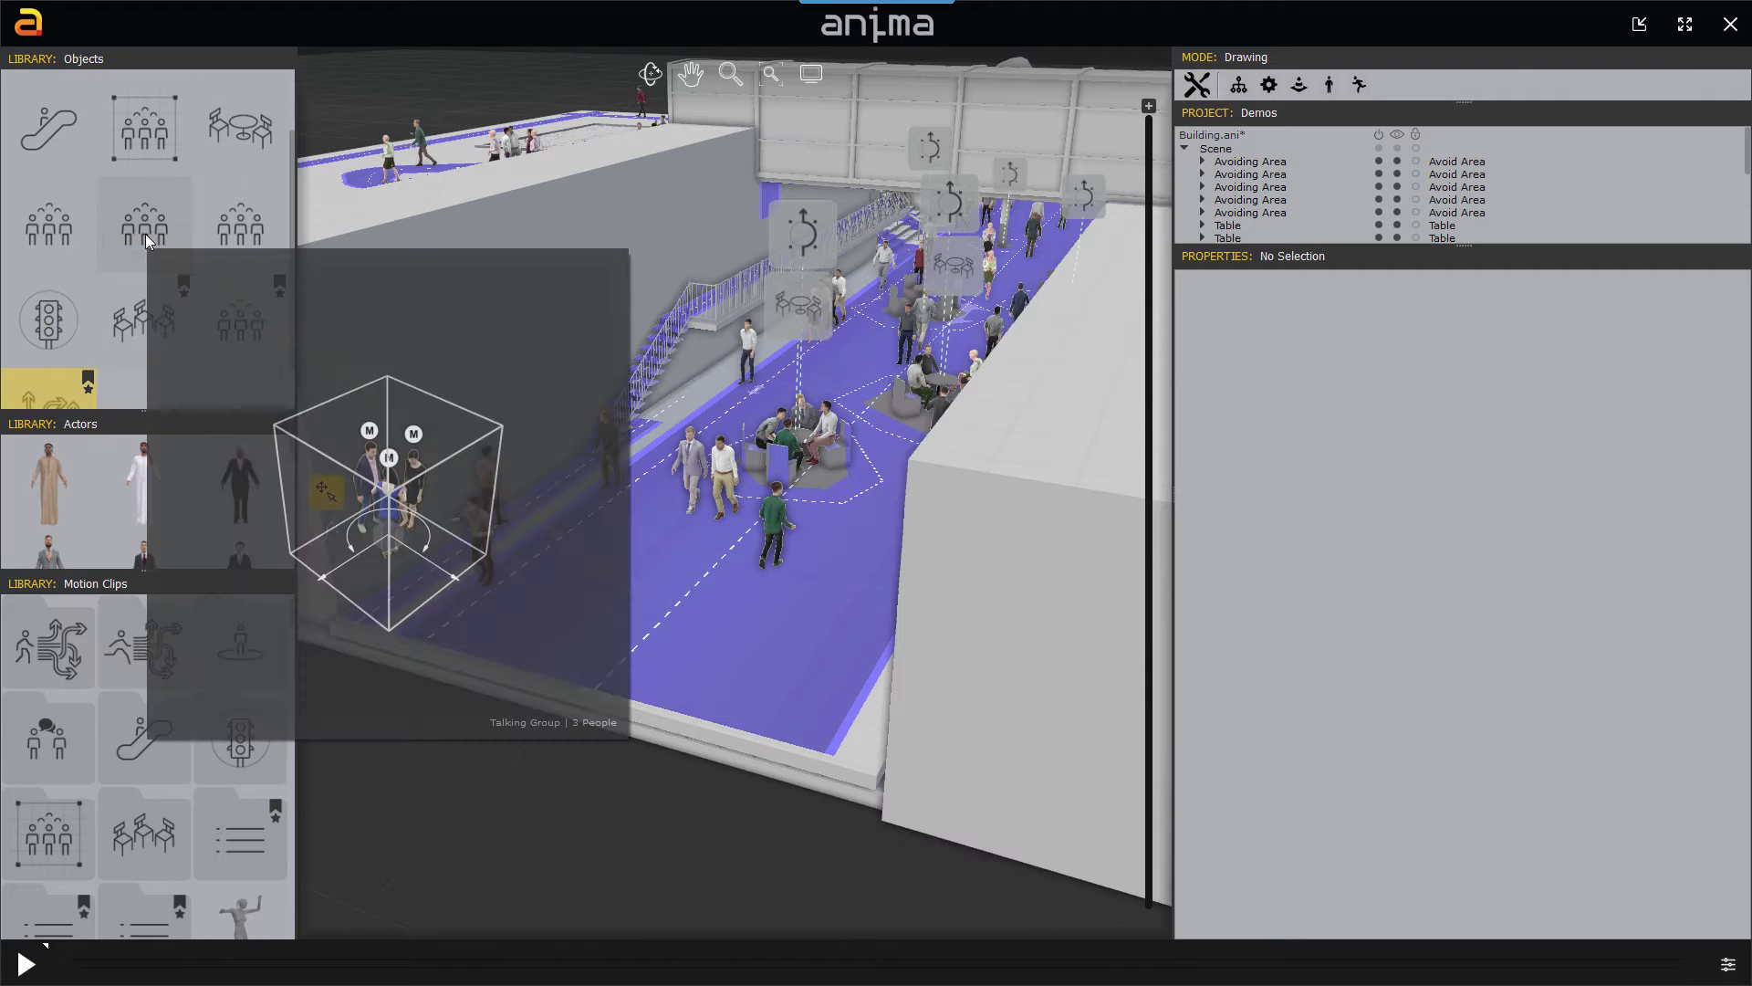
left_click_drag(146, 234, 662, 615)
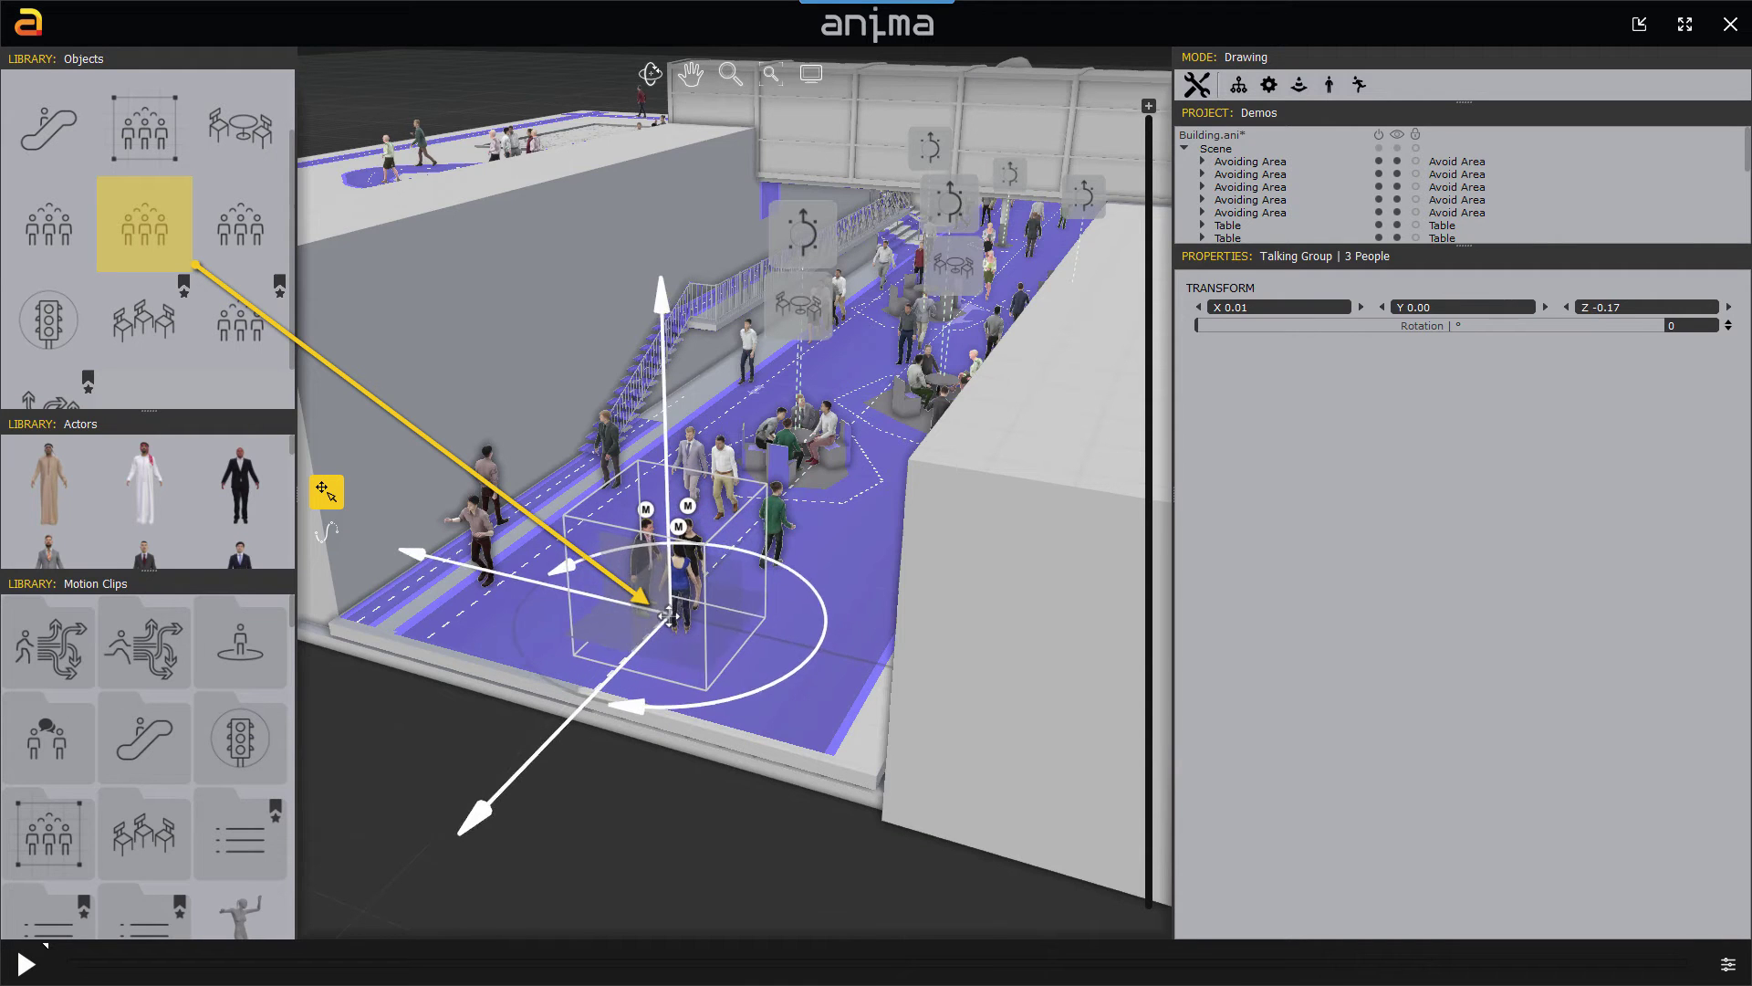
left_click(26, 964)
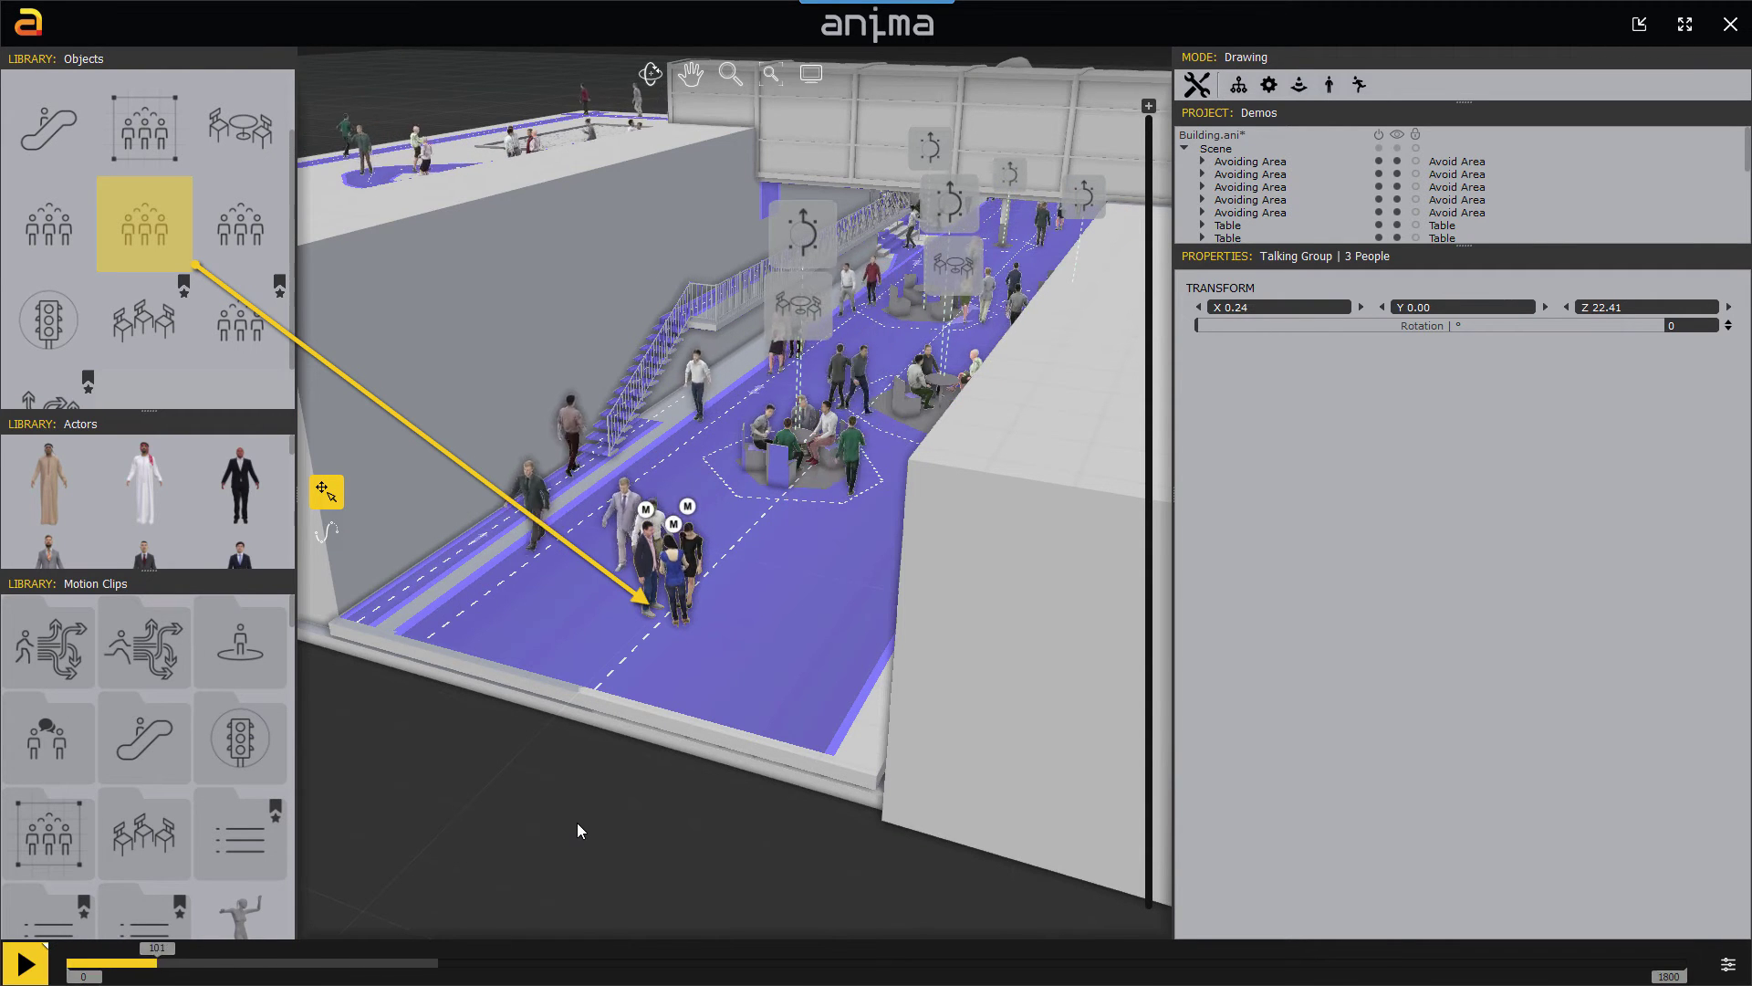
key("space")
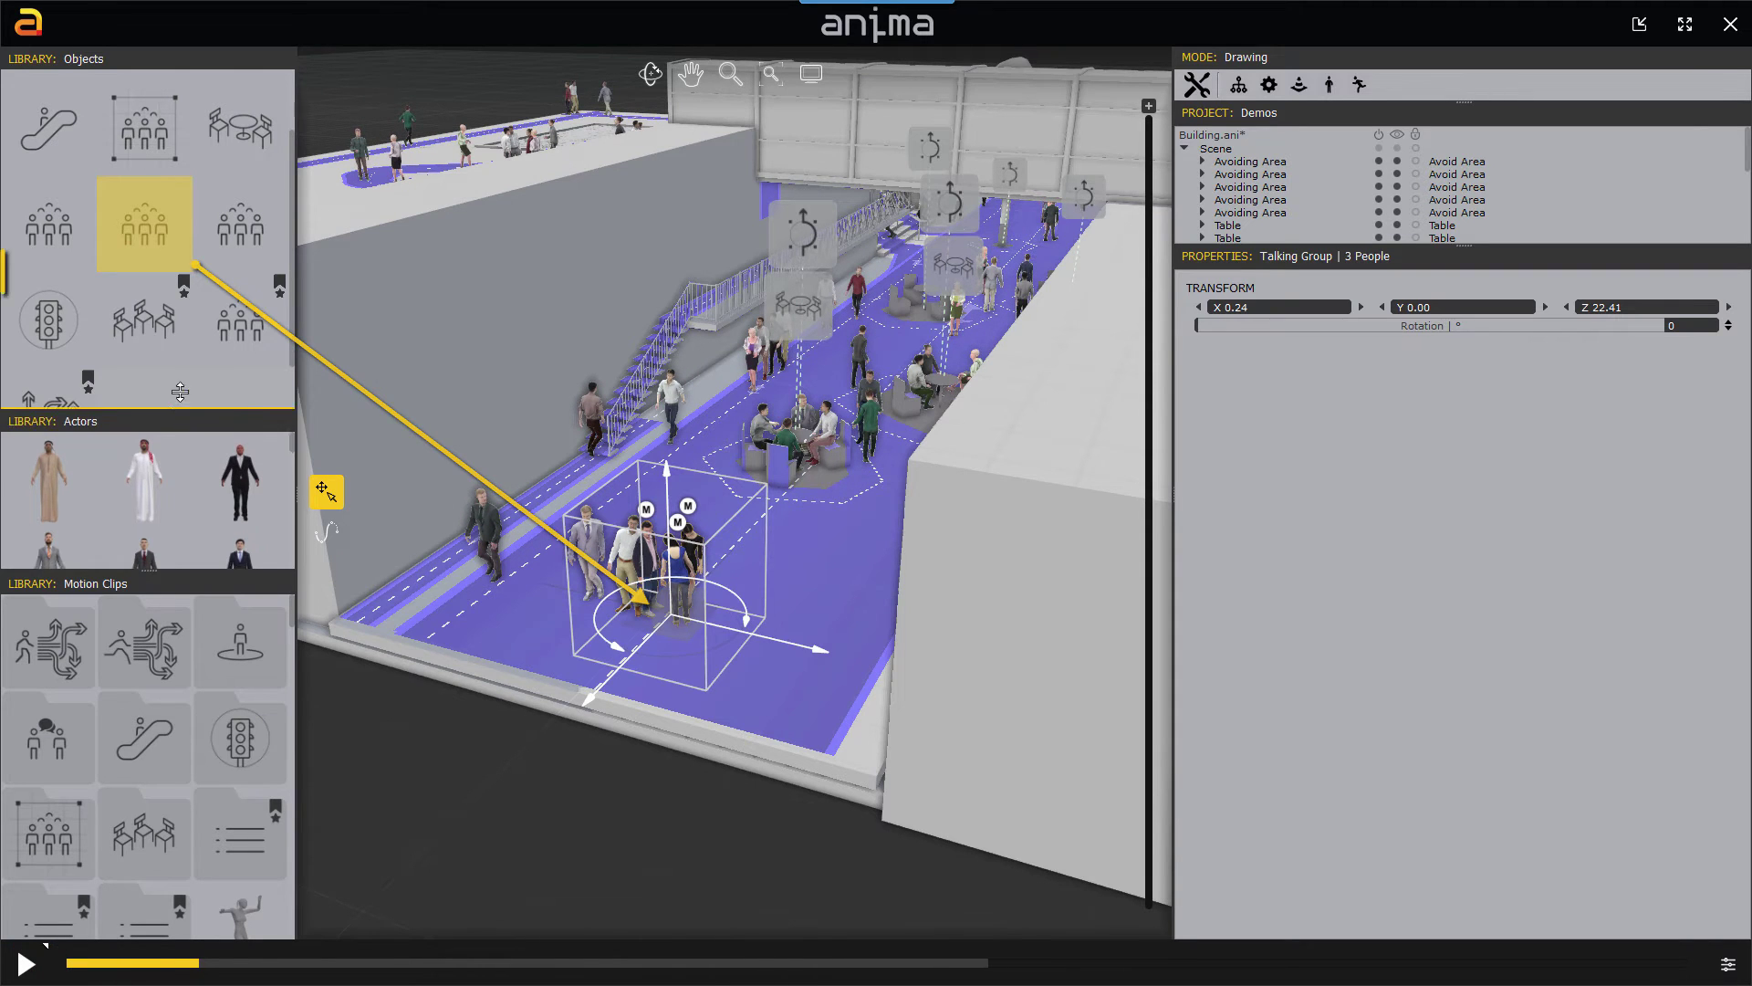
Swap one talking group member to the white-robed actor.
mouse_move(242, 522)
left_click(116, 493)
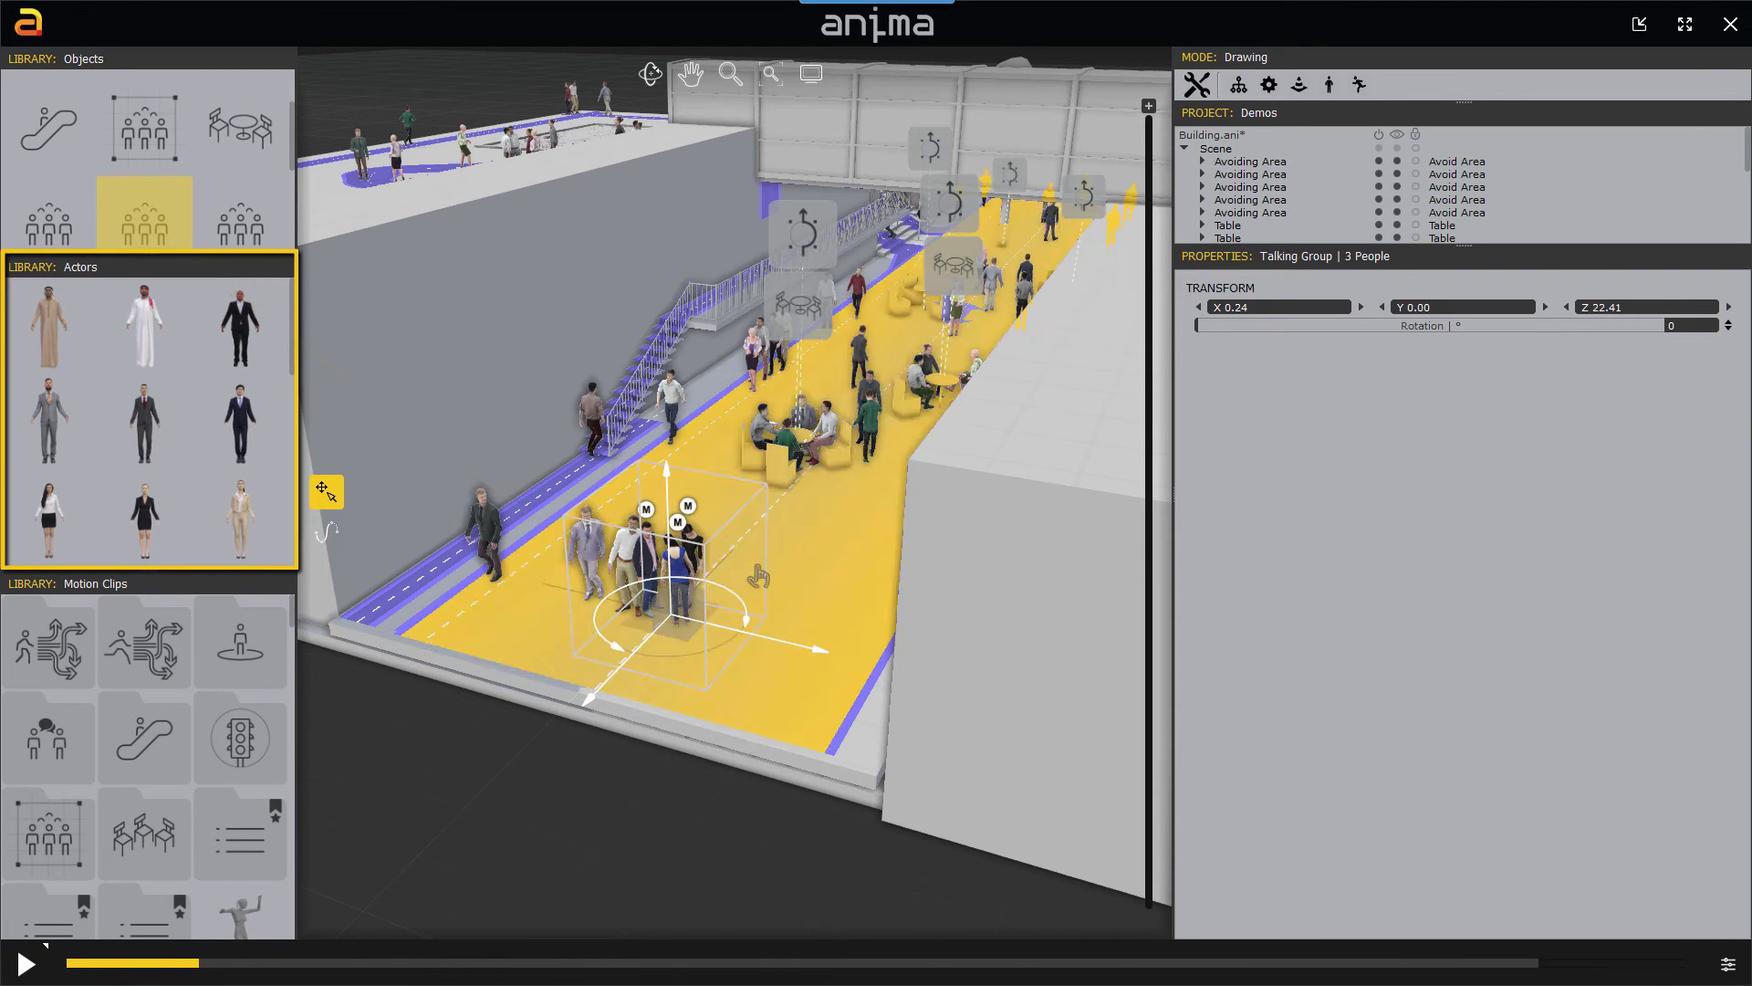
left_click(585, 546)
left_click(585, 546)
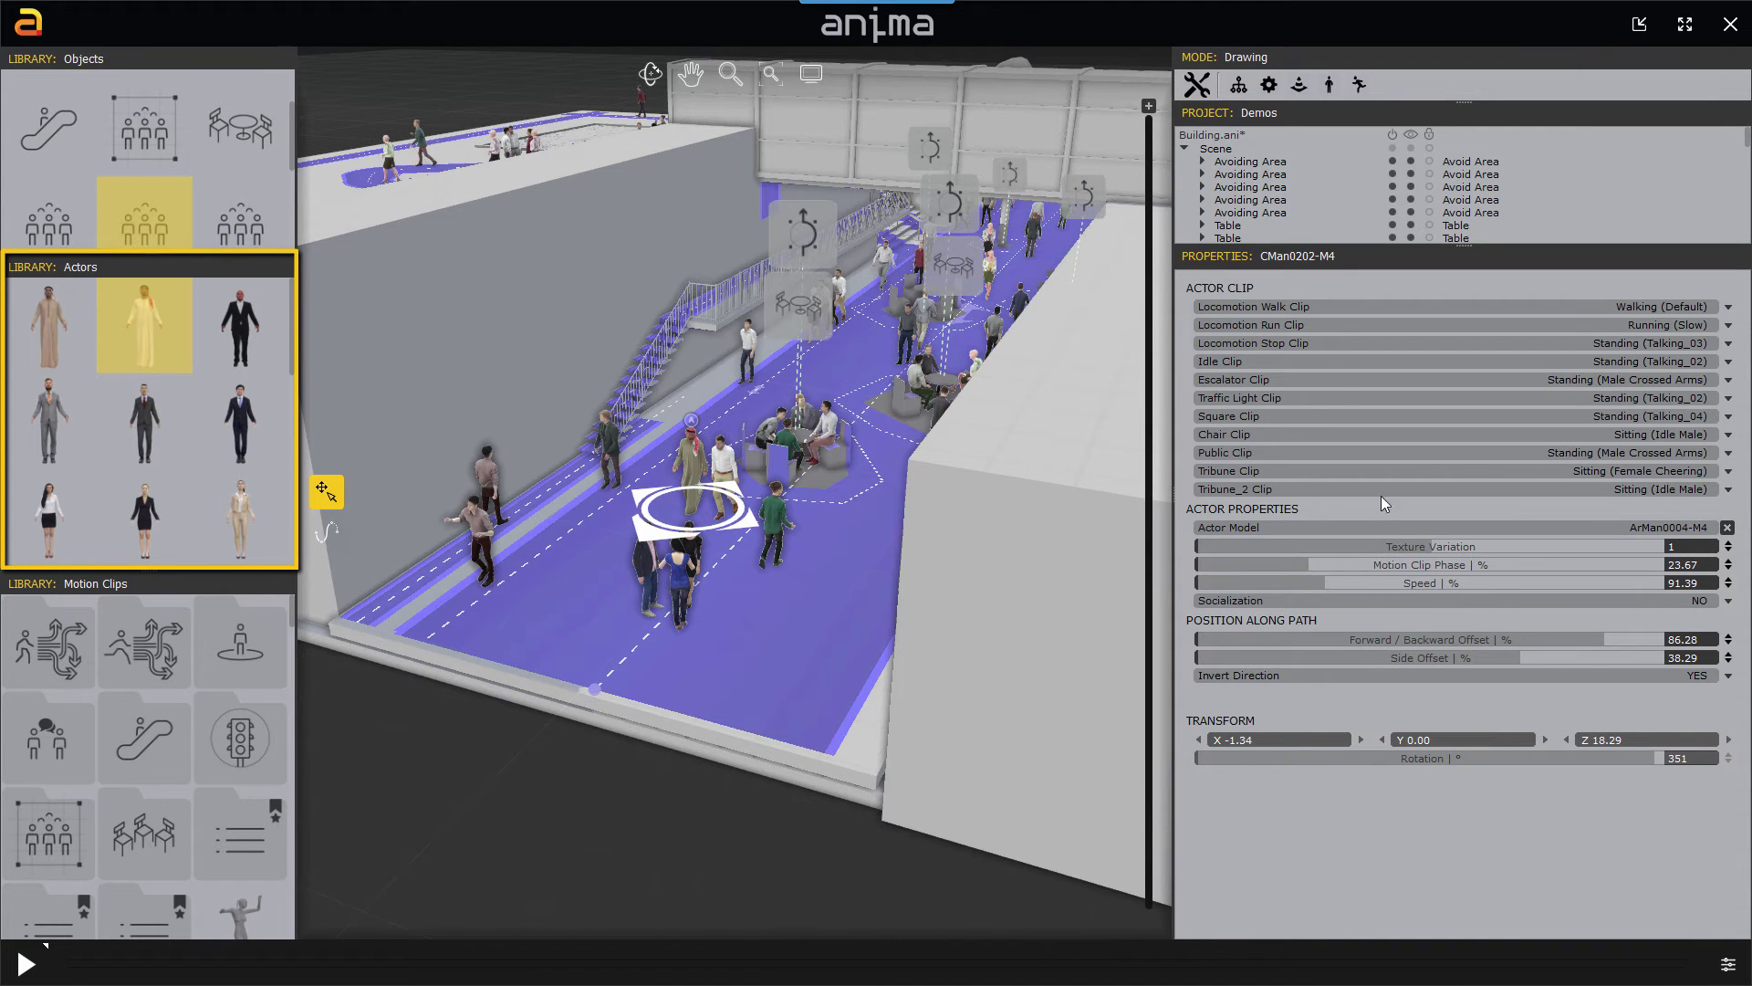
Add actors BMan0310-M4 and BWom0306-M4 to the walkway path's crowd list.
left_click(819, 671)
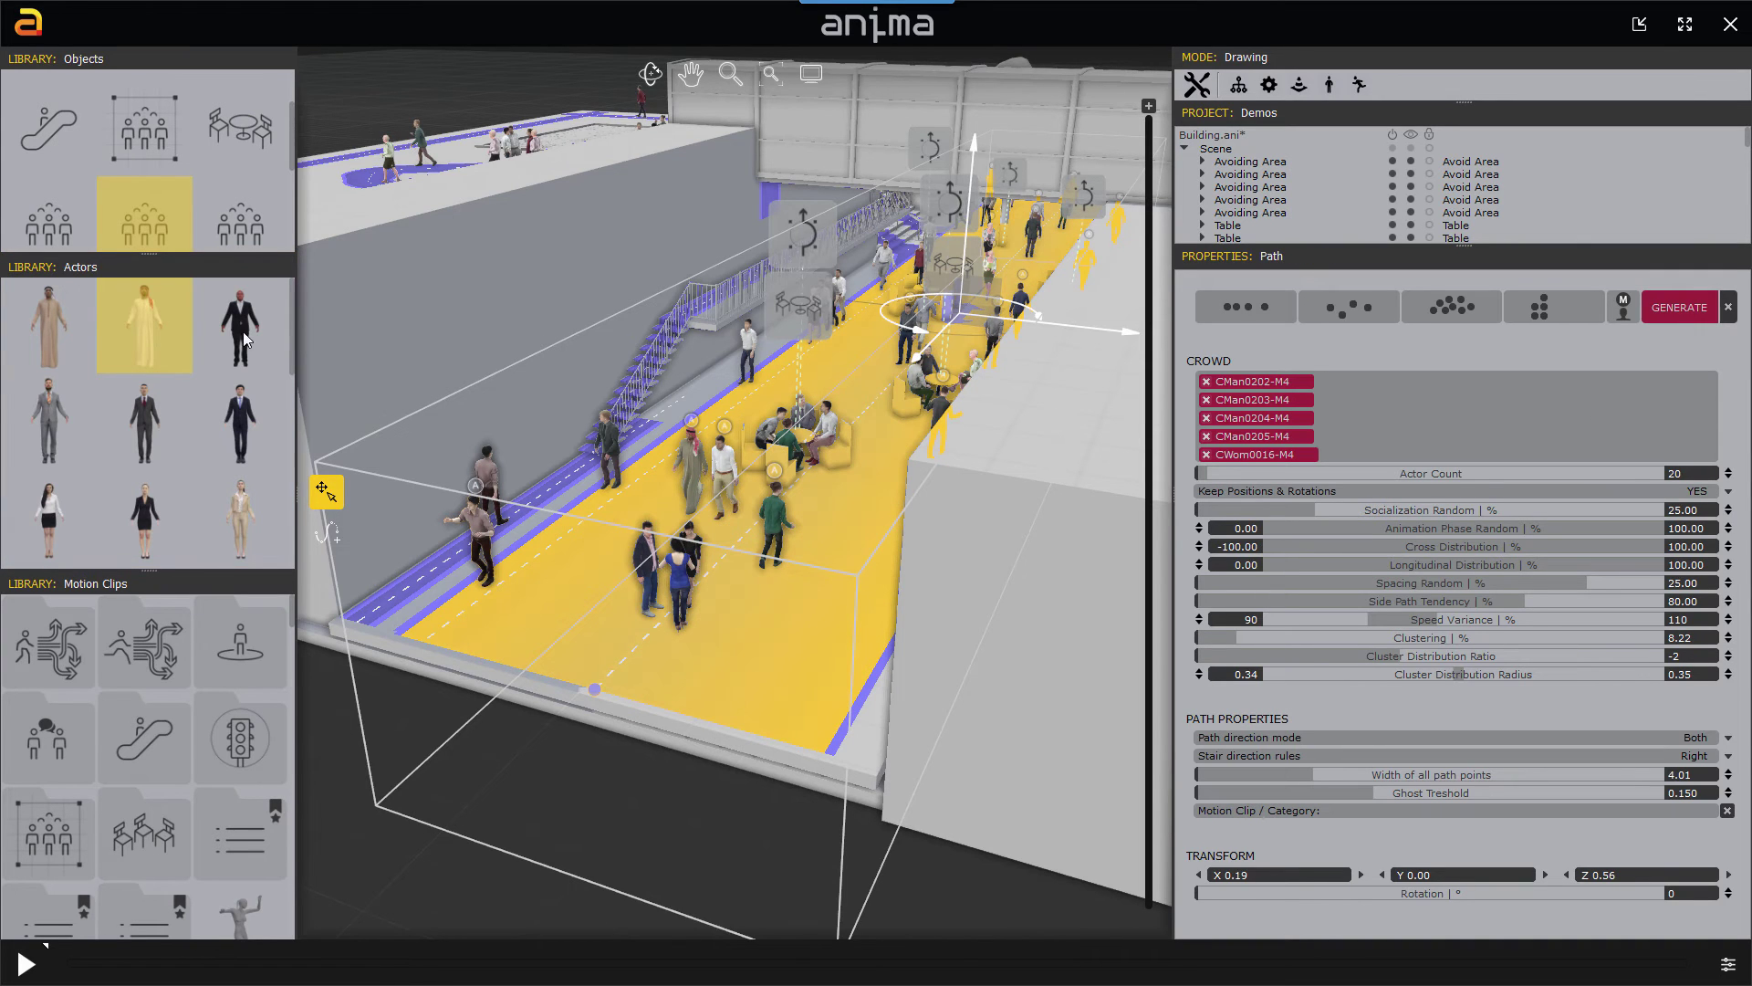
left_click_drag(240, 429, 1407, 419)
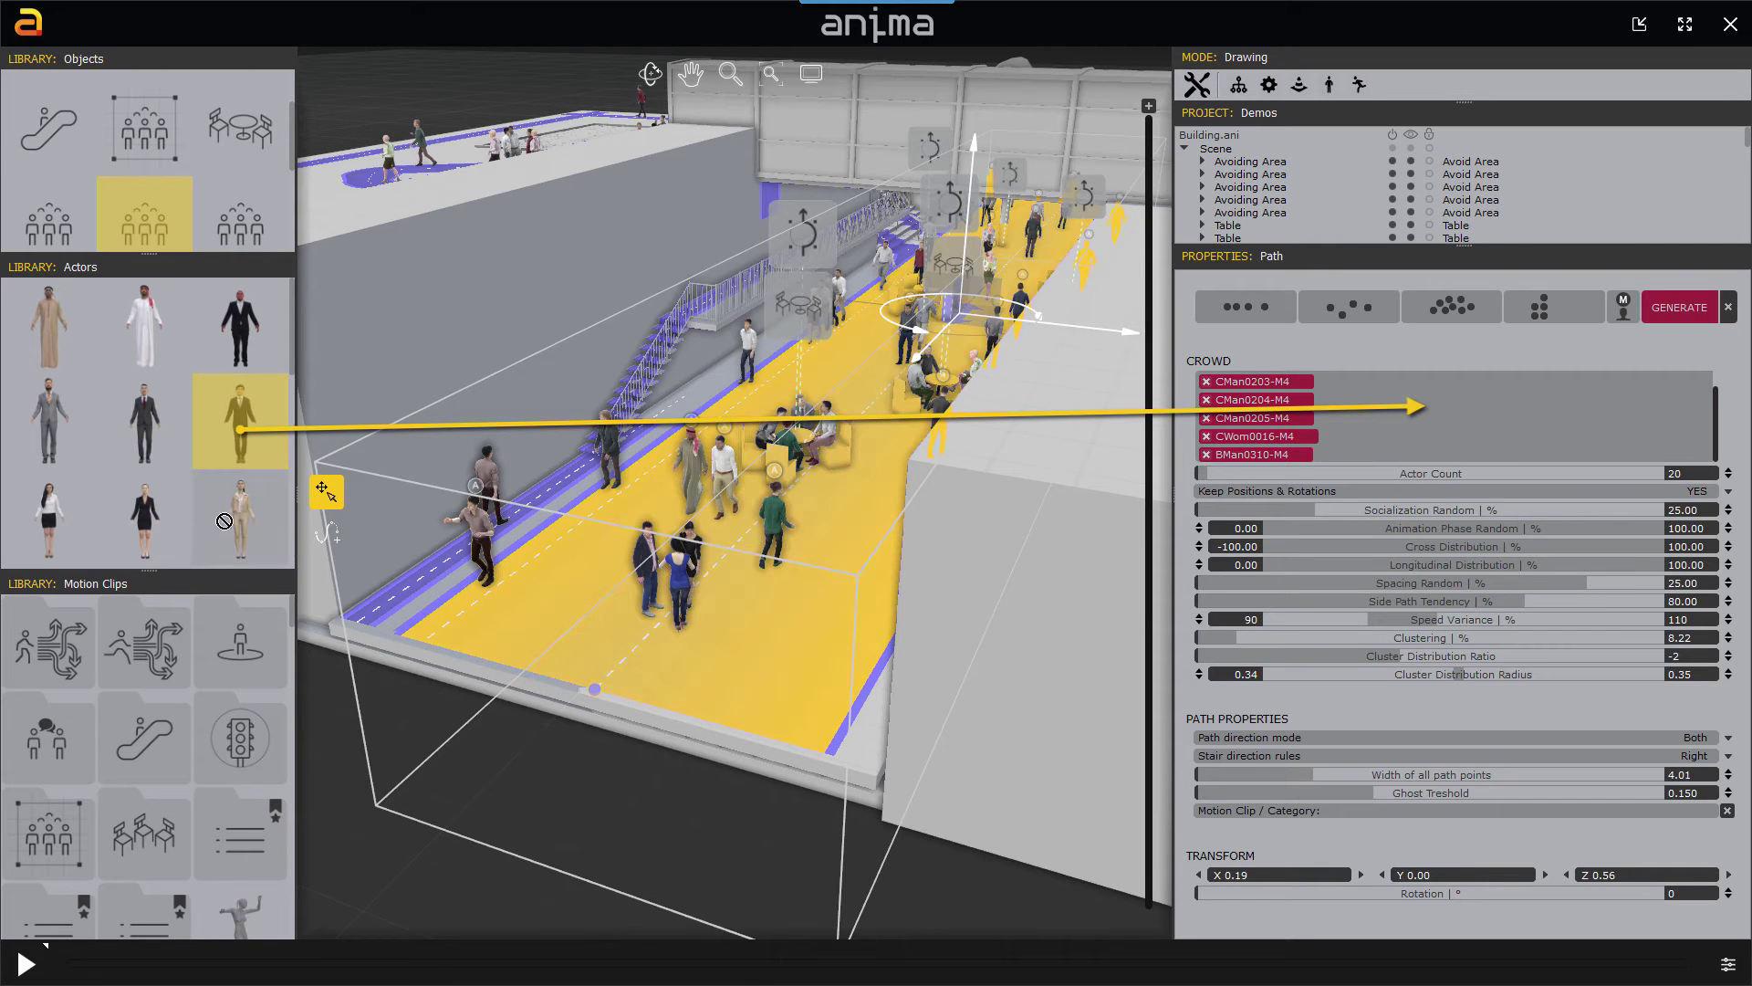
left_click_drag(1376, 429, 1376, 426)
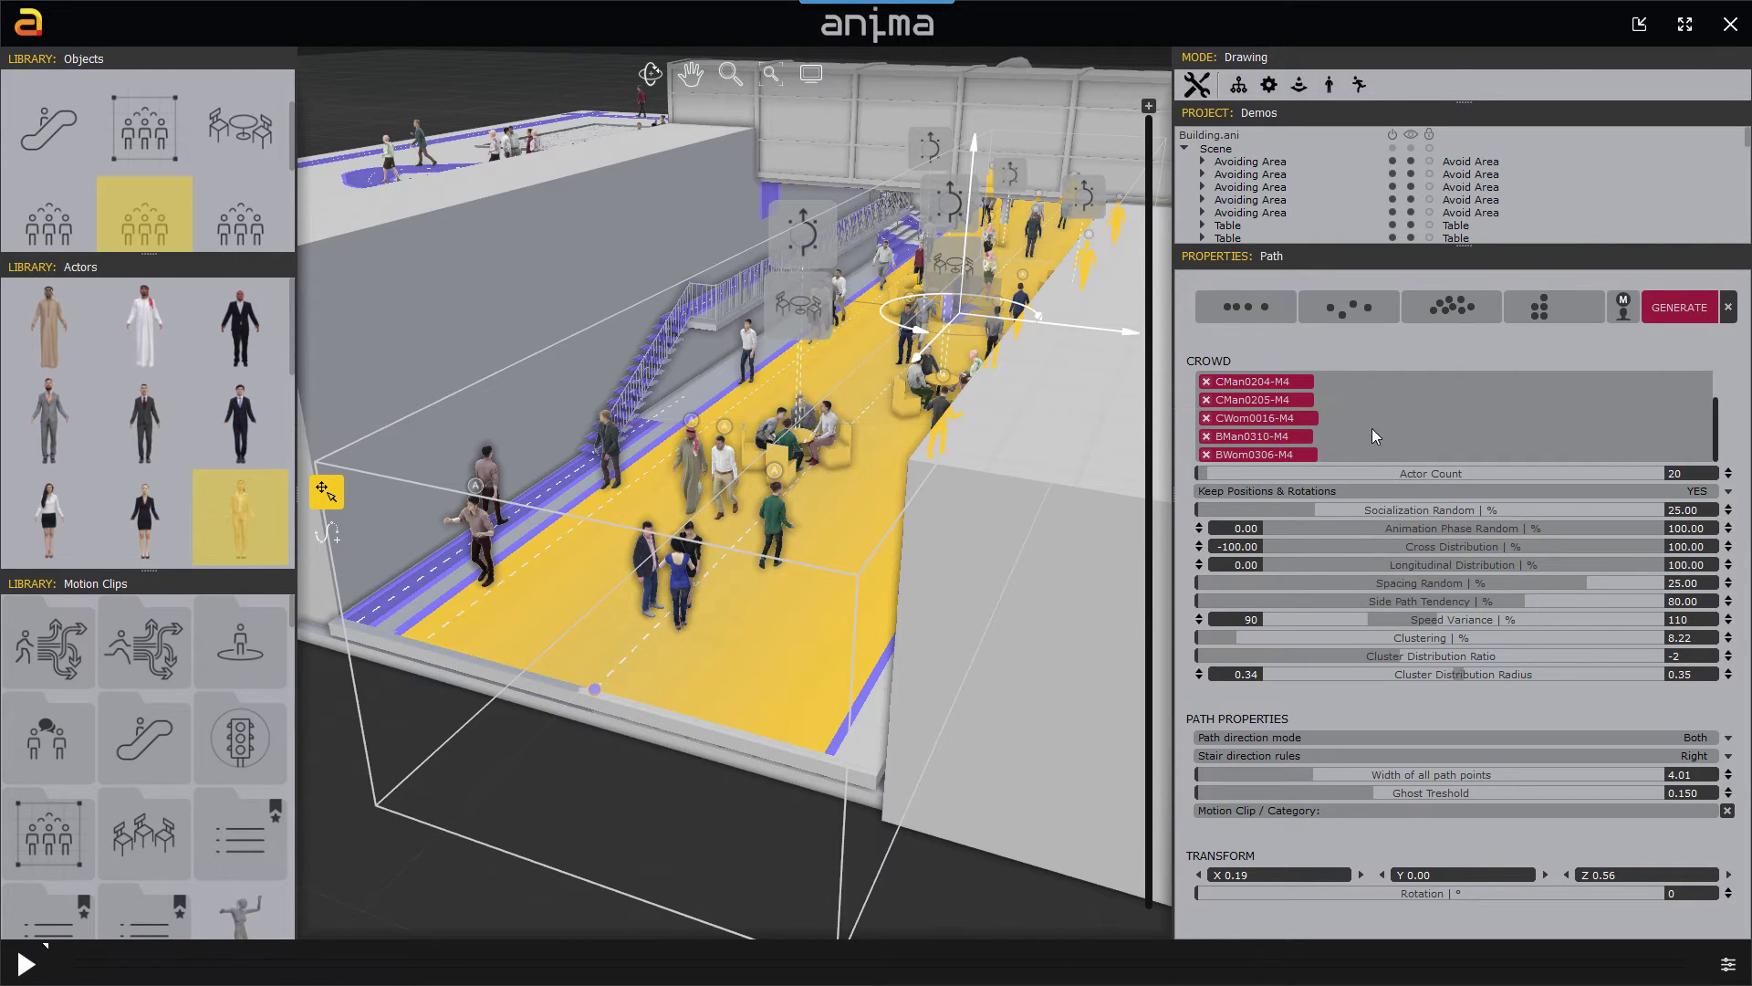
Assign a standing talking motion clip to the whole walkway.
left_click(100, 763)
scroll(100, 763, "down", 1)
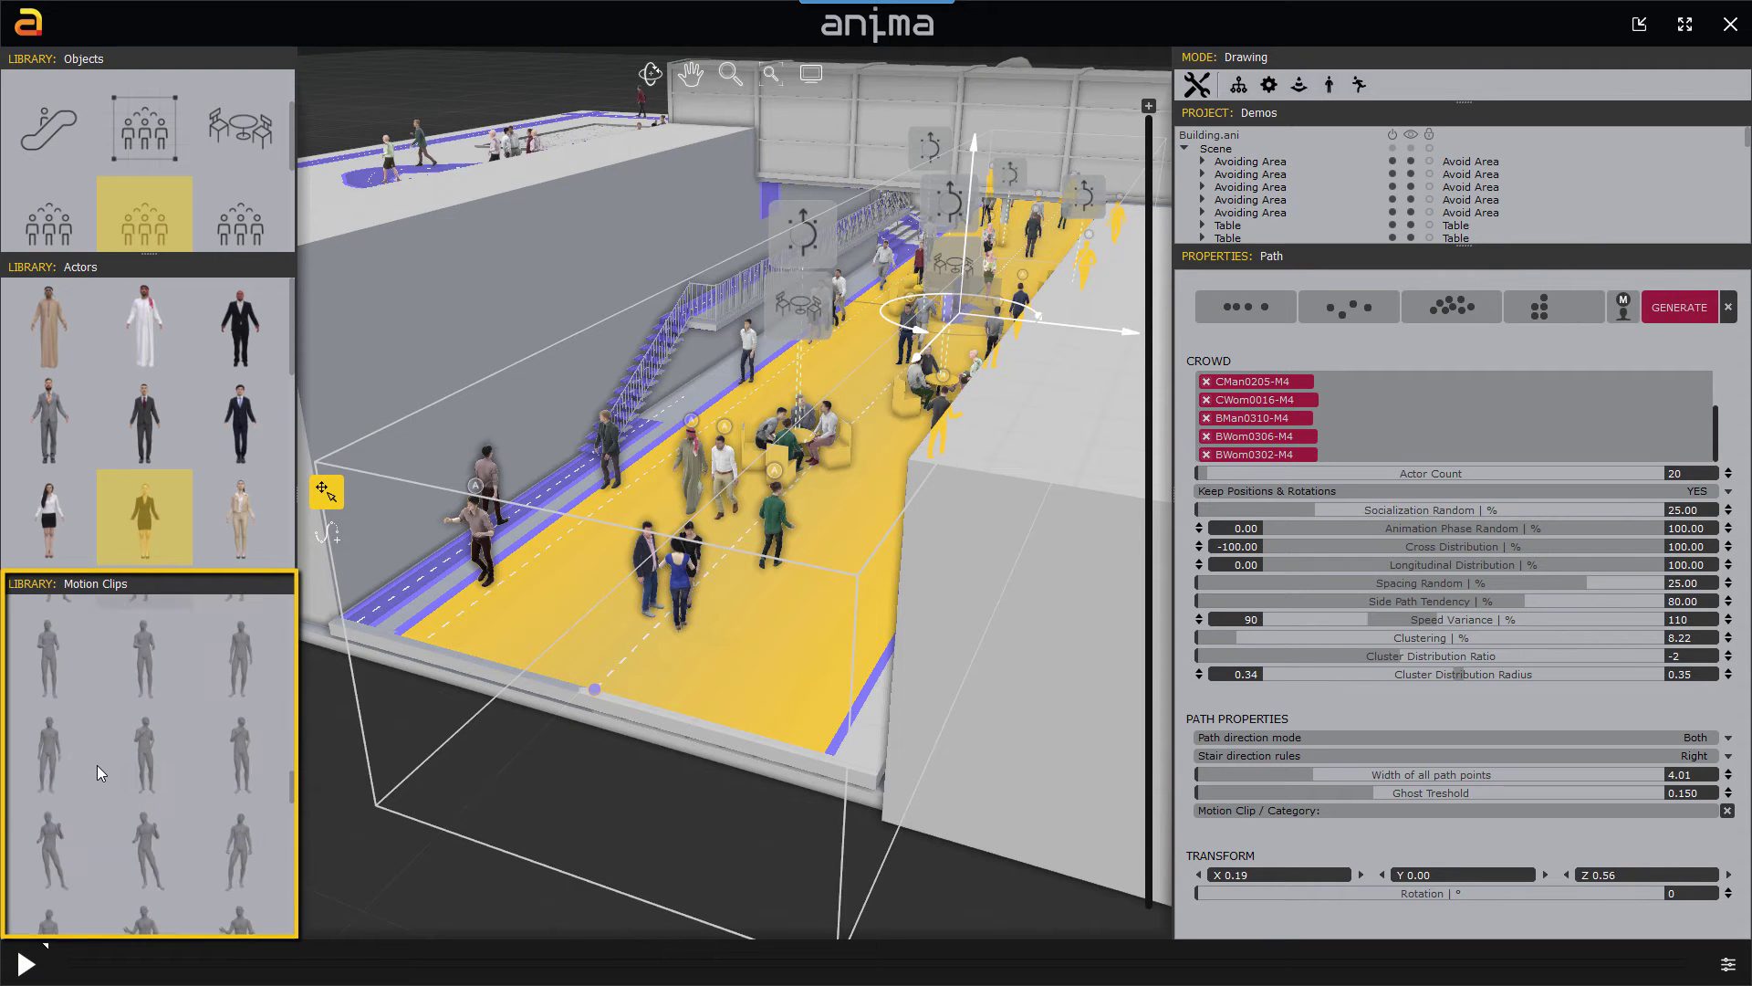
scroll(96, 767, "up", 1)
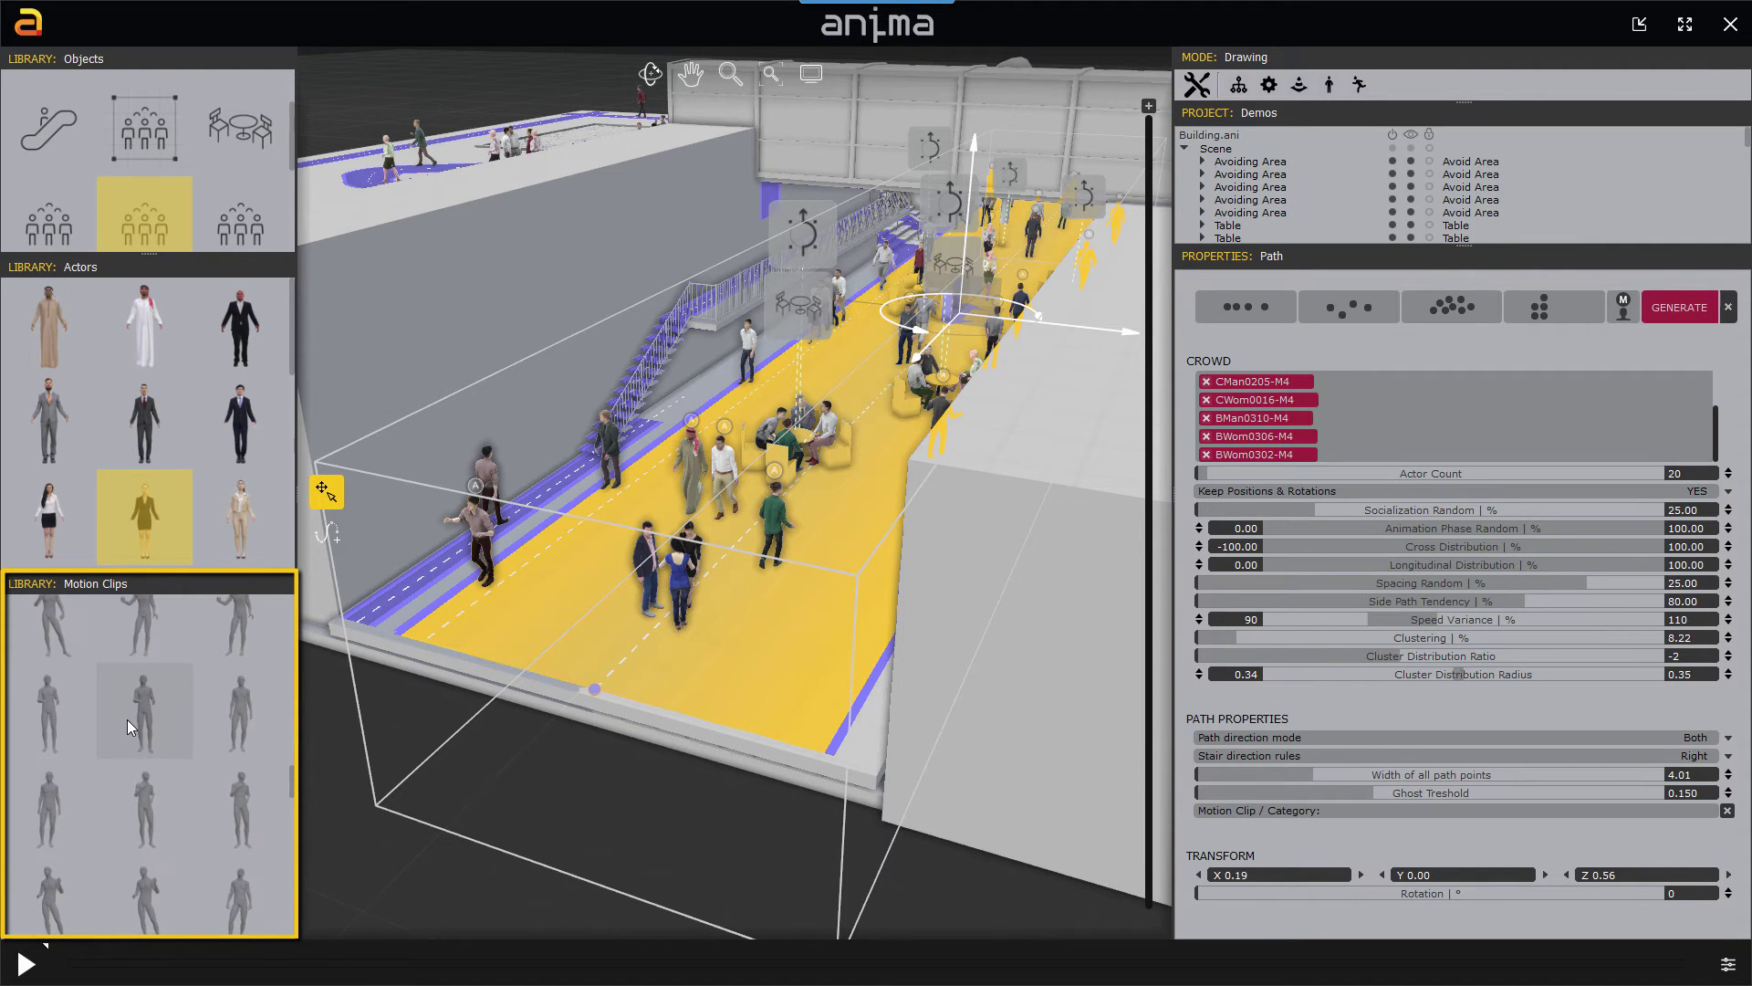
left_click_drag(128, 712, 1387, 813)
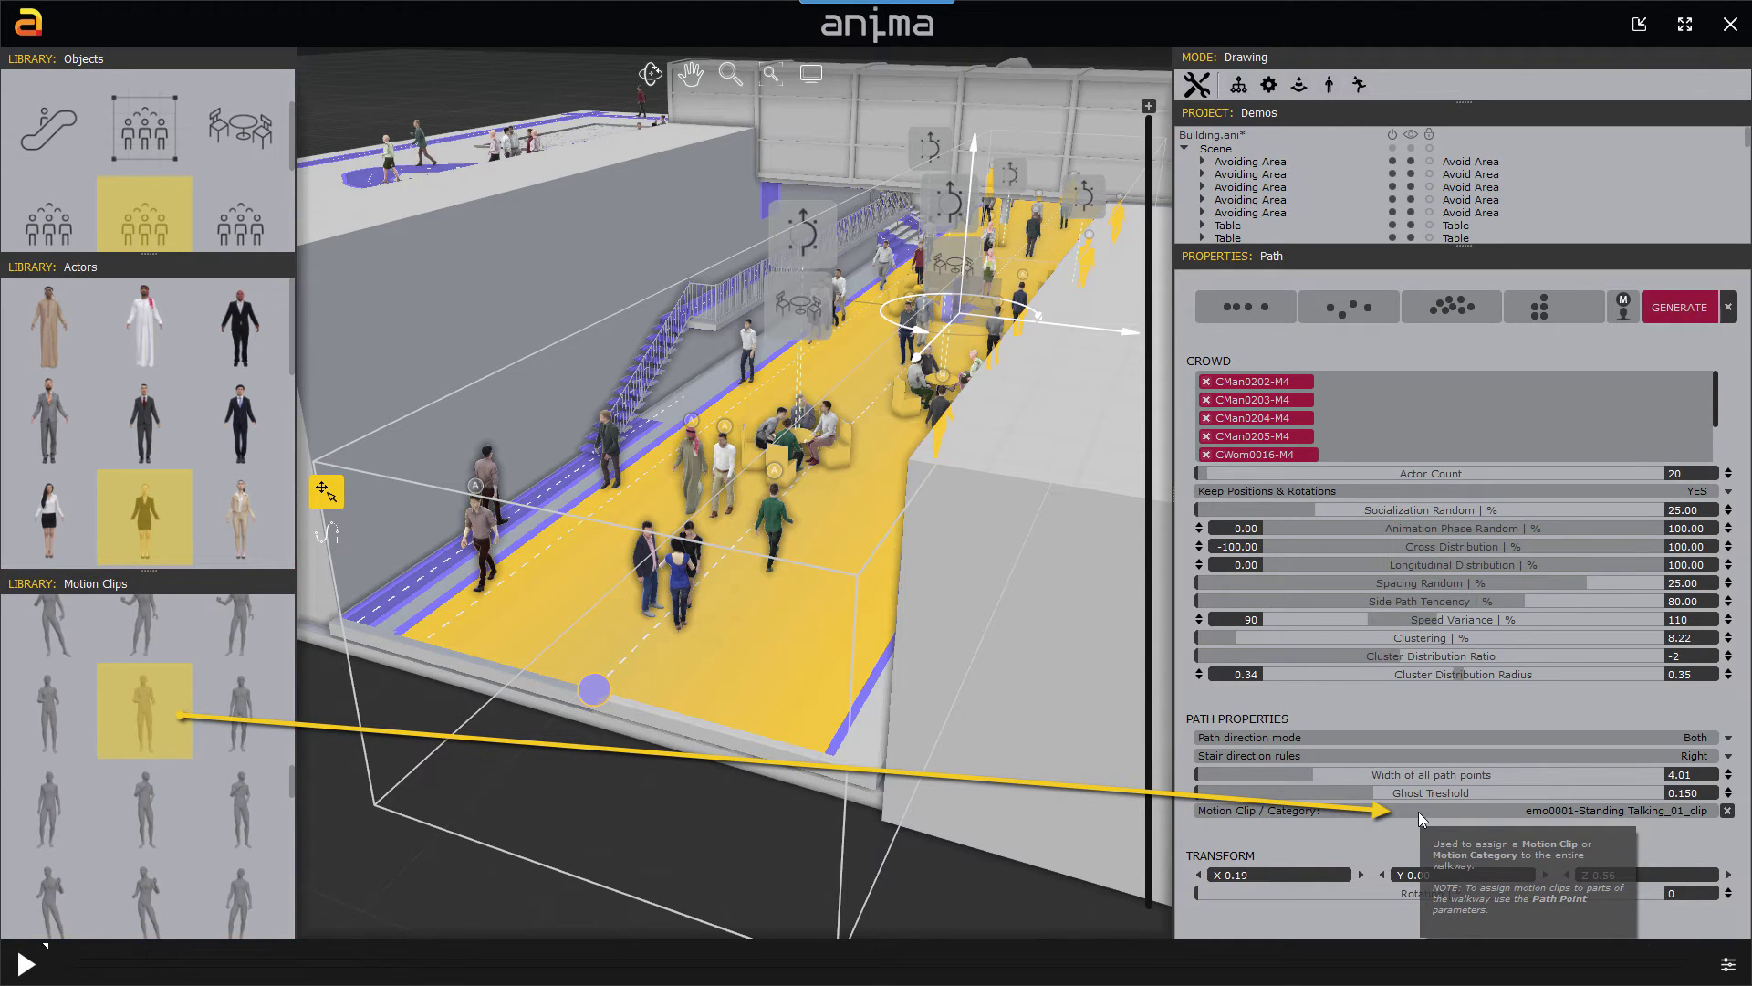
Set CMan0205-M4's idle clip to Standing (Smoking), loop running on one segment, and play.
left_click(681, 584)
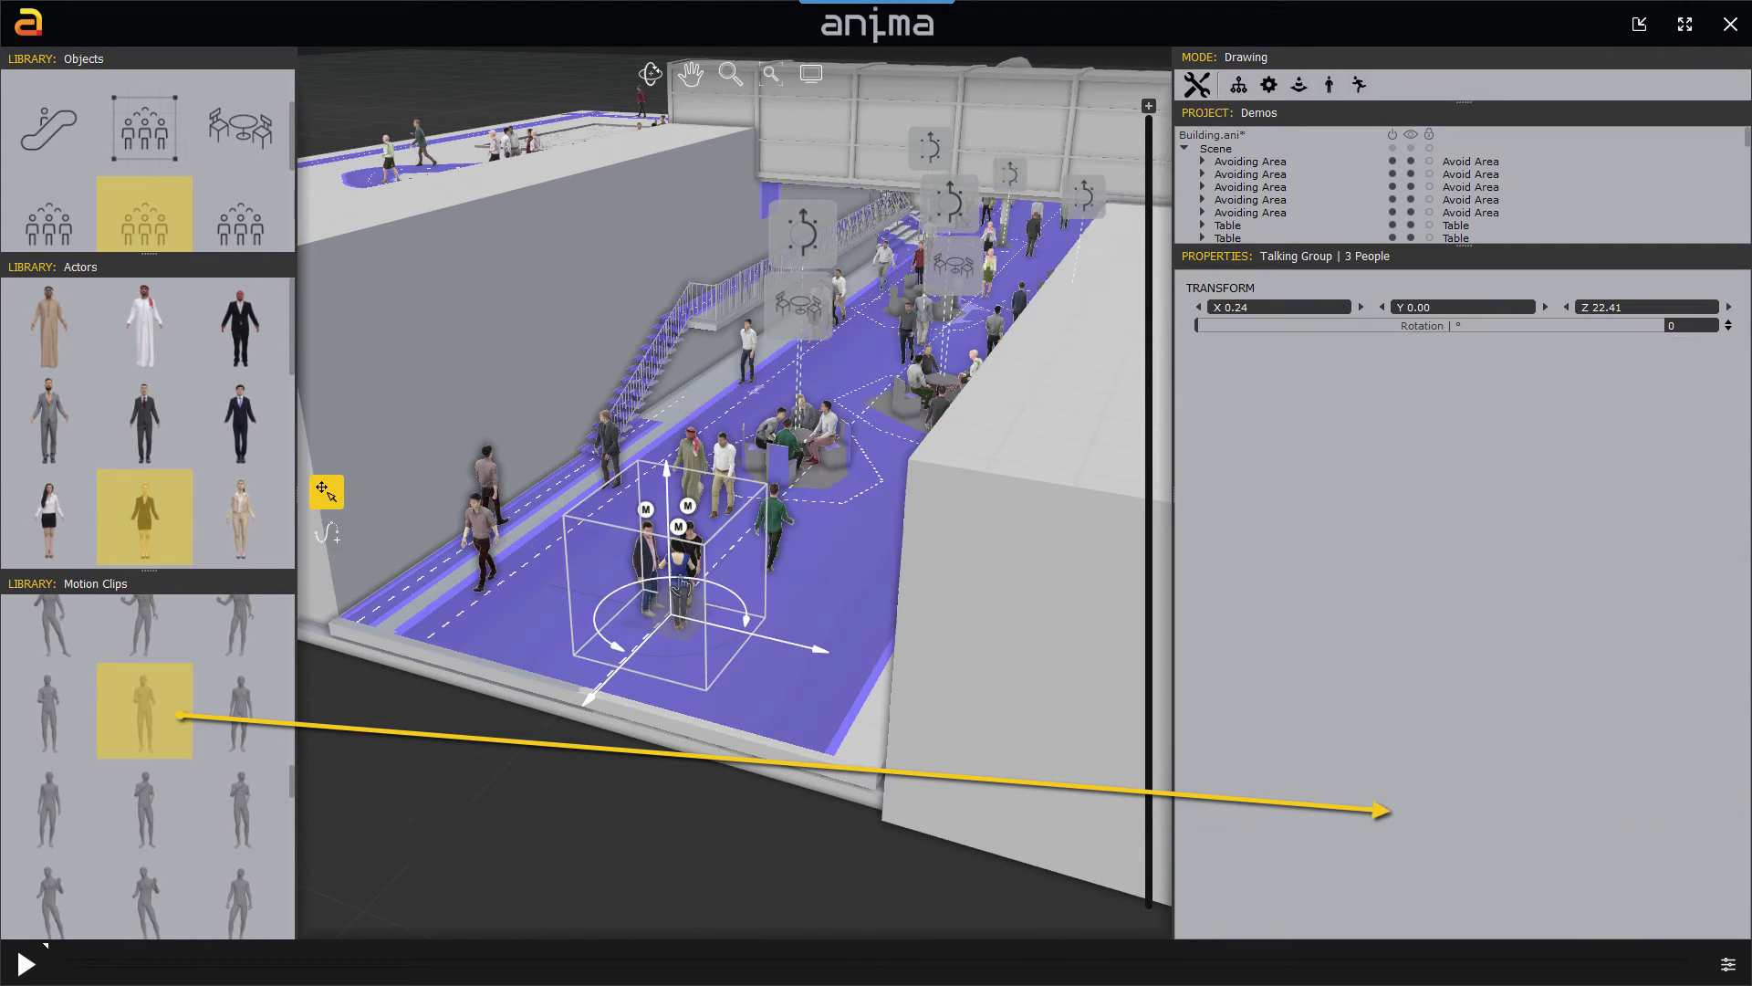
scroll(271, 840, "up", 2)
left_click(476, 545)
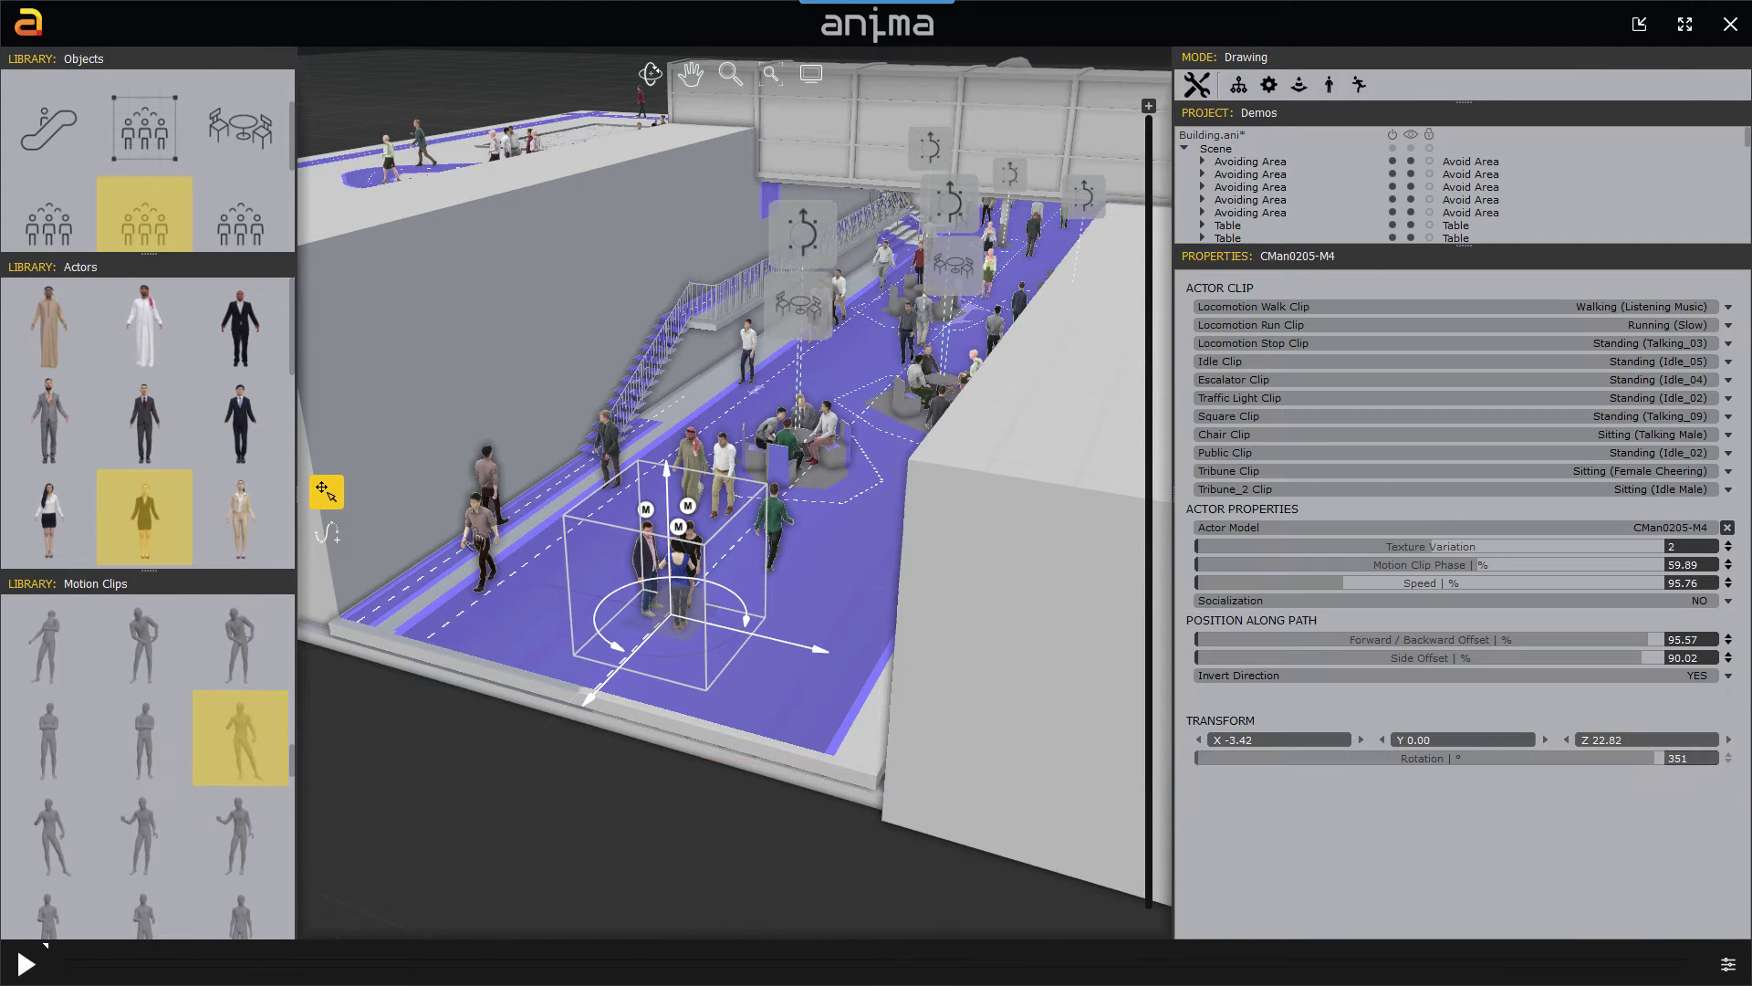
left_click(241, 735)
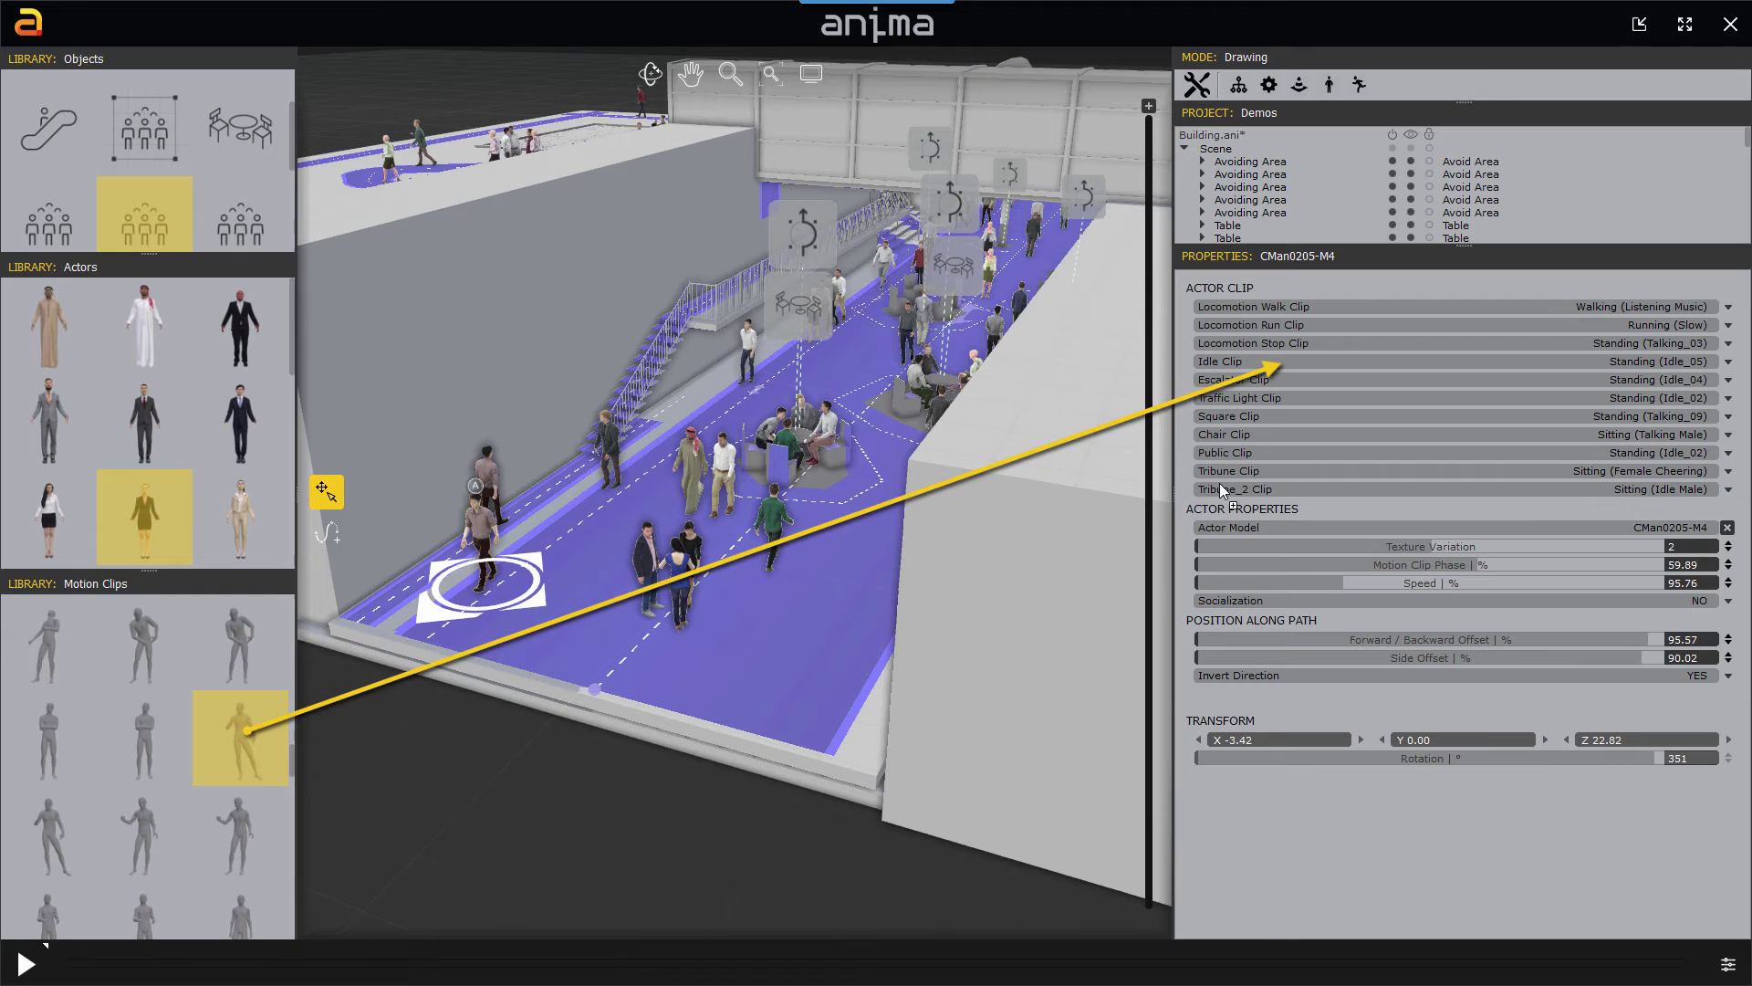
left_click(1235, 363)
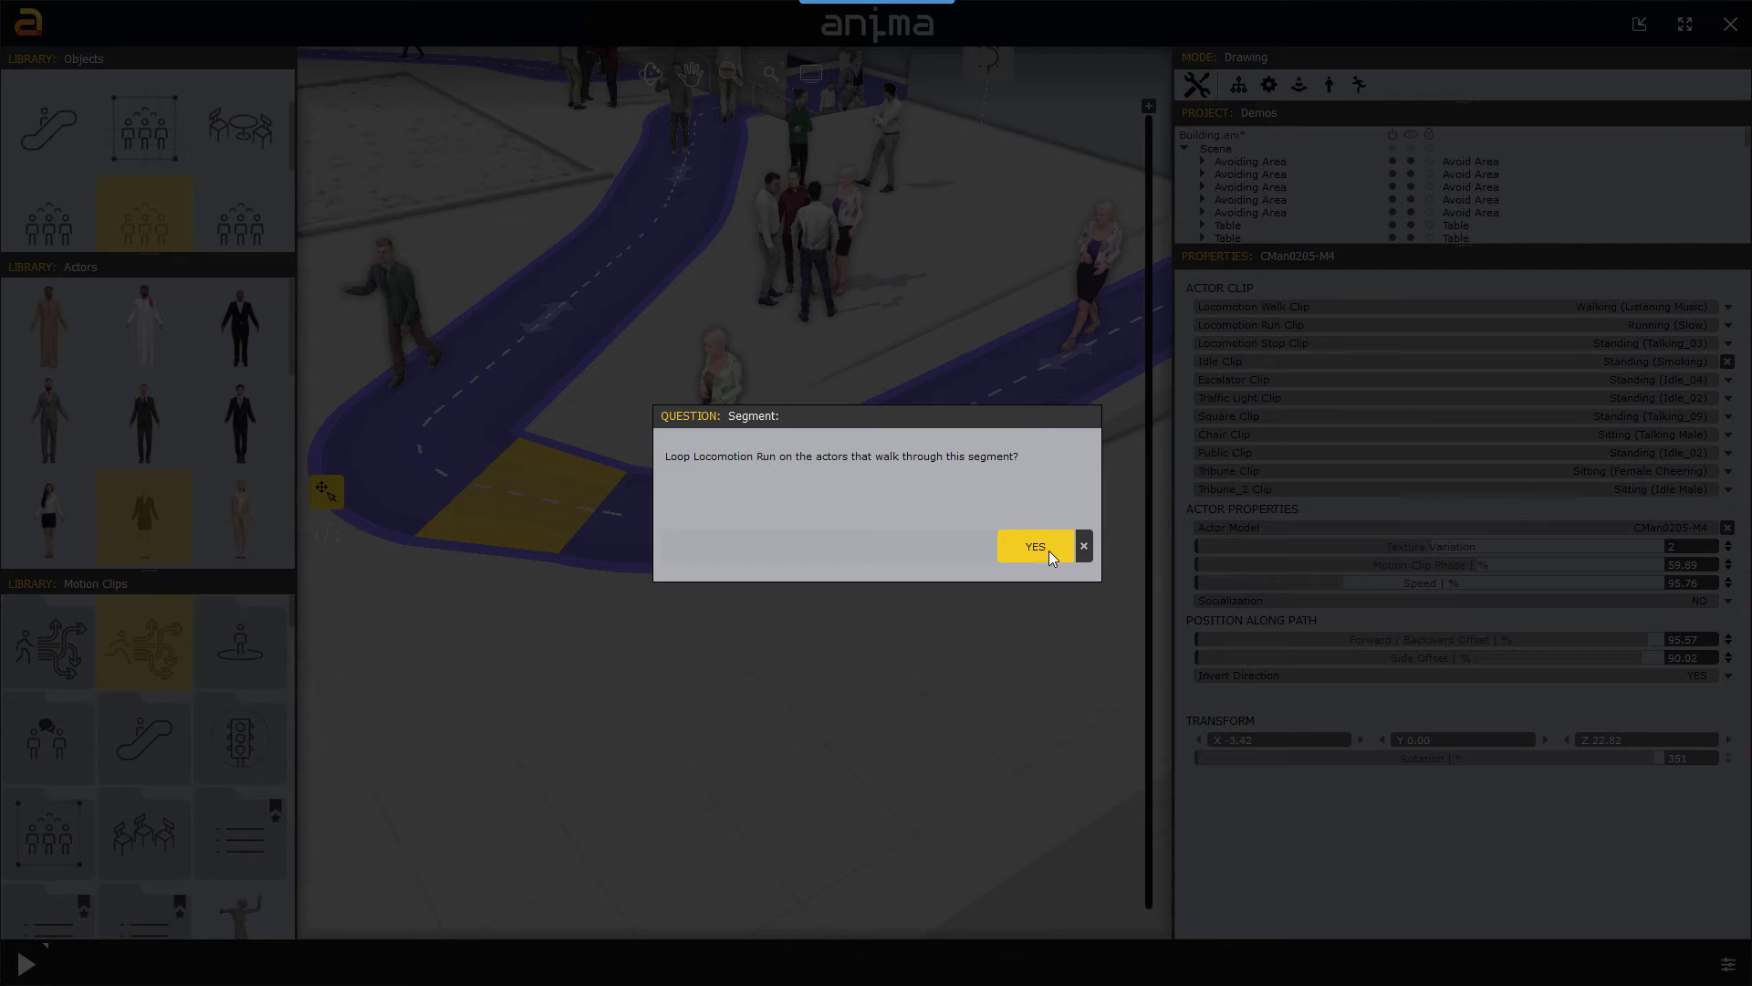
left_click(1035, 546)
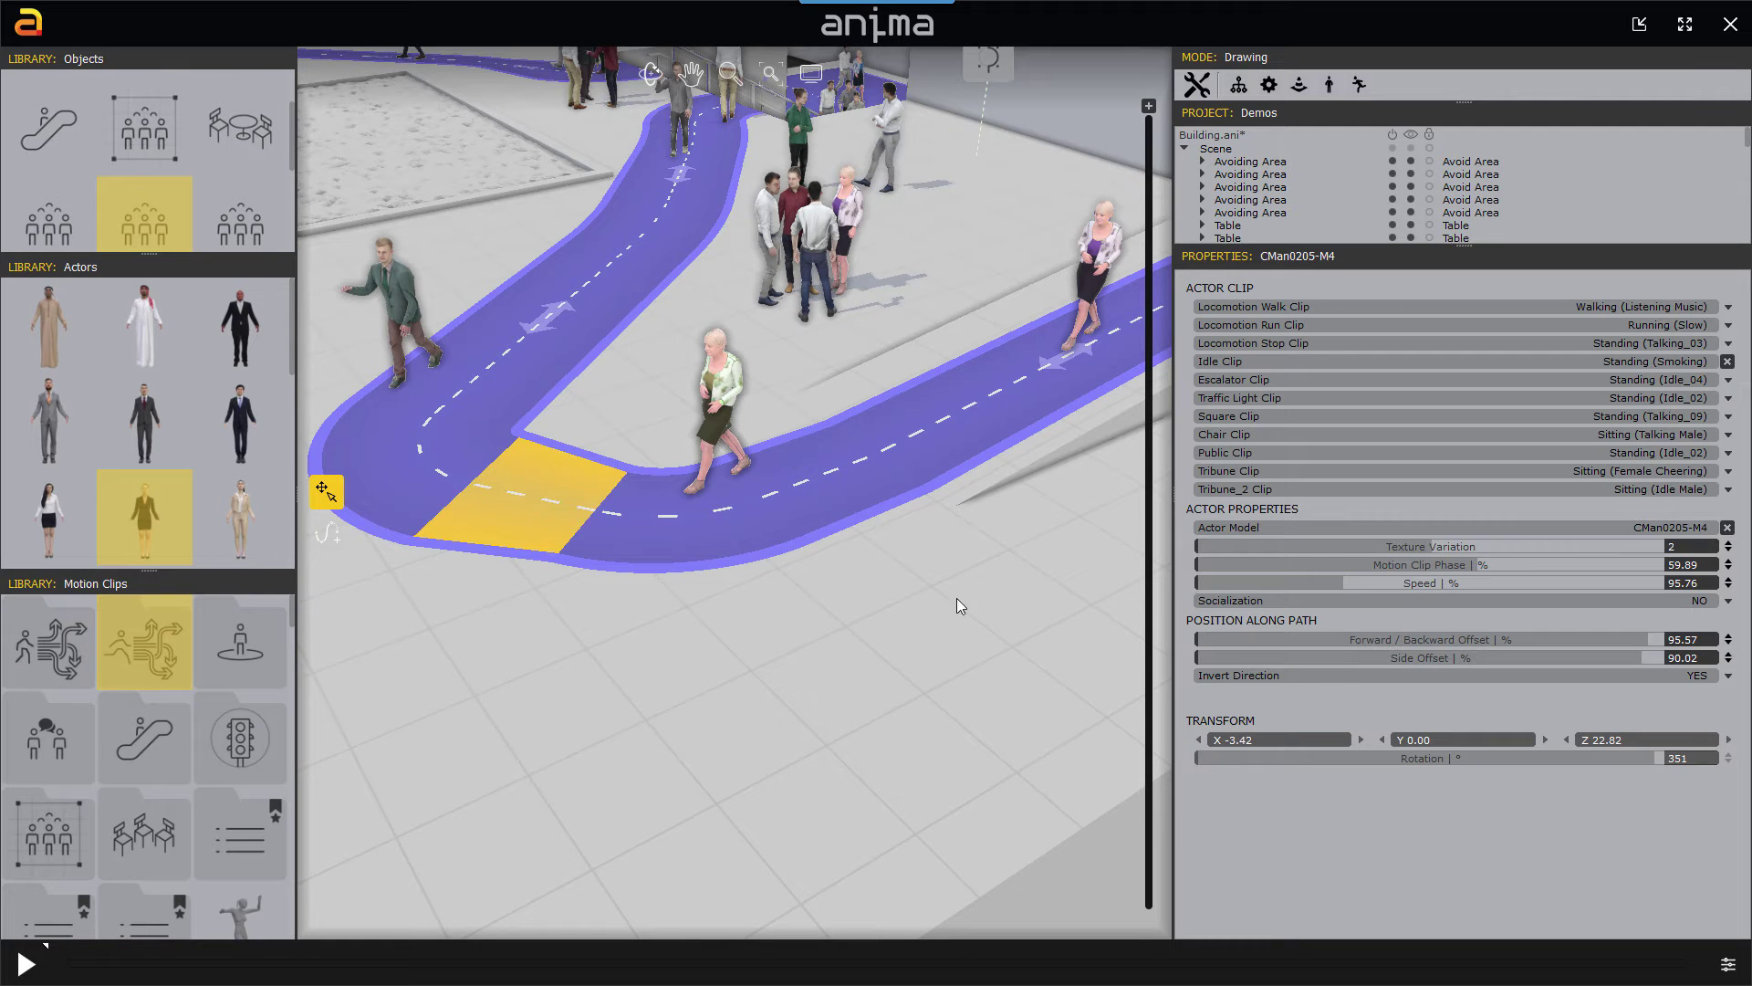
left_click(28, 965)
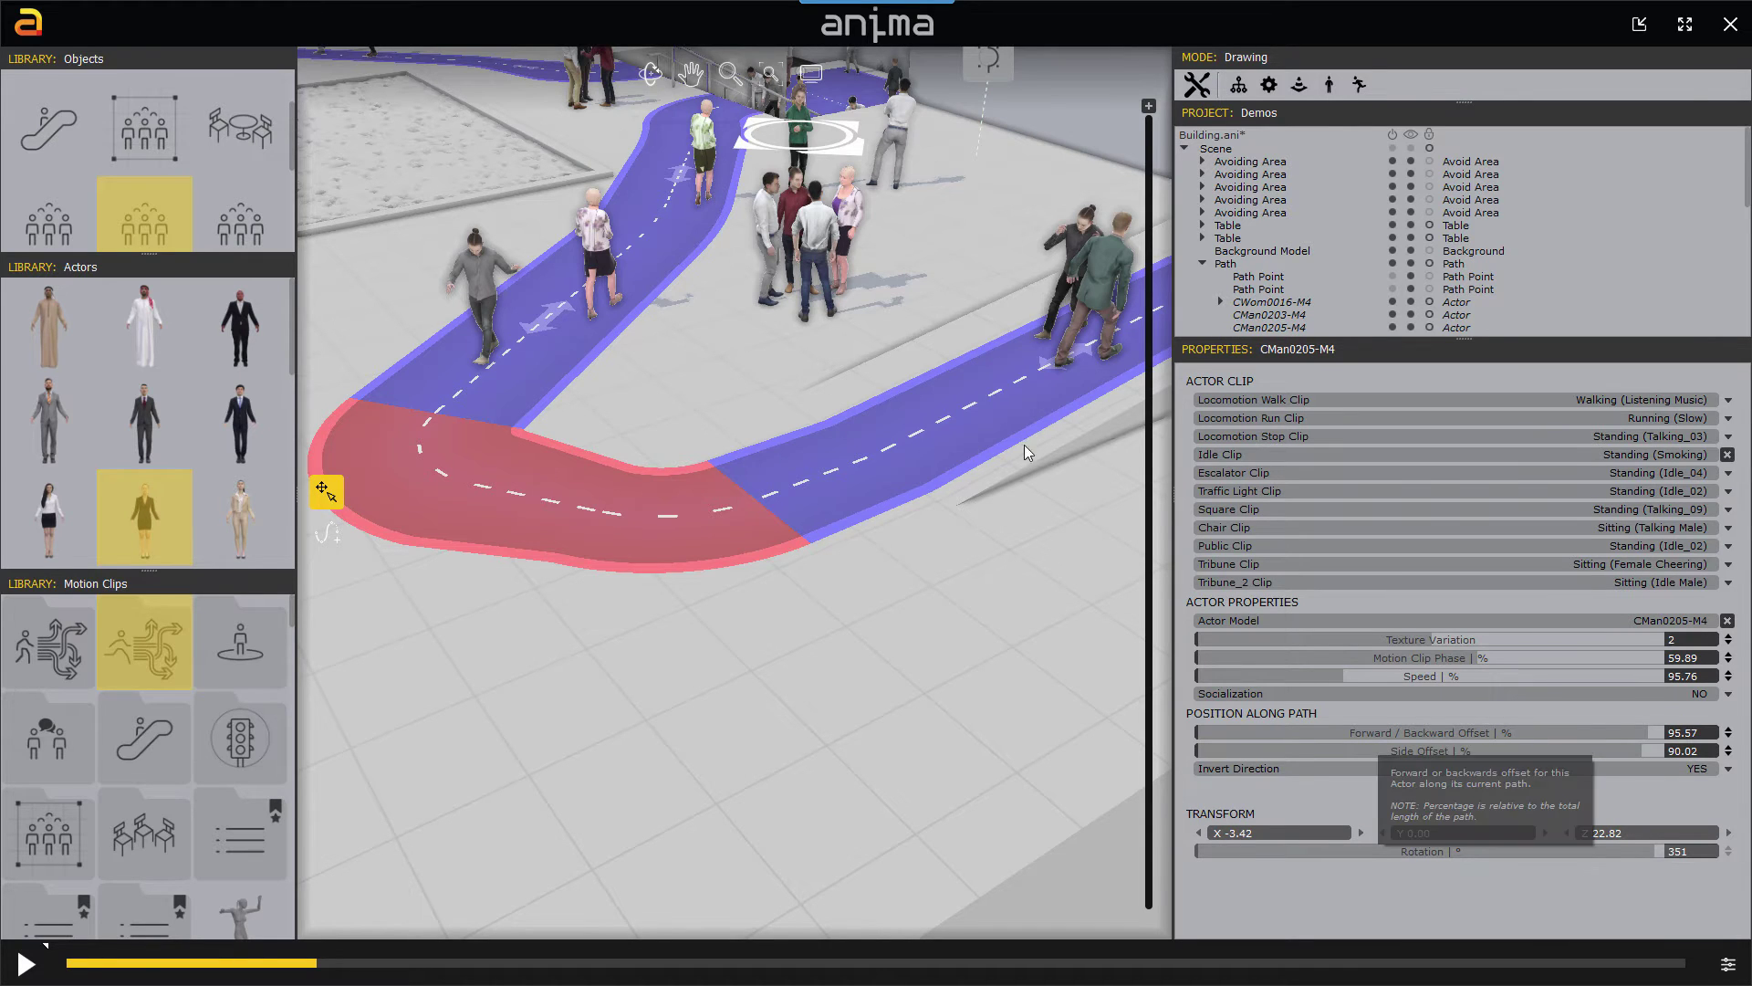
Inspect the path and actor CWom0016-M4 settings, then lengthen the scene list.
left_click(326, 492)
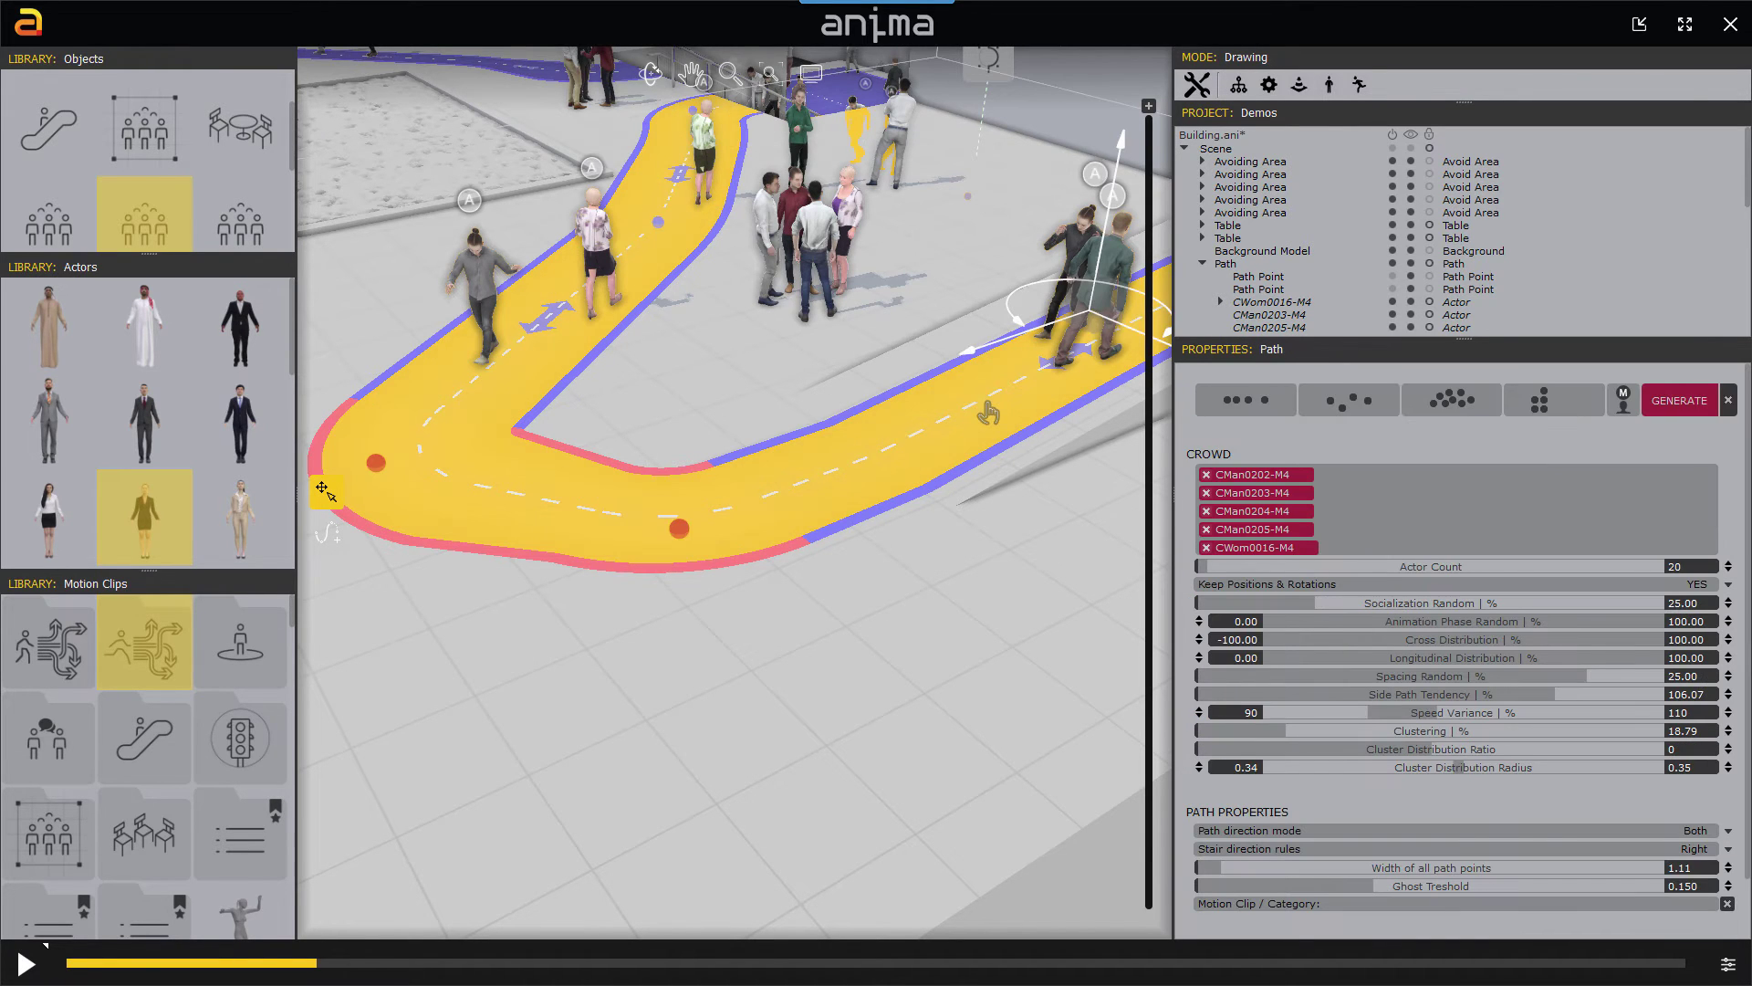
left_click(1210, 301)
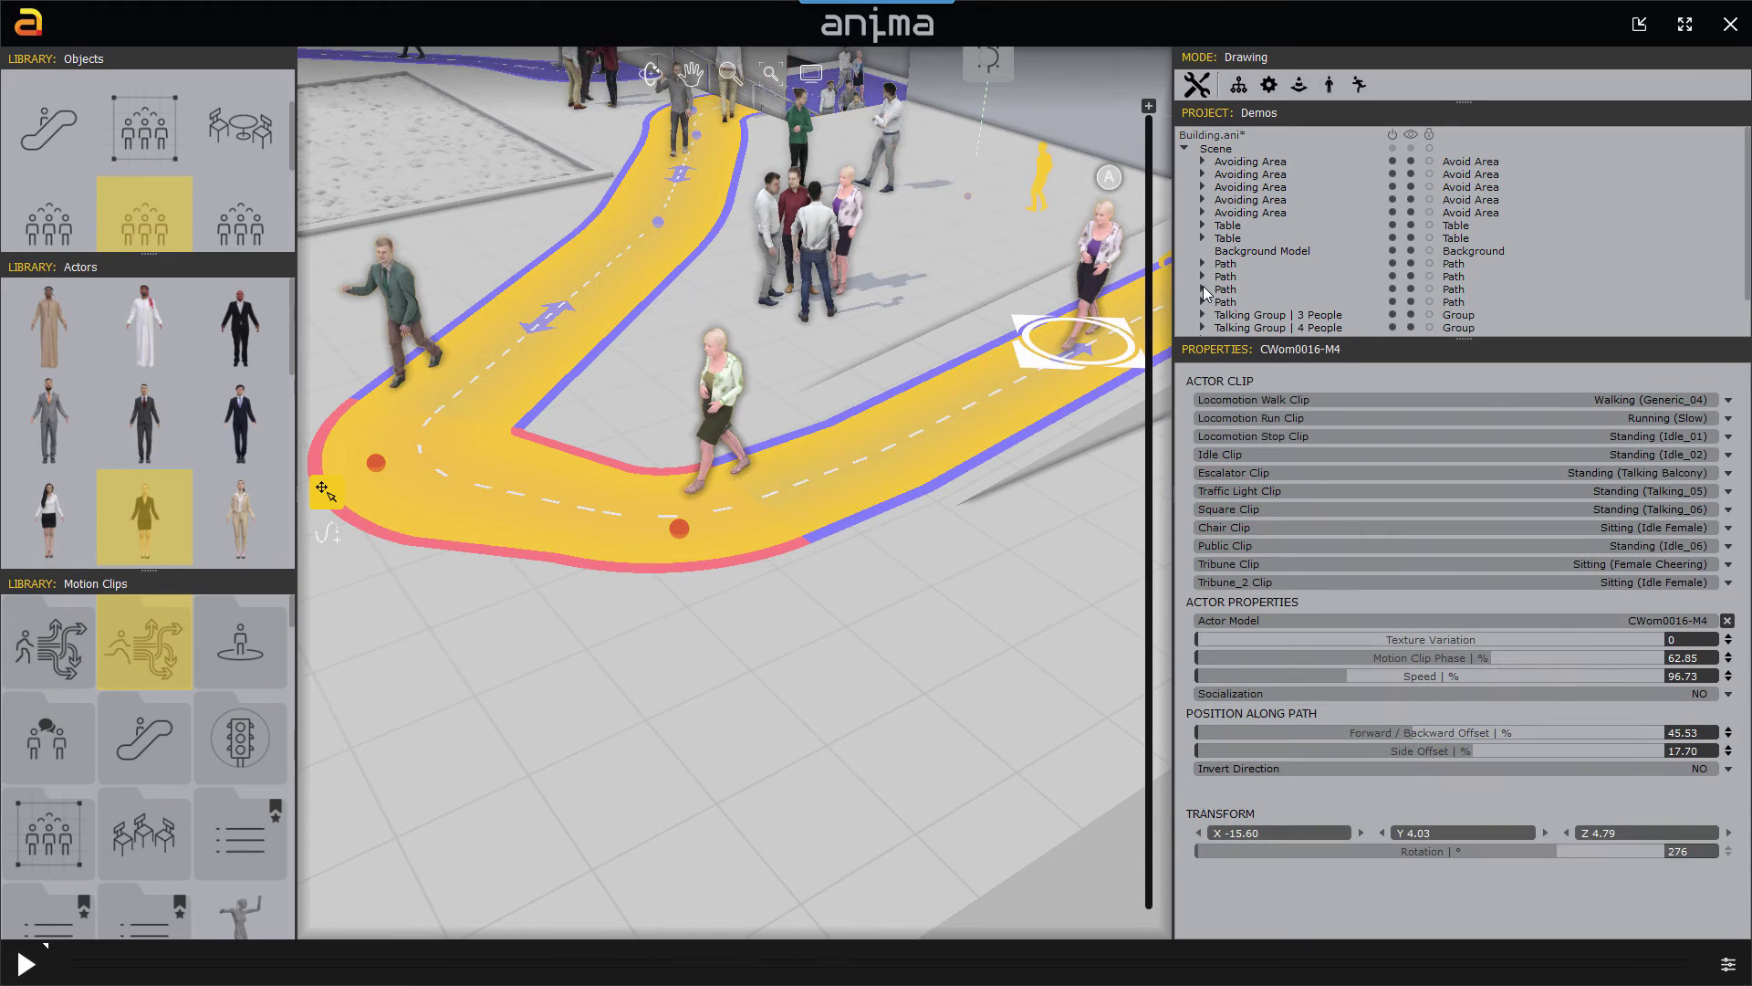
left_click_drag(1239, 343, 1243, 493)
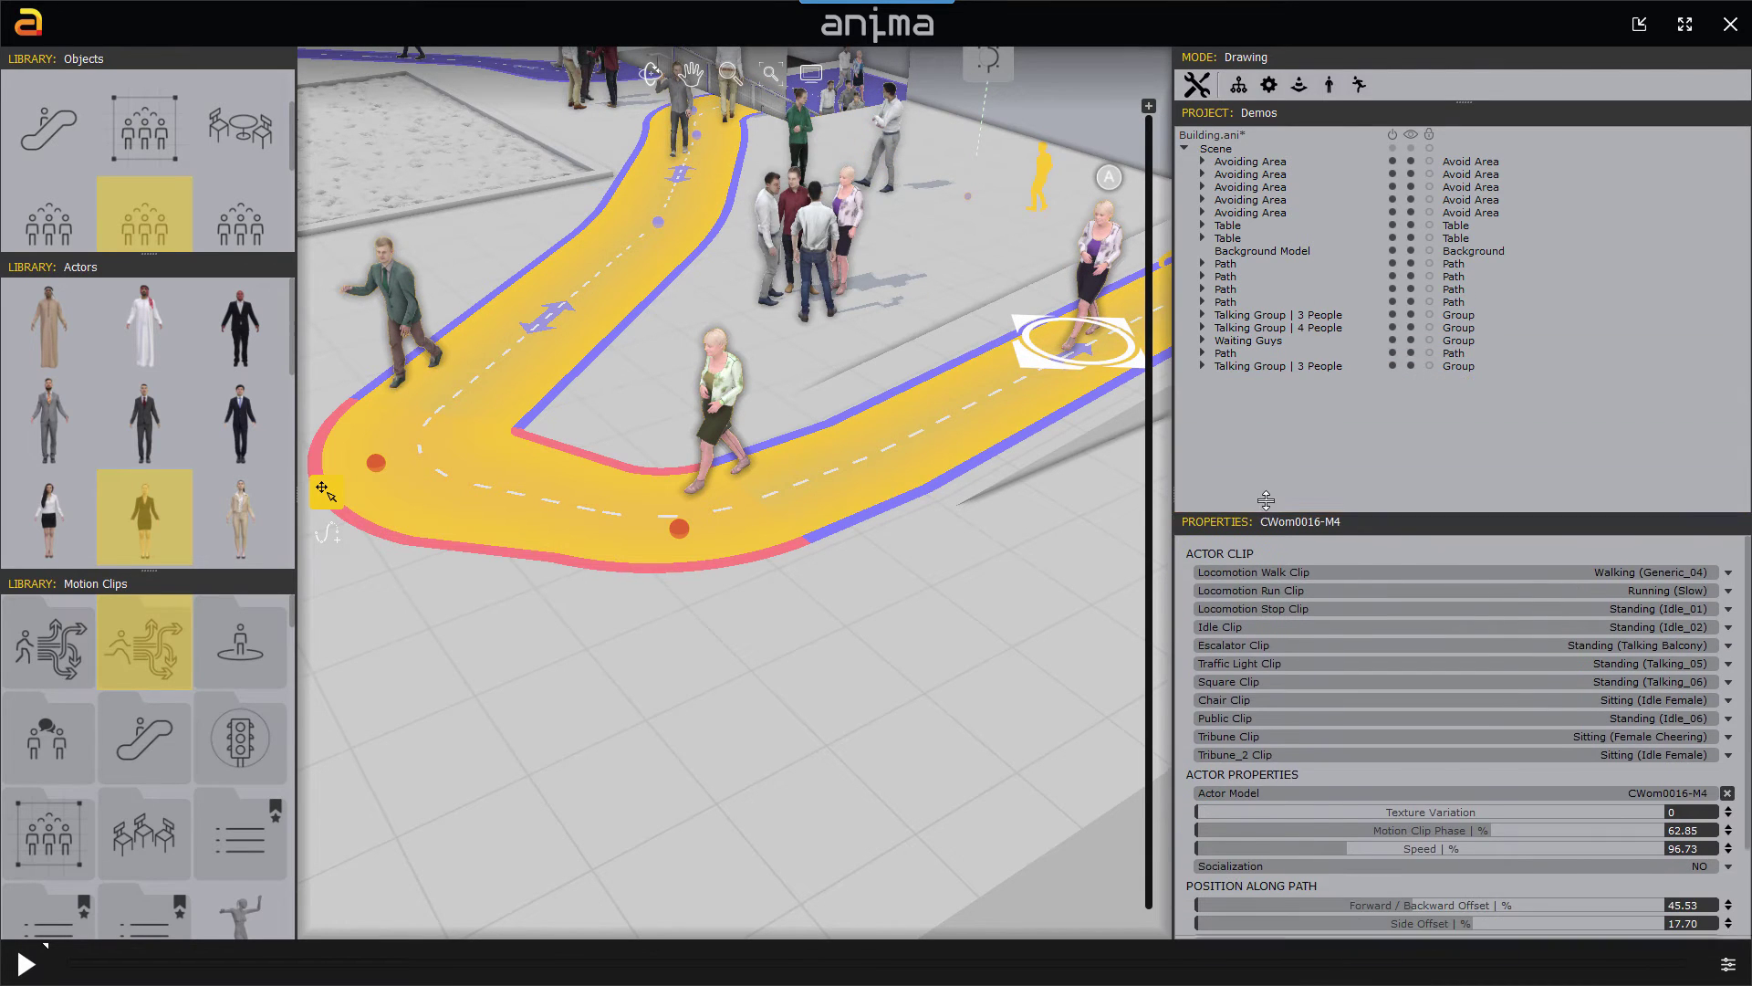
right_click(1269, 389)
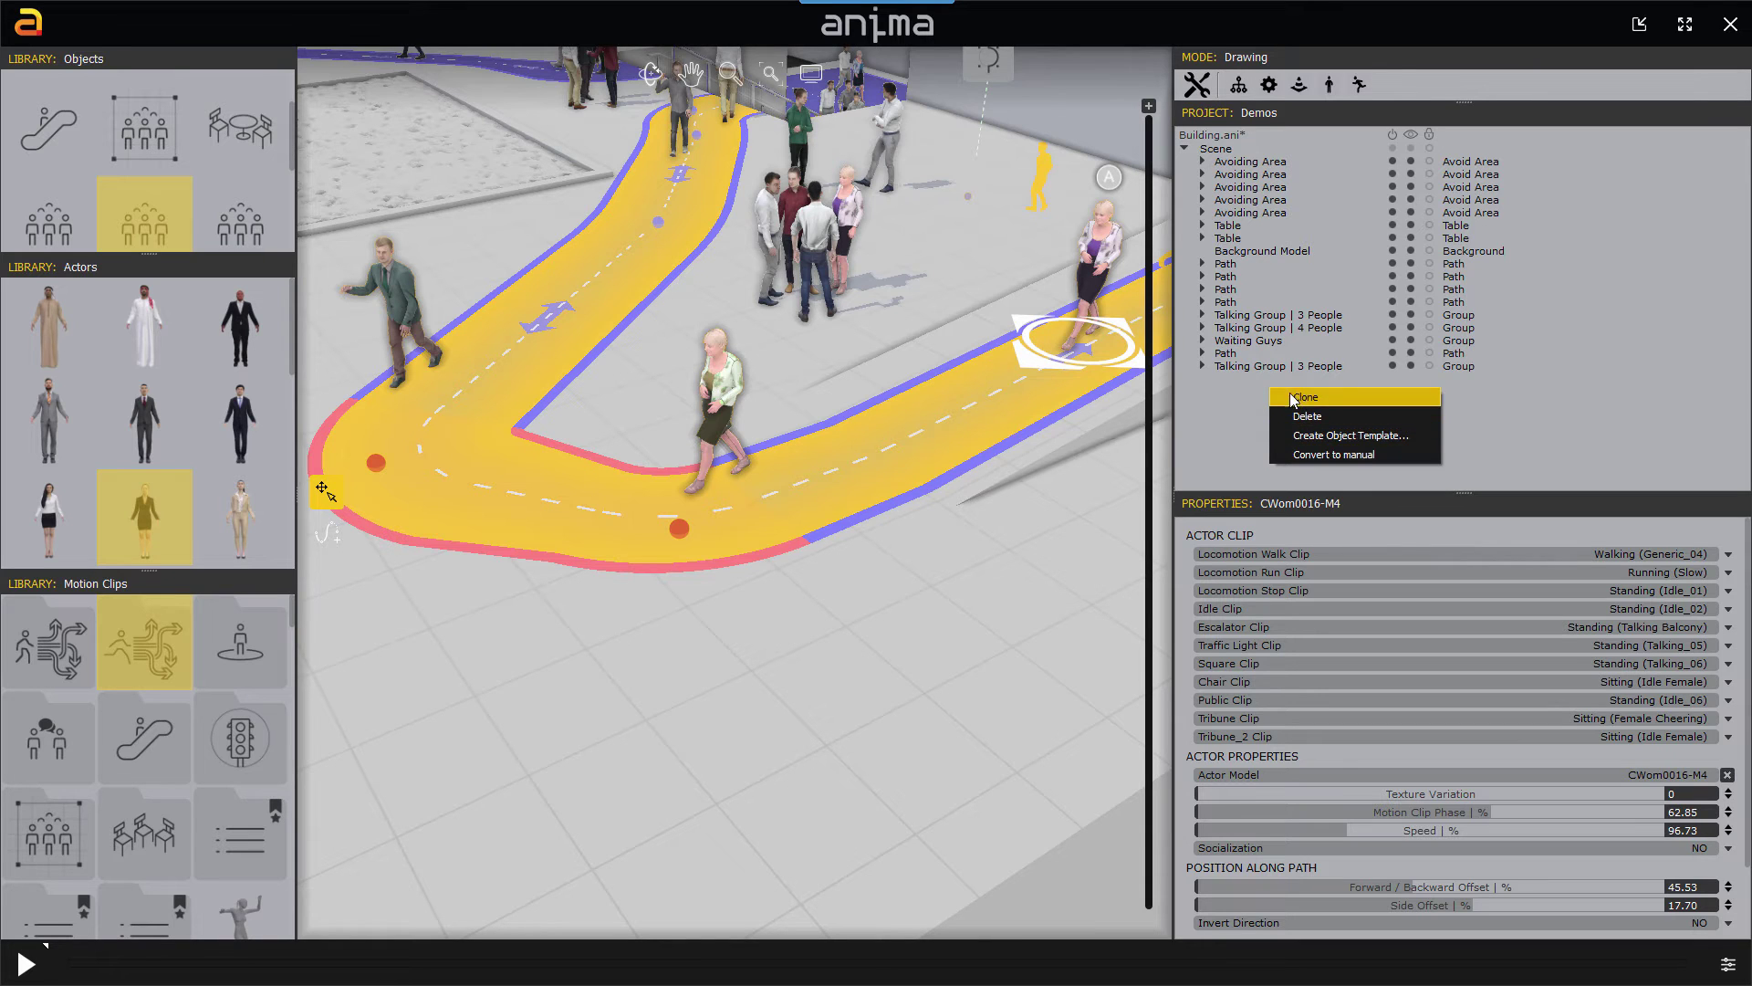
left_click(1230, 391)
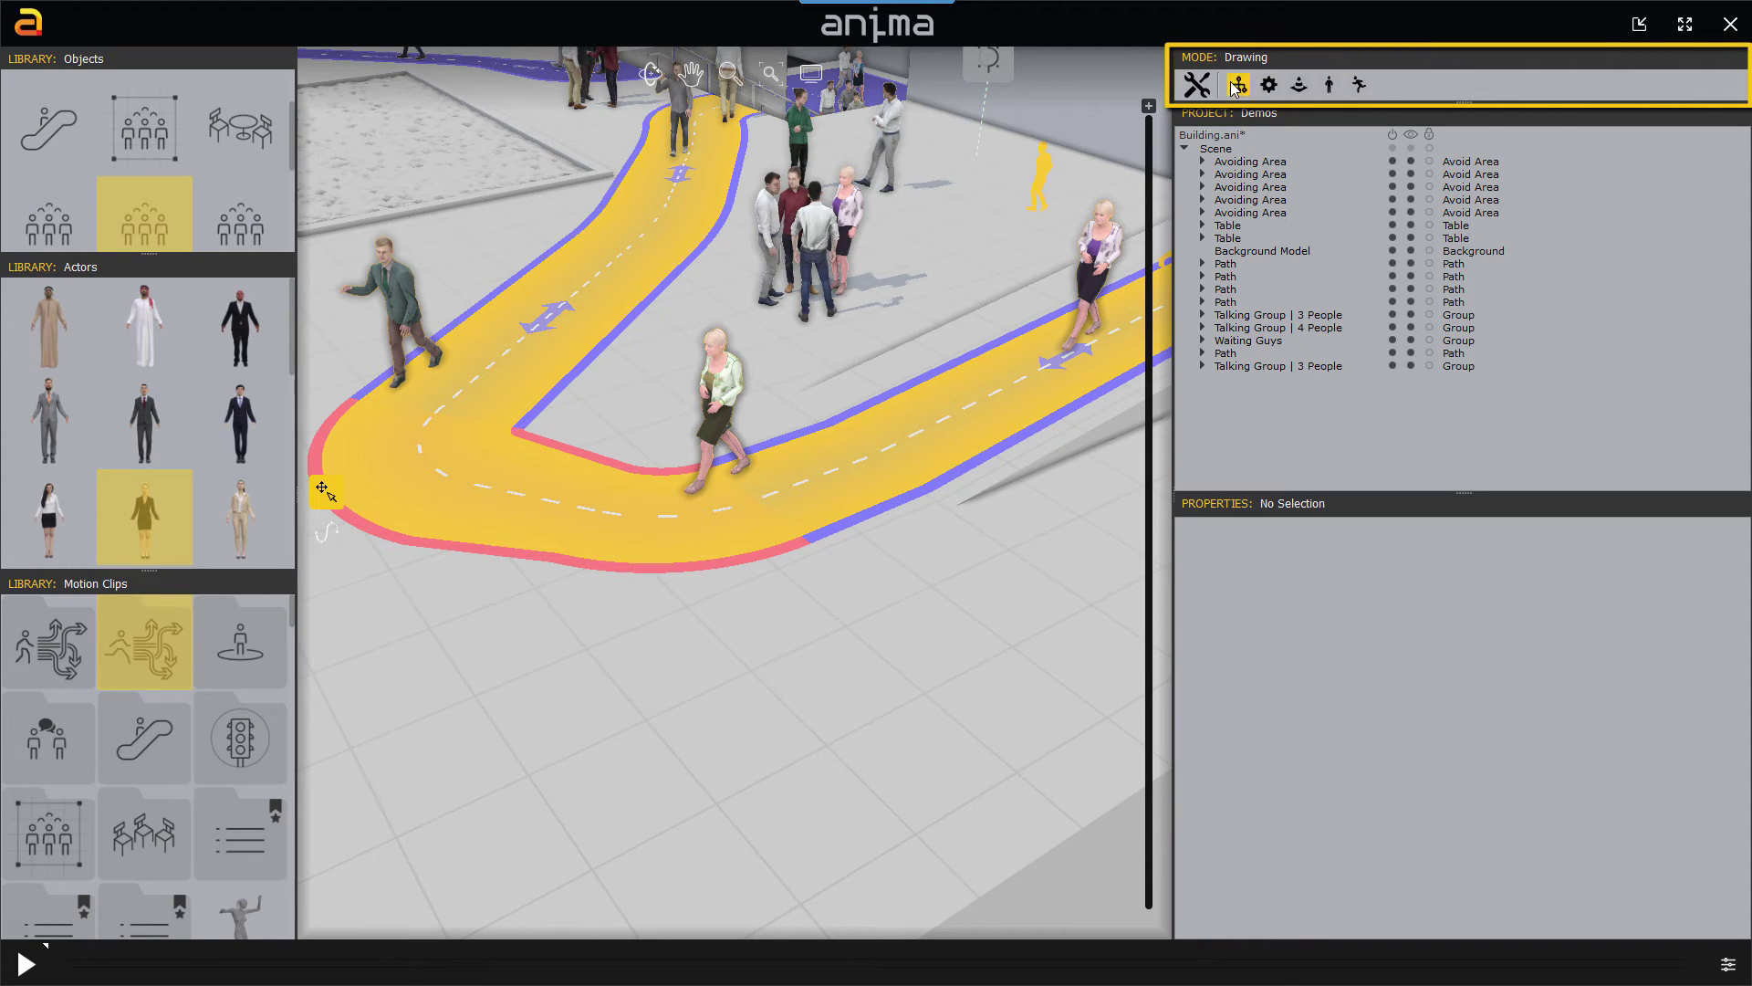
Hide the motion clips, libraries and properties panels to widen the view.
left_click(1360, 86)
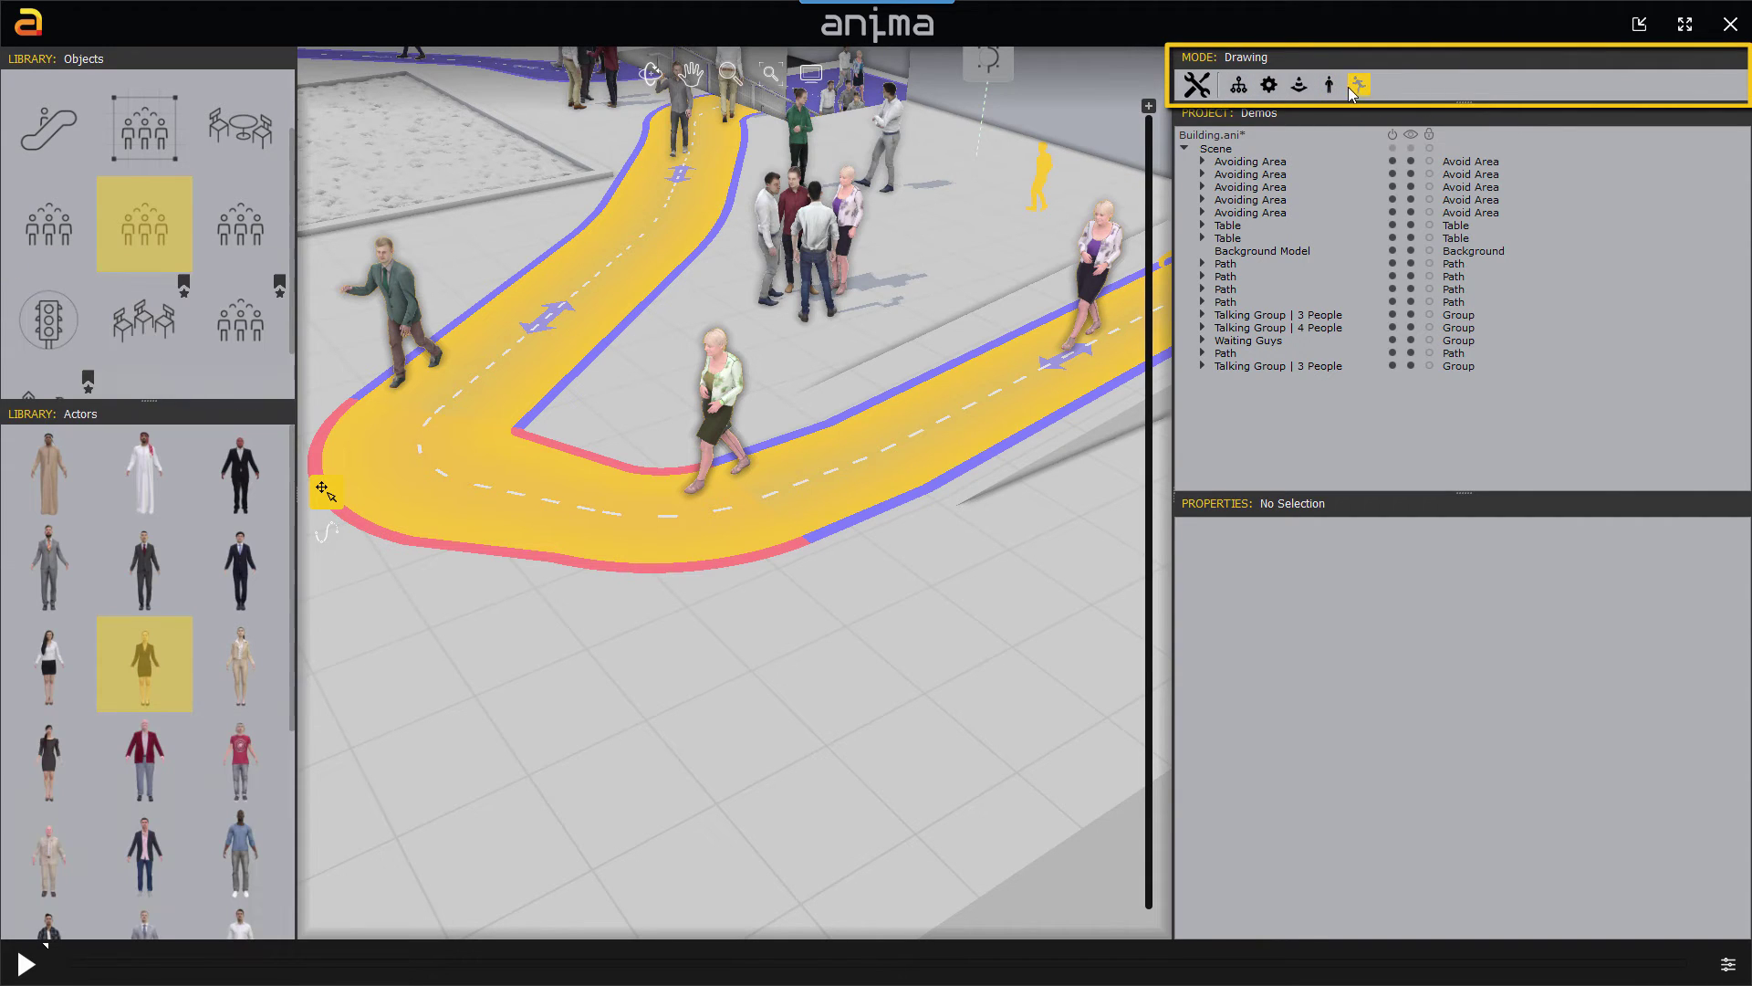
left_click(1330, 85)
left_click(1299, 85)
left_click(1267, 84)
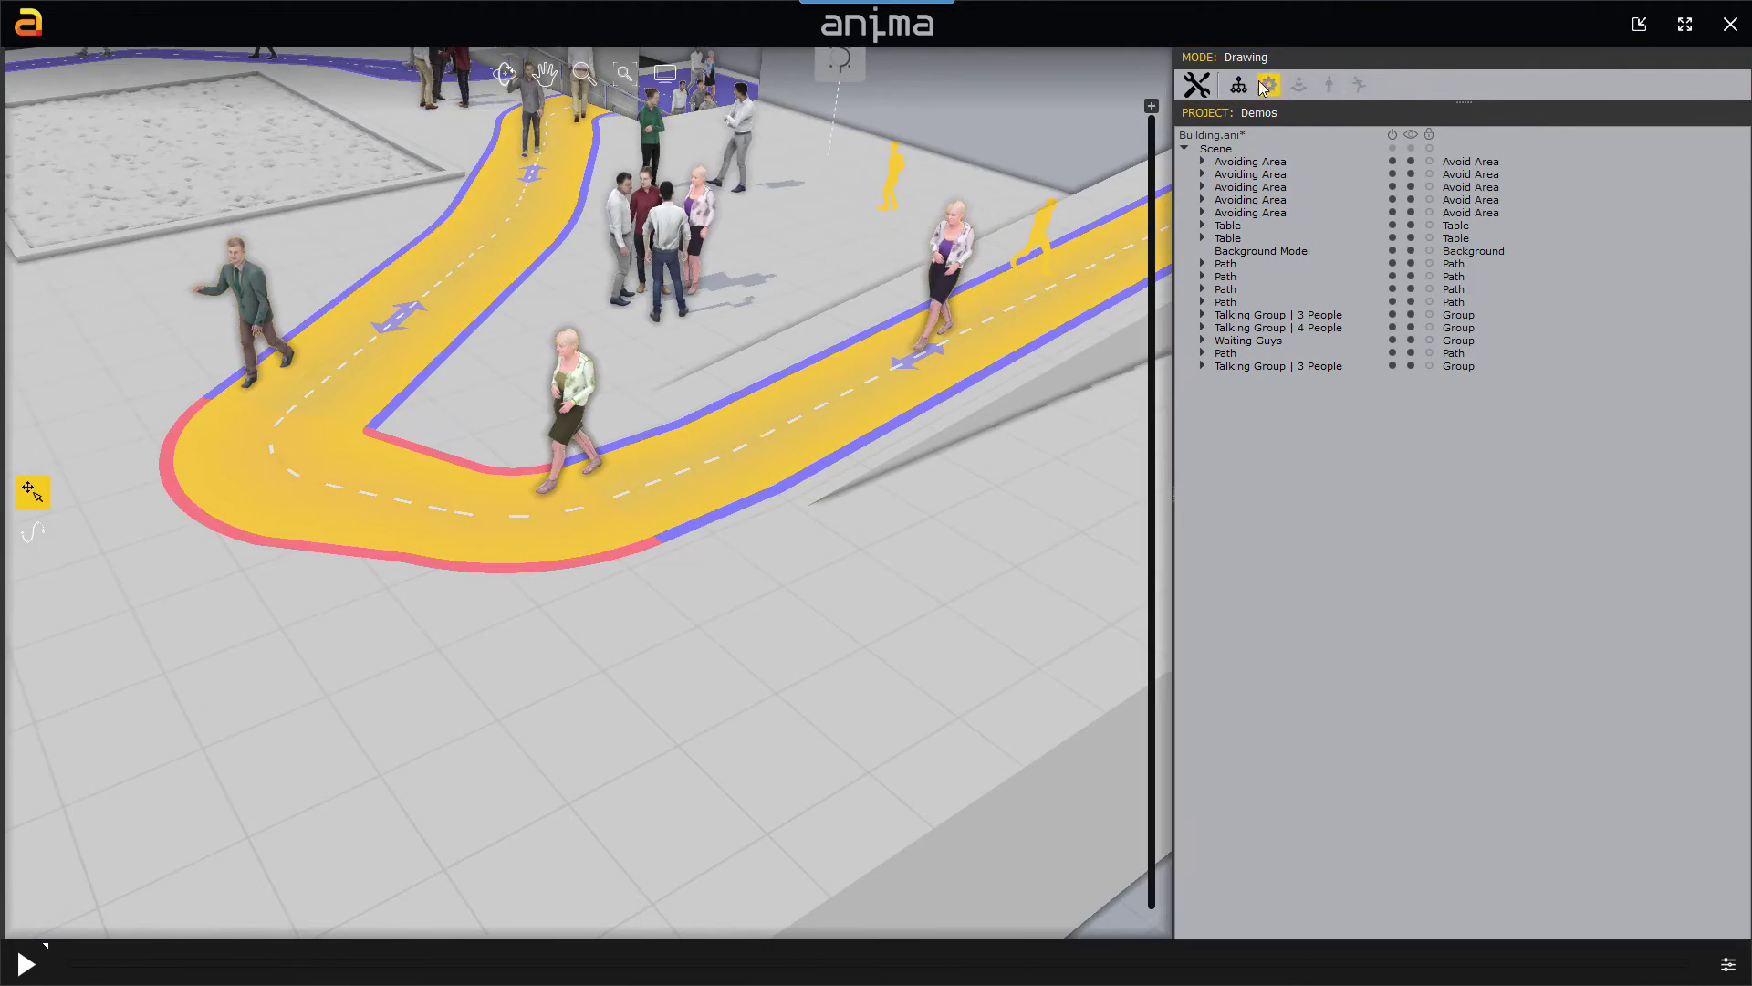
Bring the panels back and switch to Editing mode showing actor BWom0302-M4.
left_click(1239, 85)
left_click(1238, 85)
left_click(1269, 85)
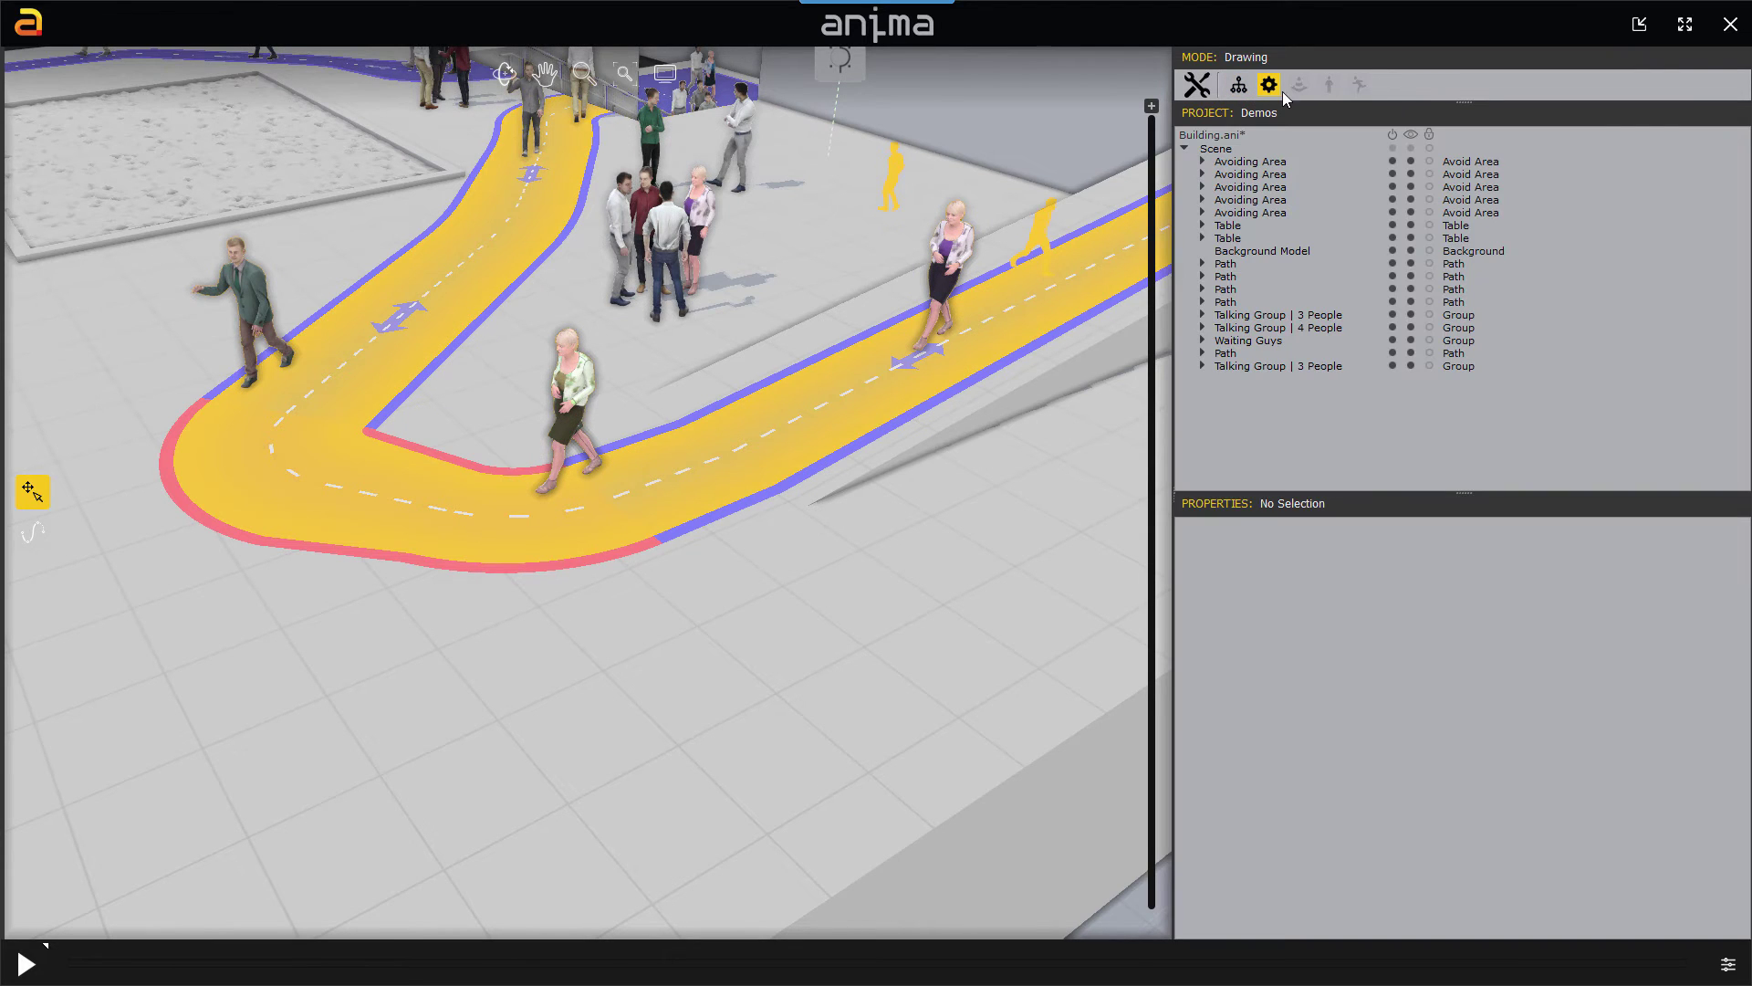
left_click(1299, 85)
left_click(1330, 87)
left_click(1361, 82)
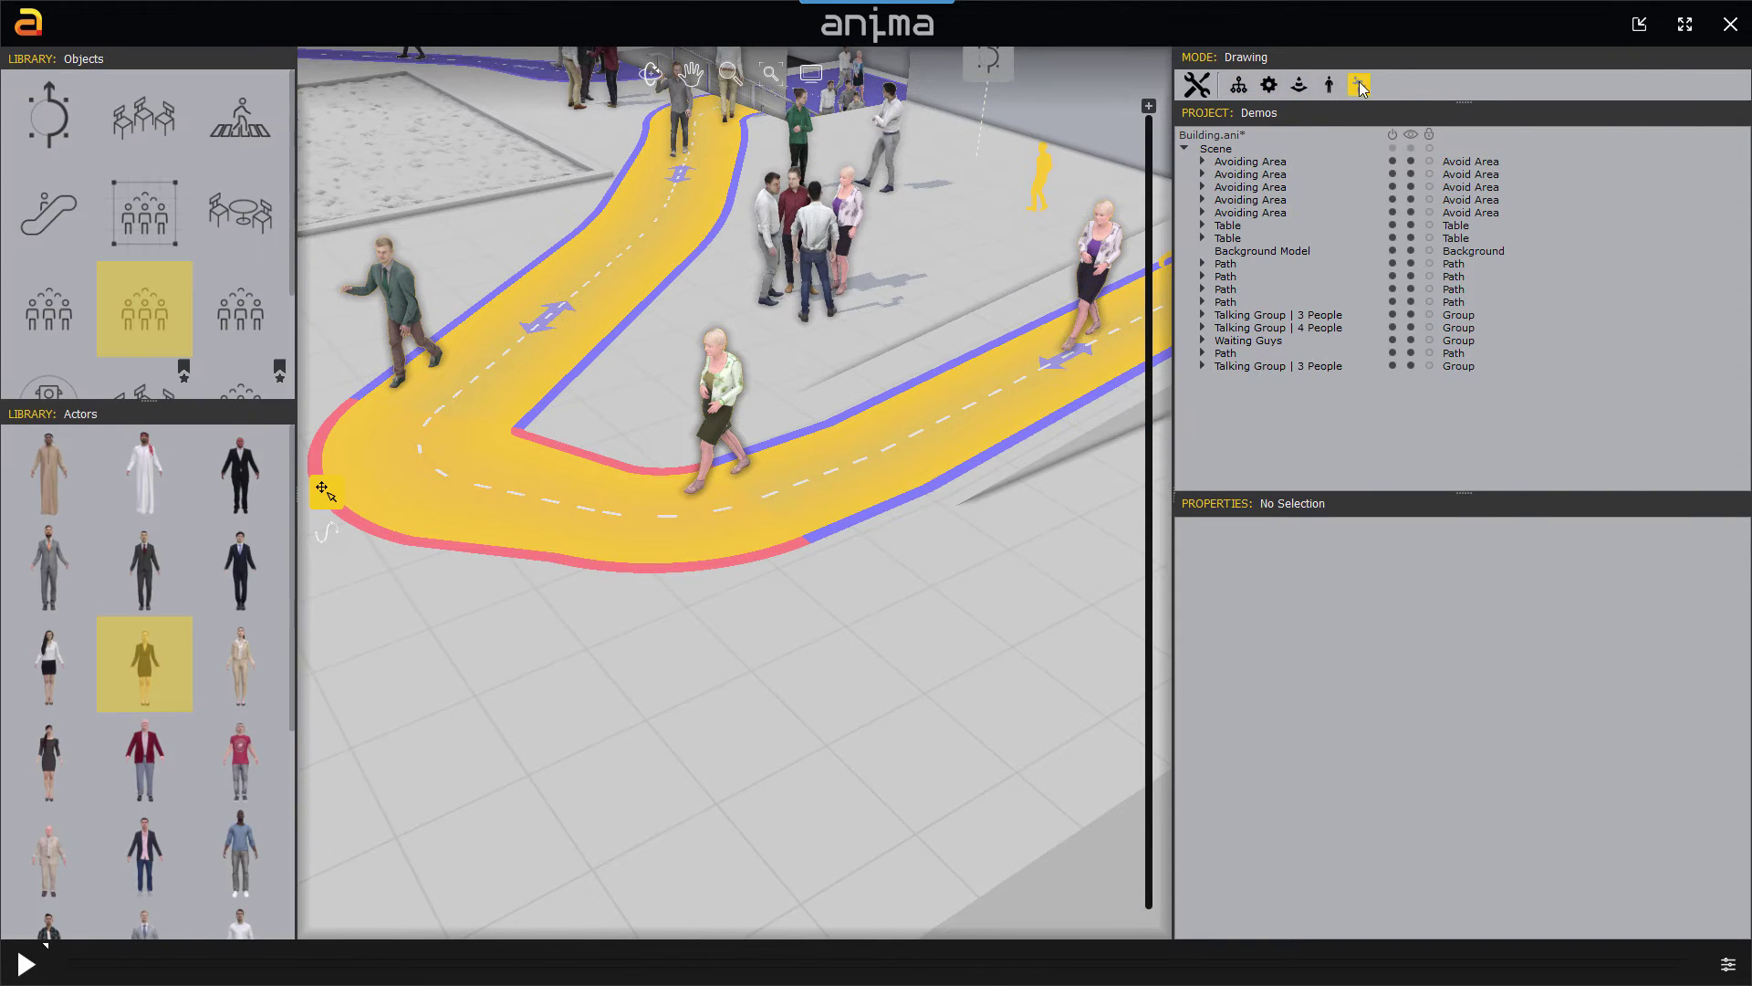
left_click(1196, 95)
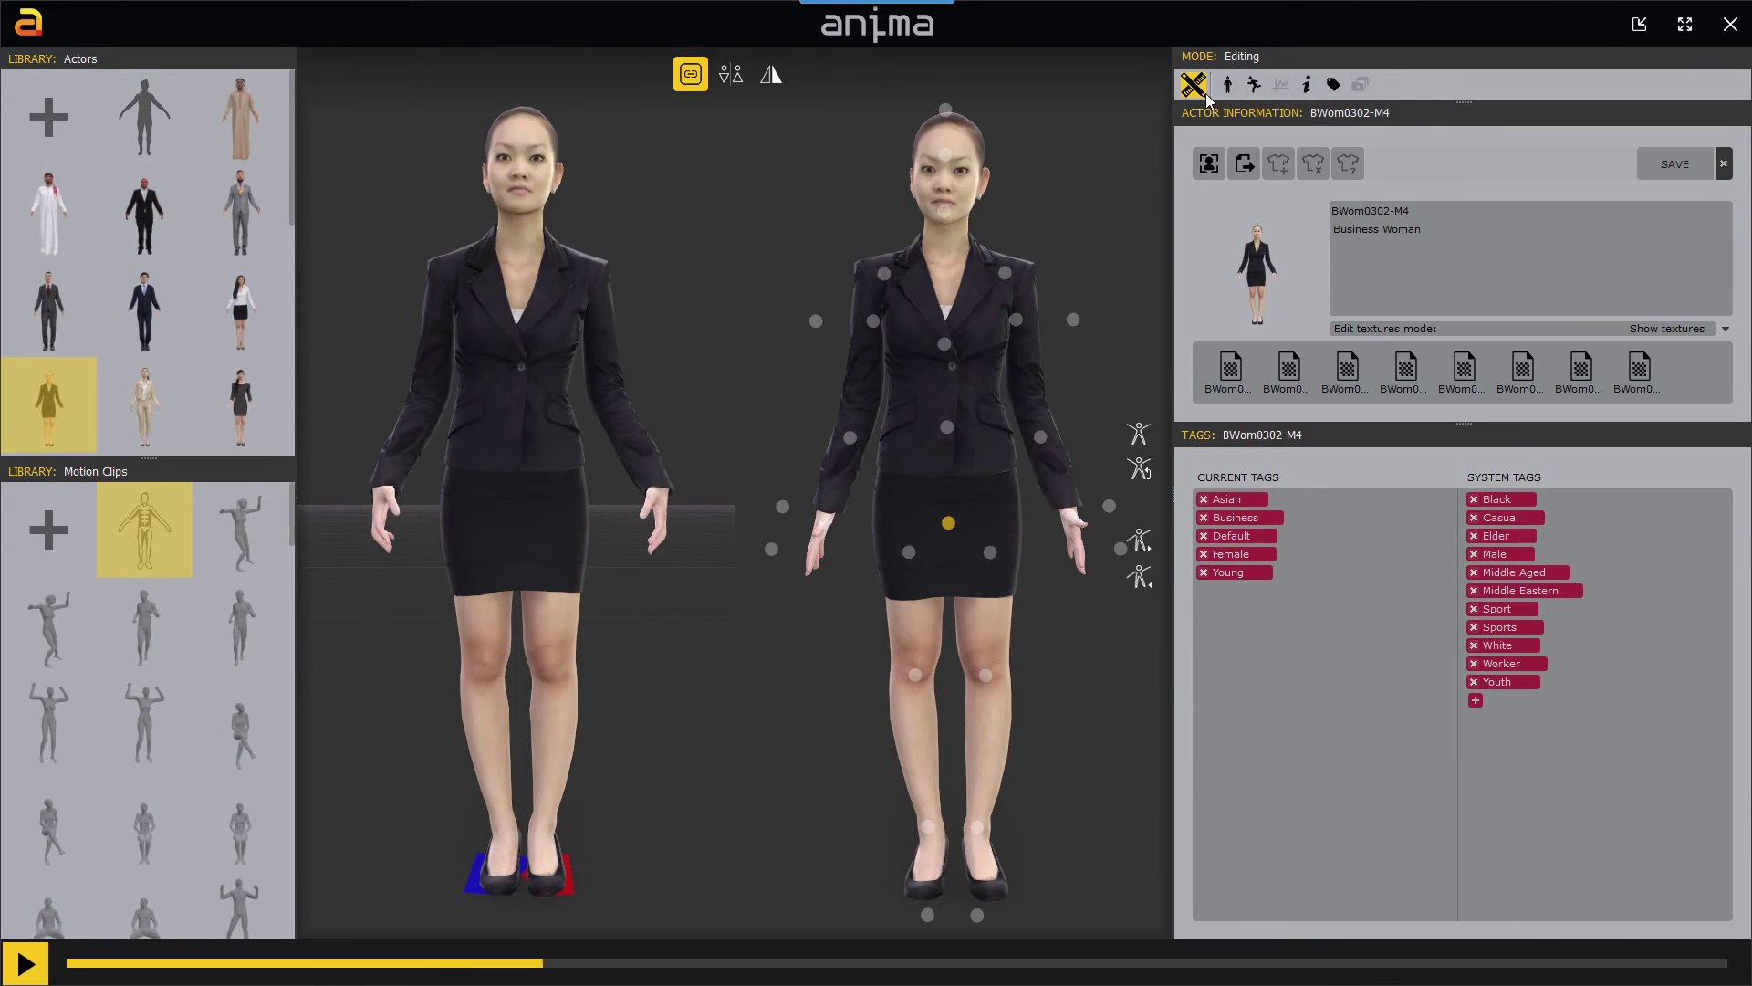
Orbit the figures and preview actors BMan0306-M4, BMan0310-M4 and CMan0011-M4 in the editor.
left_click_drag(643, 539, 694, 322)
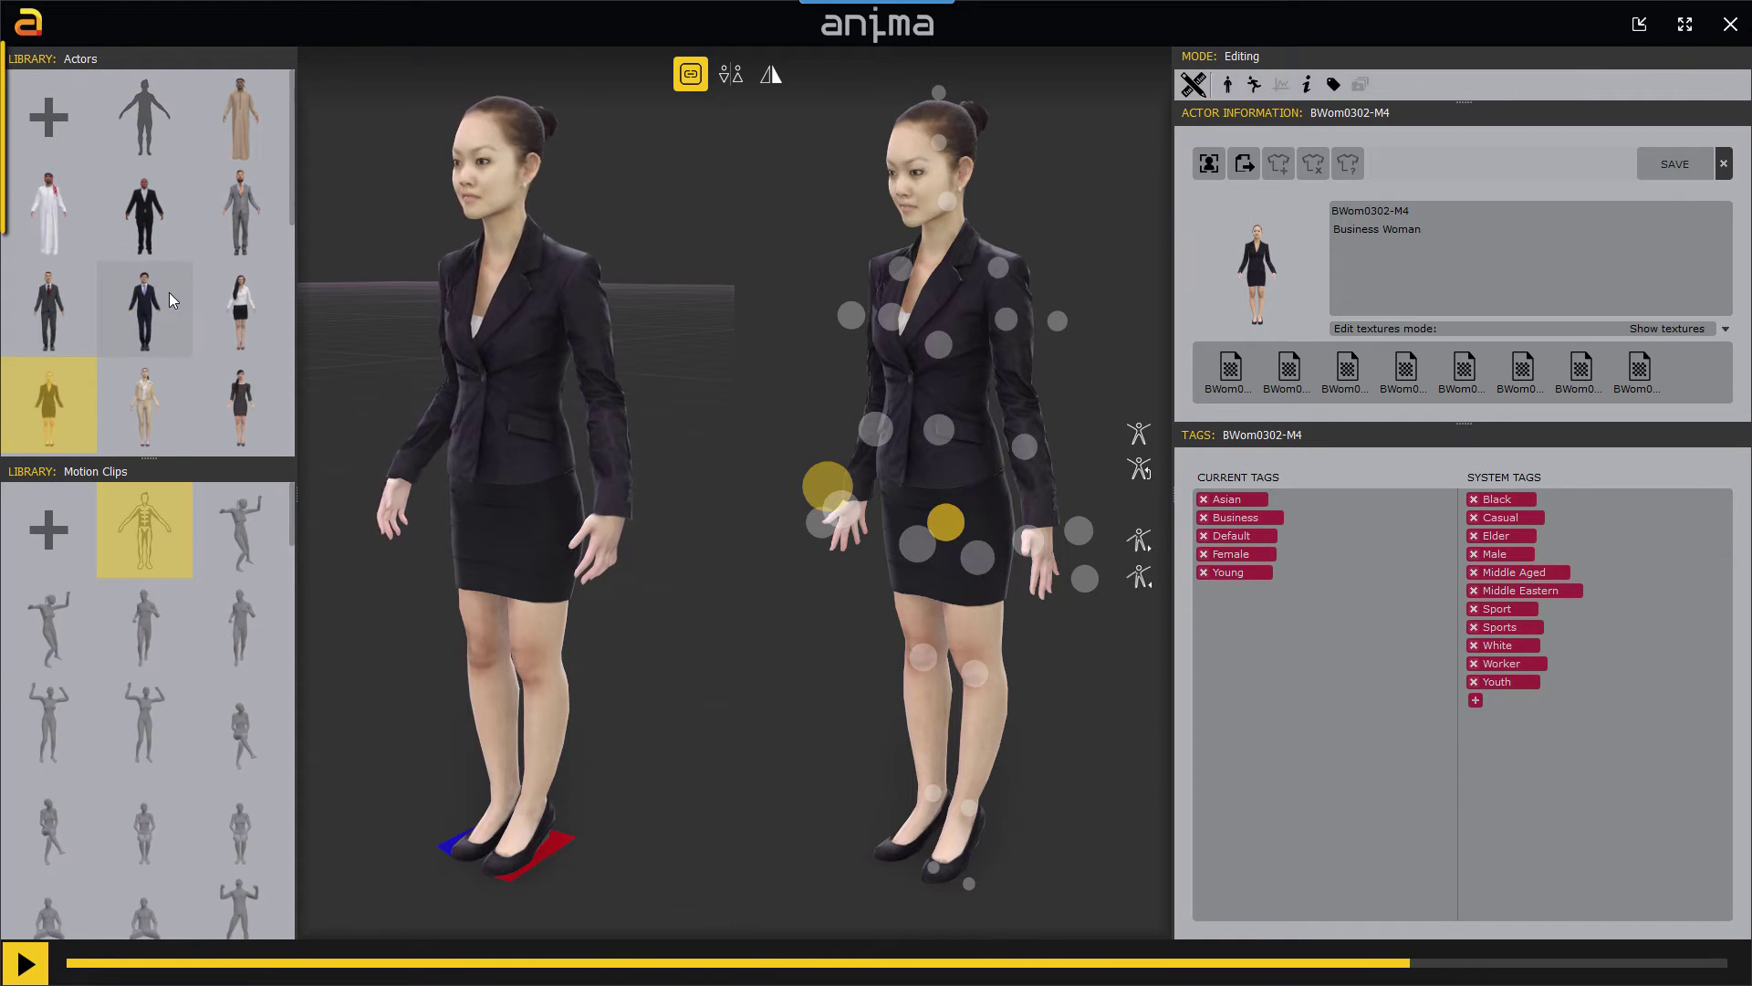
left_click(224, 215)
left_click(128, 319)
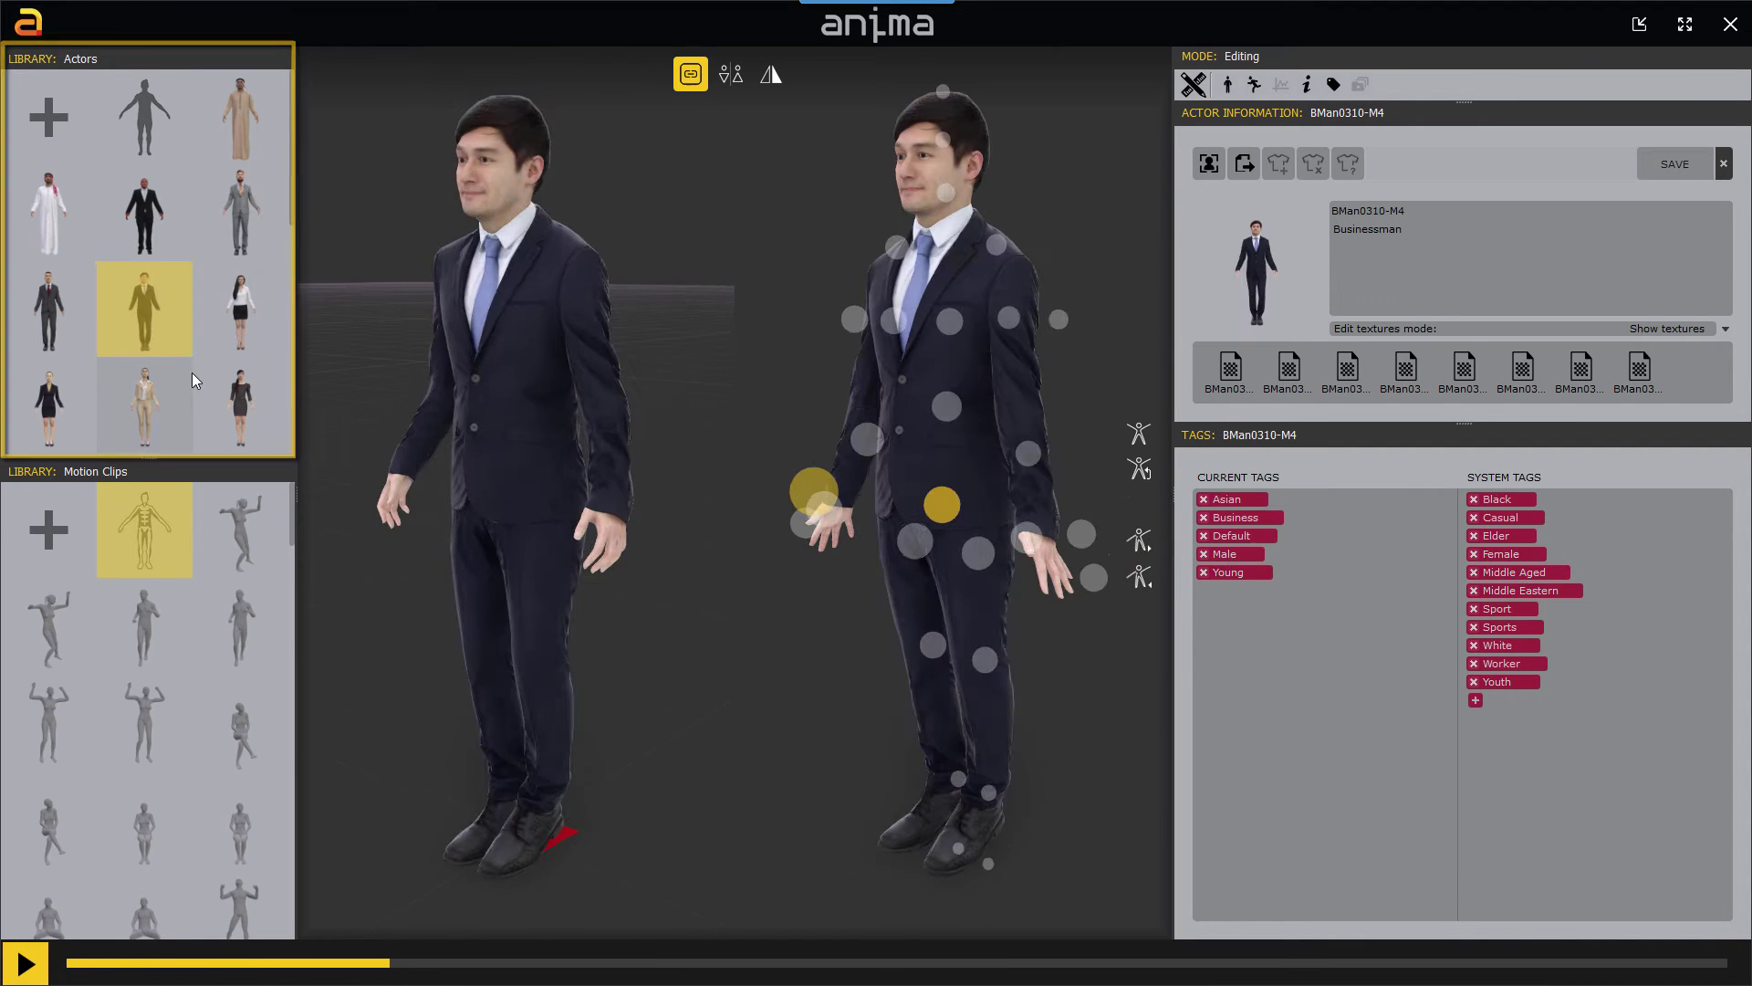
scroll(151, 375, "down", 1)
left_click(181, 418)
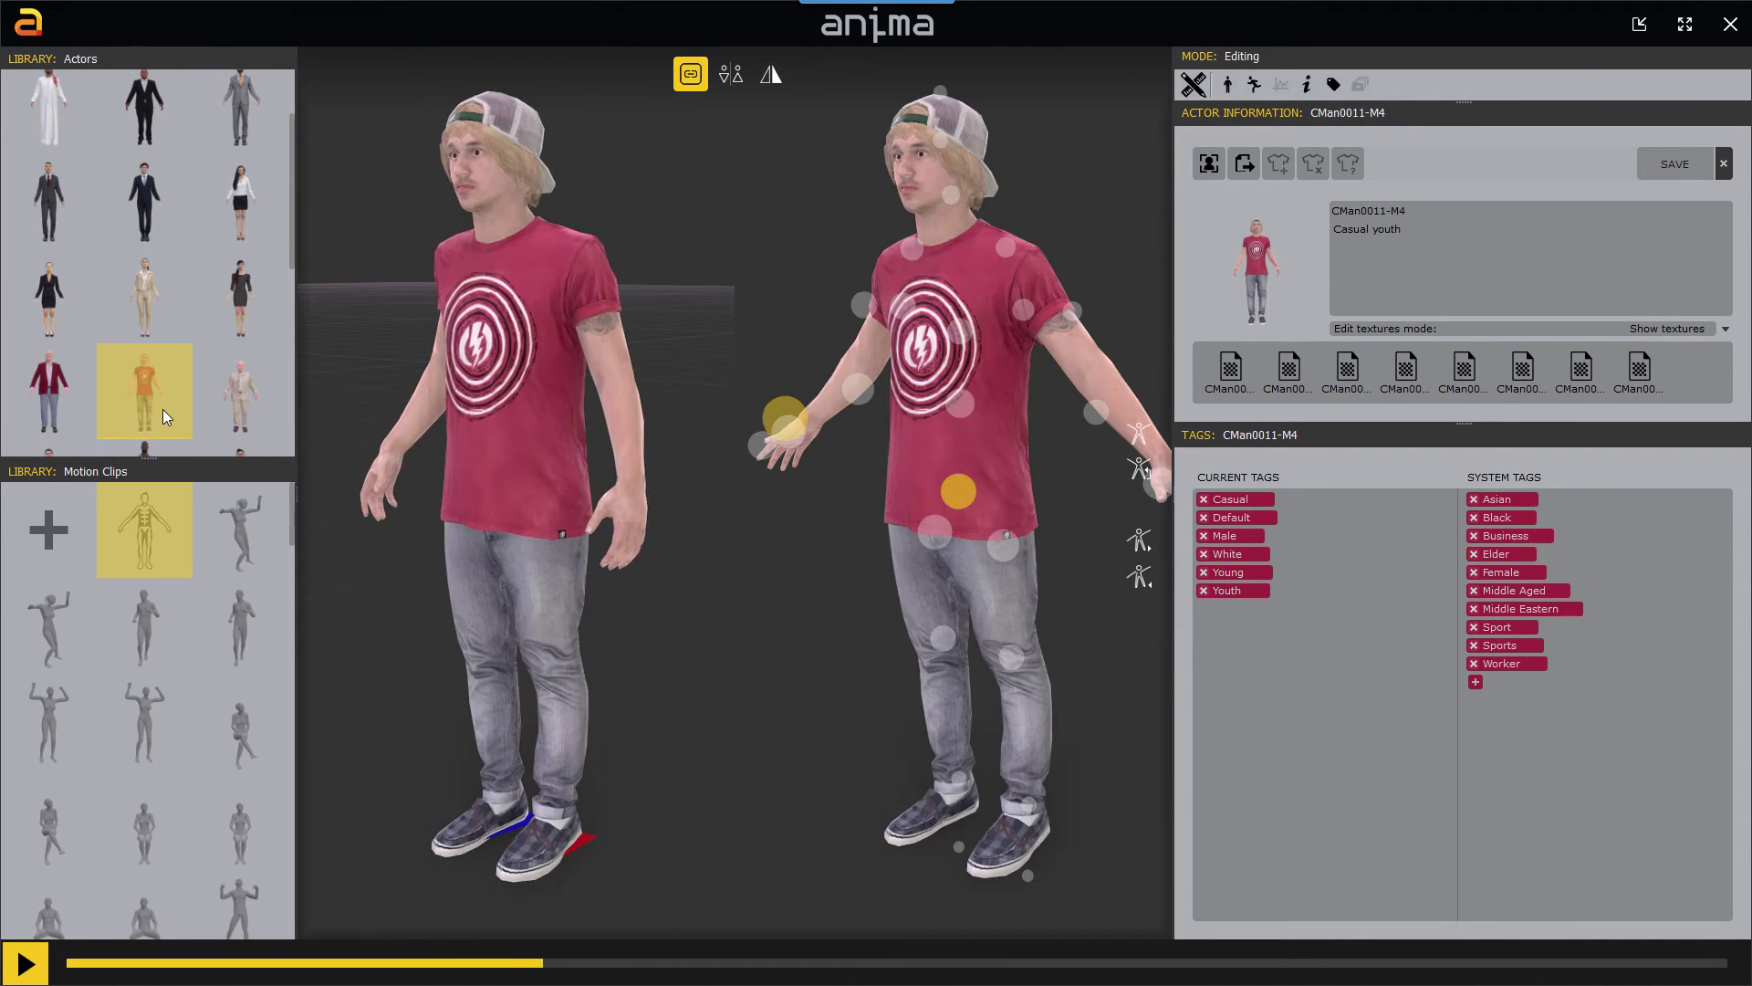
Bring up Import Actor and dismiss it, then load casual woman CWom0203-M4.
scroll(134, 362, "up", 1)
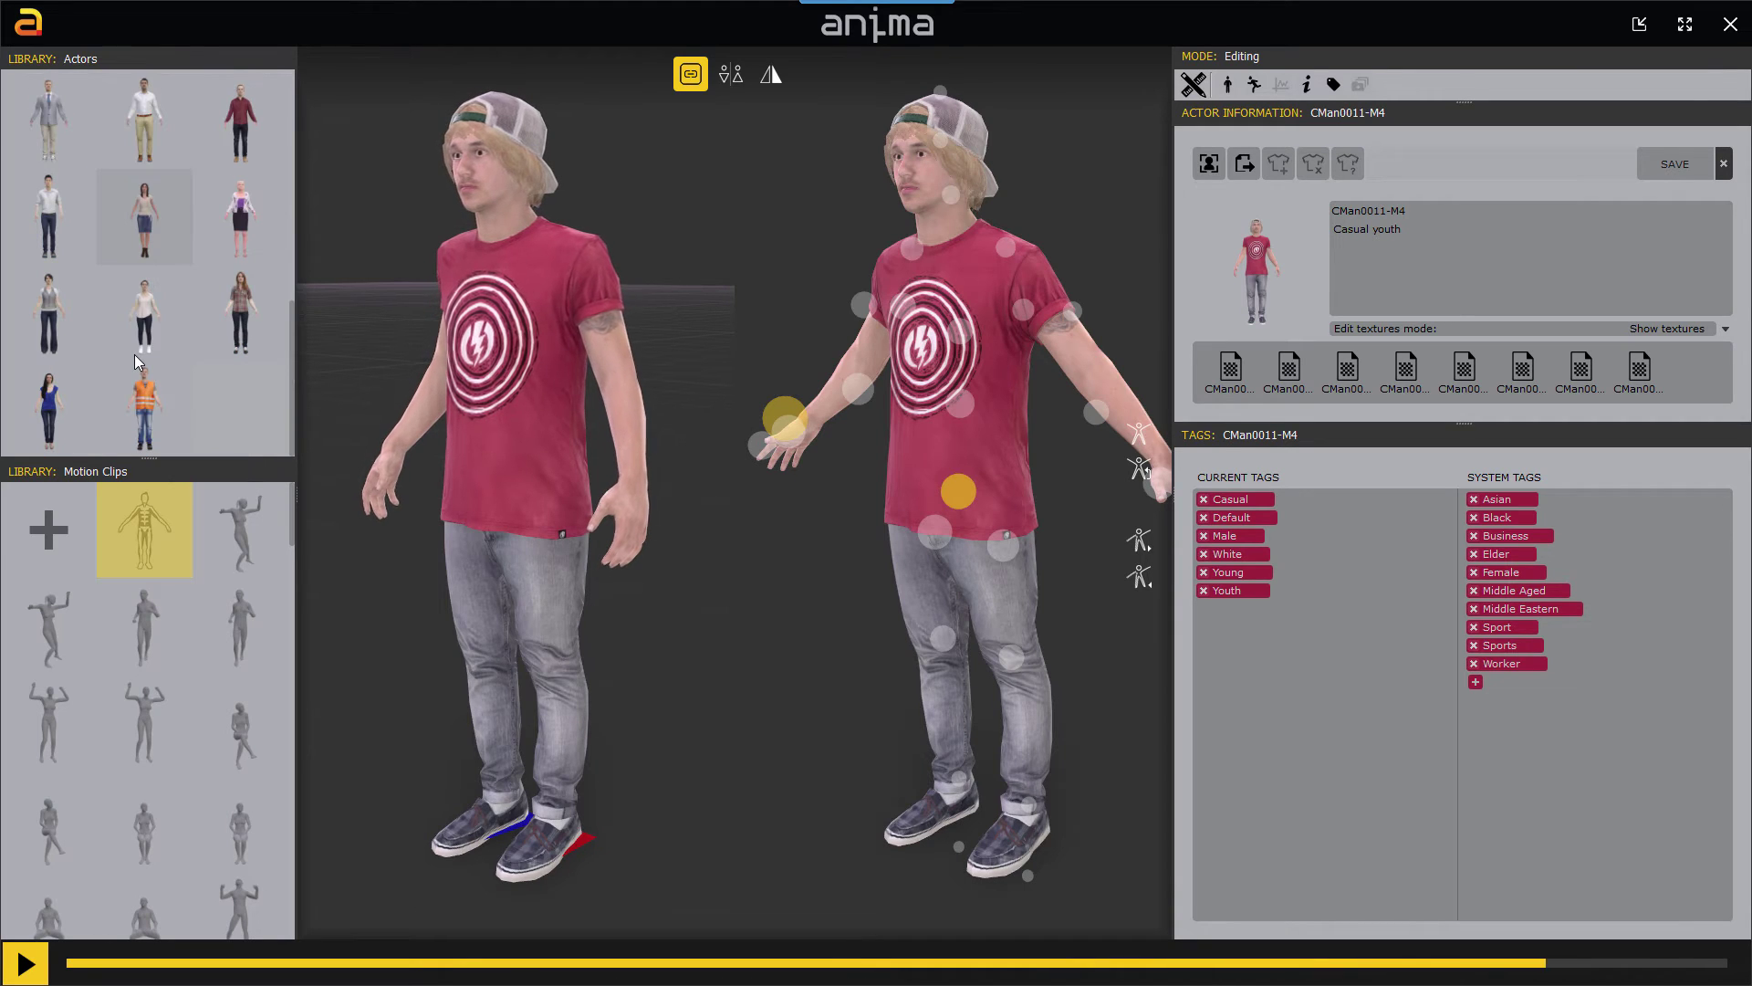
scroll(142, 363, "down", 6)
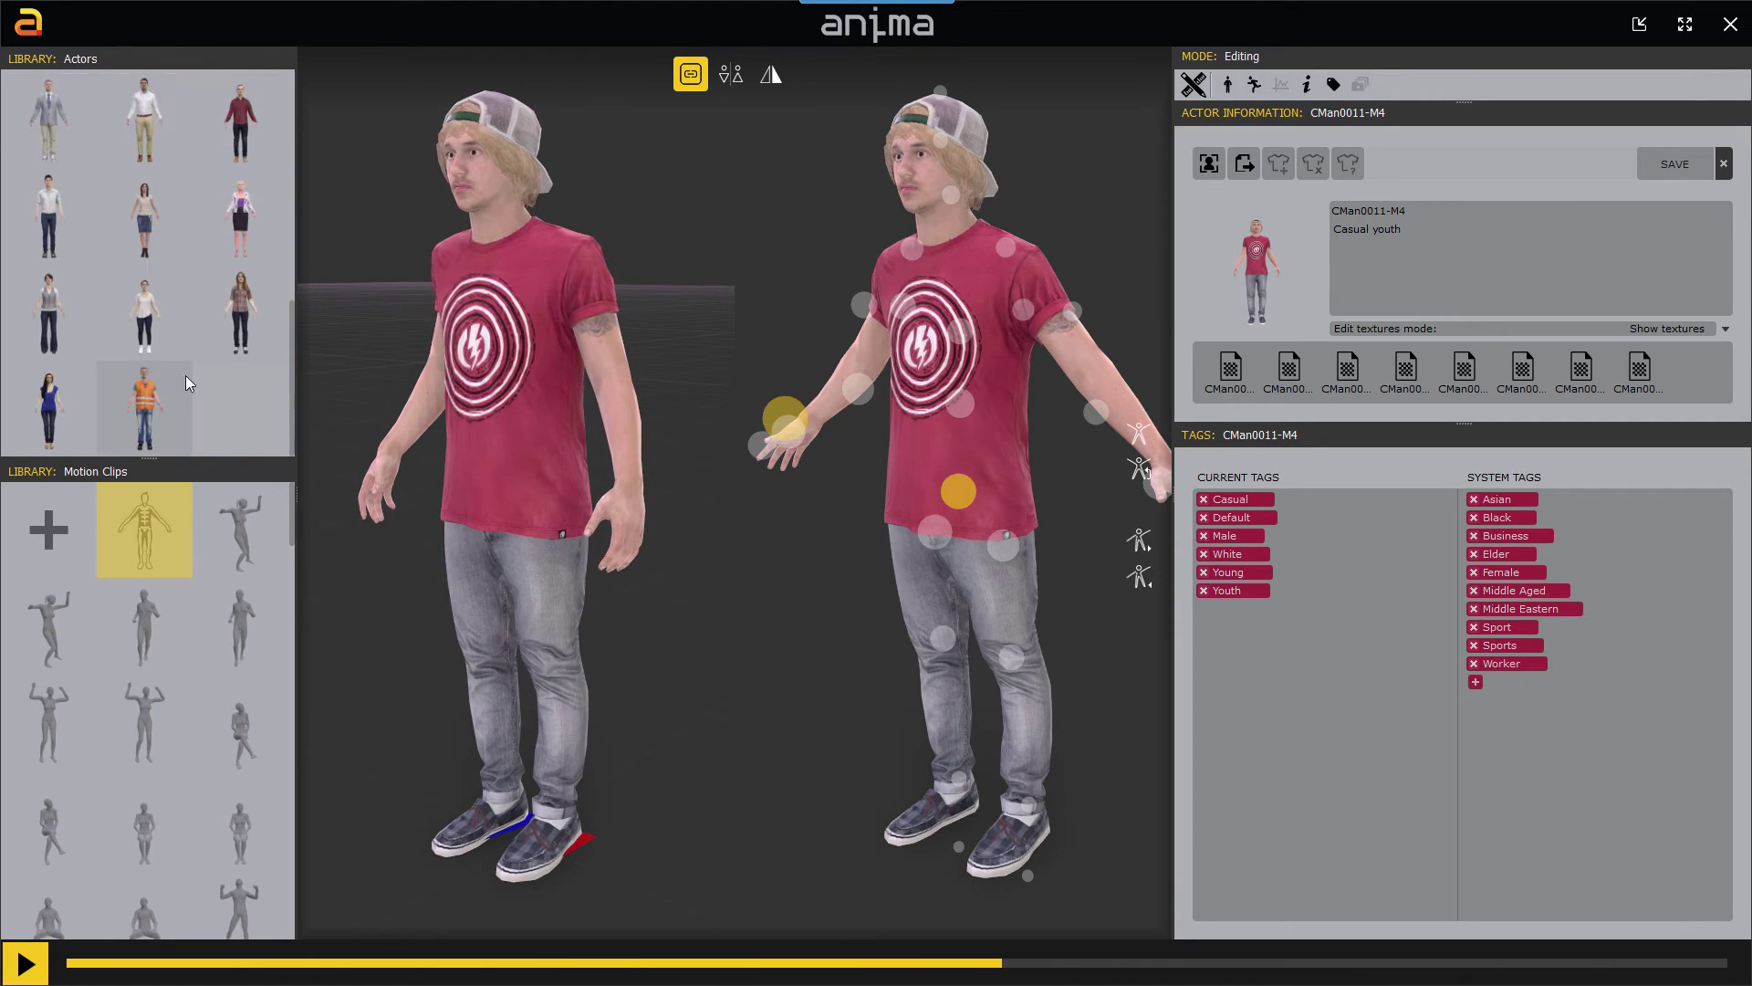
right_click(245, 390)
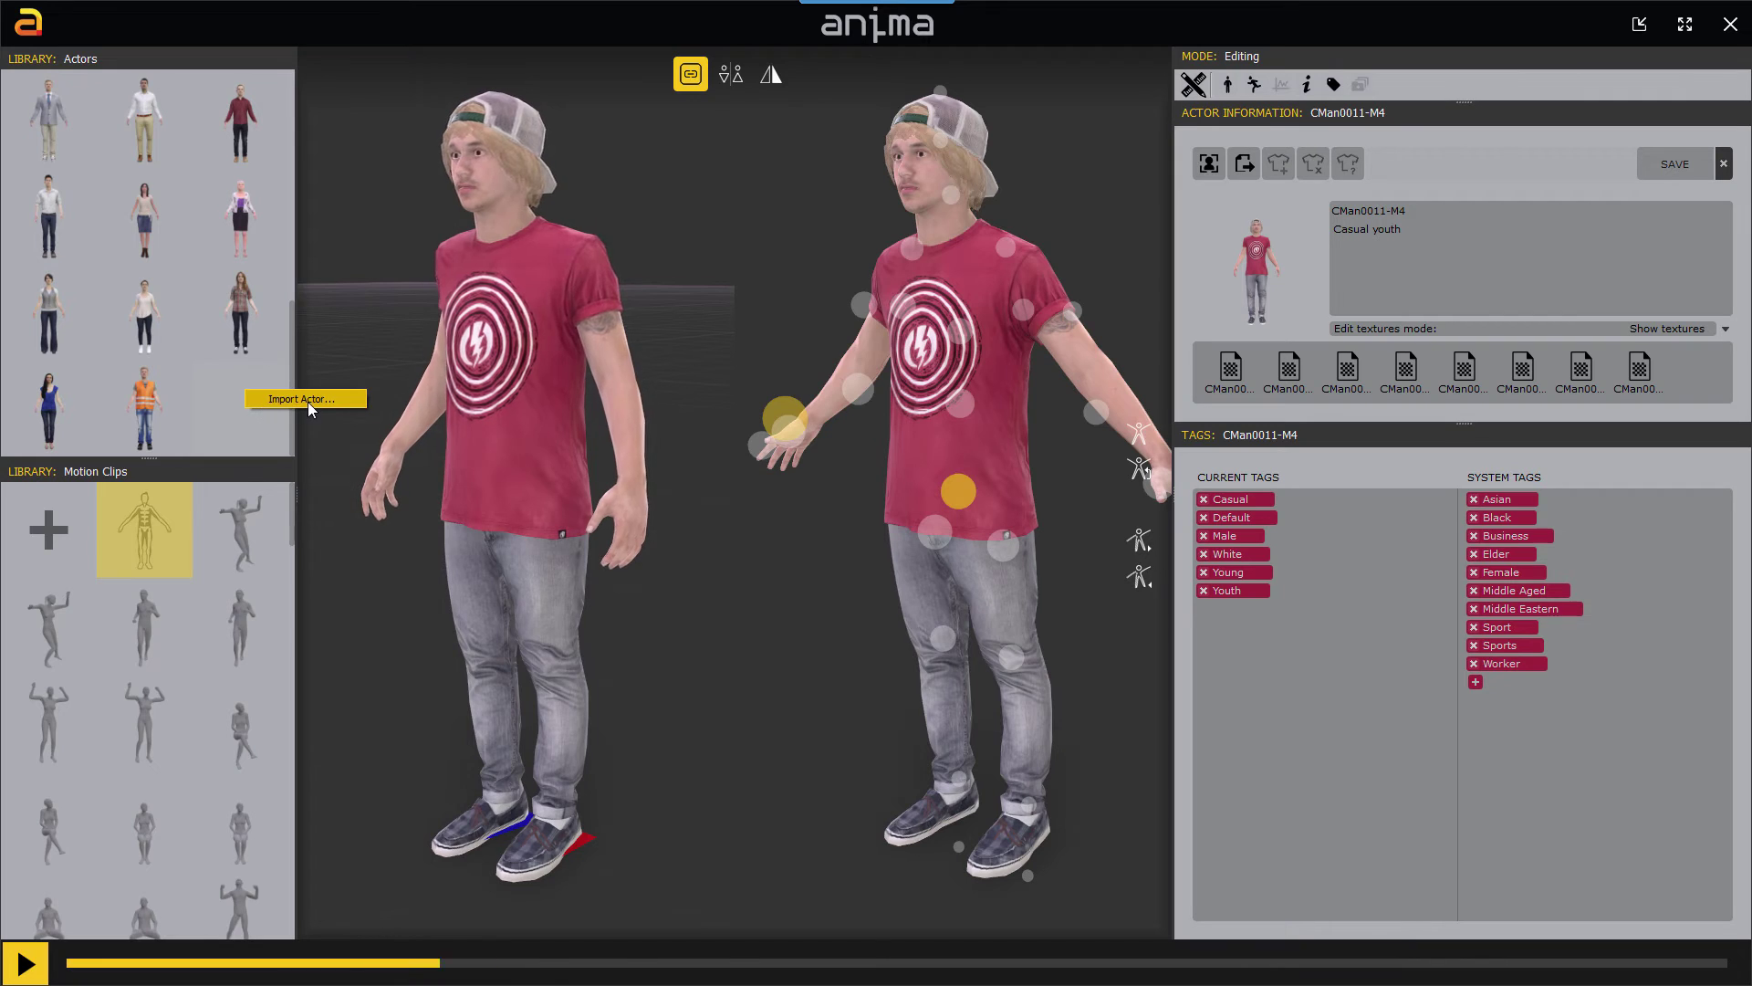
left_click(199, 360)
left_click_drag(234, 333, 1506, 301)
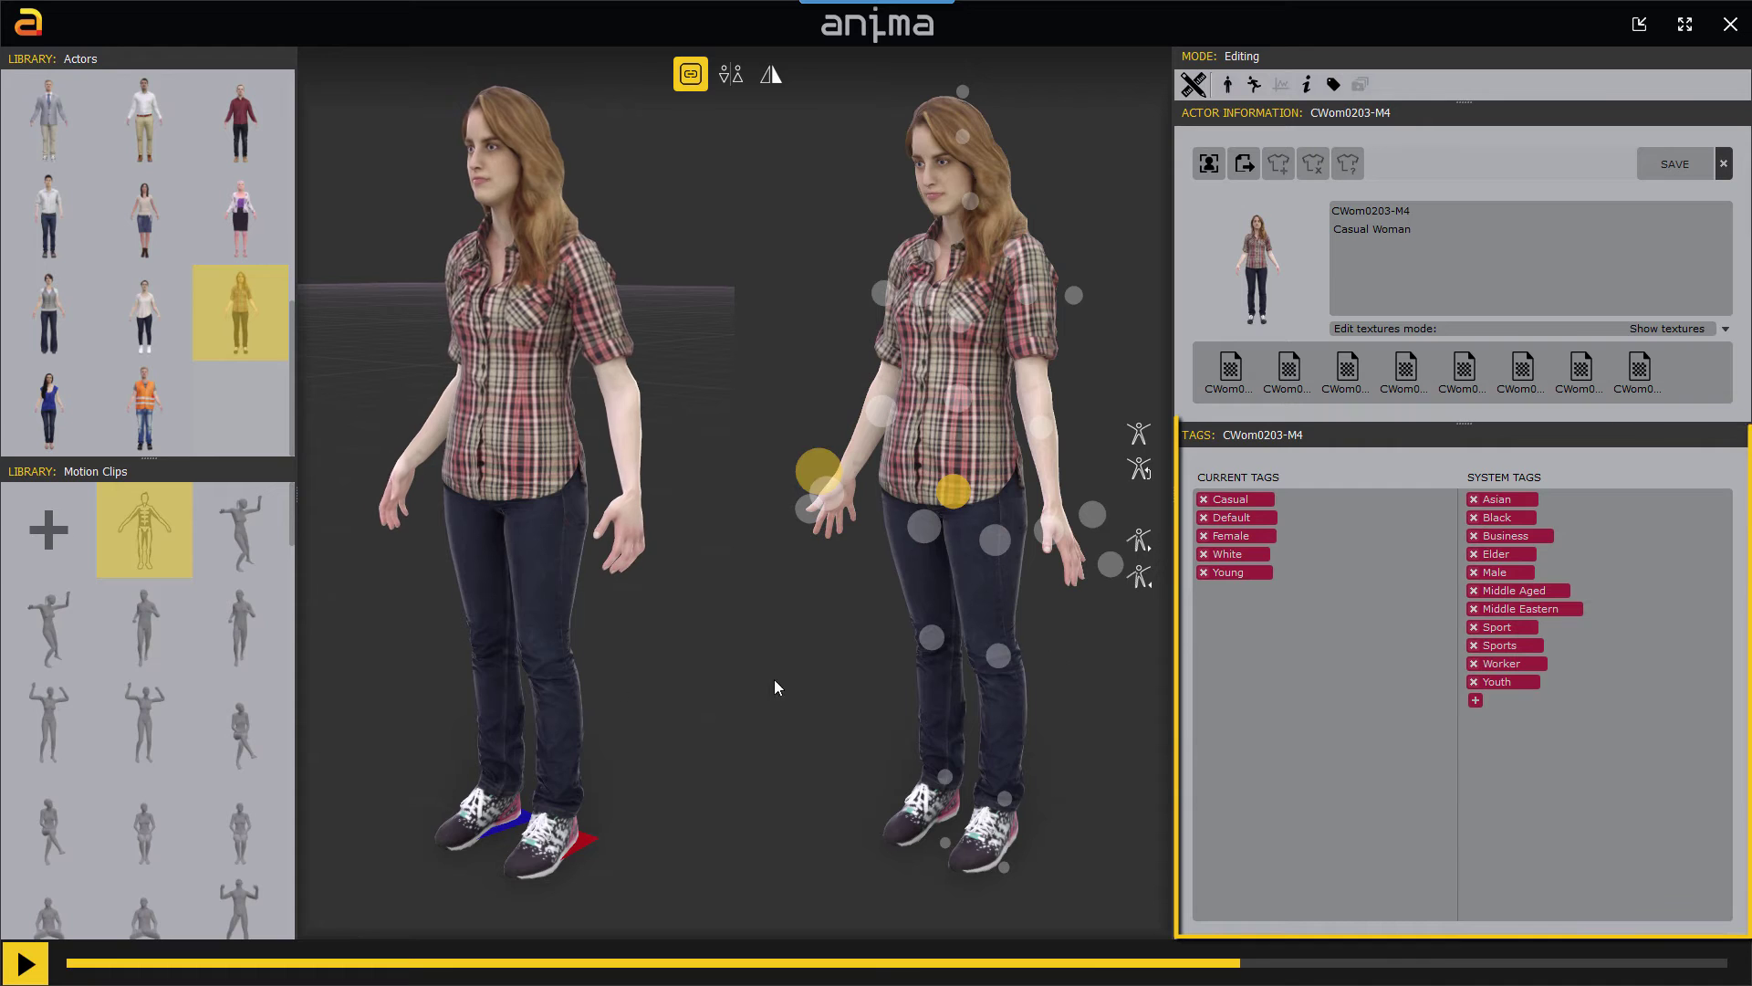
Preview the Sitting (Female Cheering) clip on the casual woman and zoom closer.
left_click(141, 720)
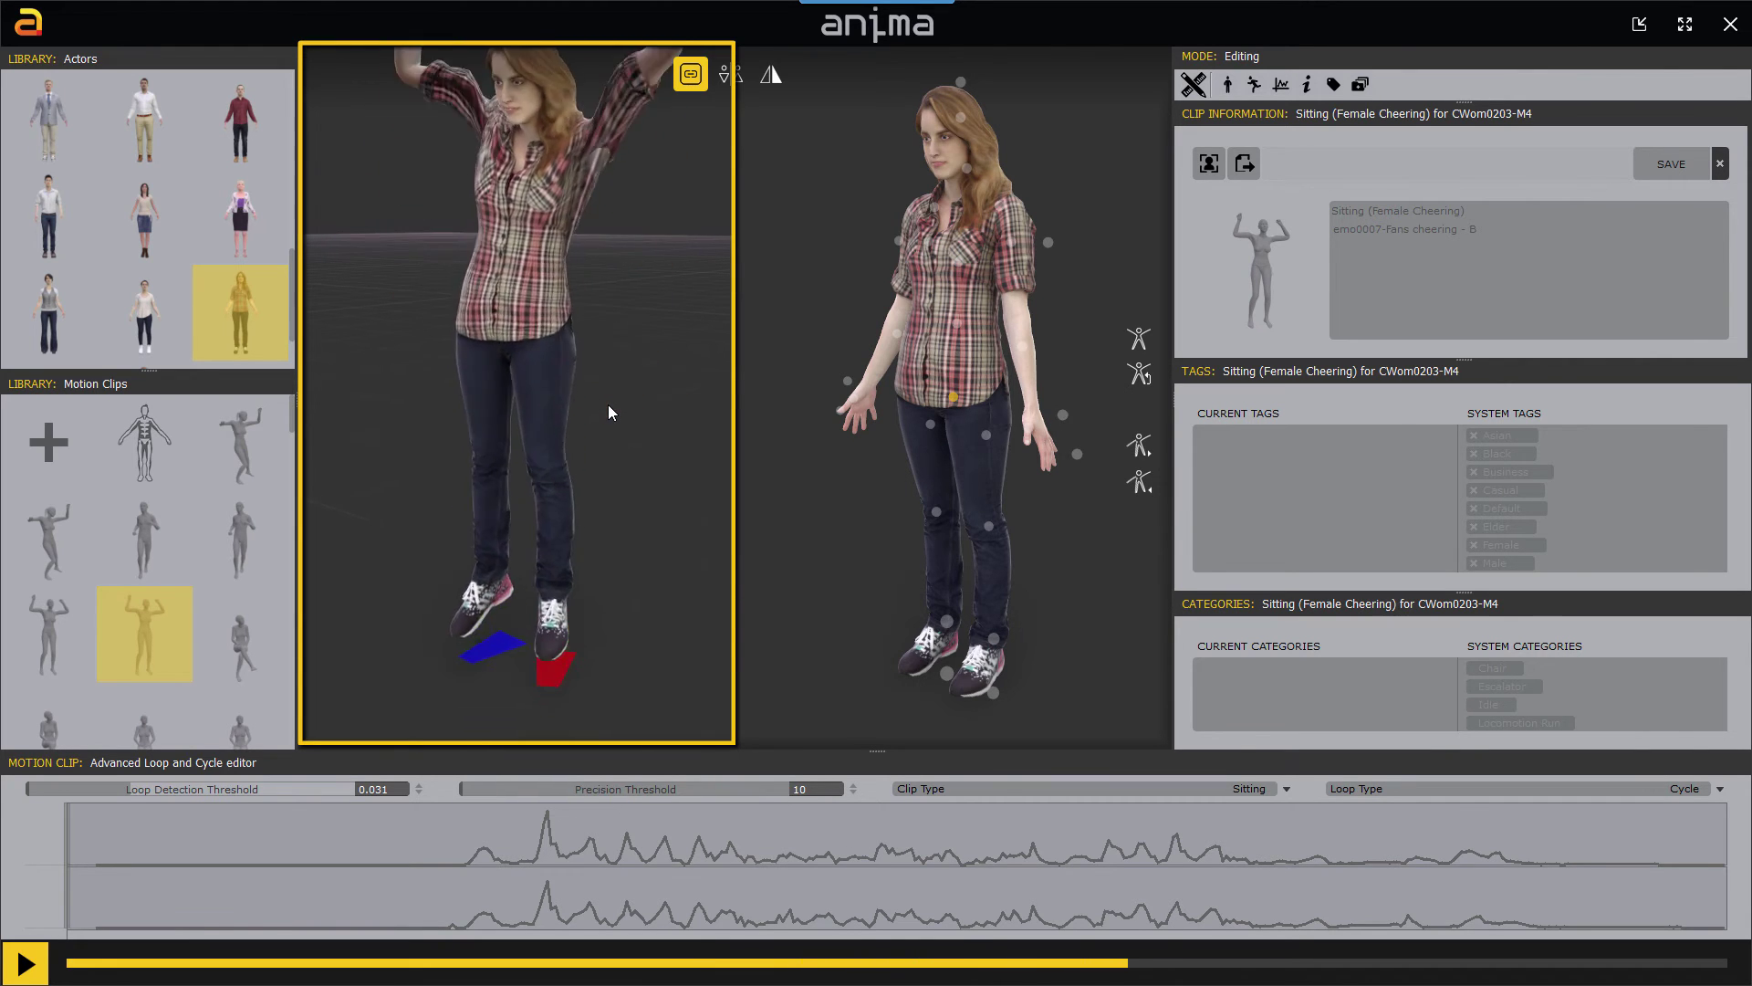
left_click_drag(609, 407, 630, 365)
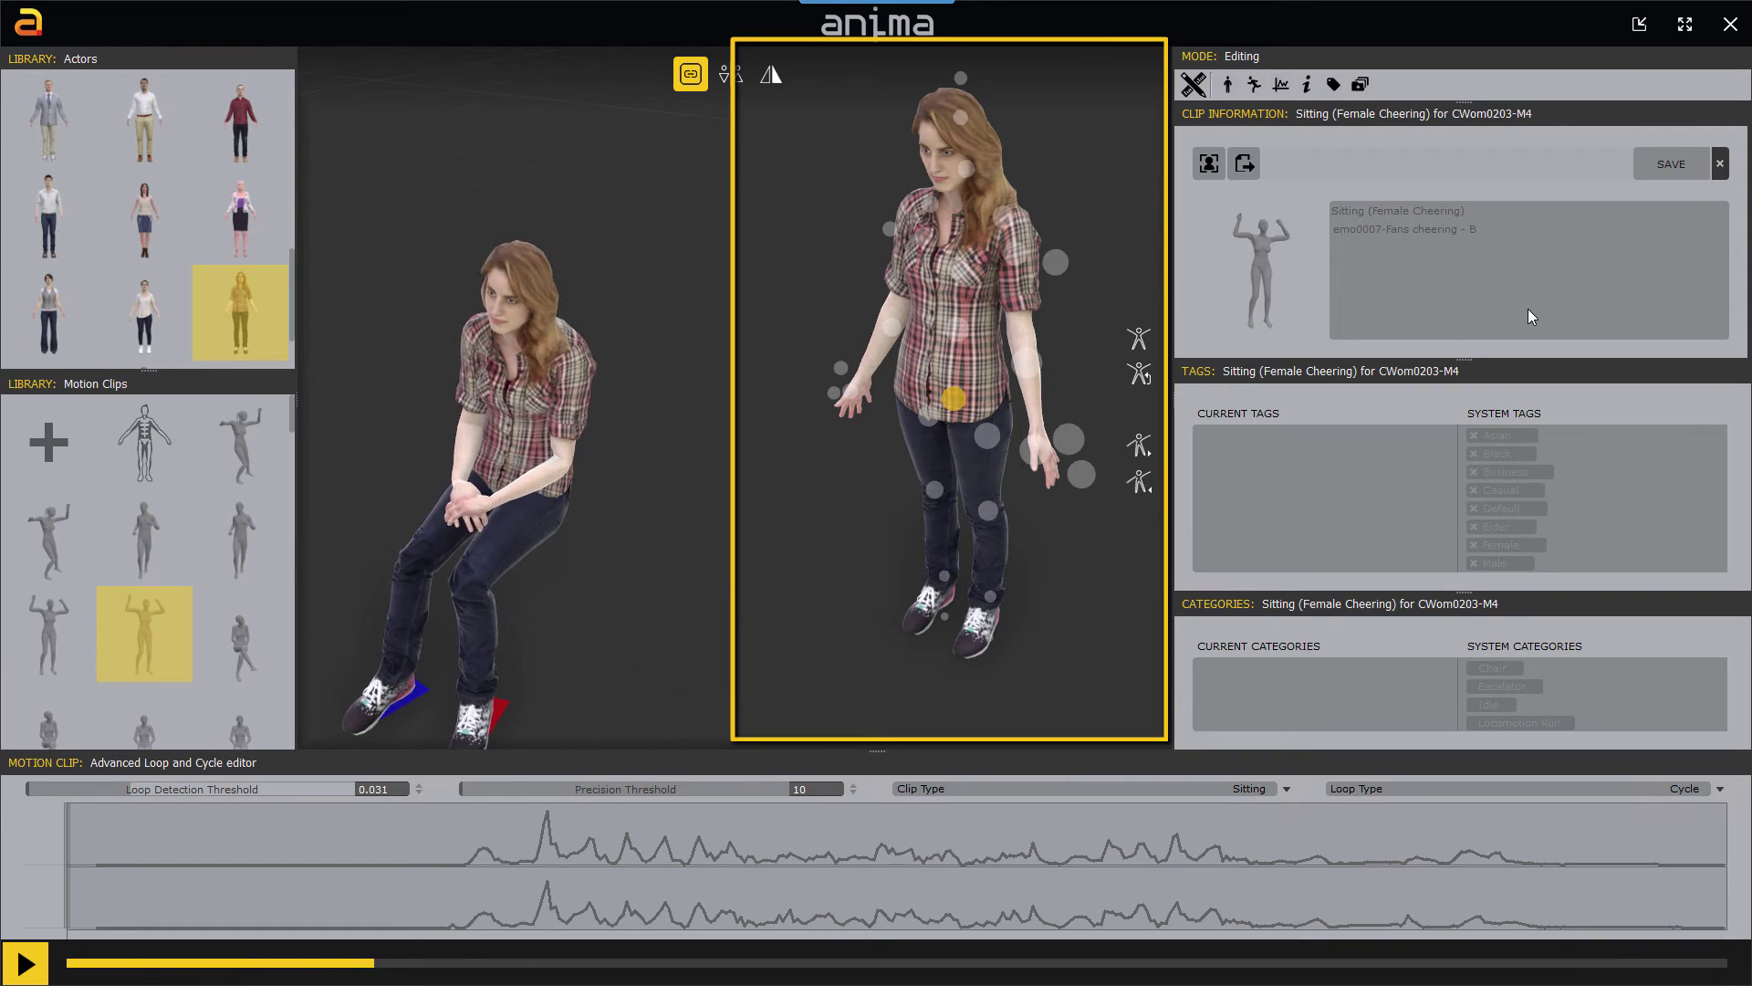
scroll(323, 249, "up", 5)
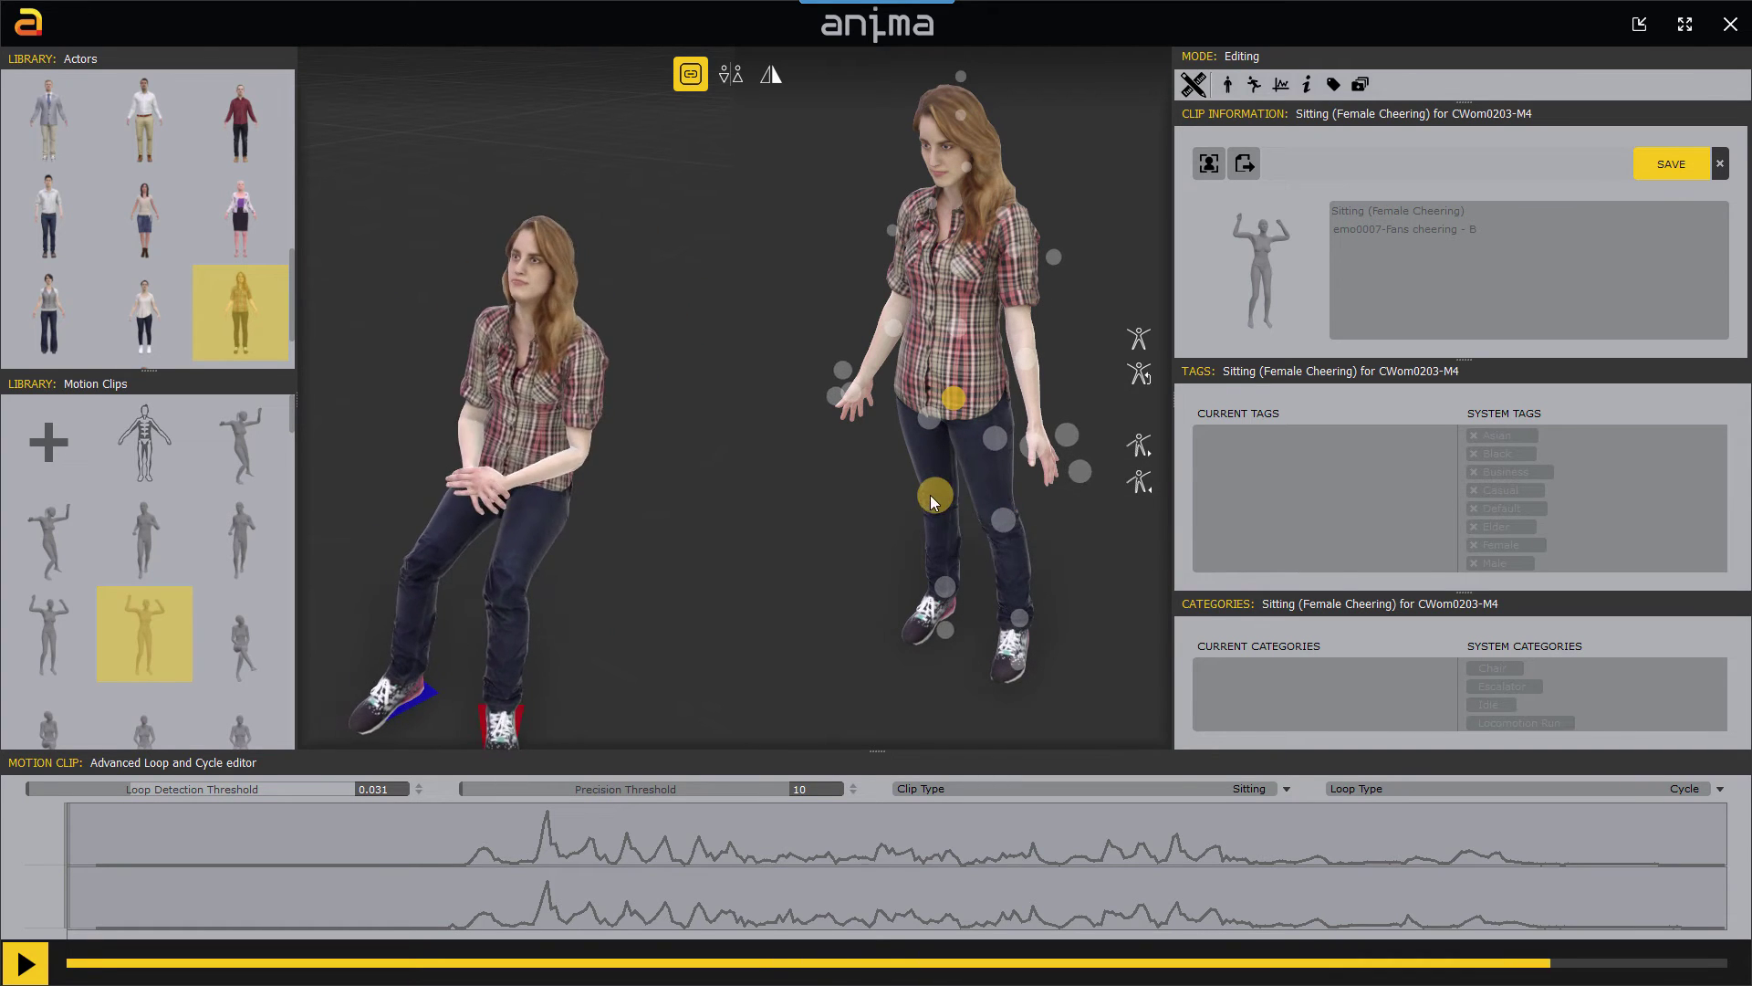
Adjust the Right Leg pose, then save the modified asset and return to Building.ani.
left_click_drag(931, 498, 868, 484)
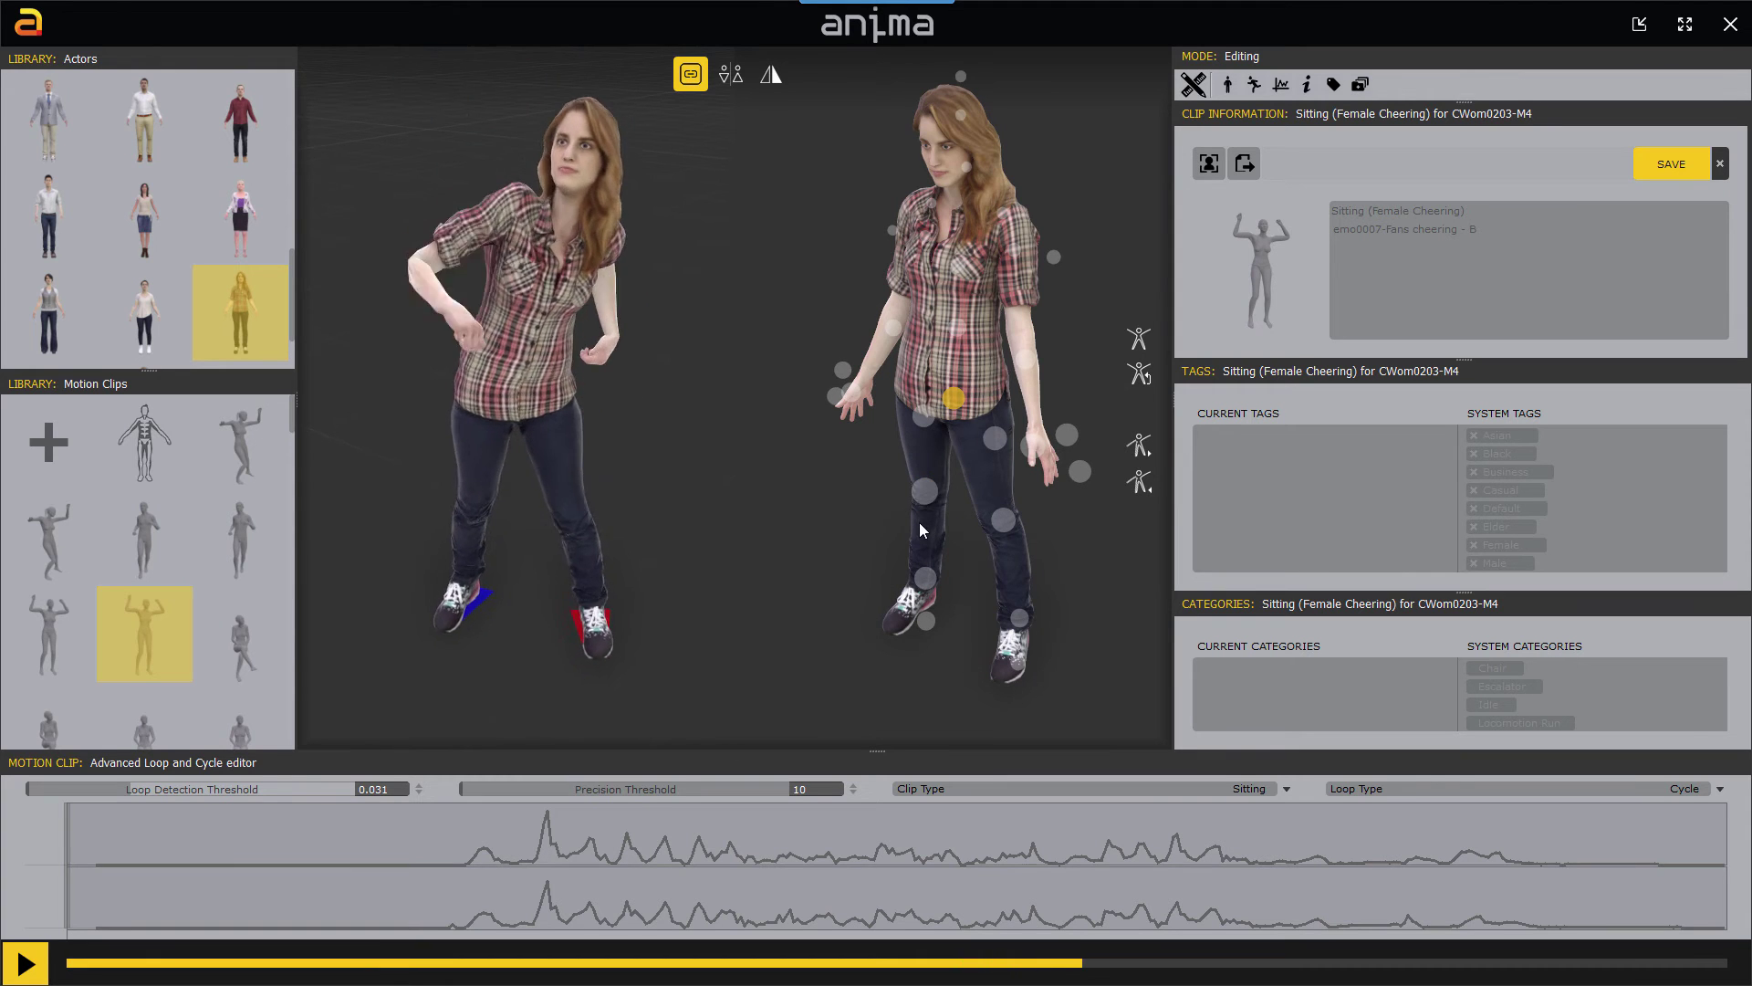
left_click(1194, 85)
left_click(1026, 545)
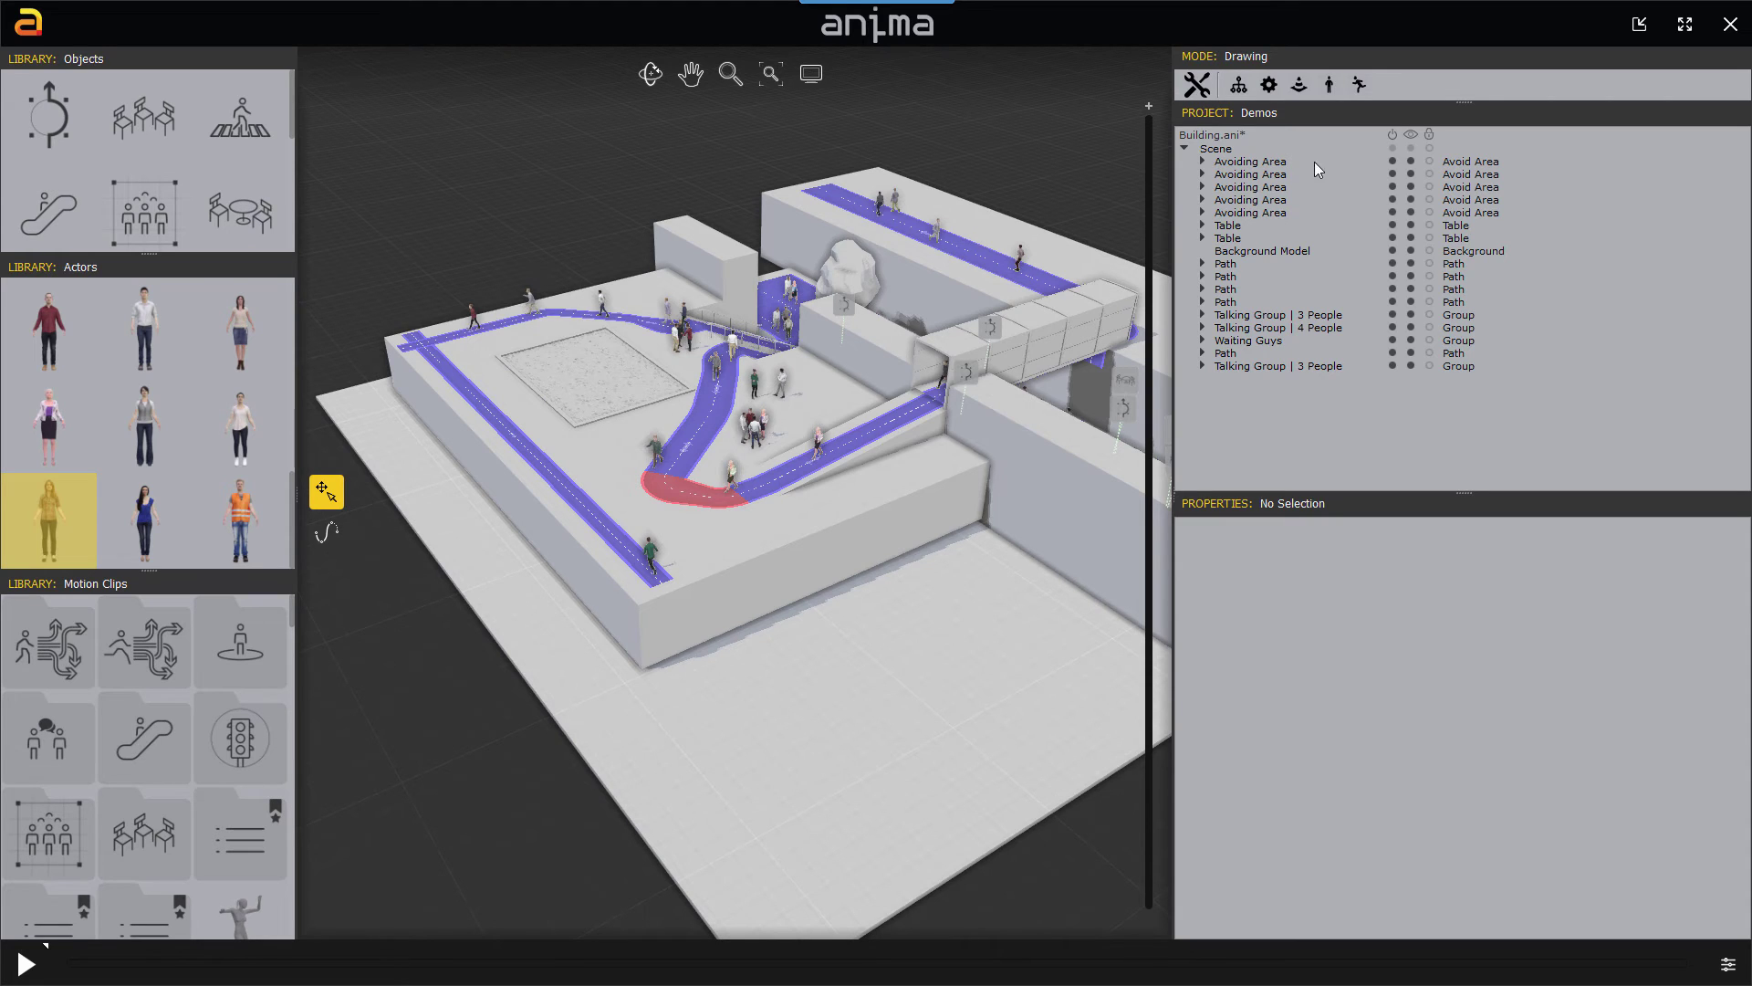
left_click(1238, 84)
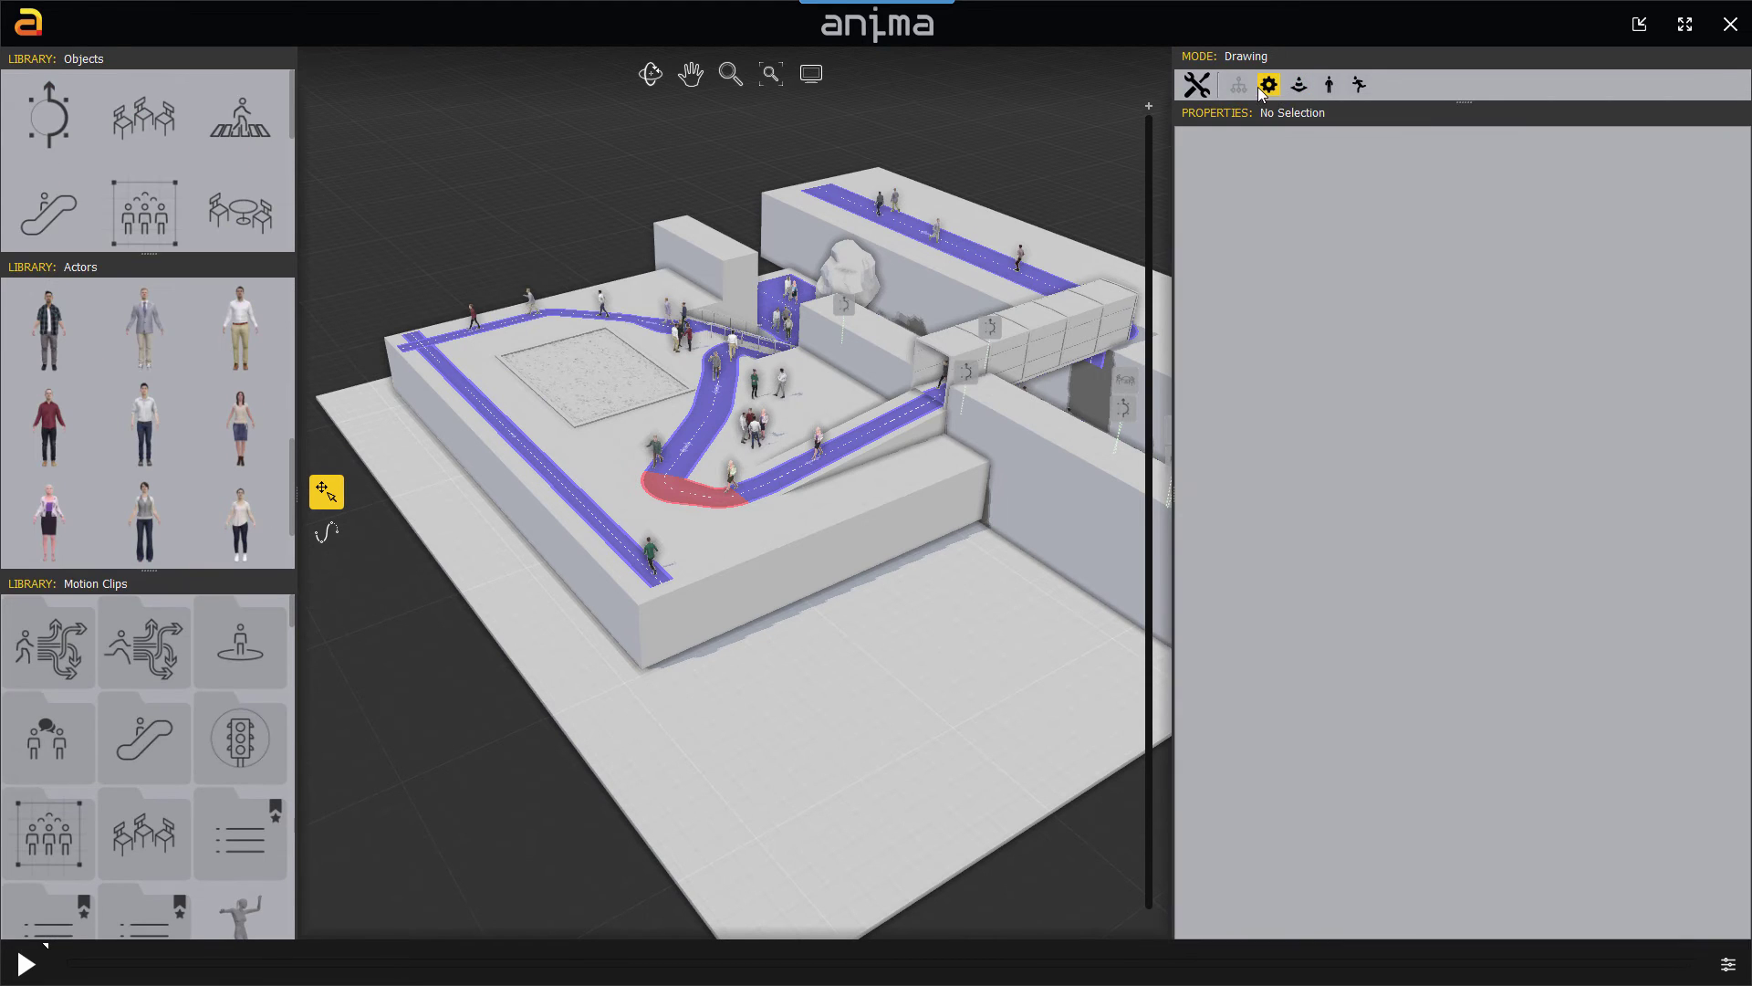
left_click(1239, 84)
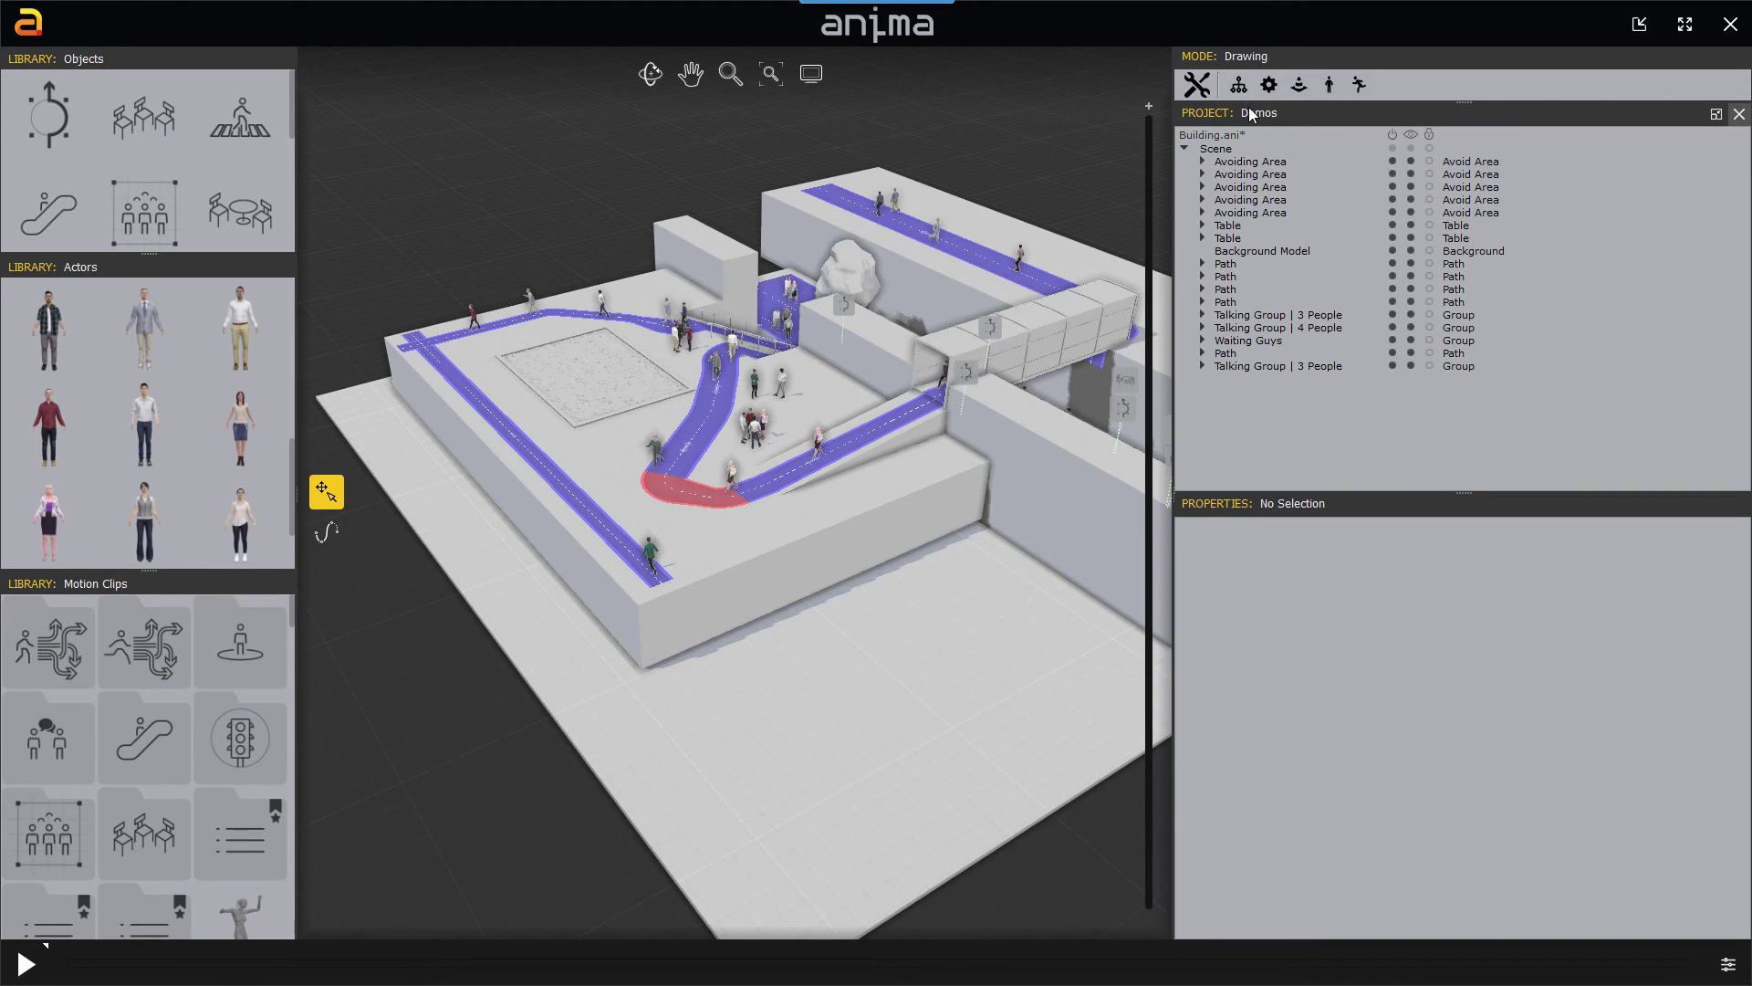
left_click(282, 57)
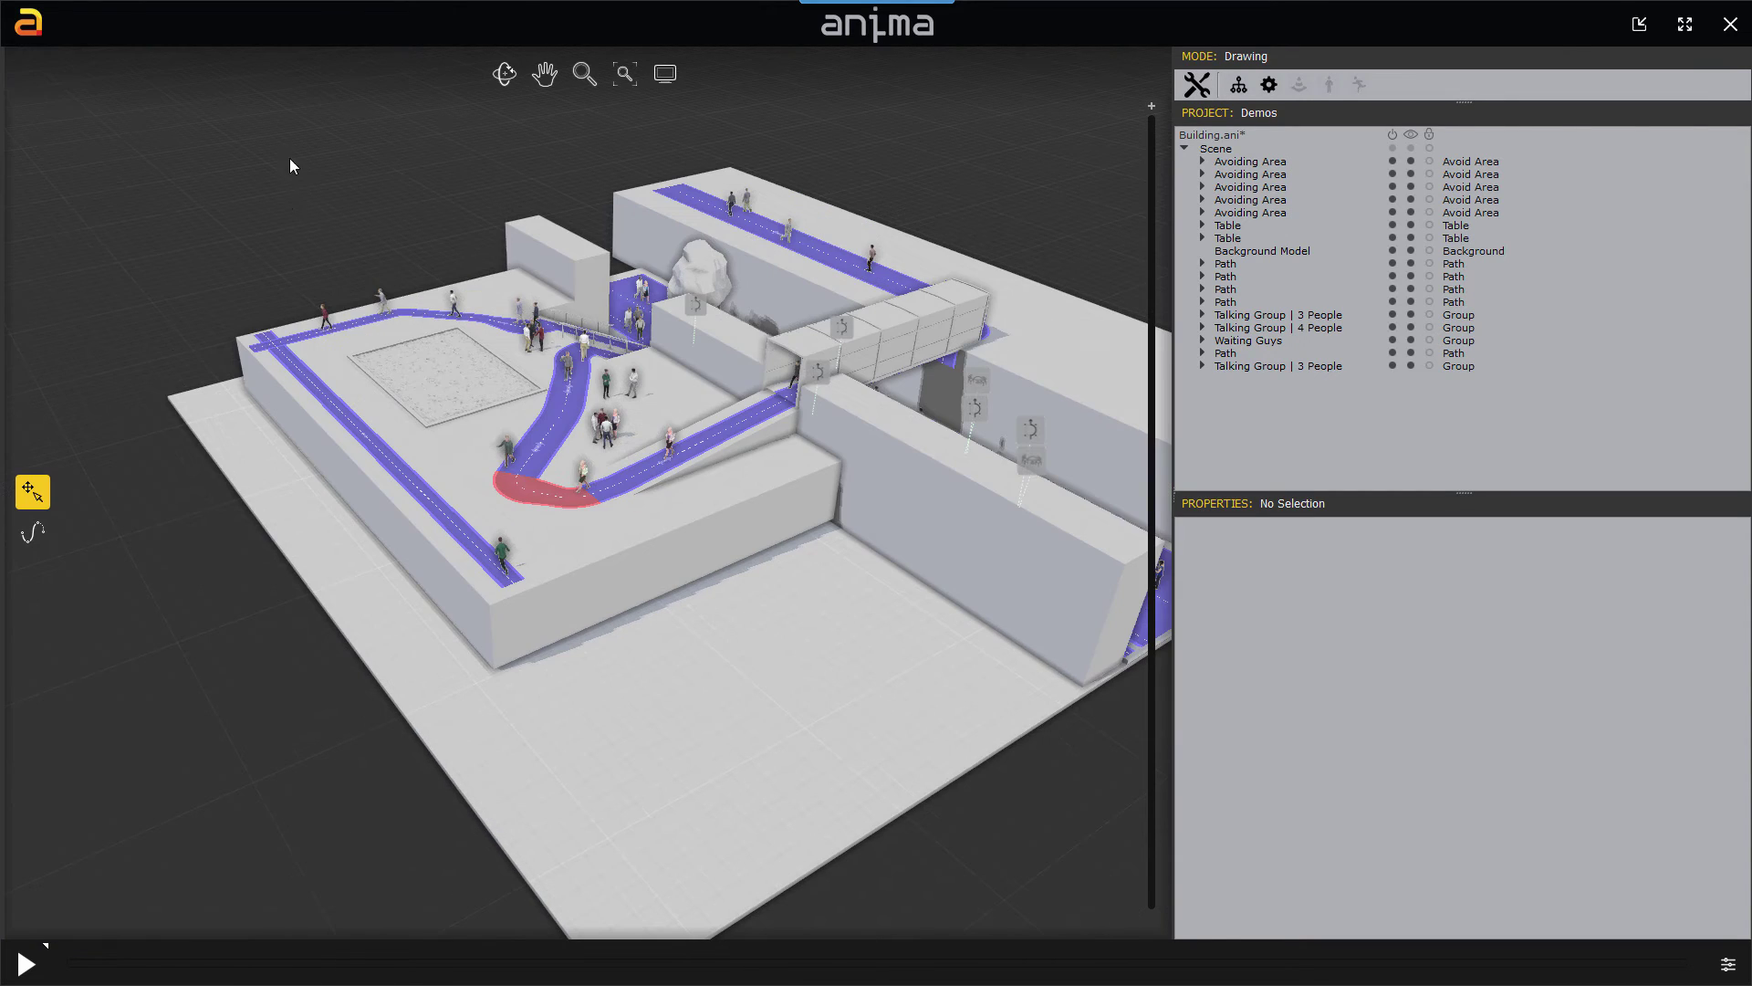
left_click(1329, 85)
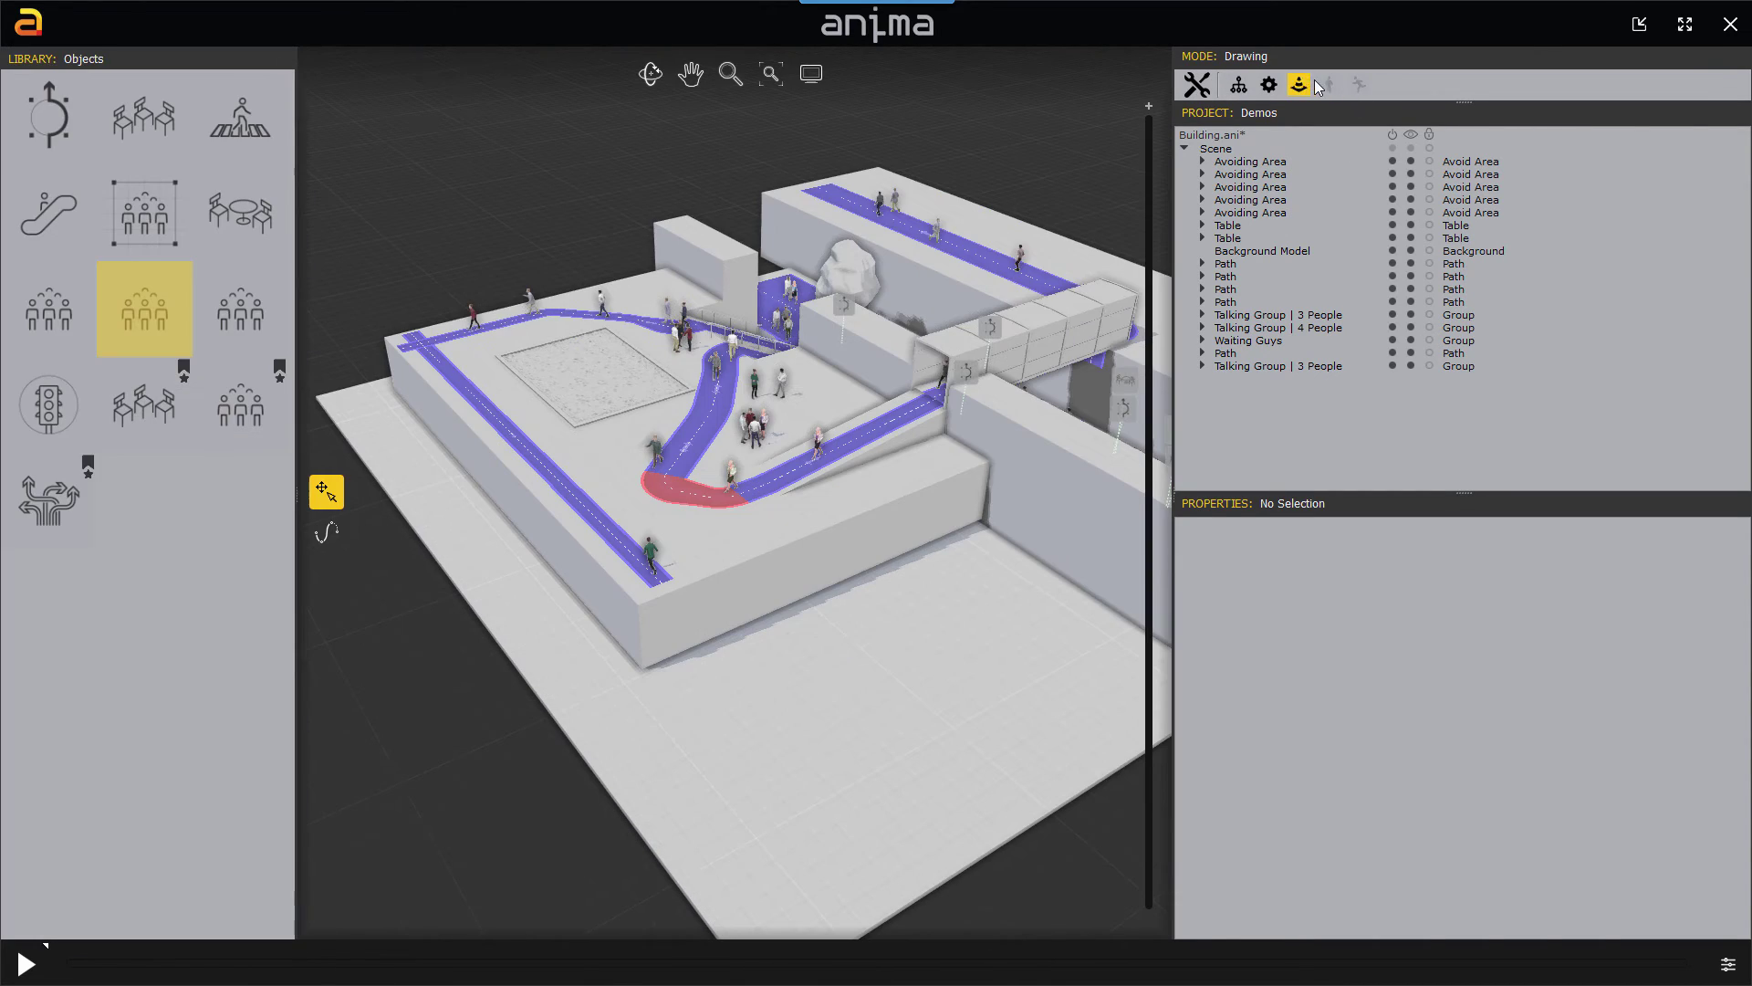
left_click(1359, 85)
mouse_move(233, 297)
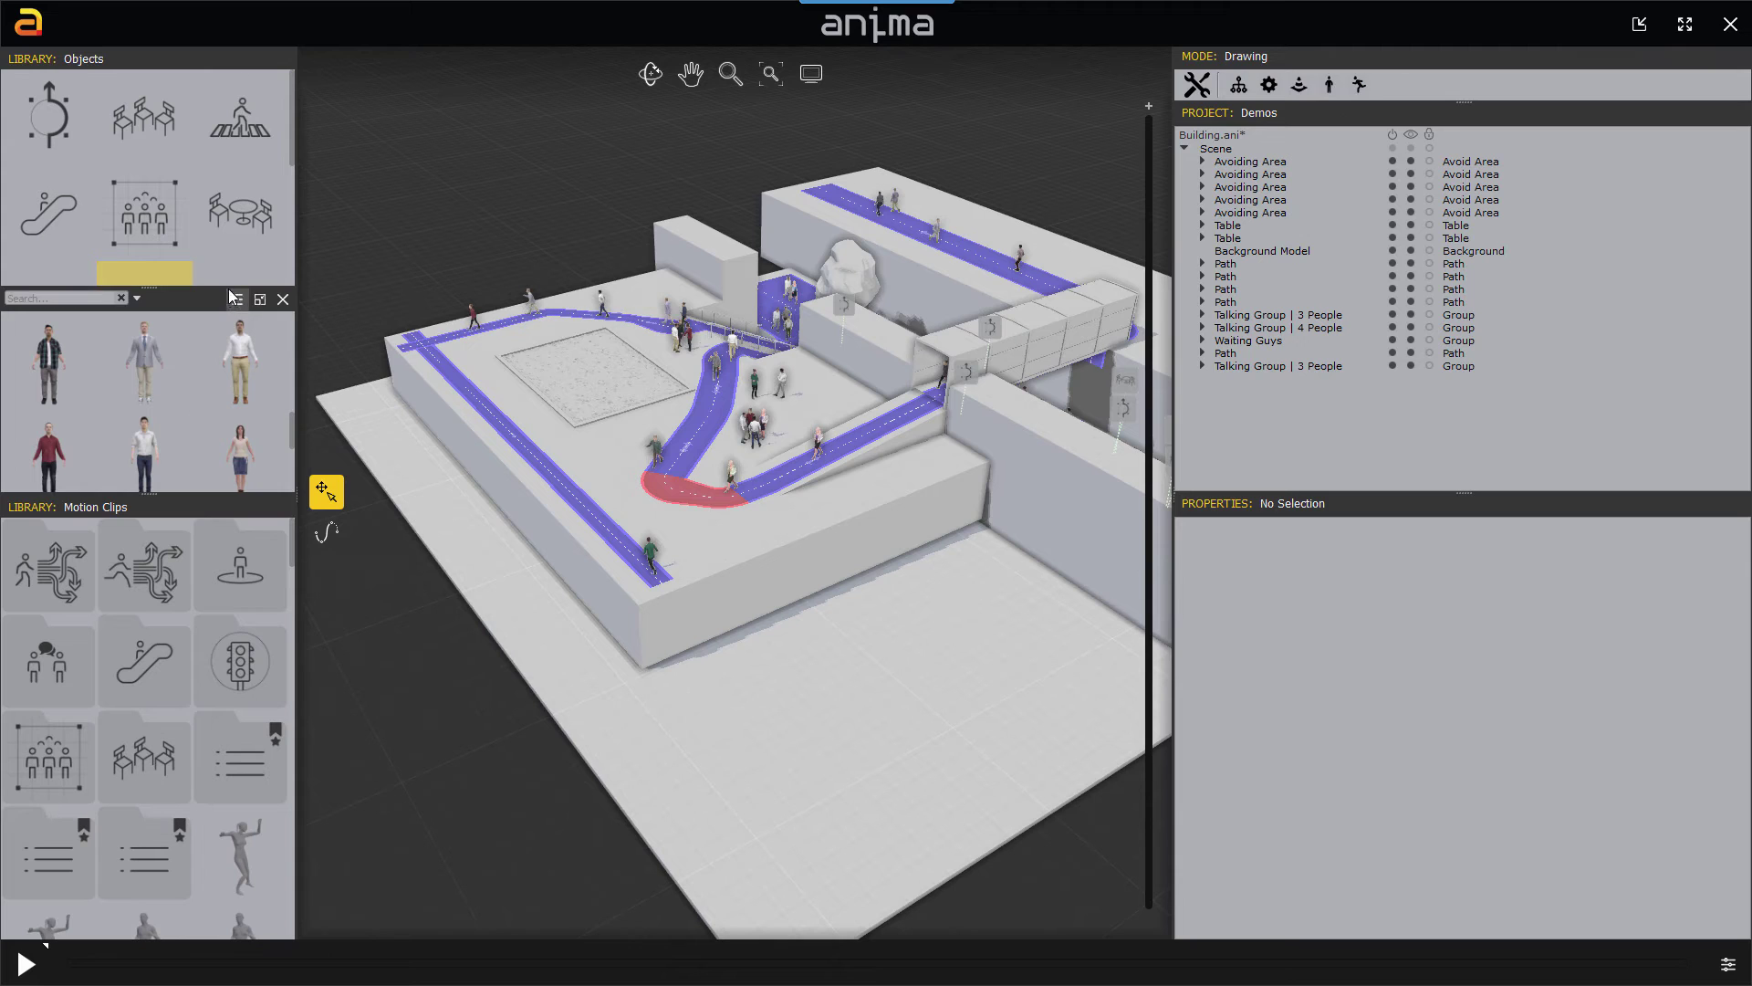
left_click_drag(219, 285, 375, 400)
left_click_drag(160, 62, 219, 310)
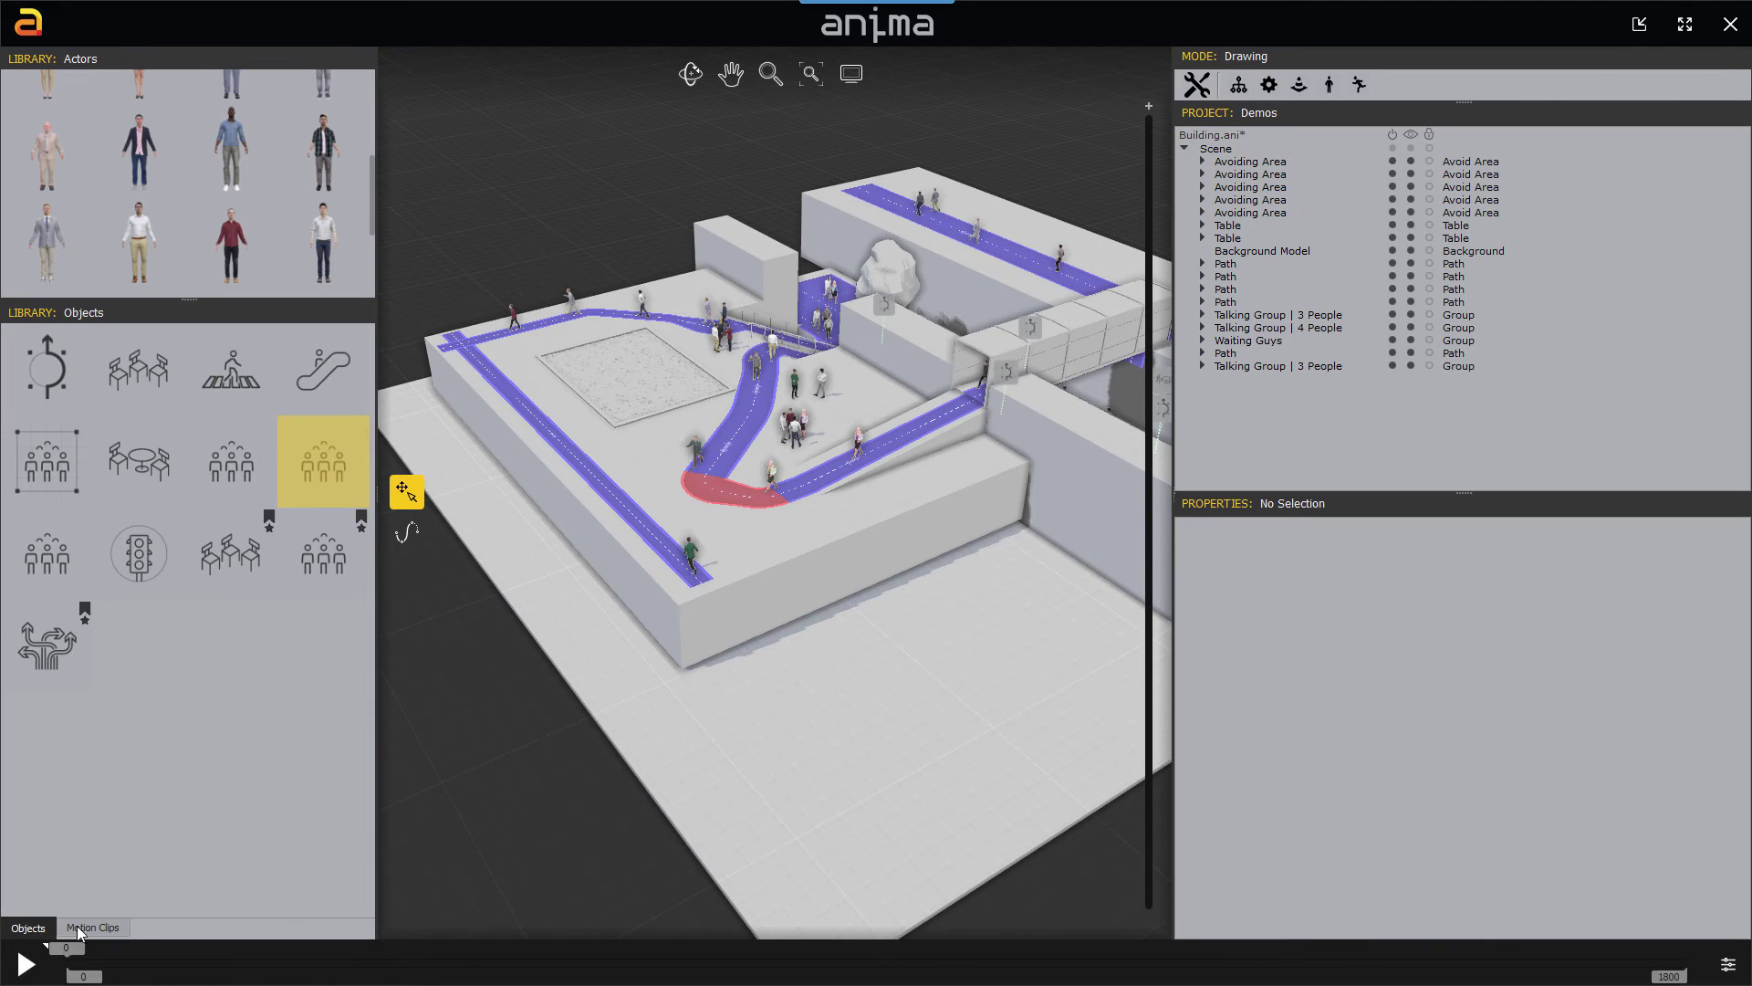
Switch to the Motion Clips library and float it over the viewport.
left_click(79, 928)
left_click(34, 928)
left_click(82, 929)
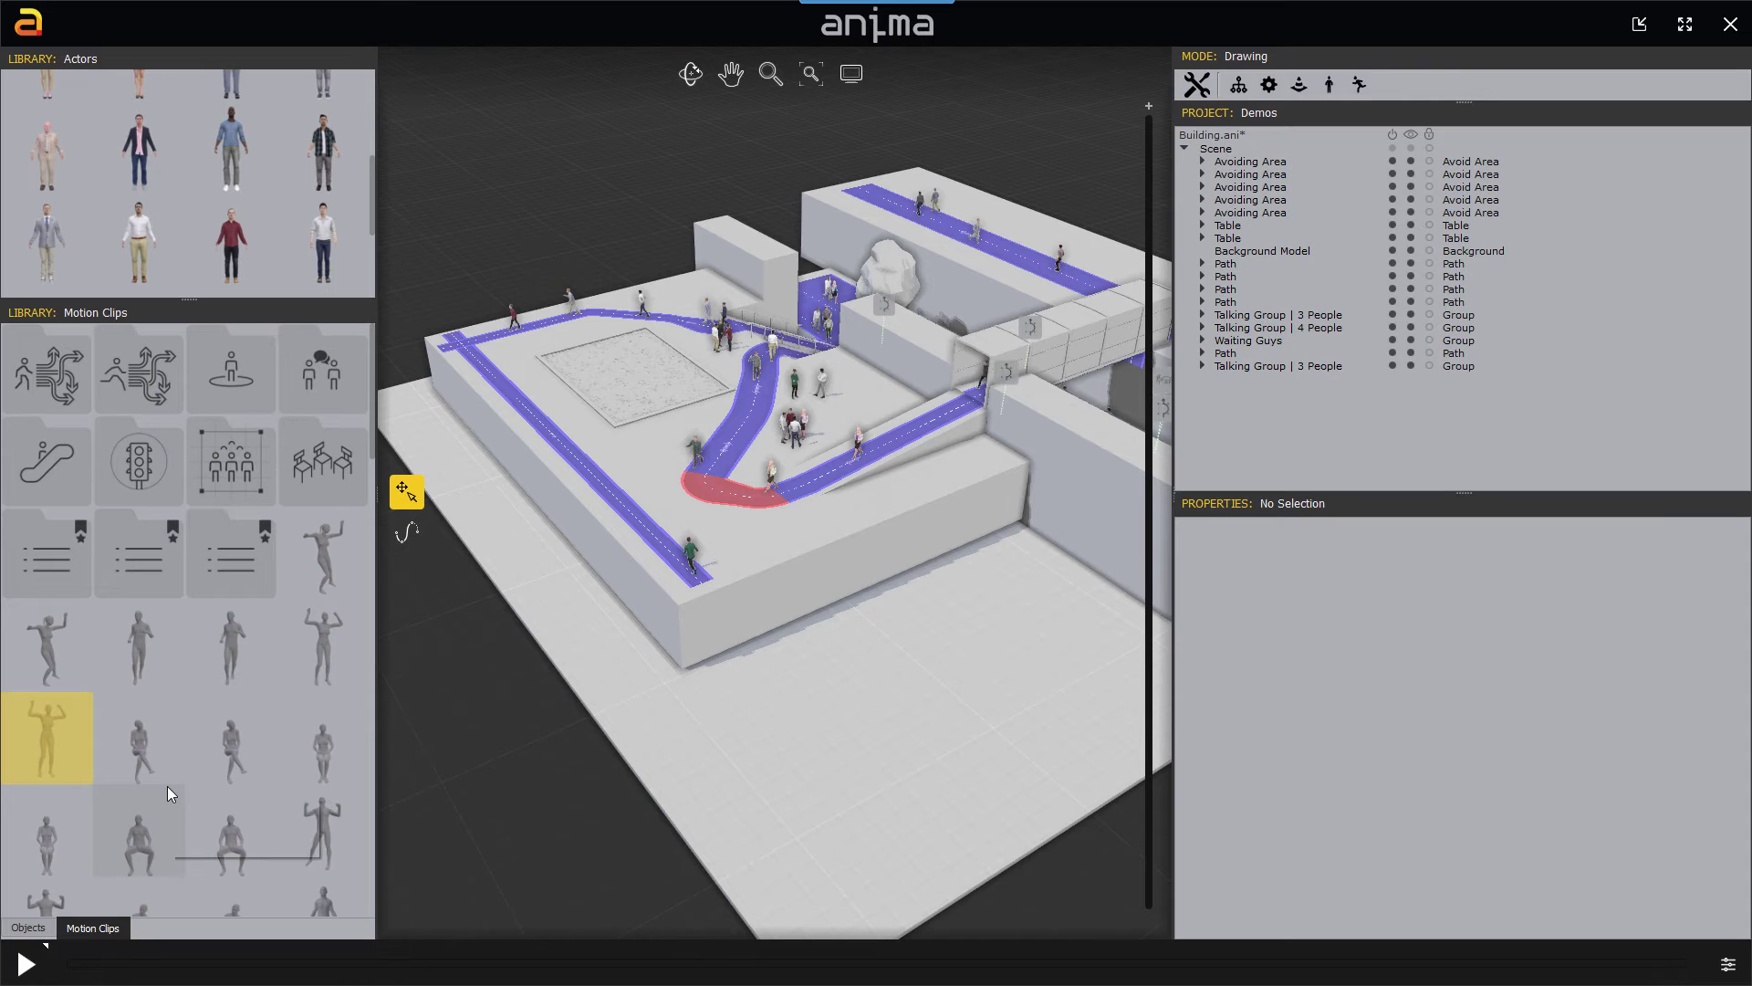
mouse_move(345, 320)
left_click_drag(254, 312, 828, 236)
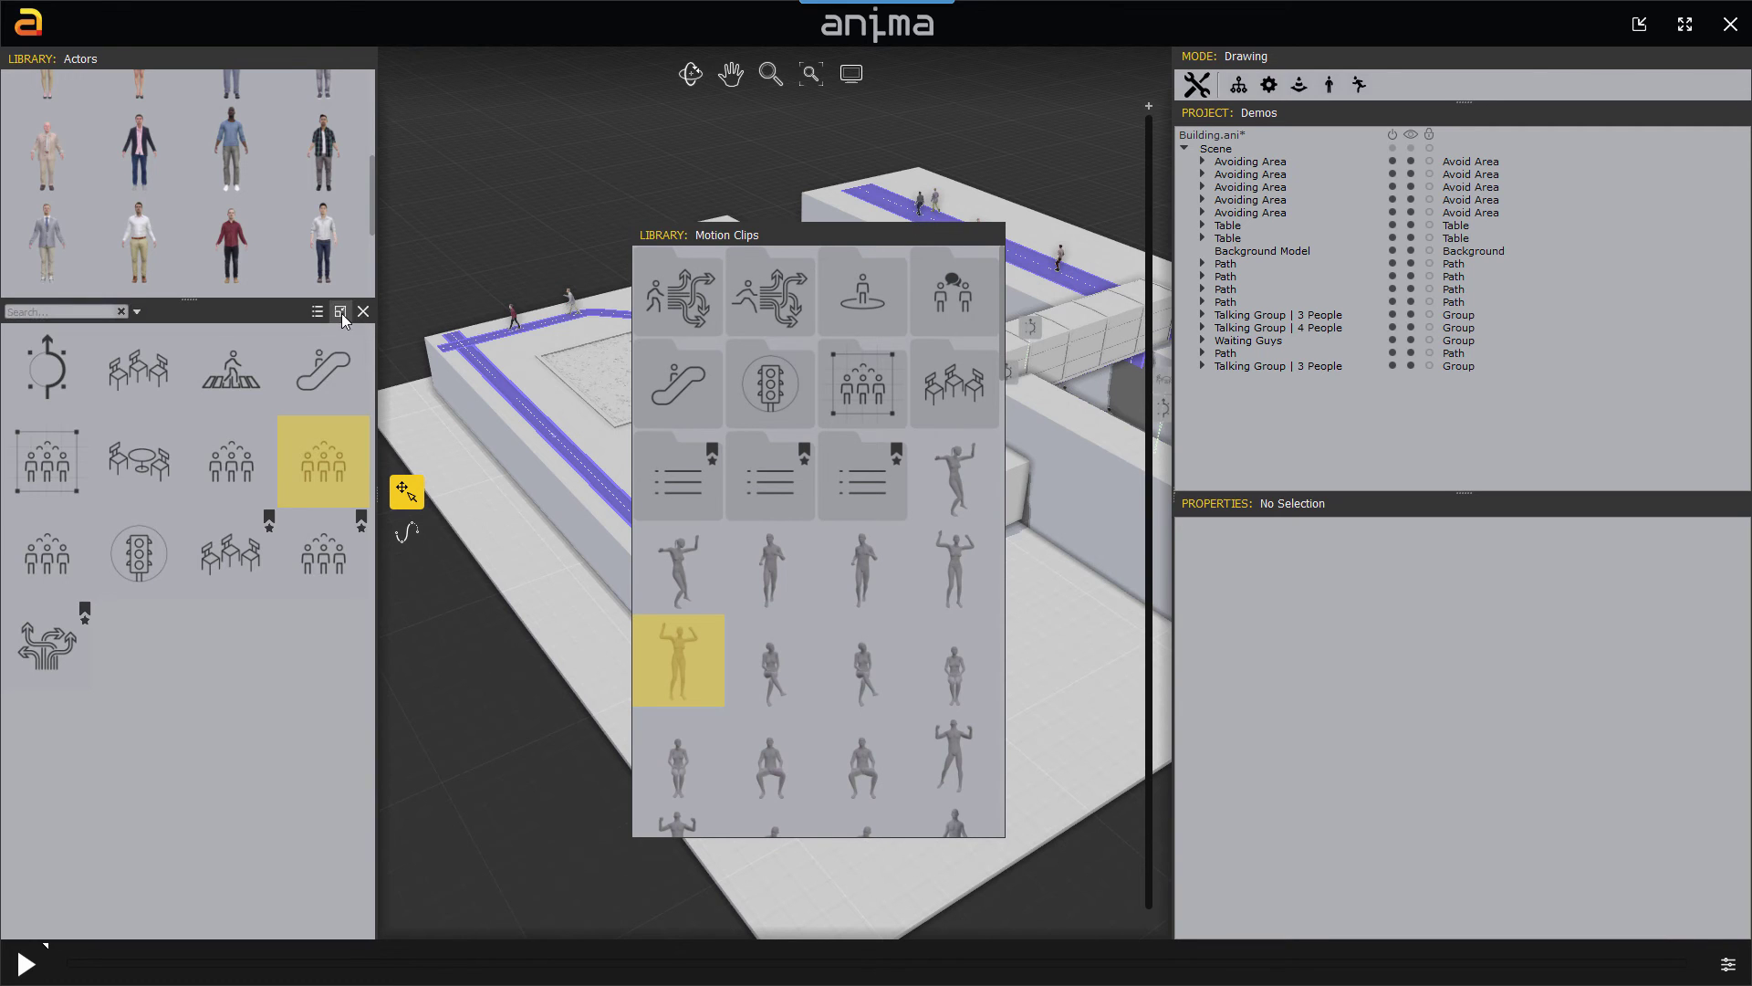
Float and close the Objects library, then dock Motion Clips above Actors.
left_click_drag(341, 314, 549, 292)
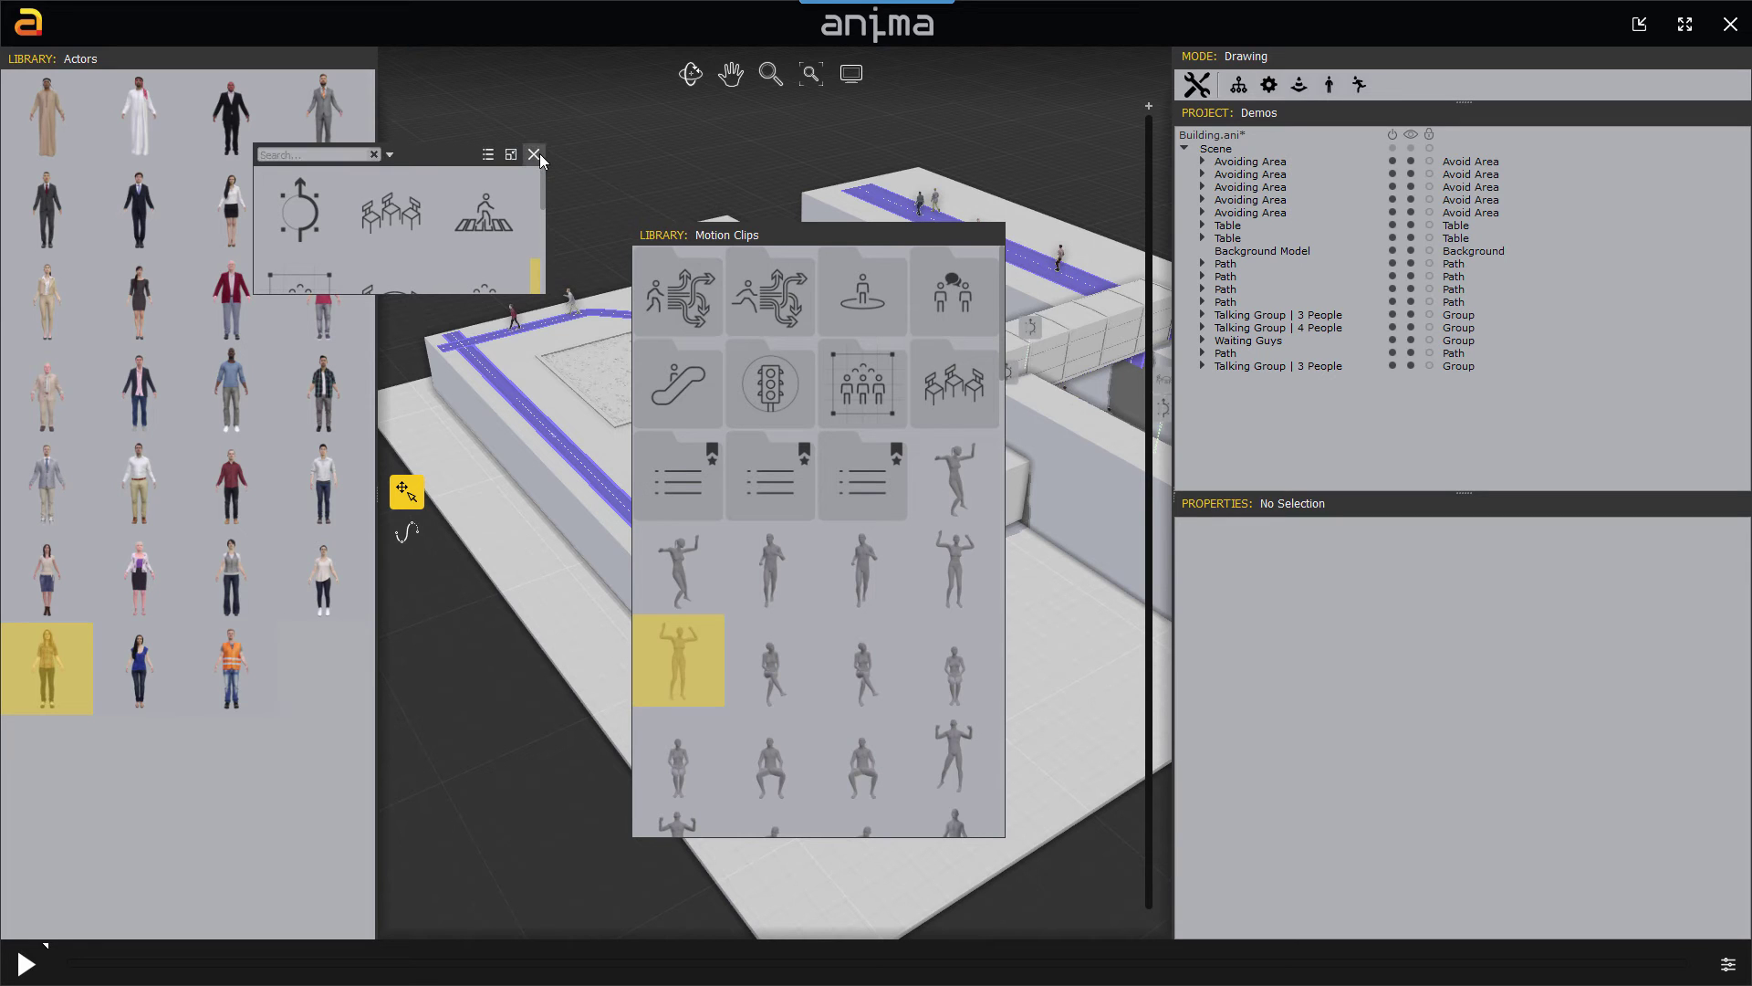
left_click(539, 154)
left_click_drag(795, 230, 170, 70)
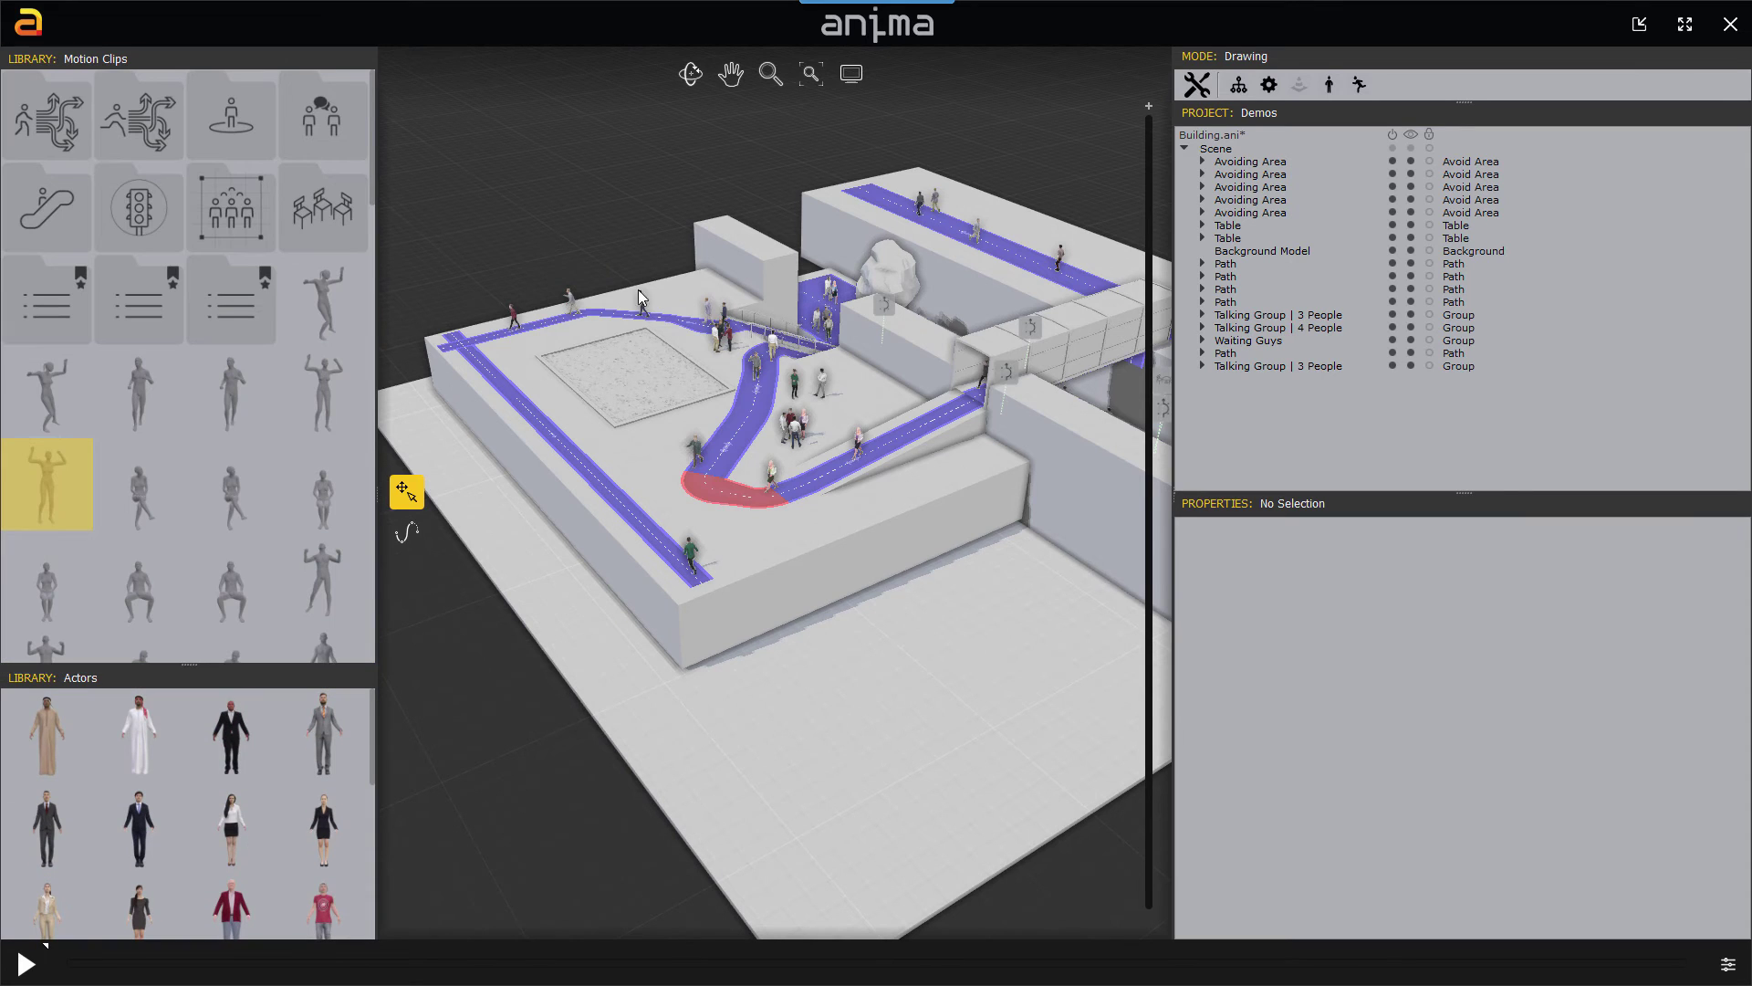
left_click(24, 28)
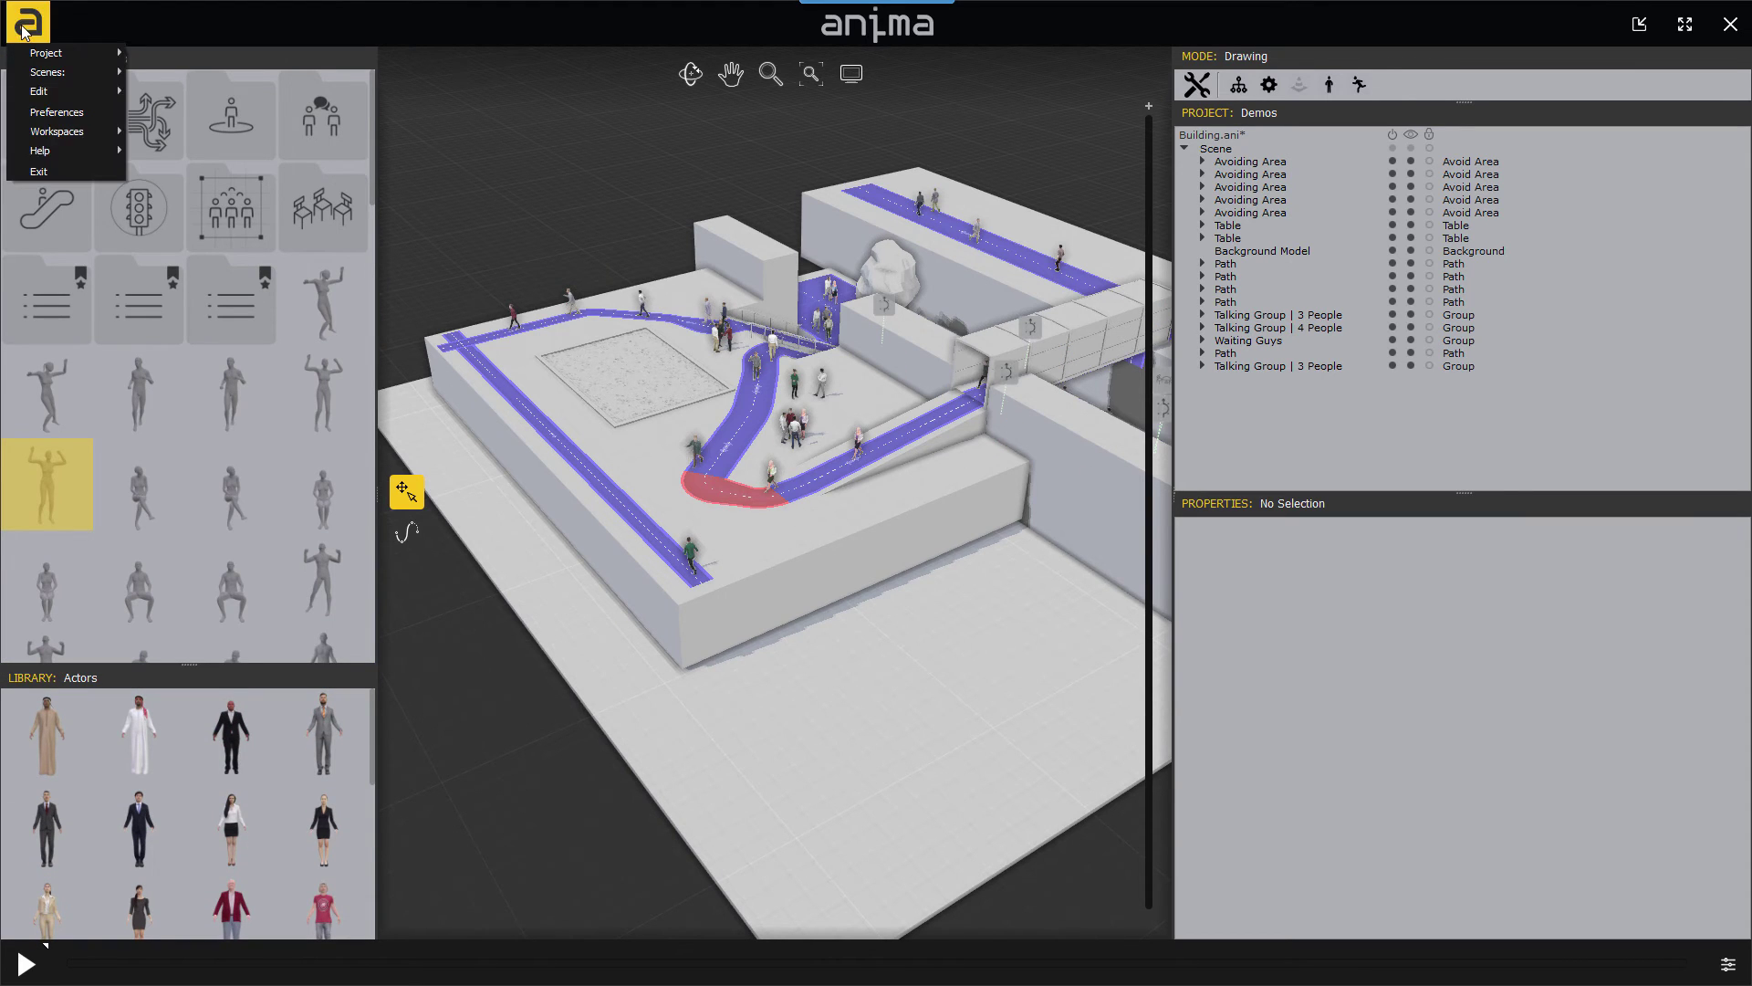
Choose Workspaces > Default Layout to restore the stacked Objects, Actors and Motion Clips libraries.
left_click(159, 151)
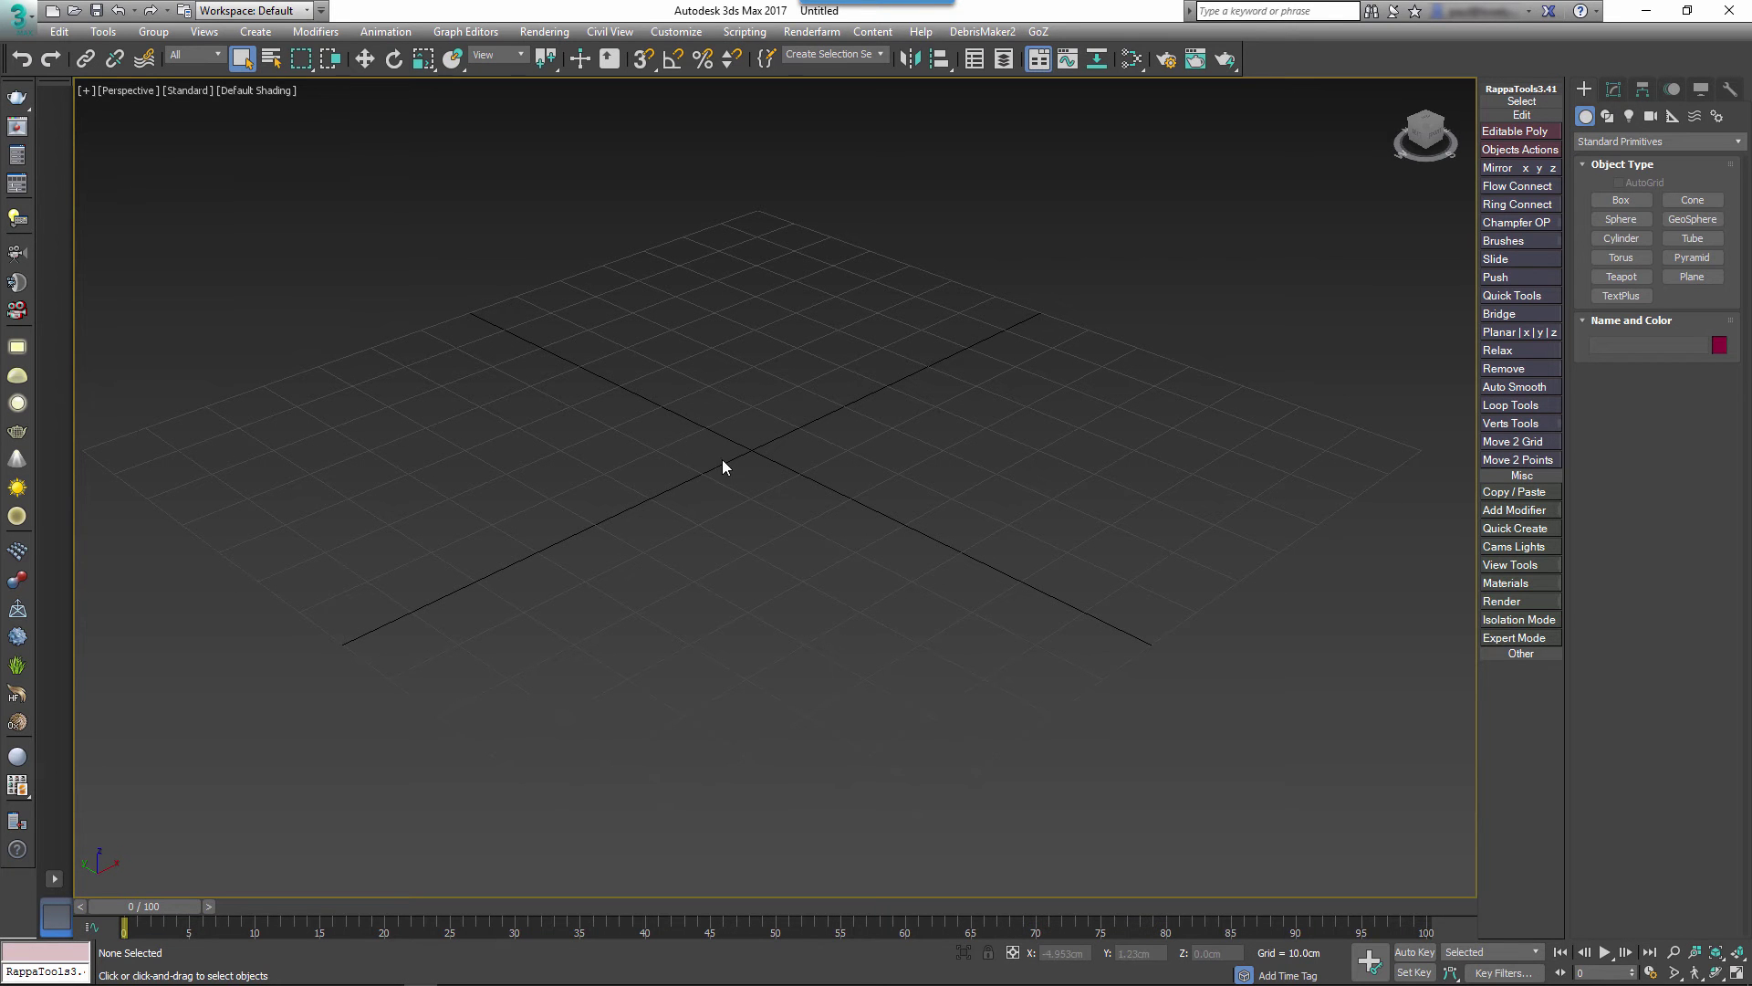
Import Demos.aniproj from the Anima Demos folder using the anima2 (*.ANIPROJ) file type.
left_click(33, 21)
left_click(52, 270)
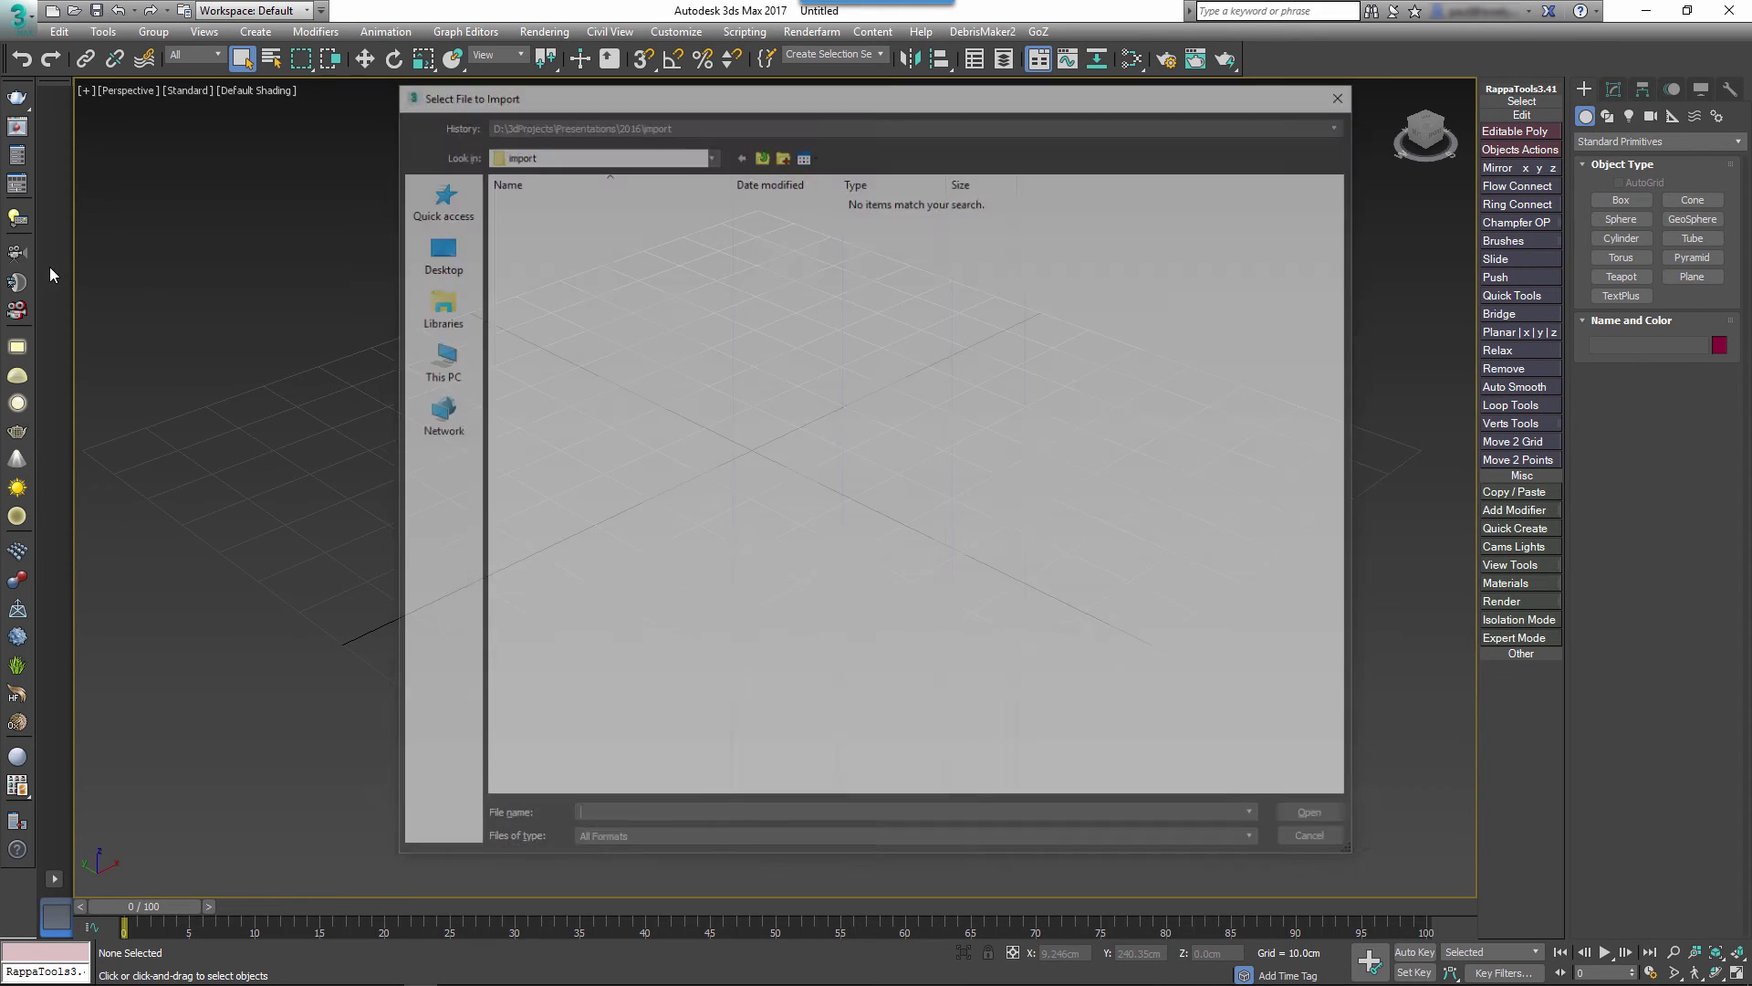
left_click(786, 847)
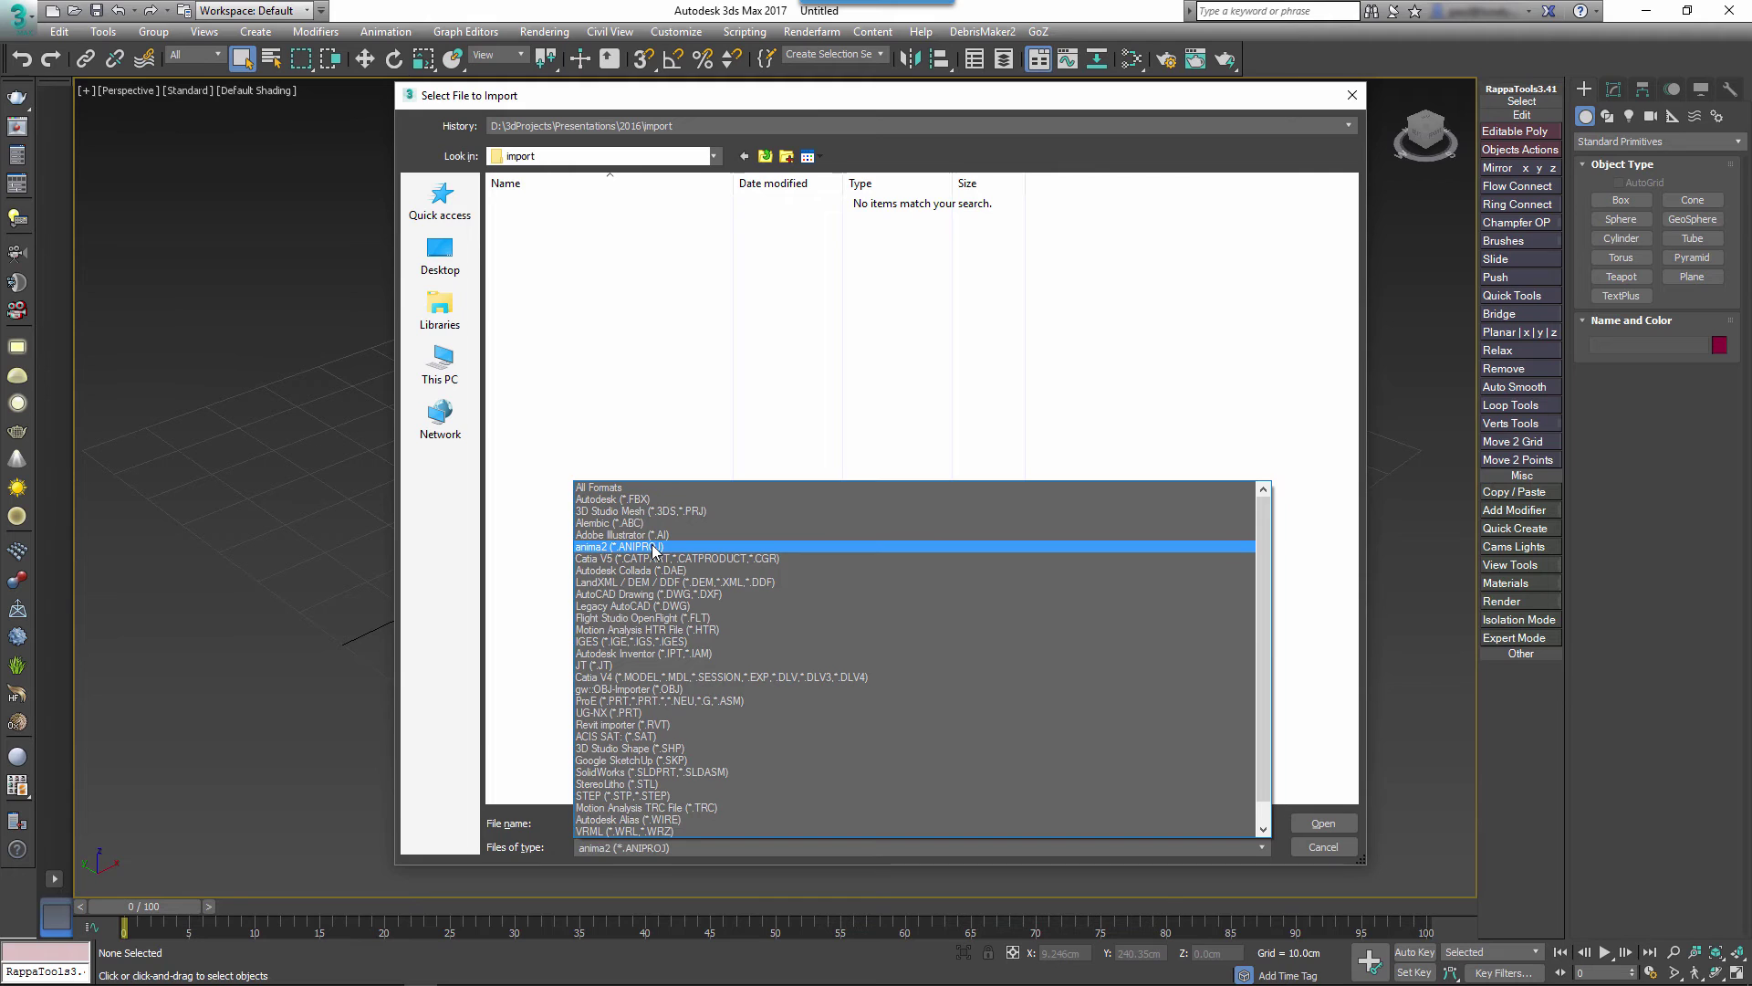
left_click(654, 546)
left_click(629, 126)
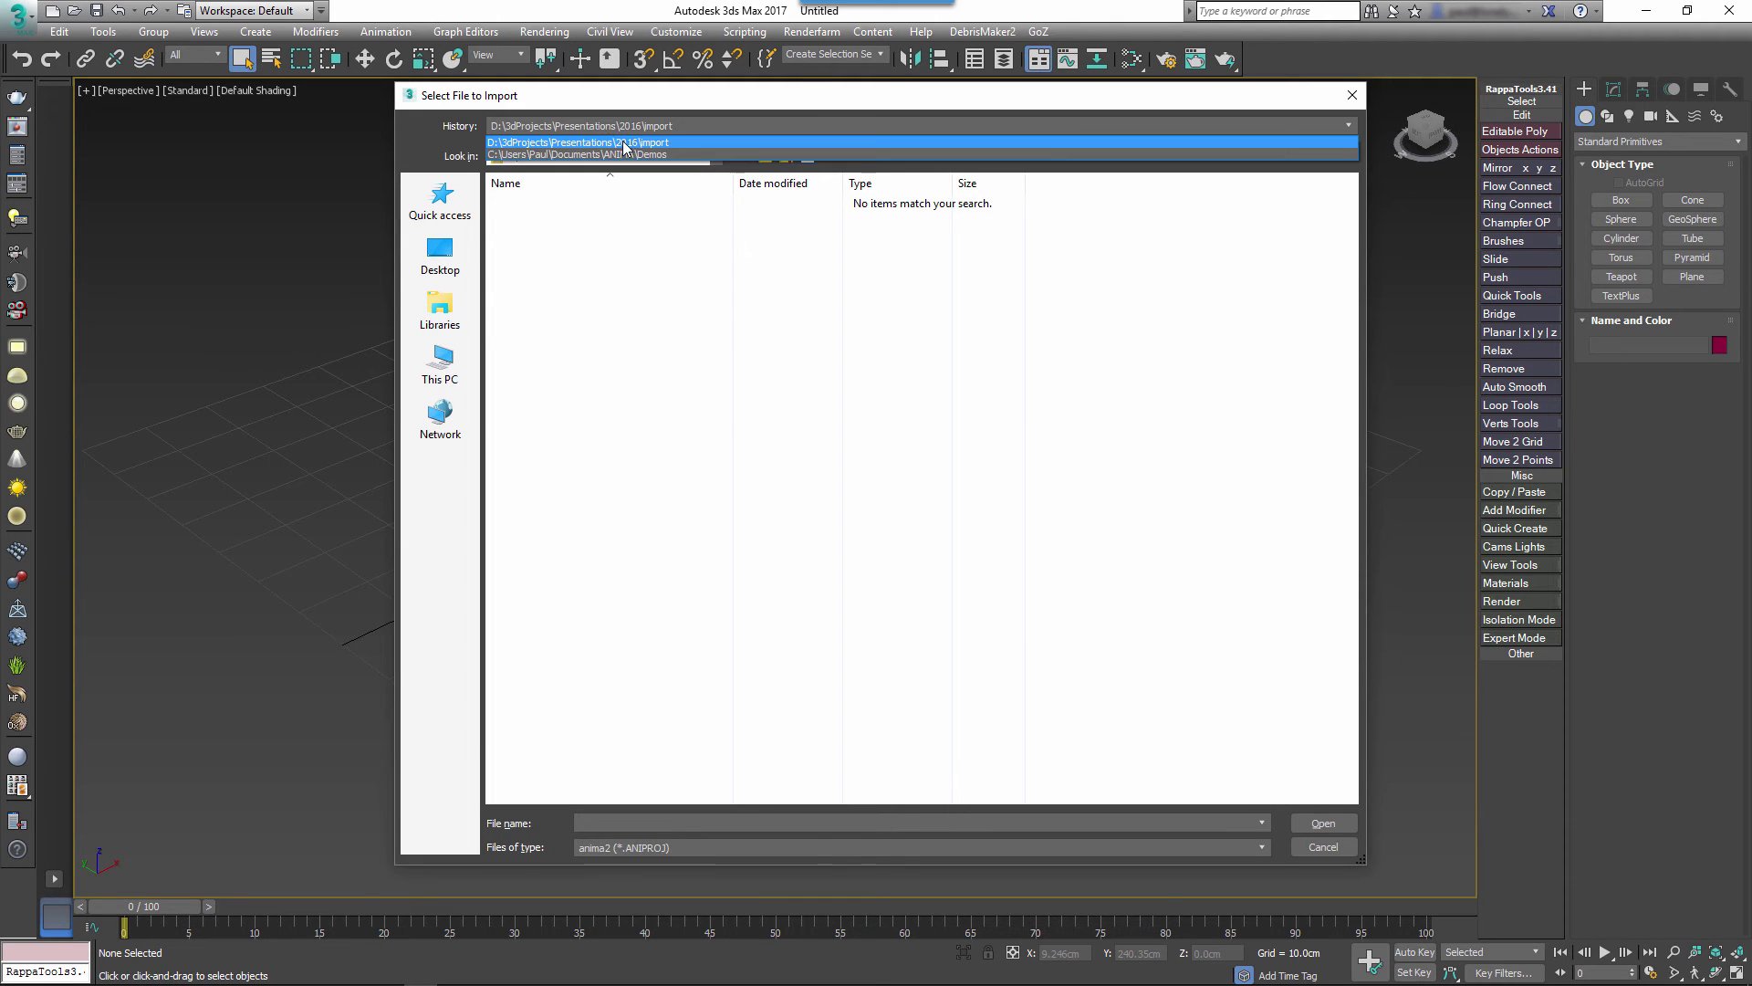
left_click(629, 126)
left_click(629, 126)
left_click(629, 159)
left_click(556, 308)
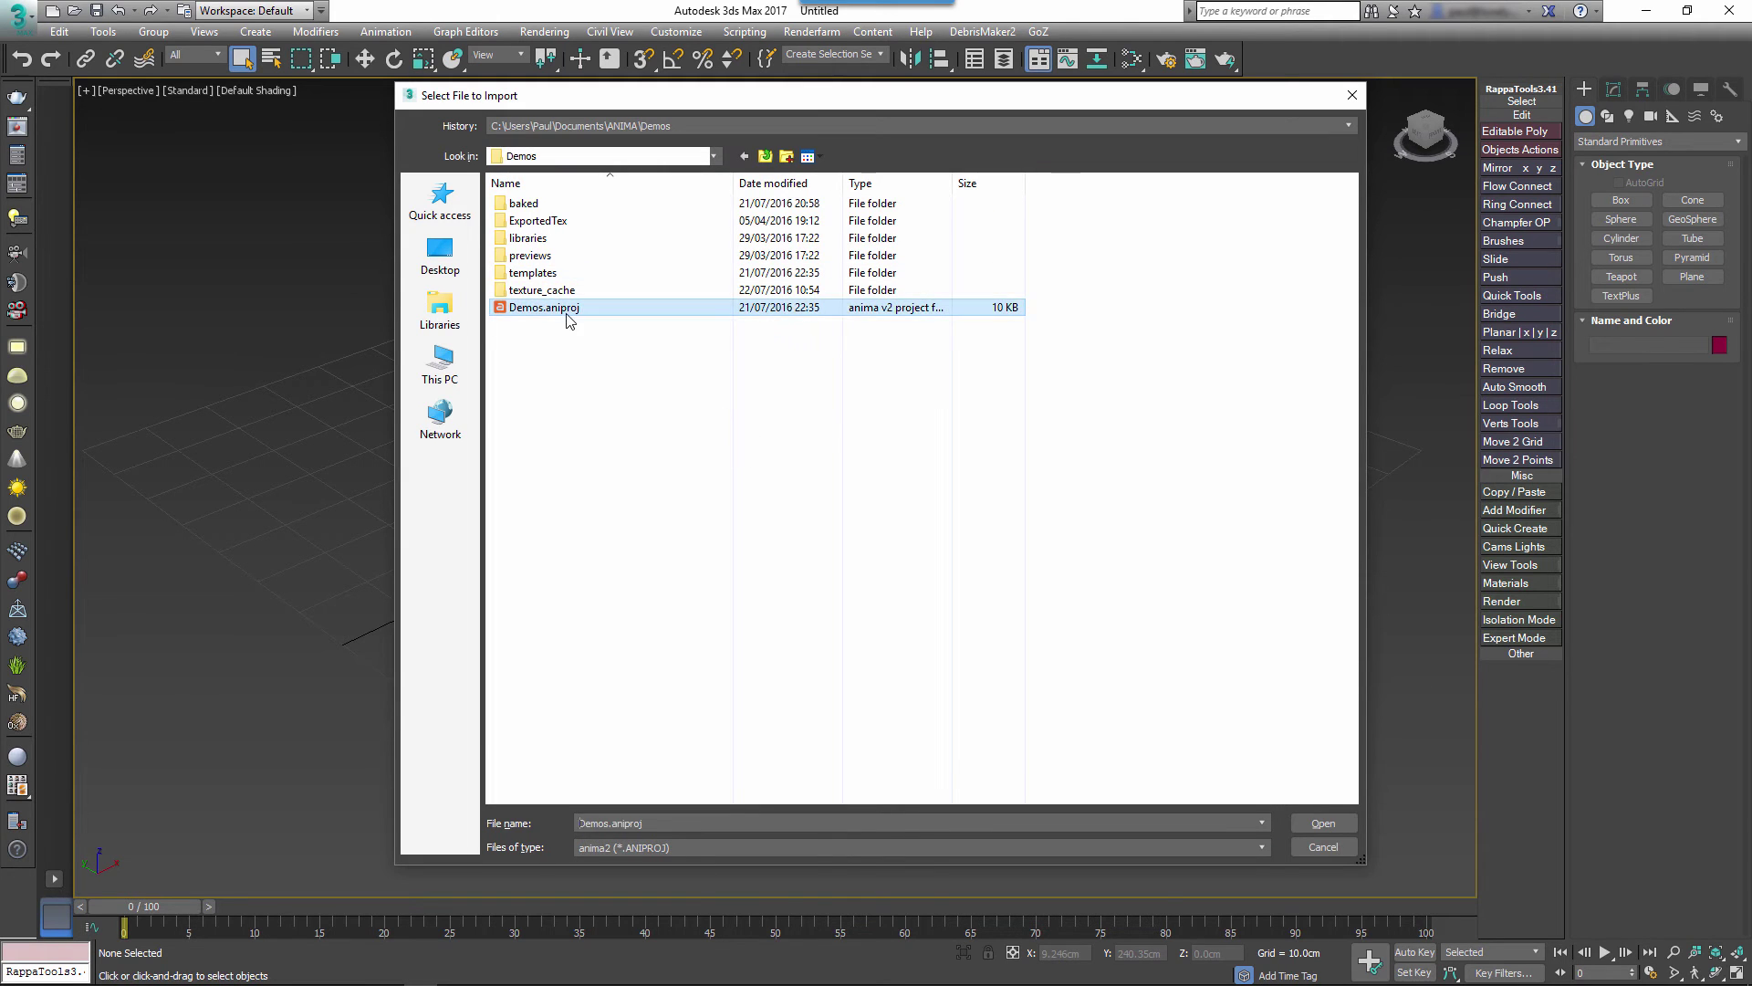
left_click(1323, 823)
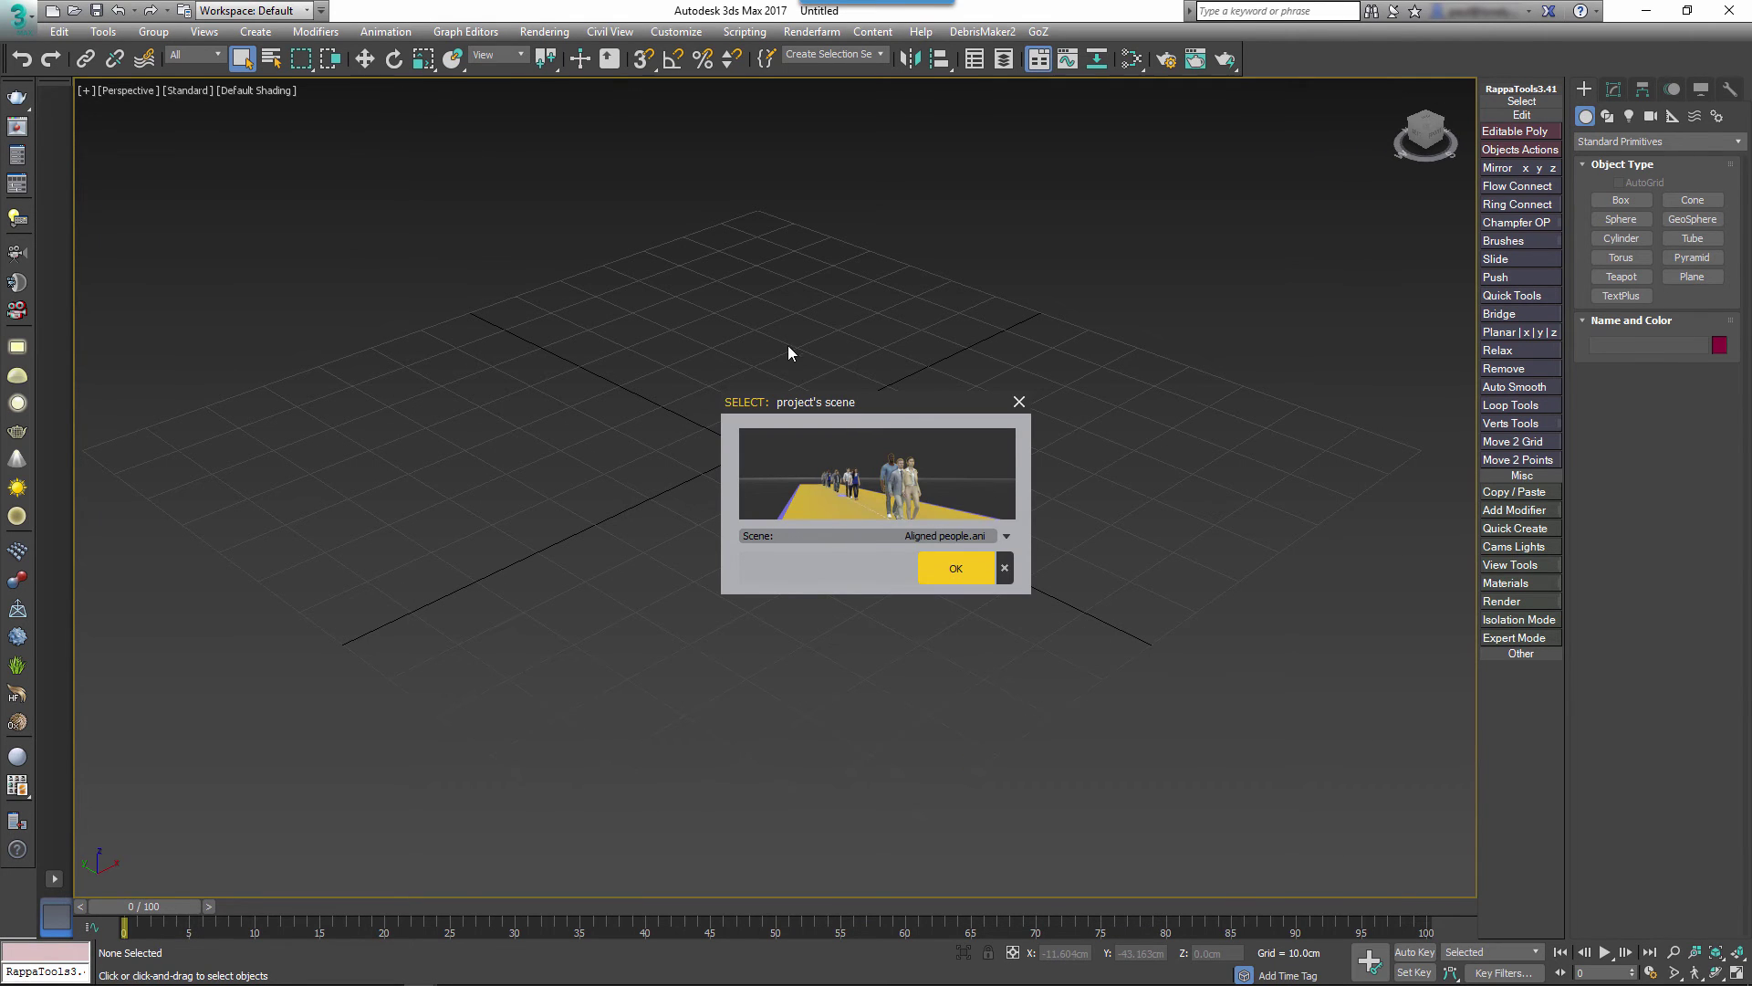
Pick Baked_Crowd.ani from the project's scene list and confirm loading it.
left_click(840, 542)
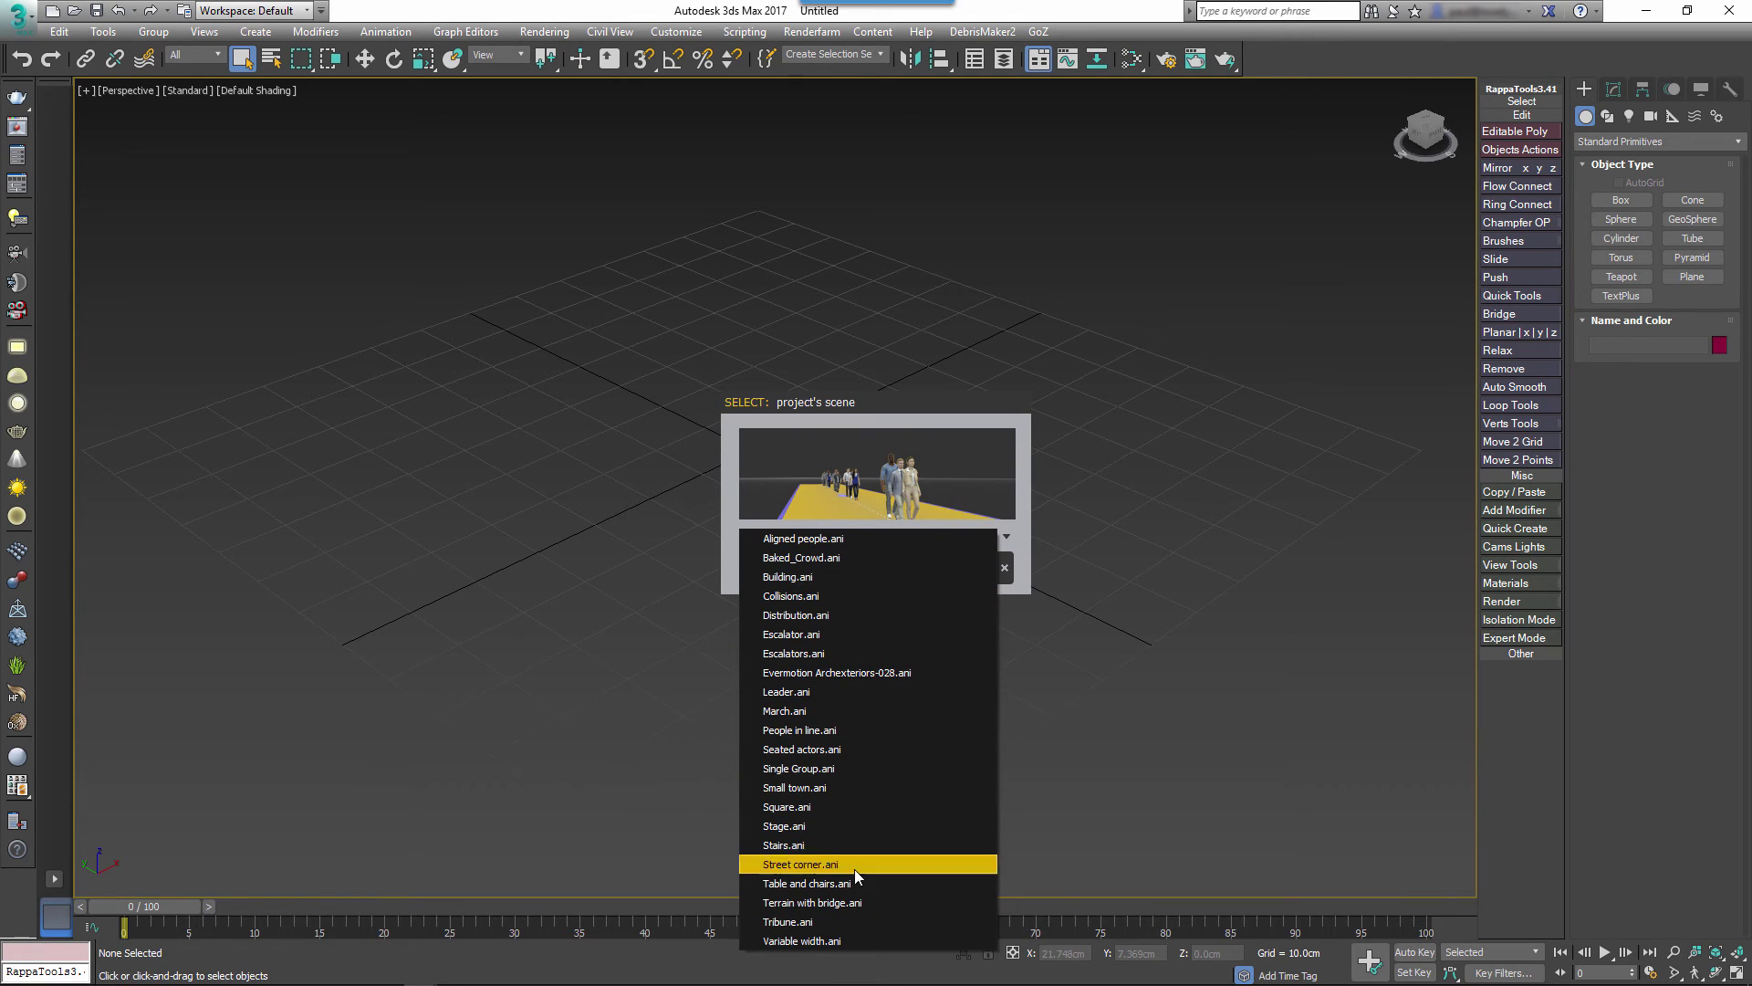
left_click(847, 558)
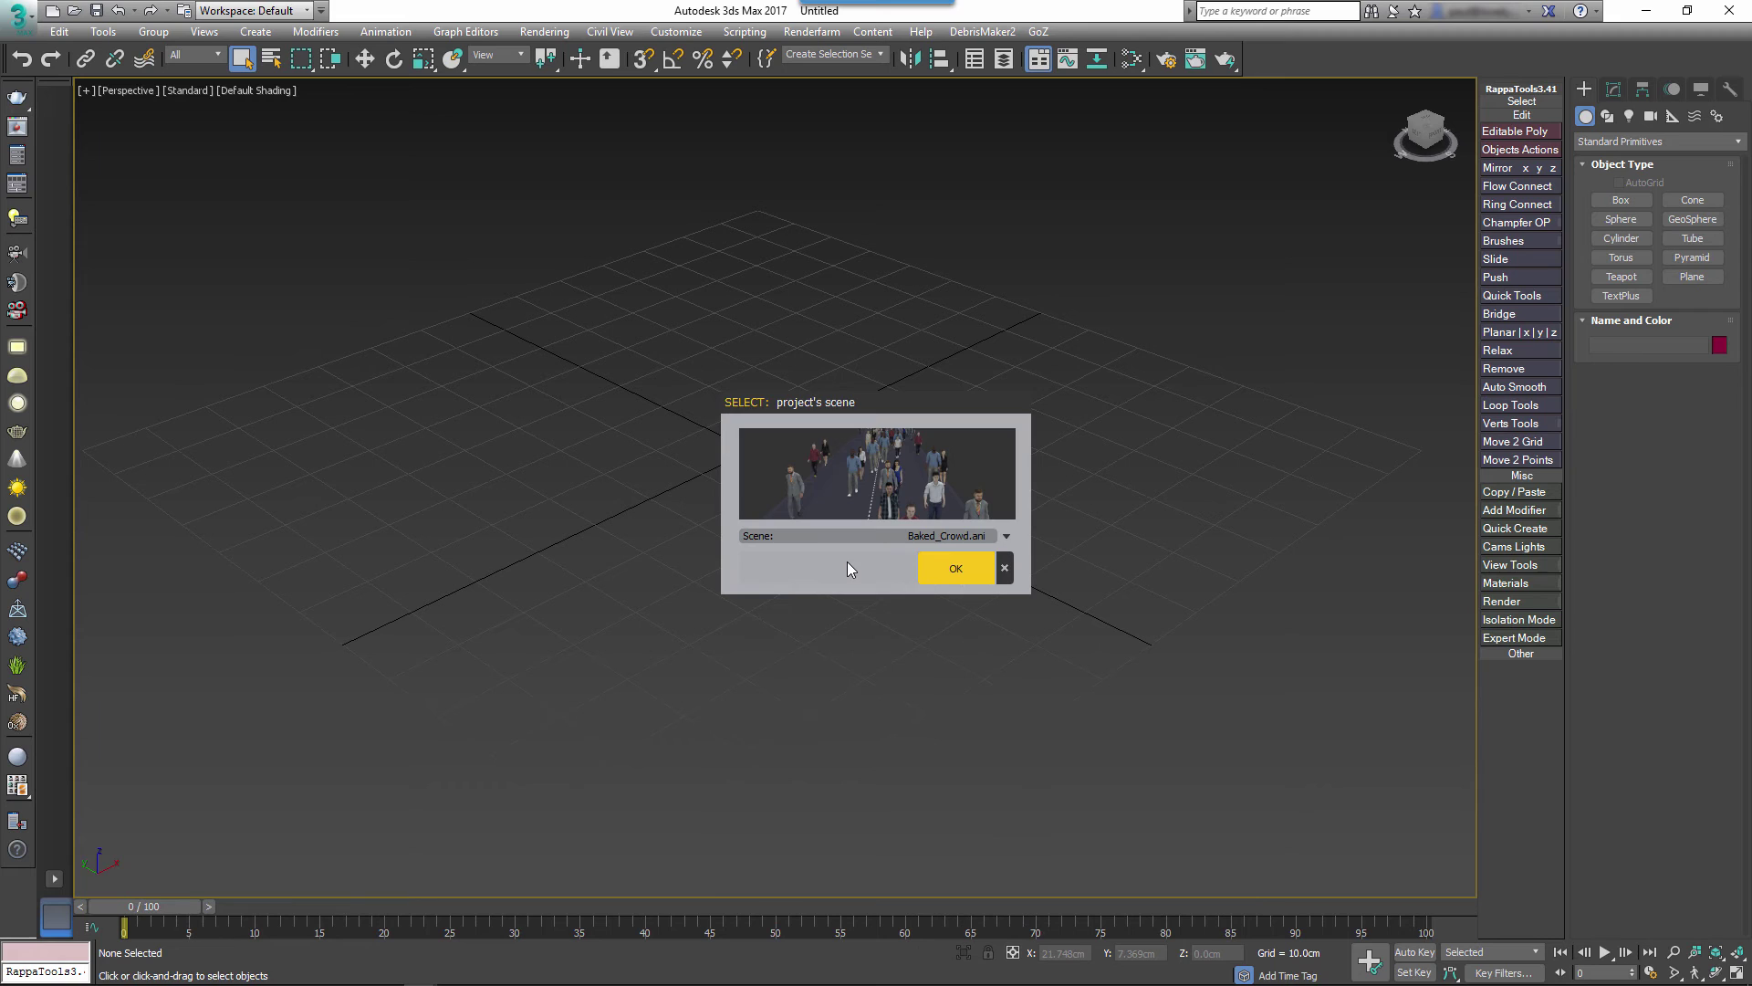
left_click(935, 571)
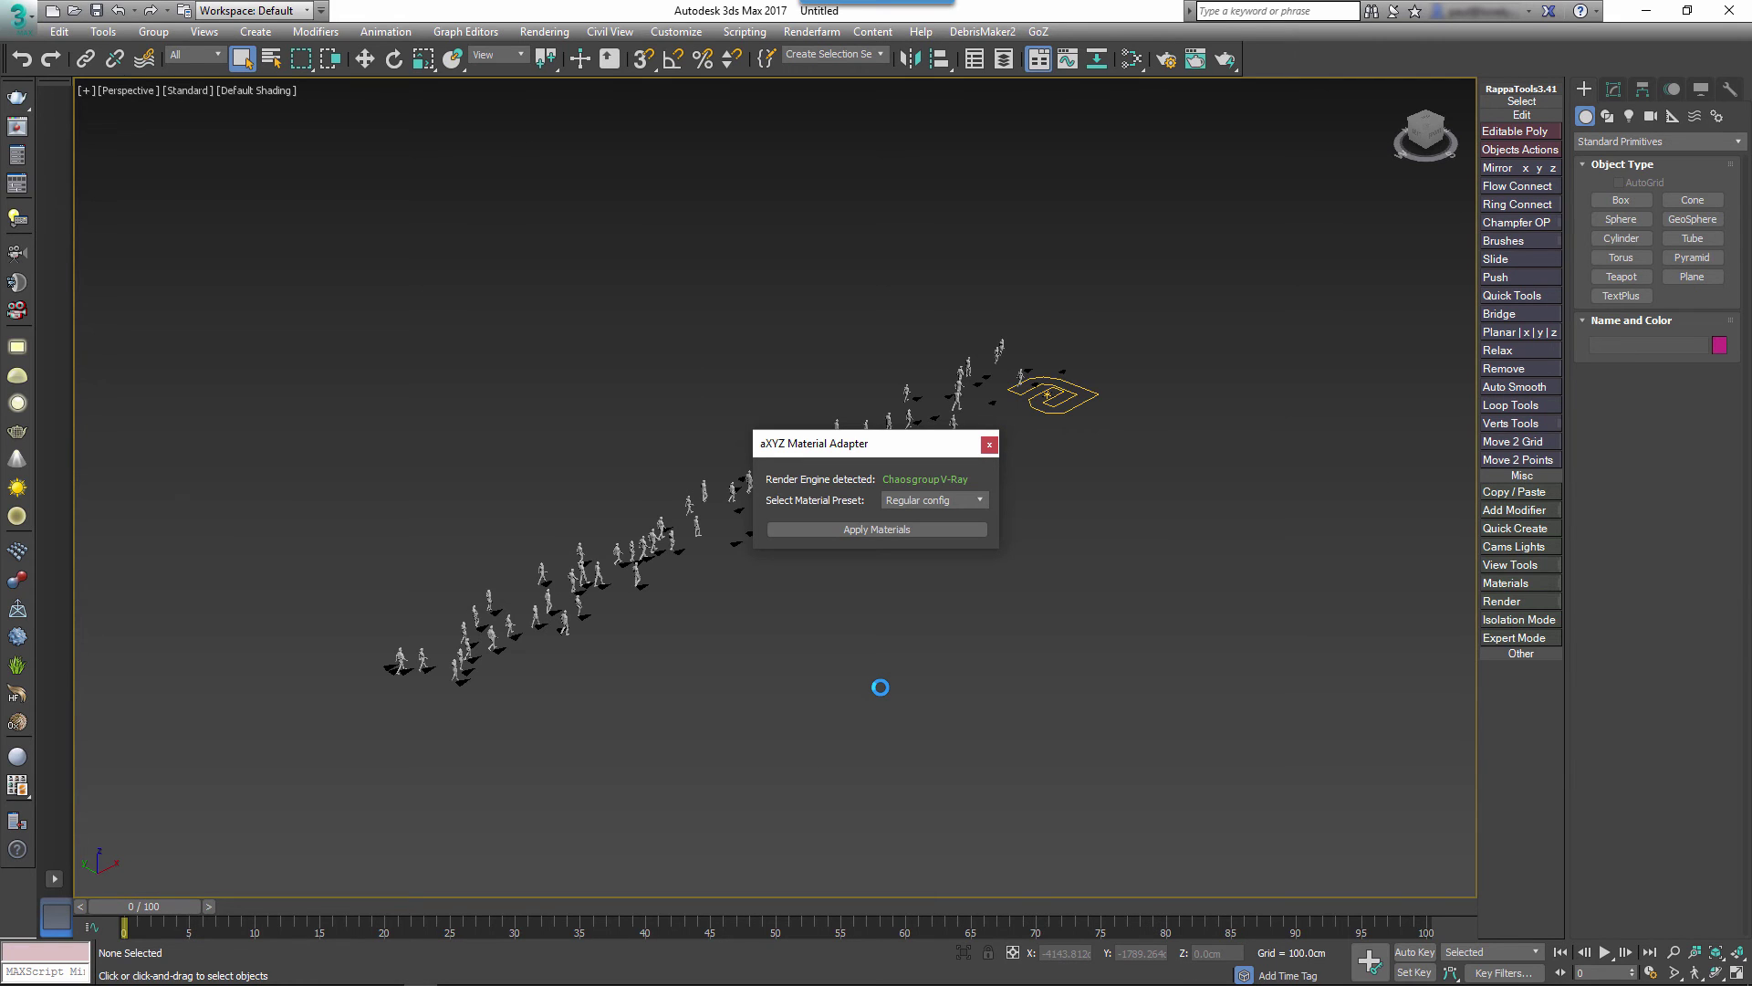
Apply the aXYZ Material Adapter's Regular config preset materials to the crowd.
left_click_drag(871, 438, 804, 393)
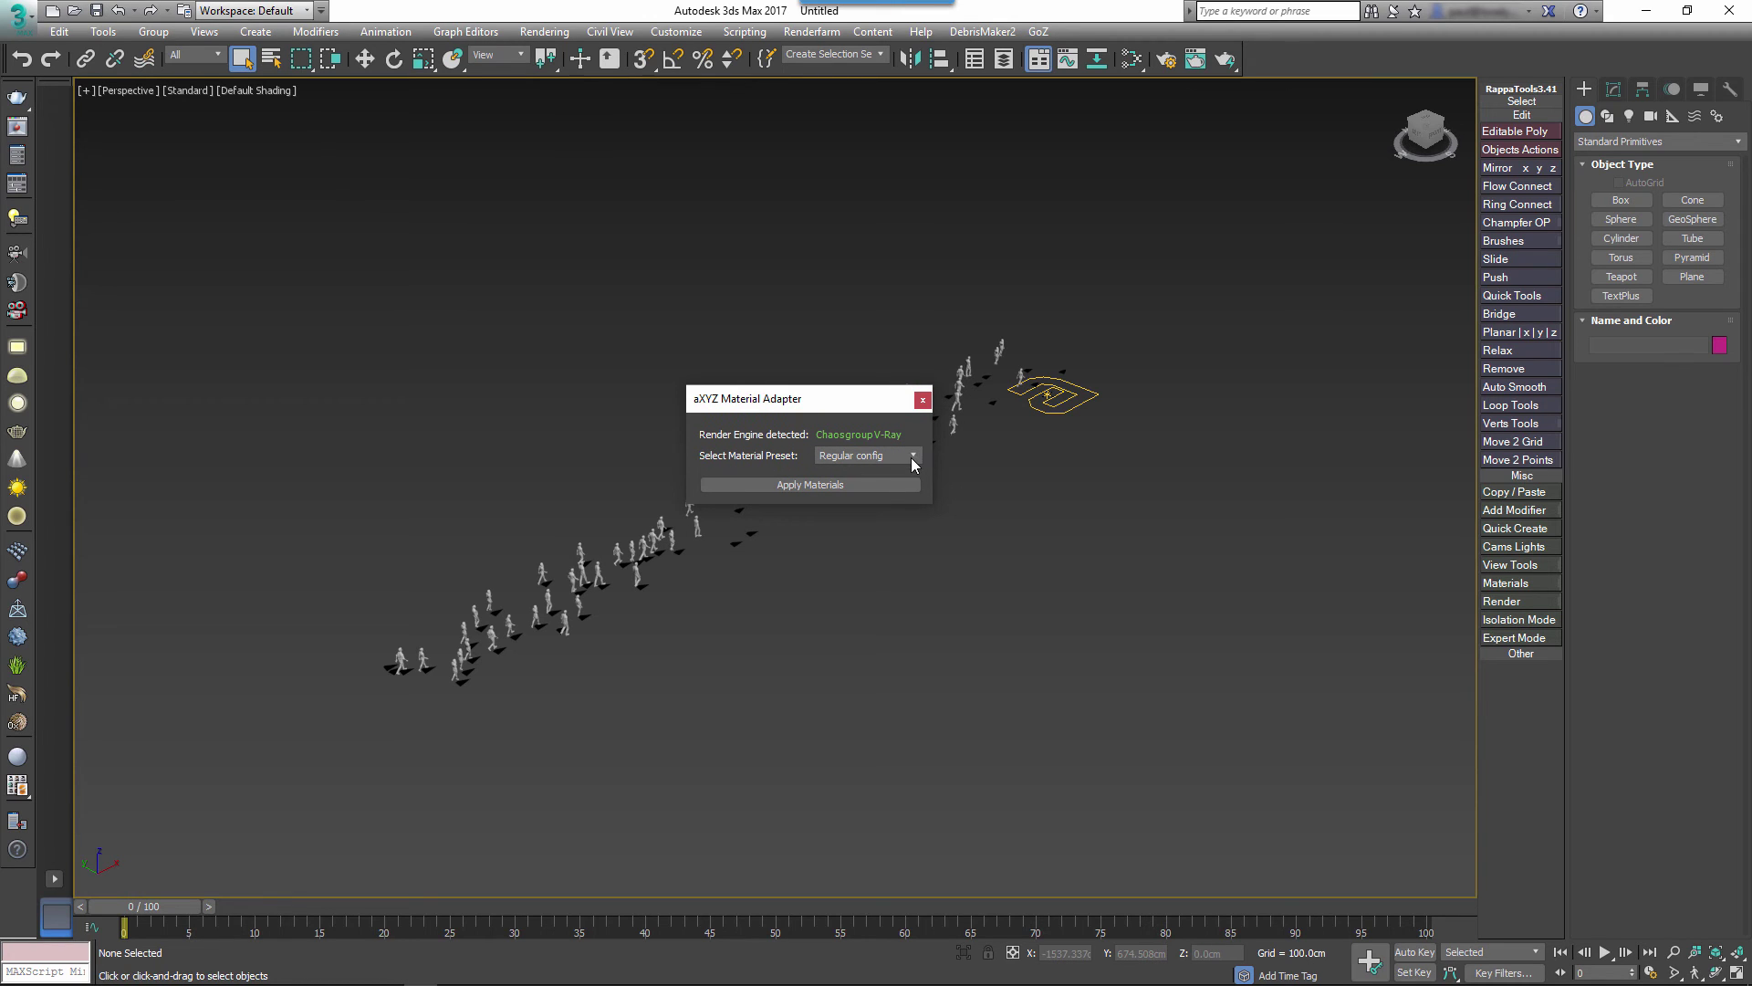
left_click(912, 456)
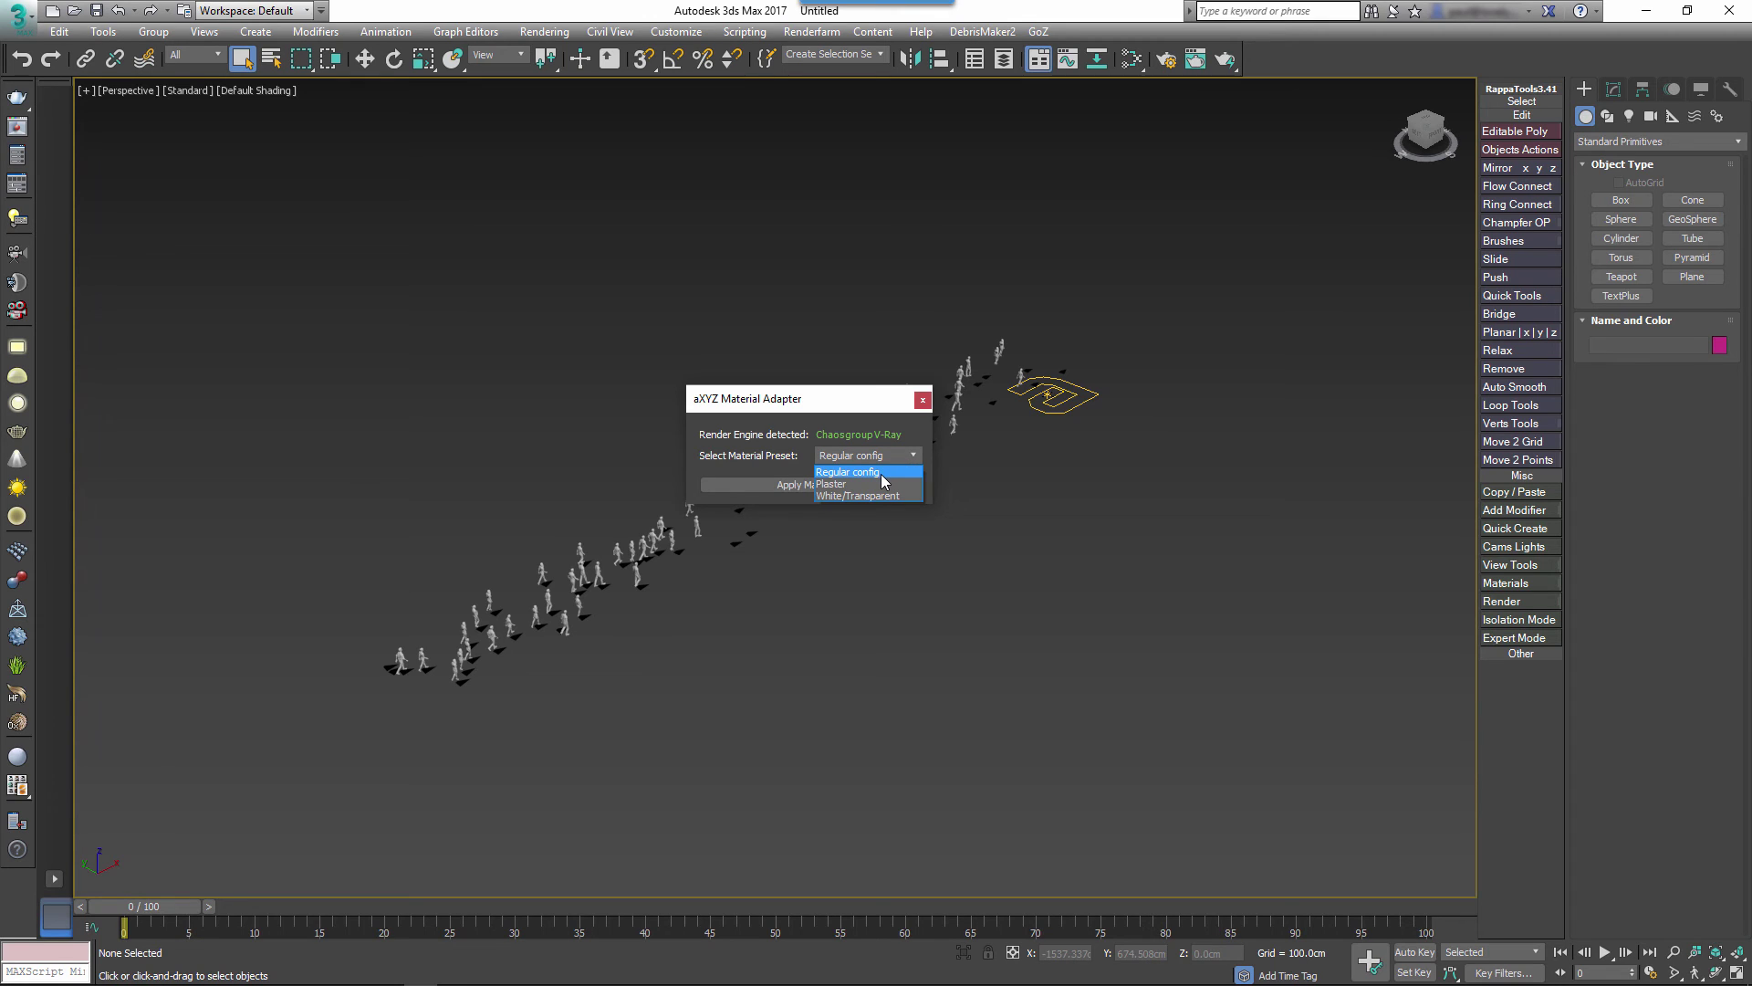
left_click(883, 474)
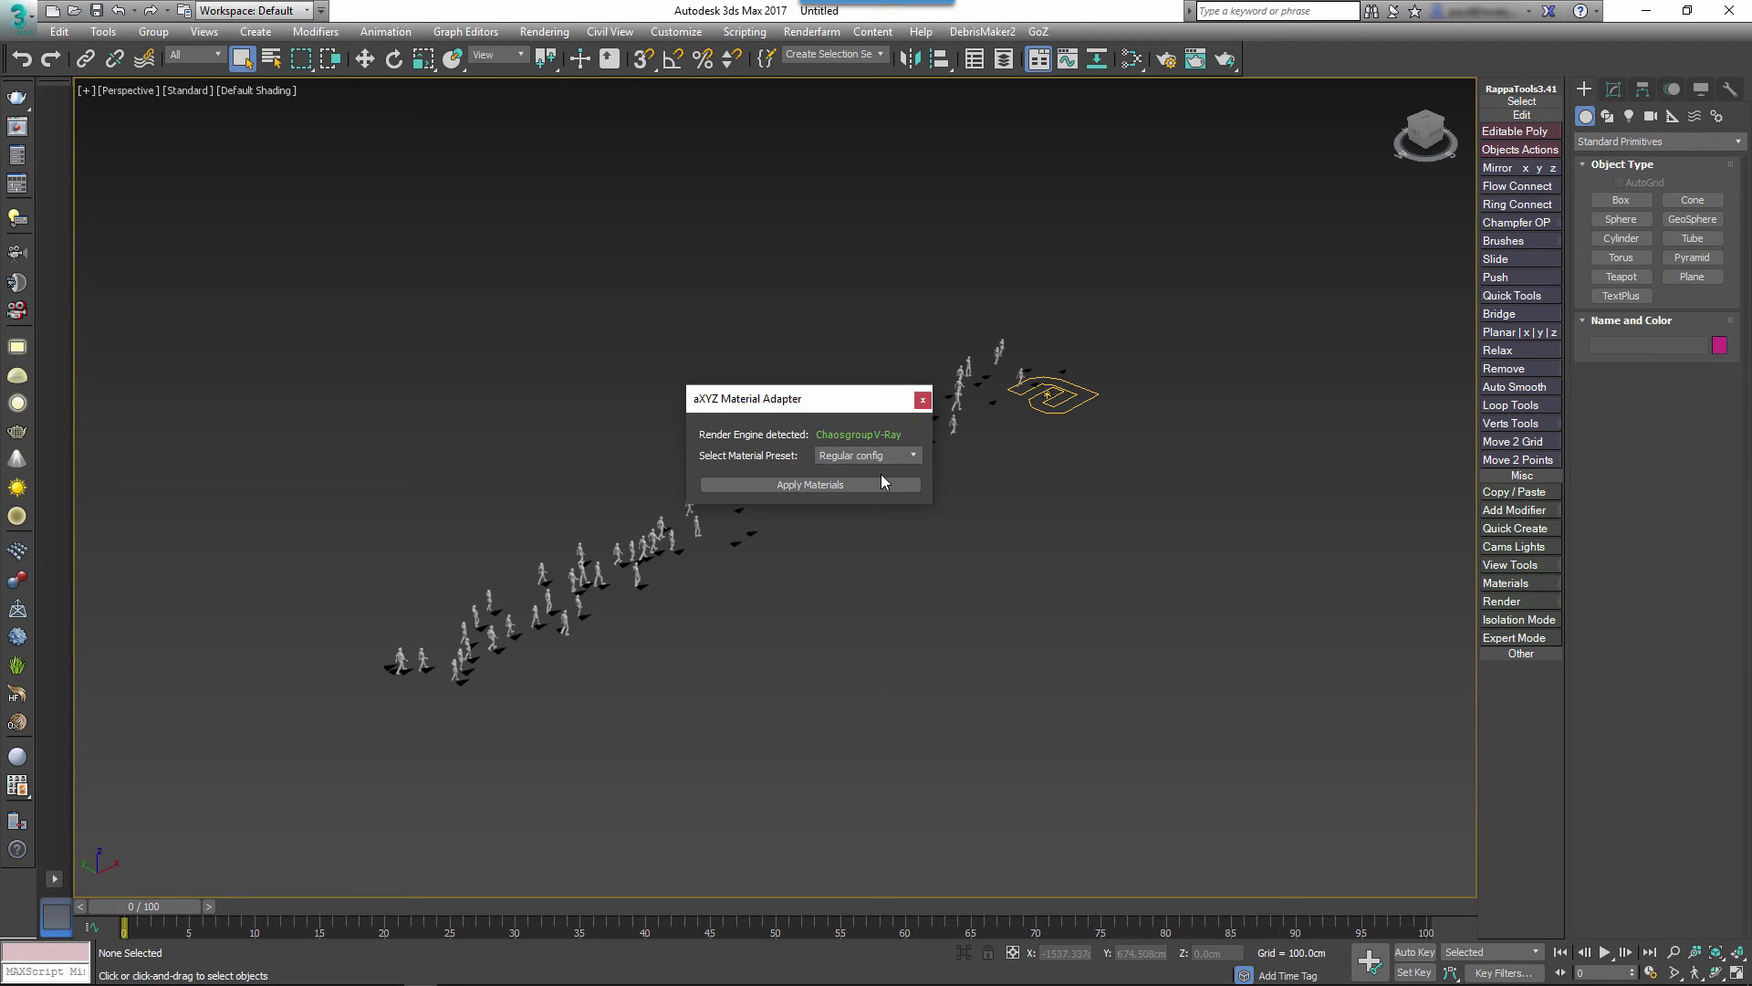
left_click(864, 488)
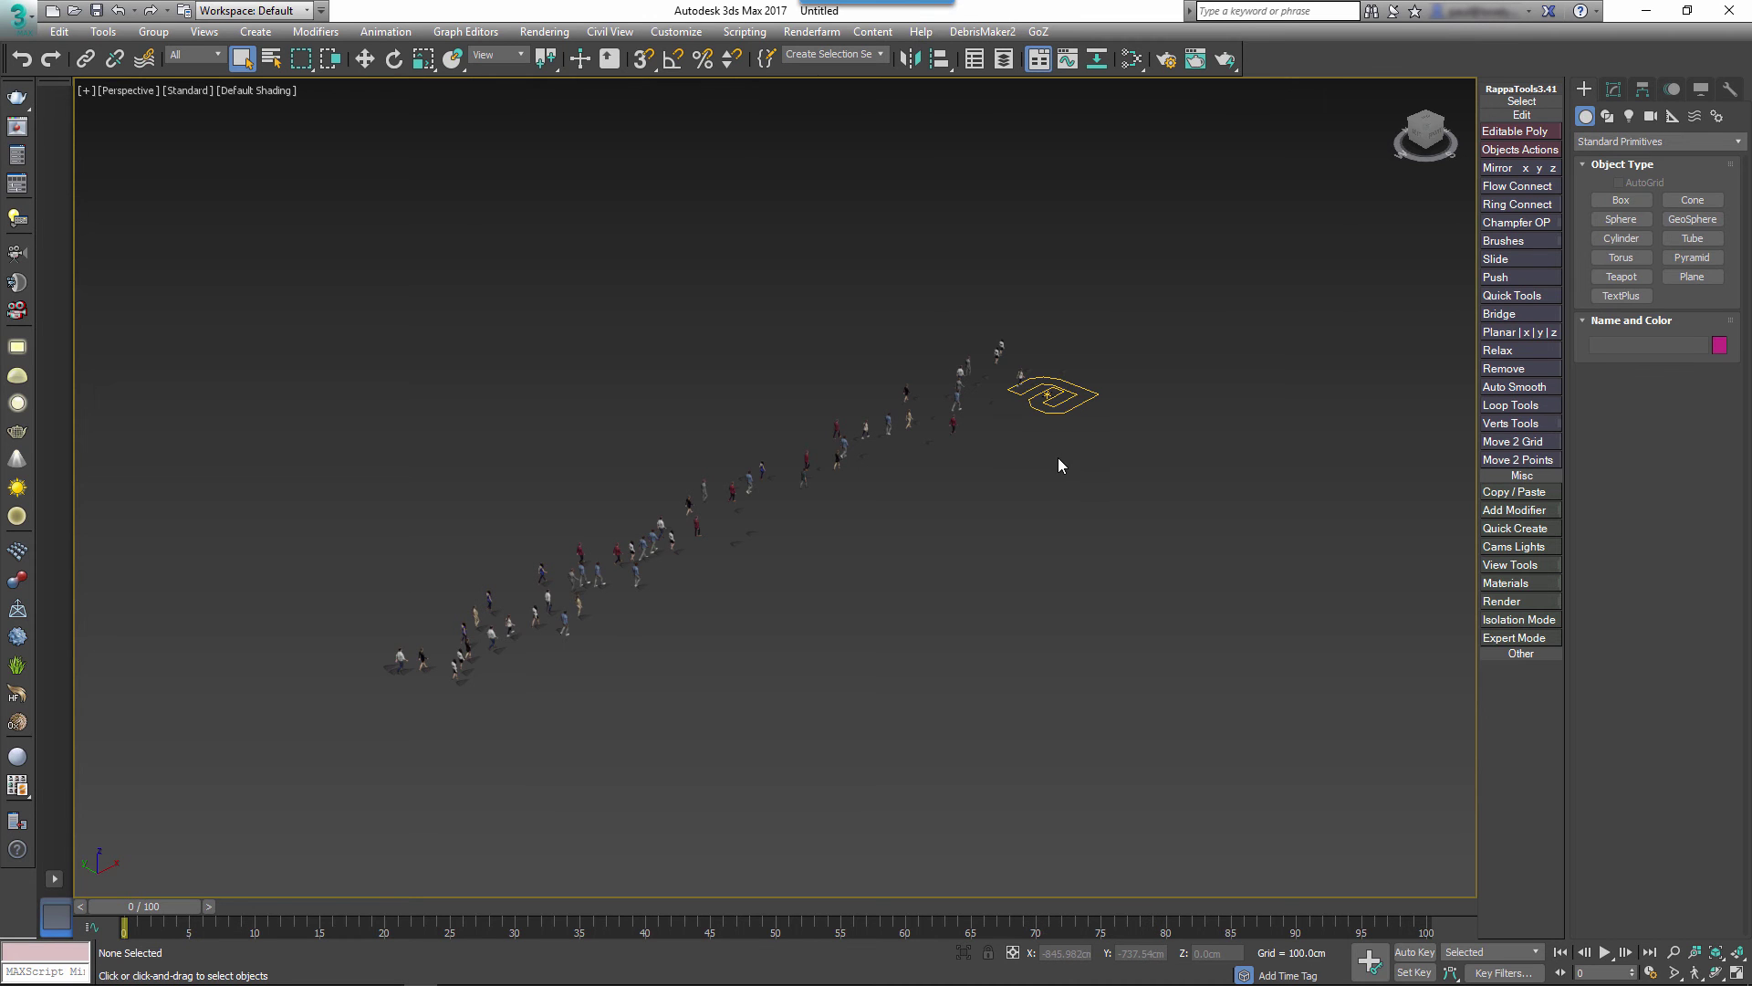
Zoom onto the walking crowd and show the anima2scene001 helper's parameters in the Modify panel.
middle_click_drag(1059, 457, 862, 438, "alt")
scroll(838, 606, "up", 4)
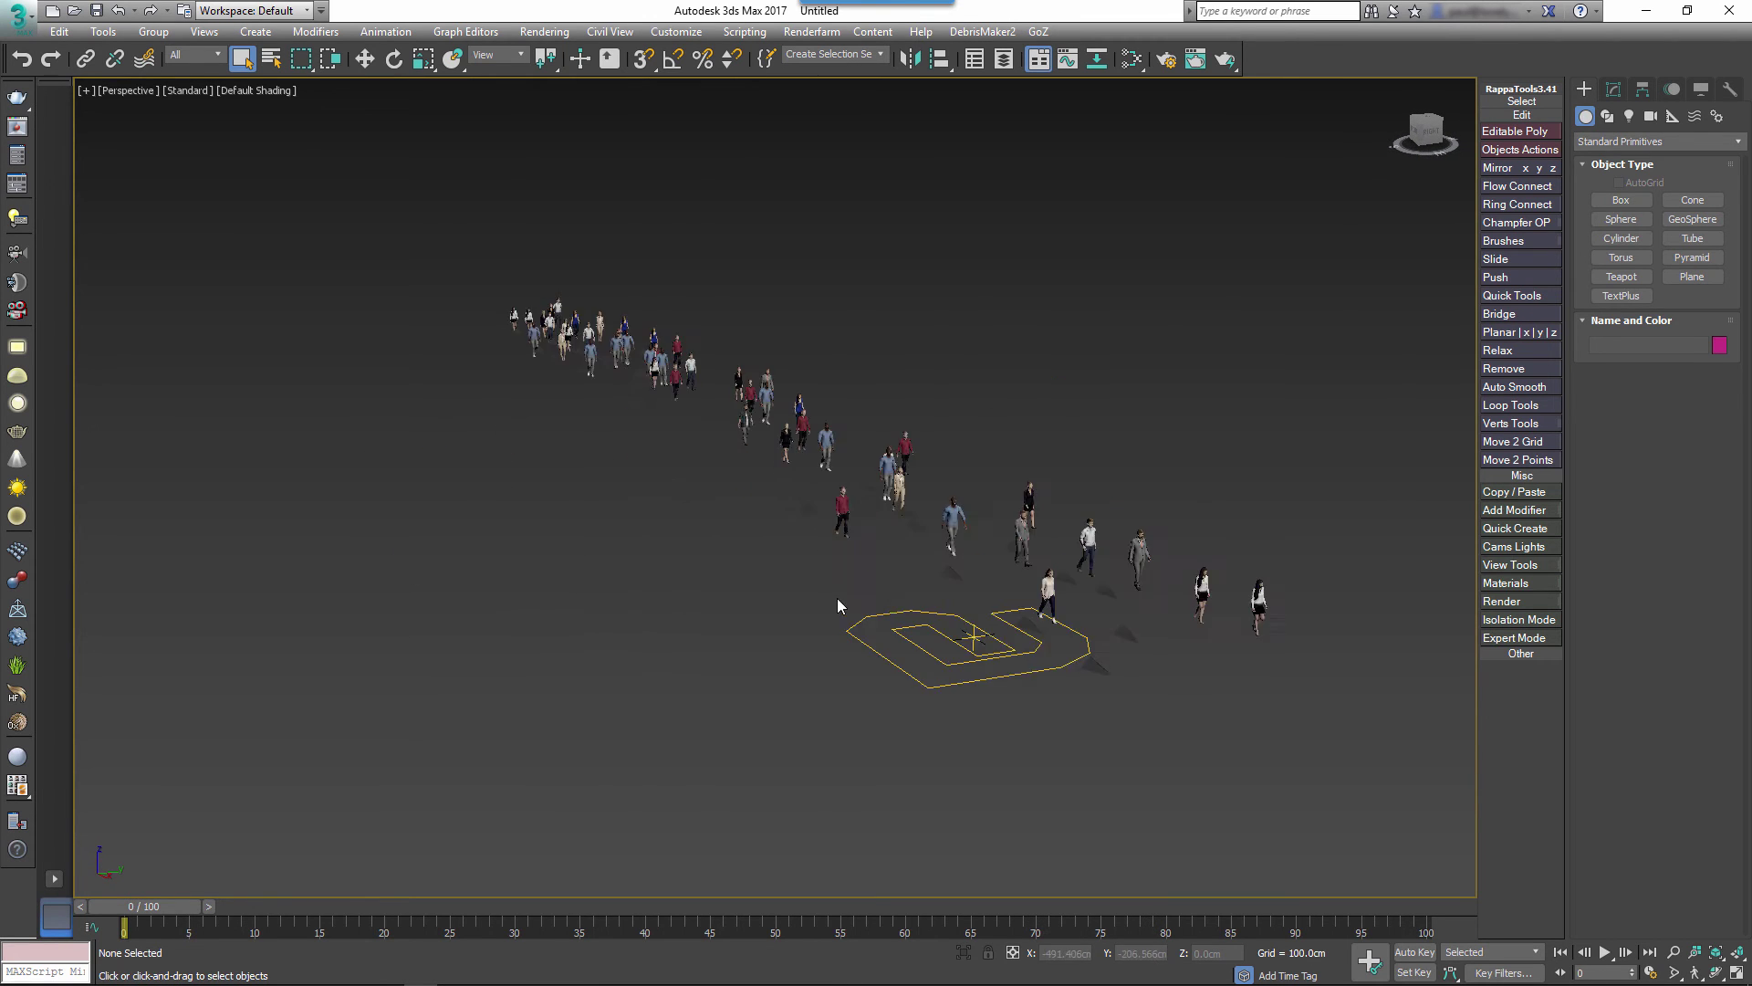
scroll(1040, 598, "up", 3)
middle_click_drag(1041, 598, 671, 539)
scroll(923, 560, "down", 2)
scroll(923, 560, "up", 3)
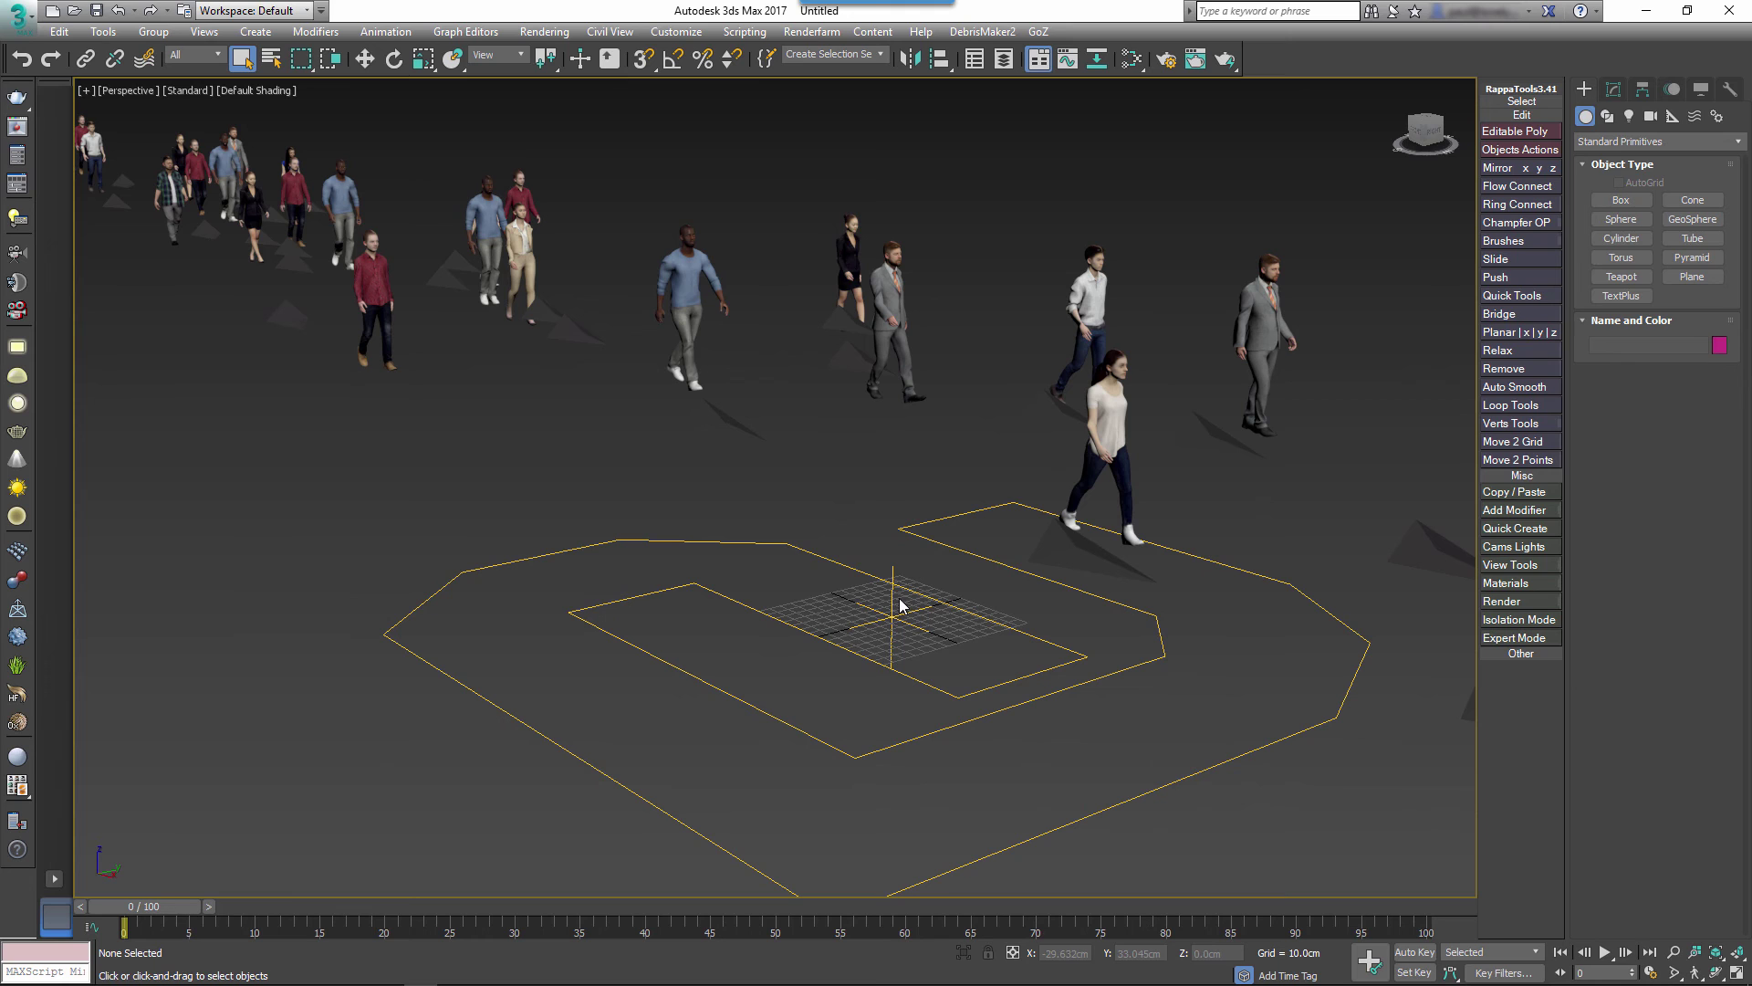
left_click(954, 696)
left_click(1612, 90)
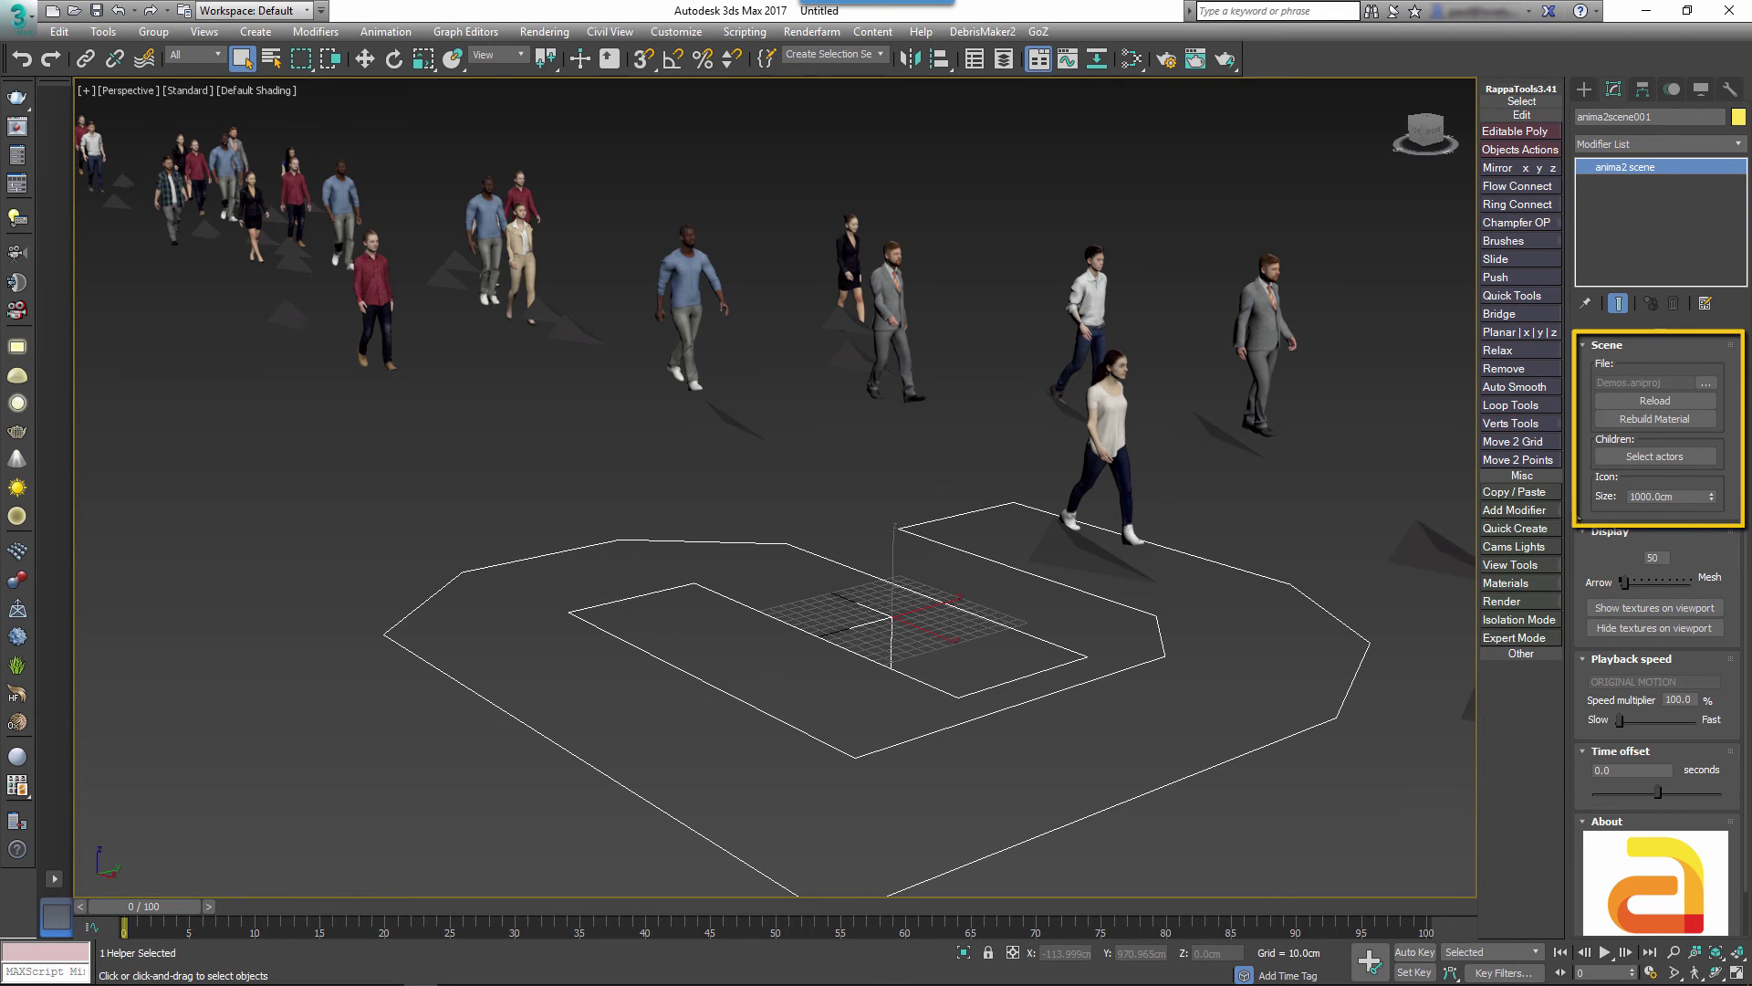
Try browsing for another project file and reloading the scene, cancelling both.
left_click(1703, 390)
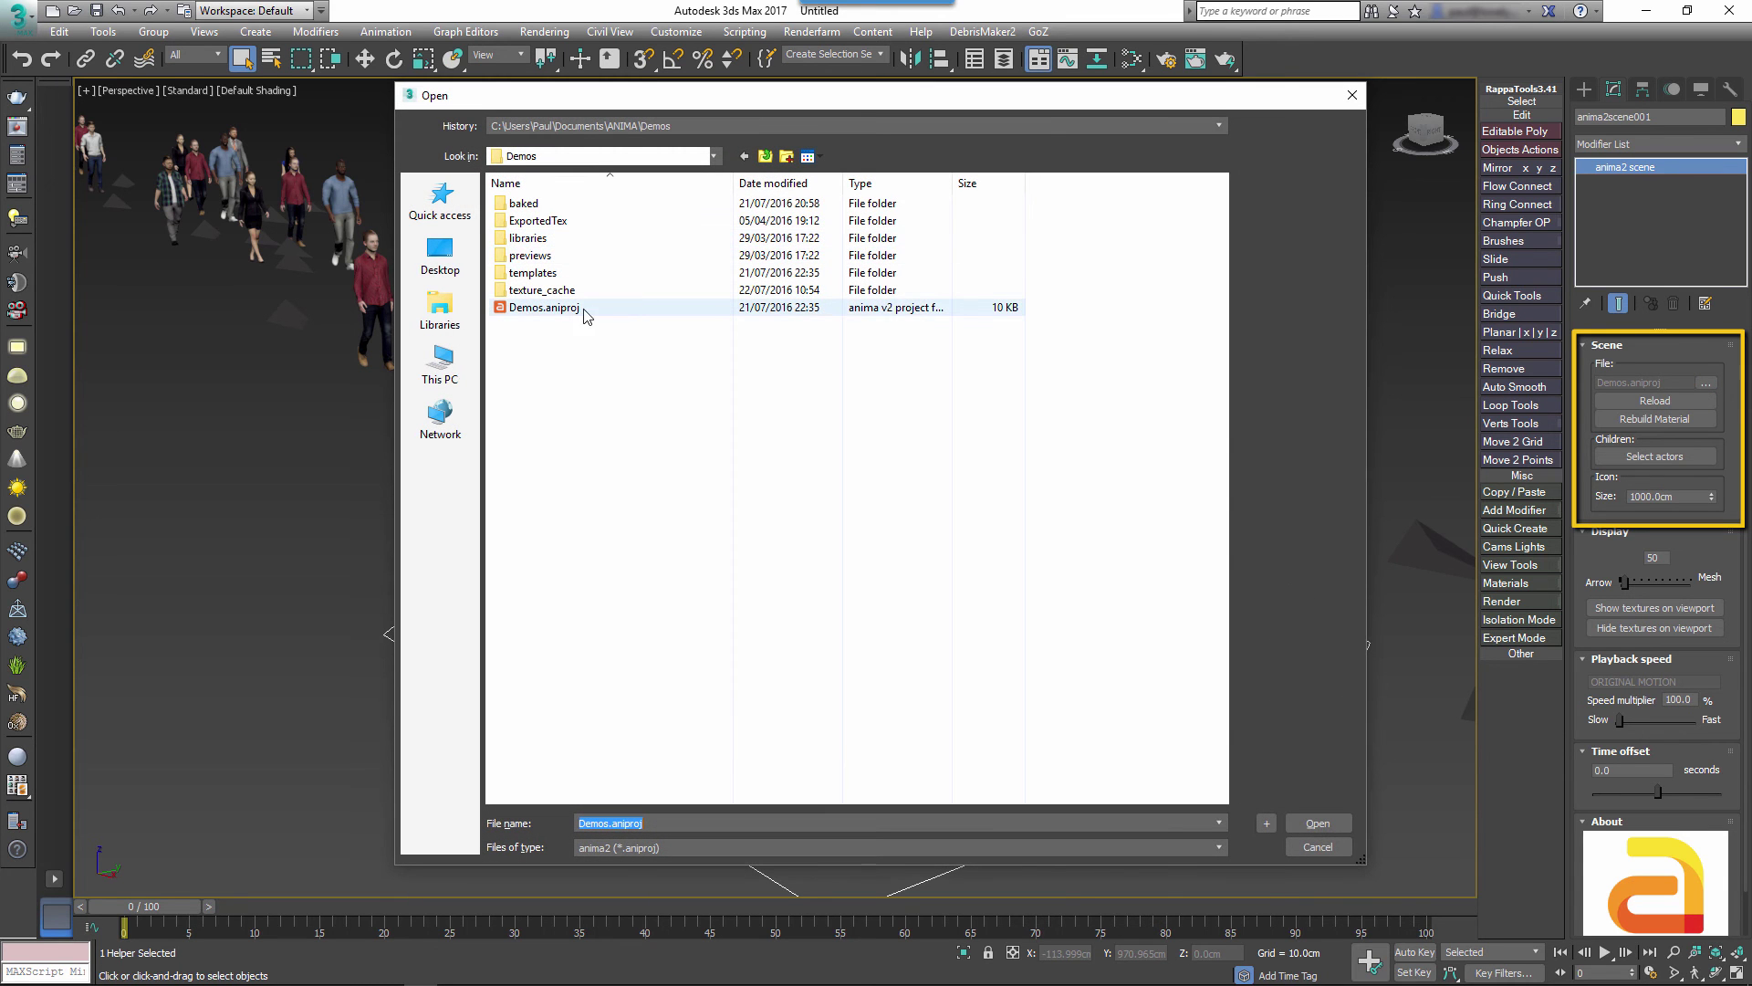
left_click(1353, 95)
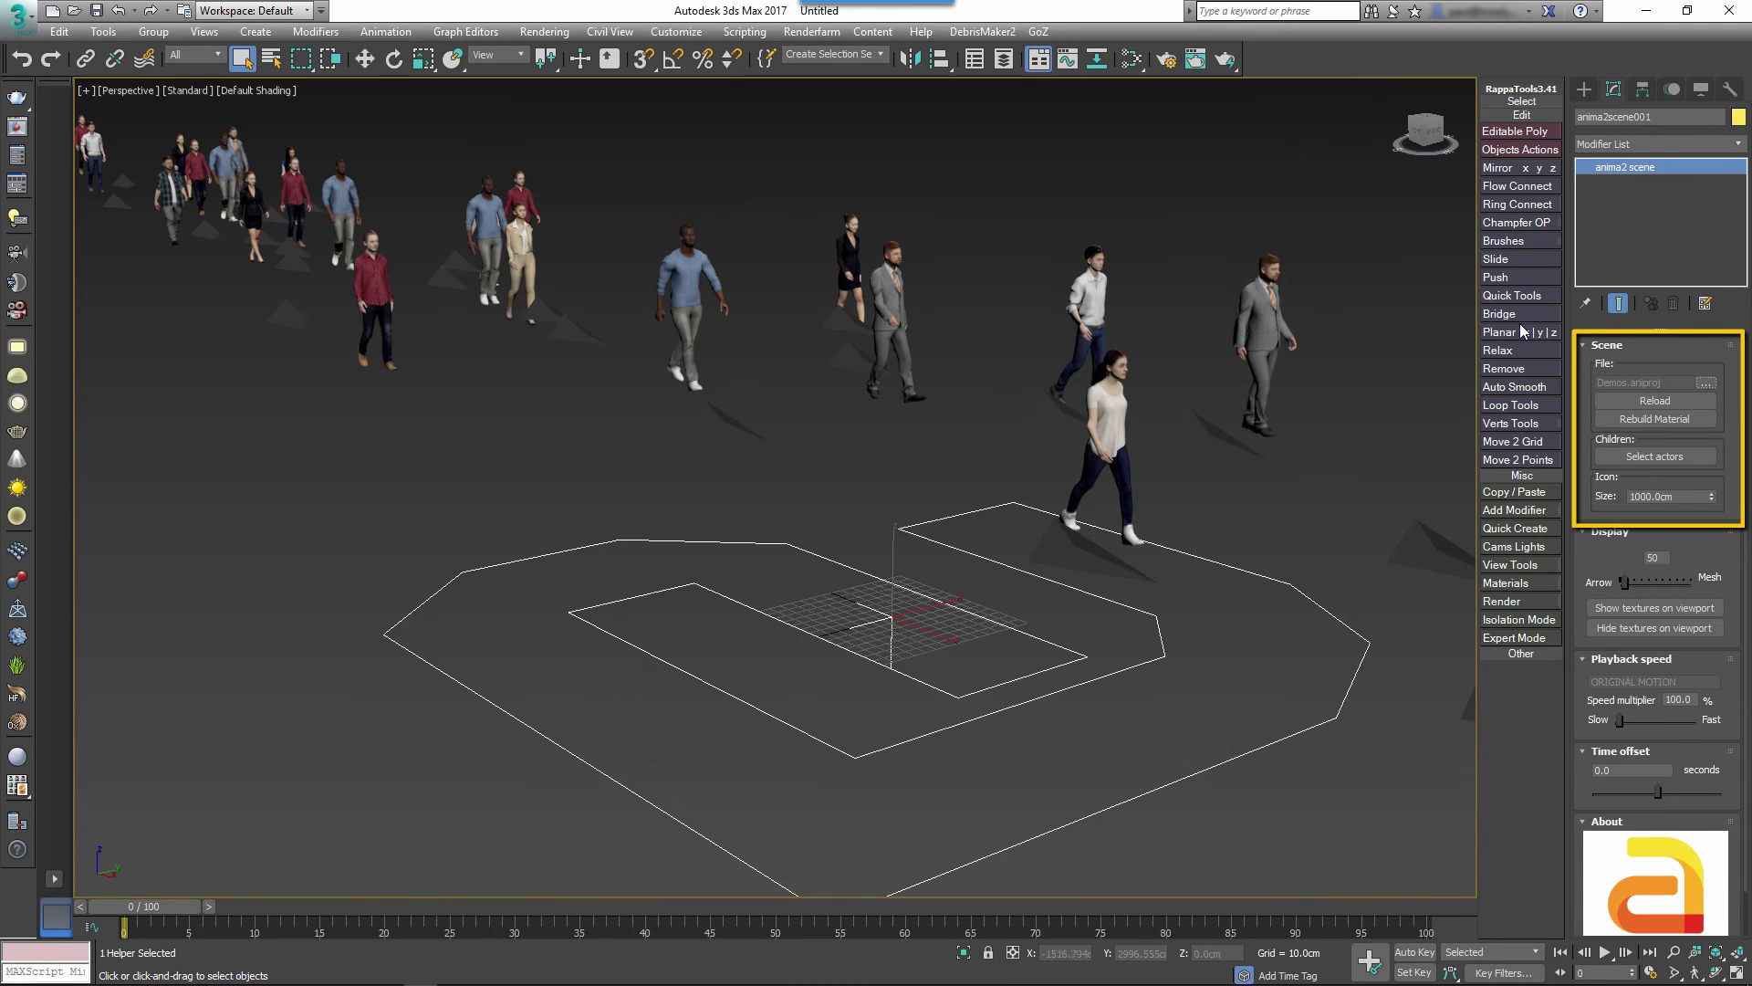
left_click(1614, 399)
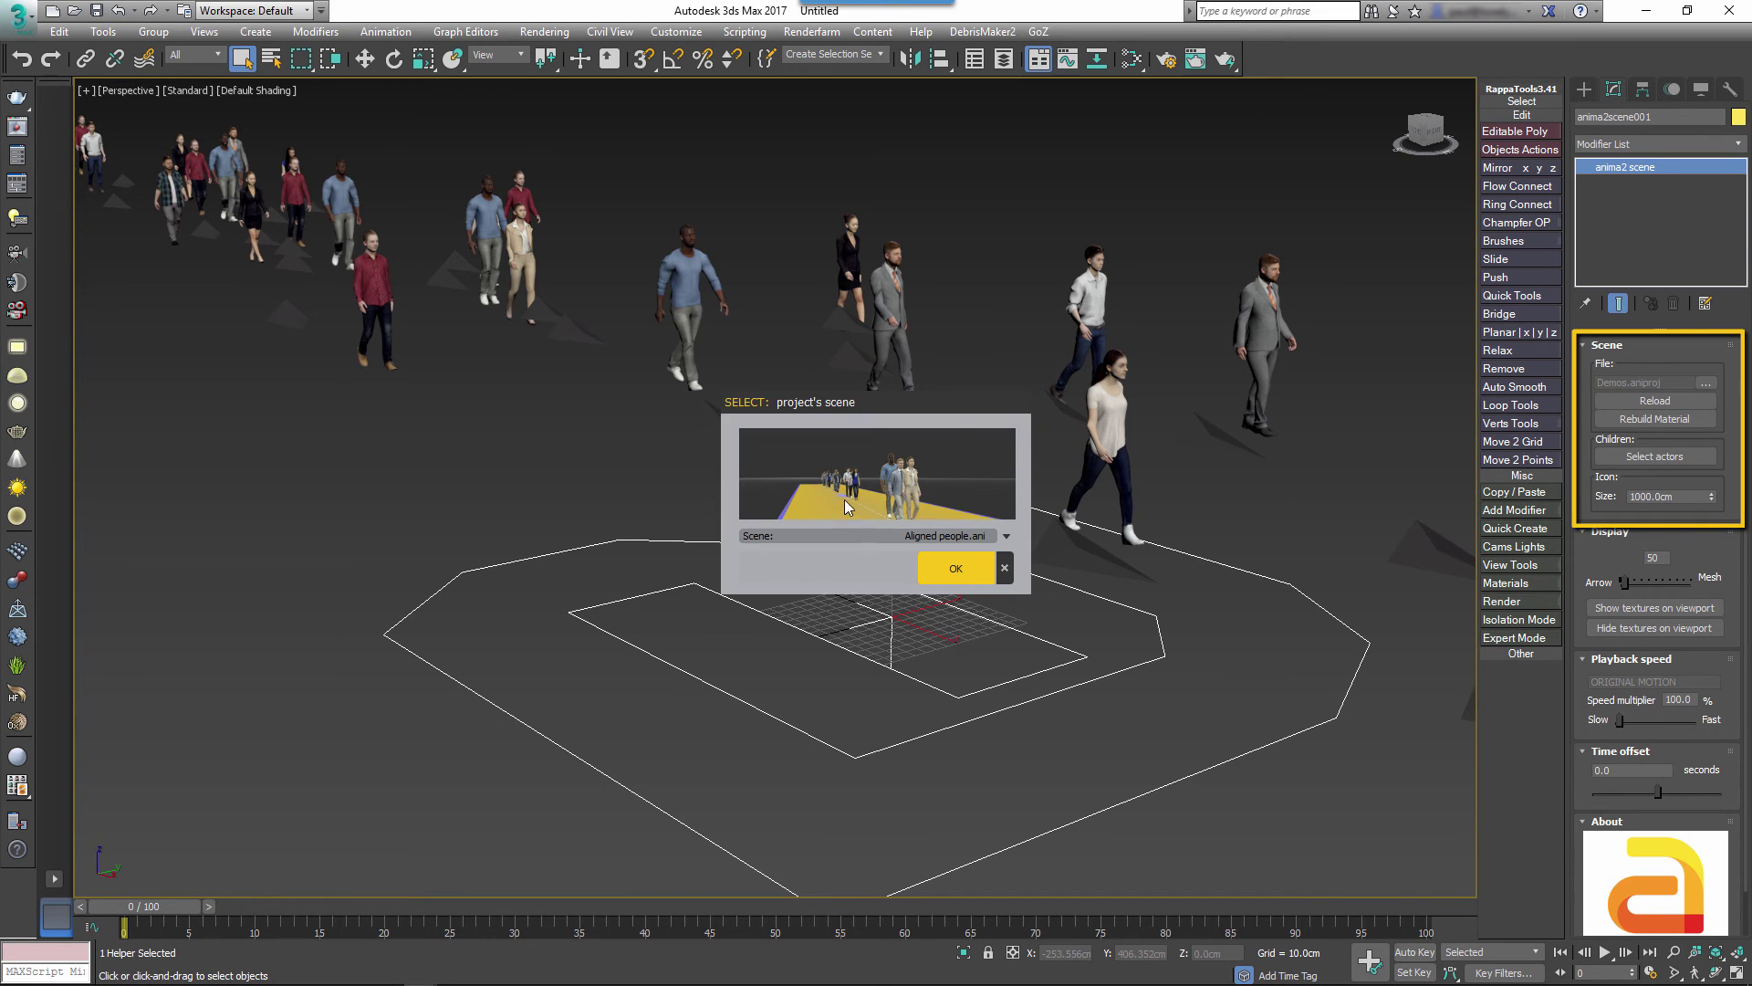
left_click(1004, 567)
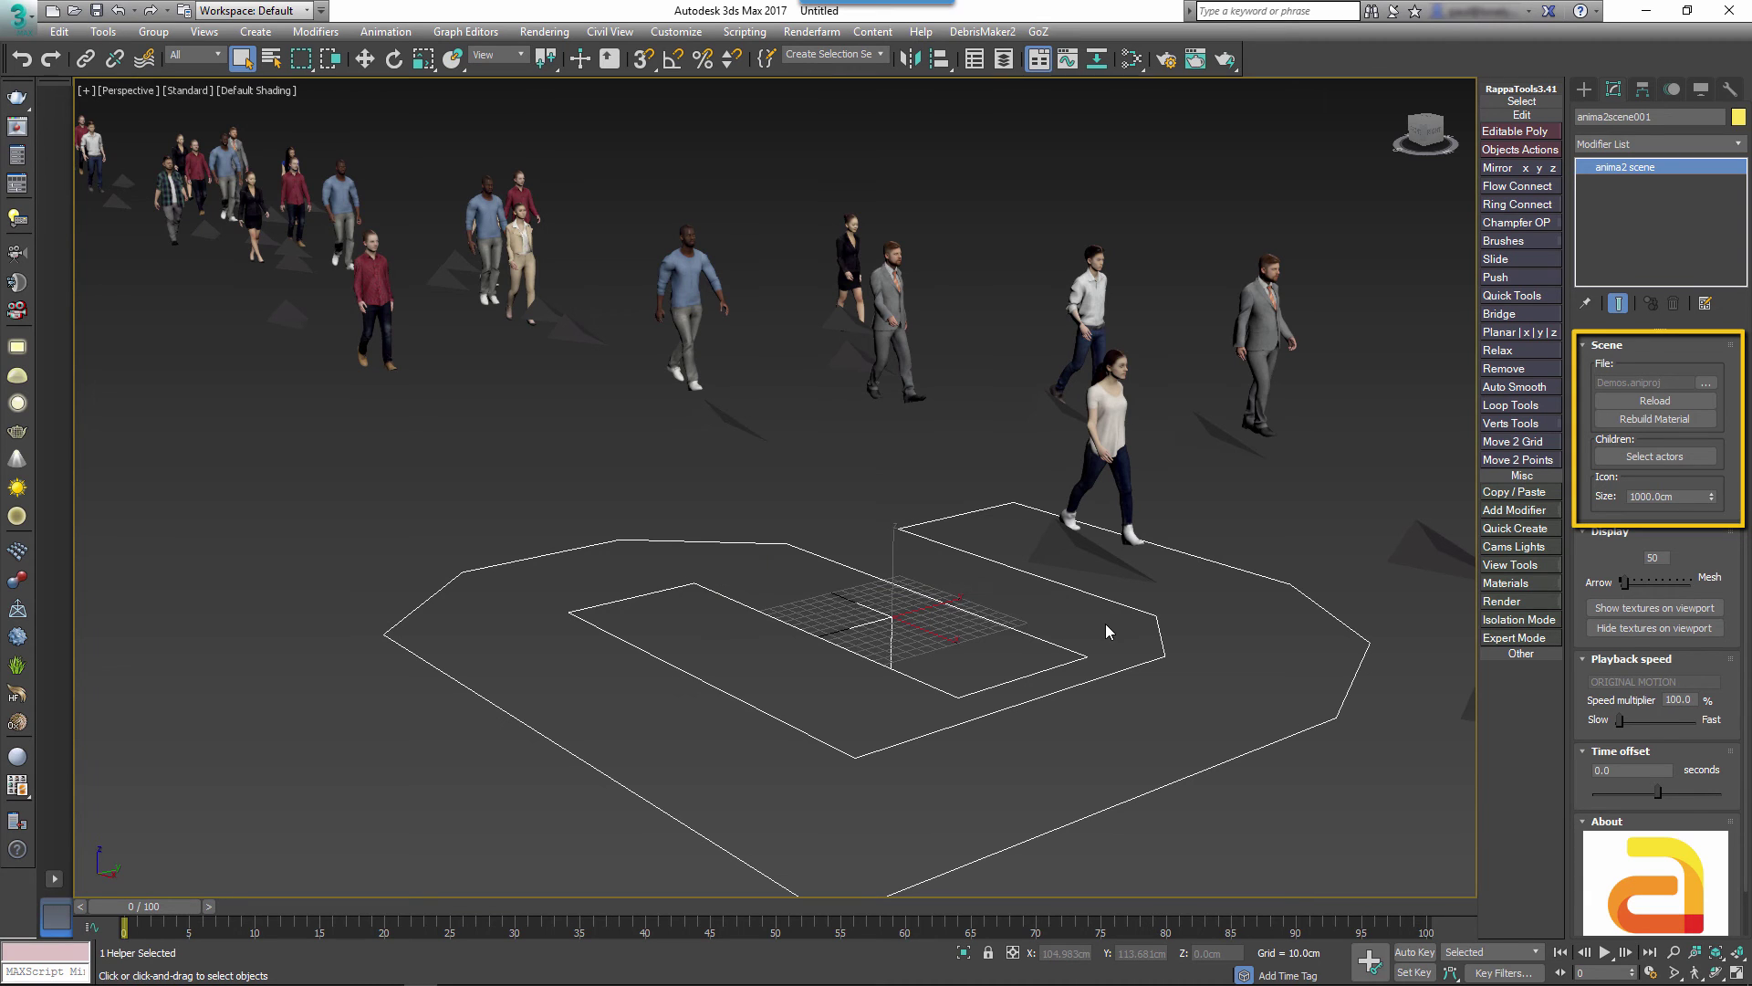
Rebuild and reapply the crowd materials, then select all 100 actors.
left_click(1631, 422)
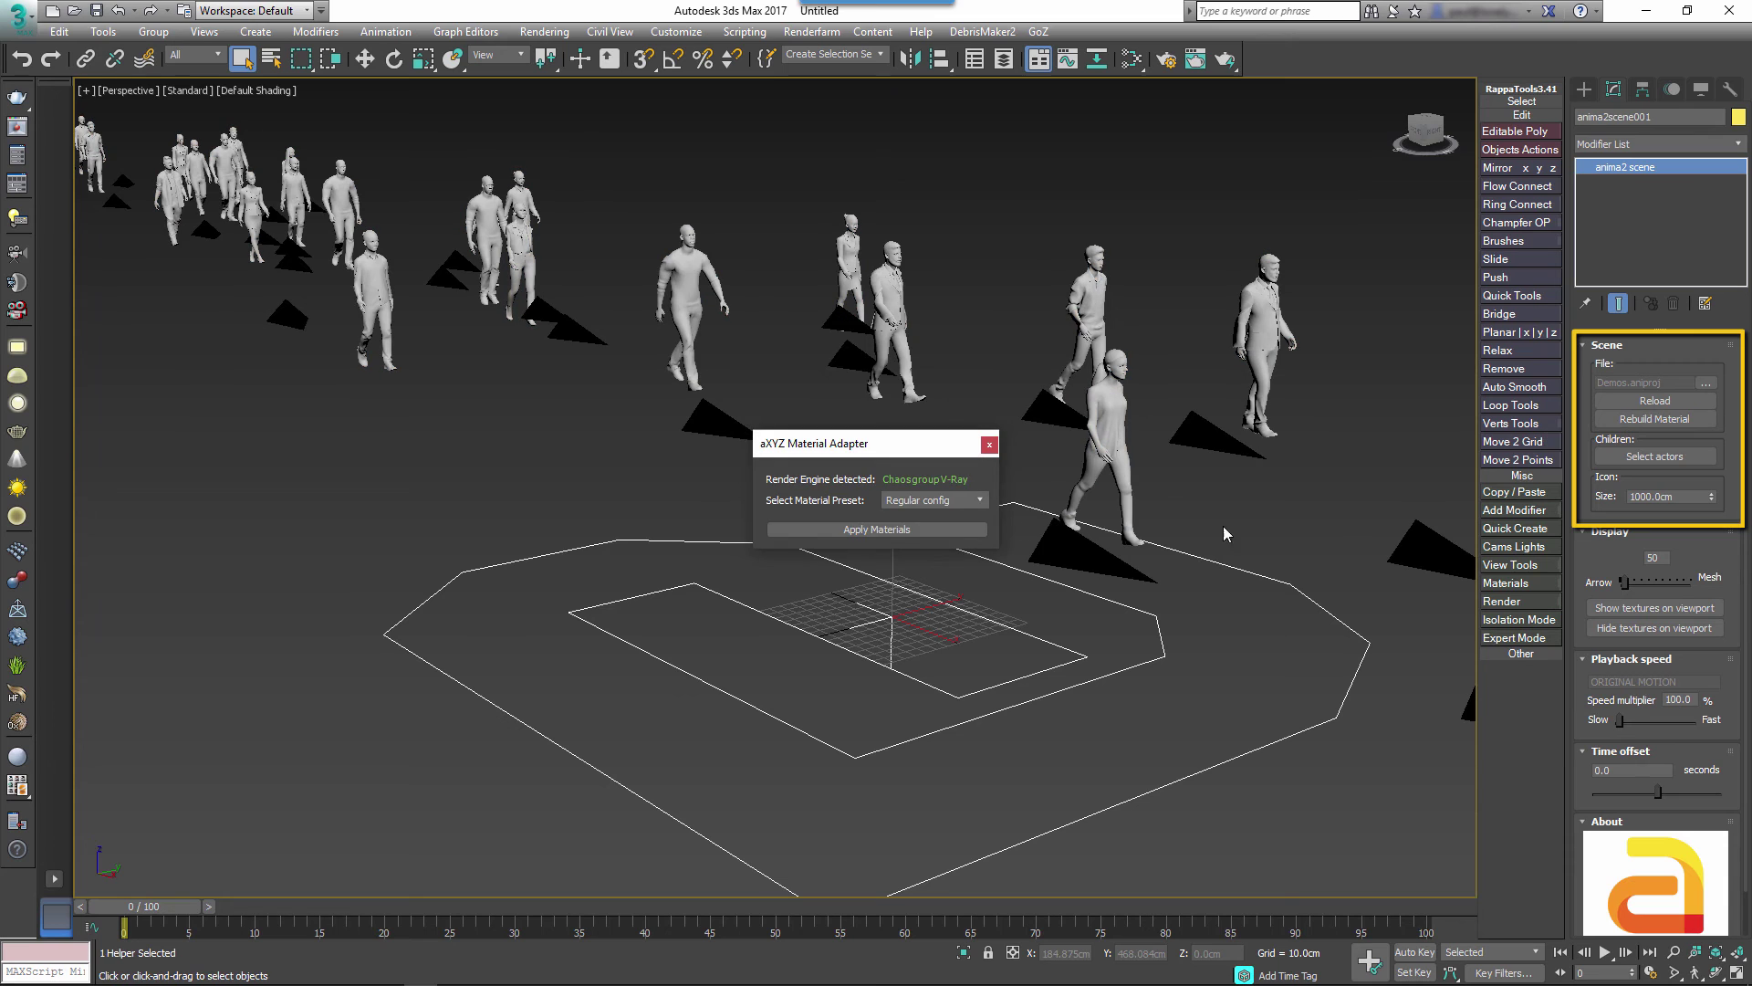
left_click(904, 533)
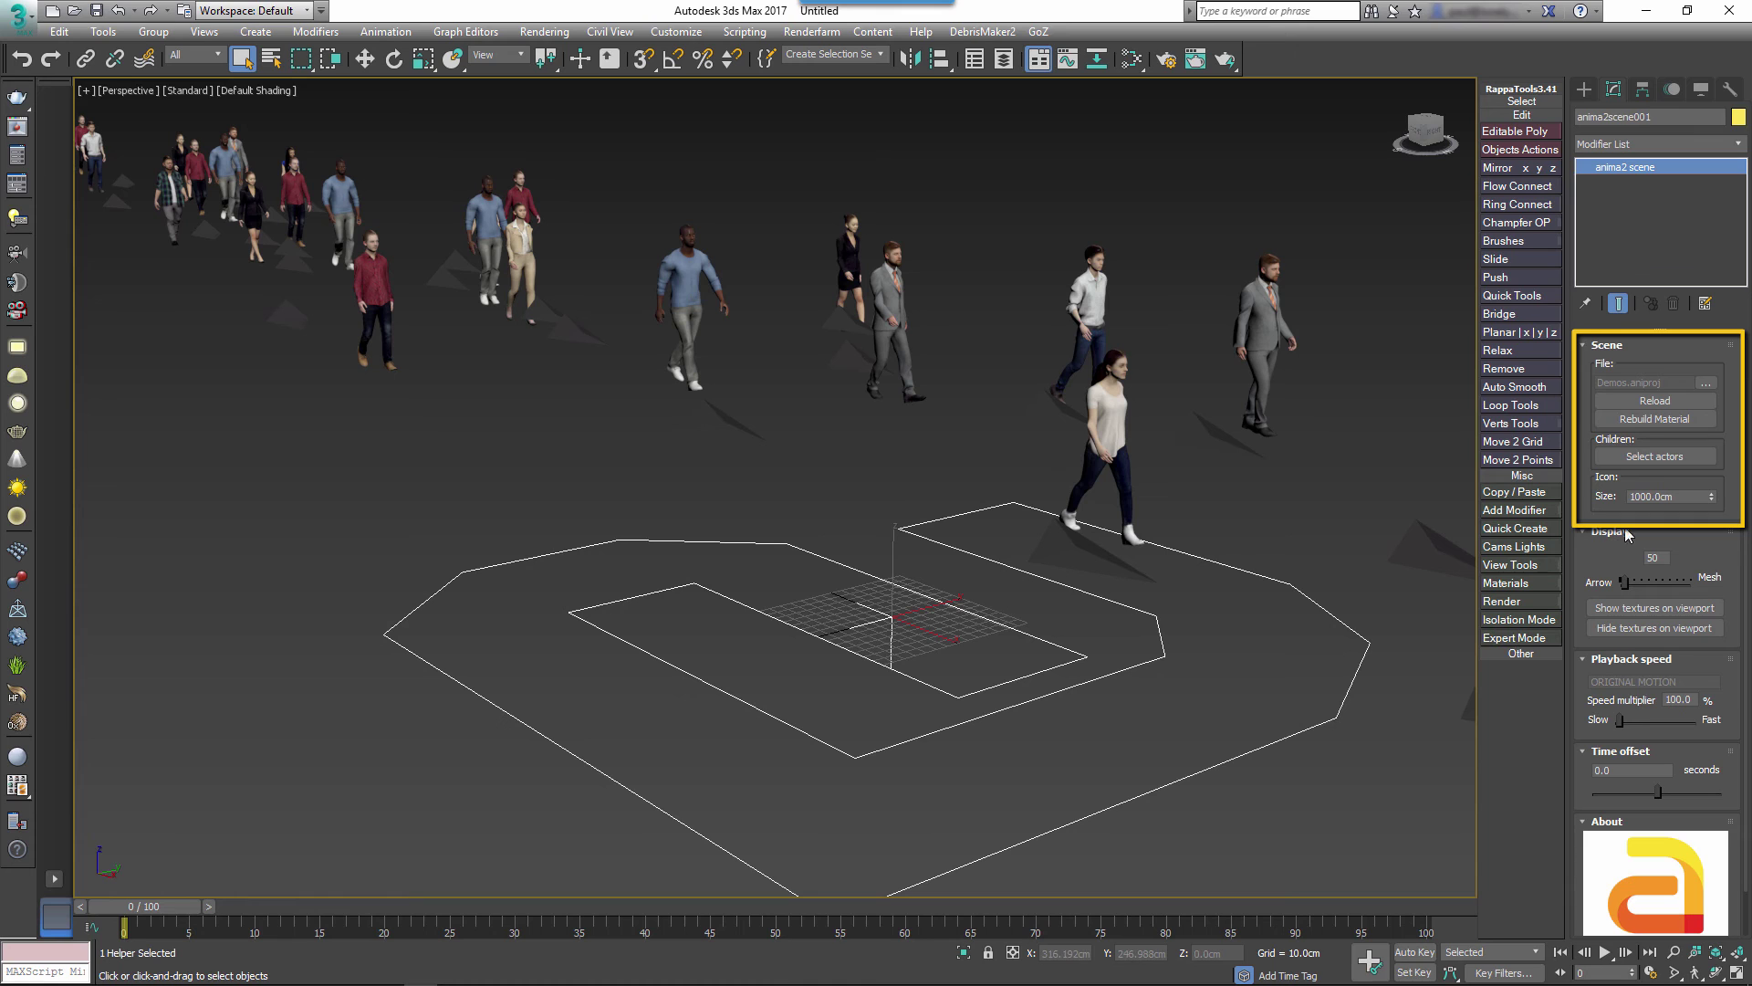
left_click(1655, 456)
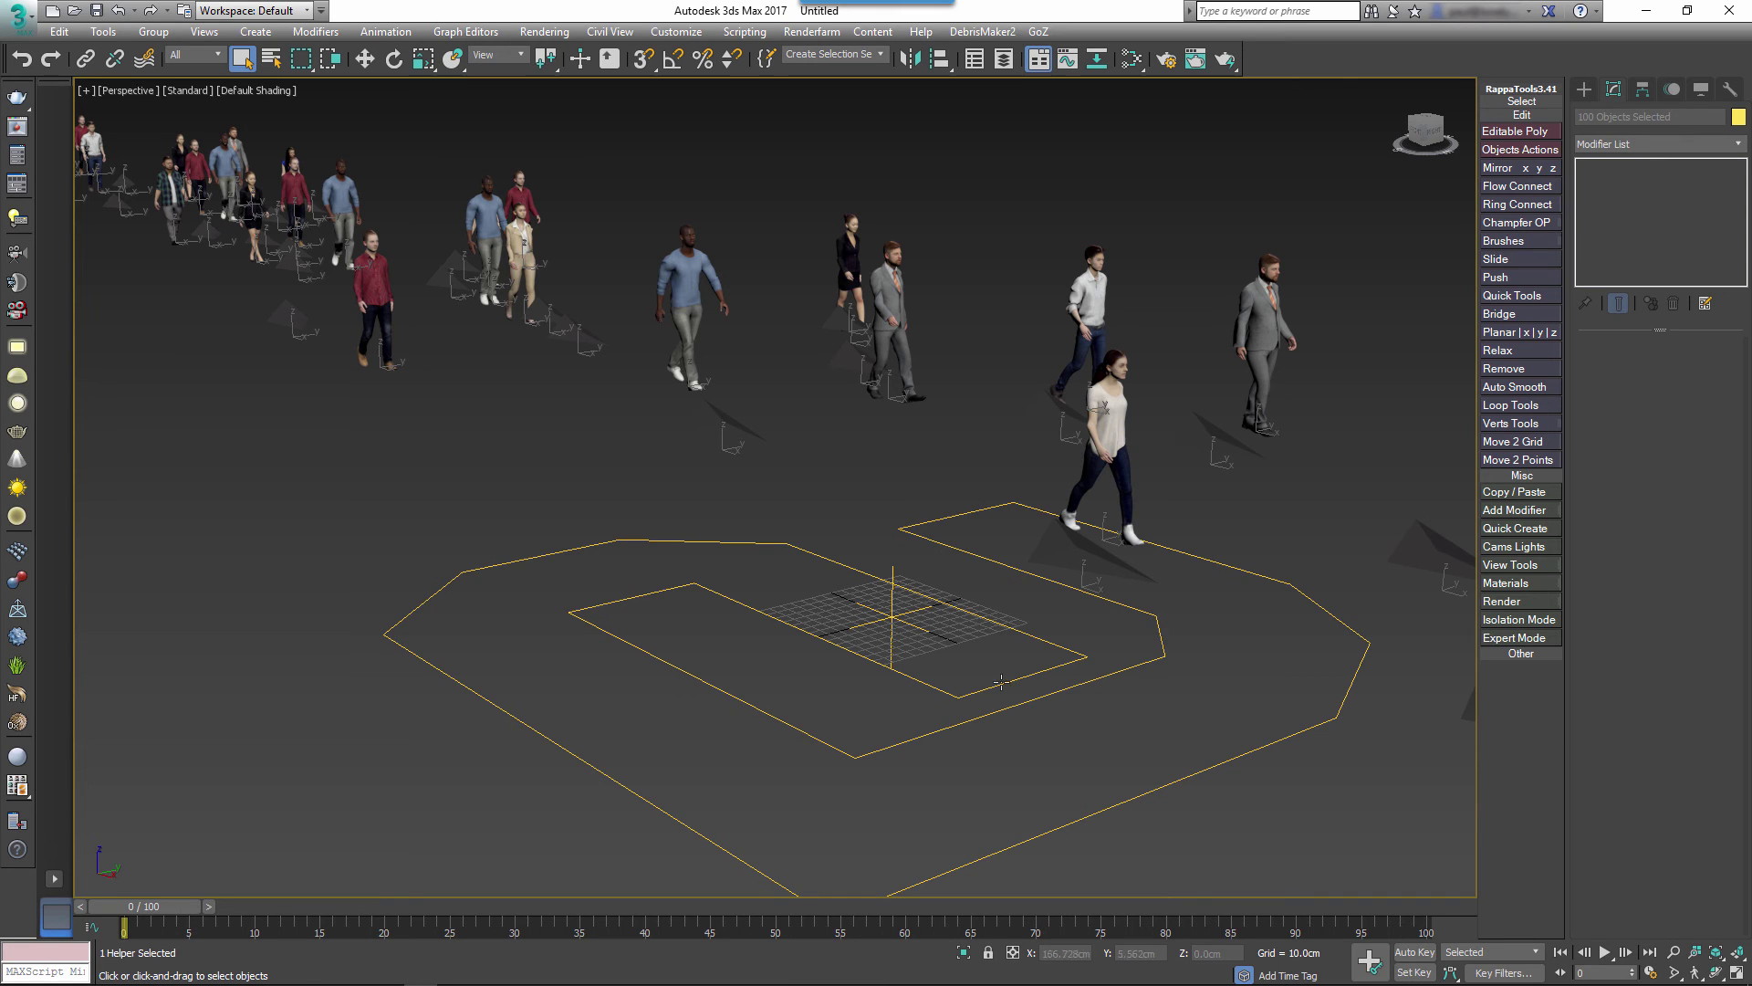
Reselect anima2scene001, adjust the Display Arrow/Mesh count, and play then stop the animation.
left_click(889, 619)
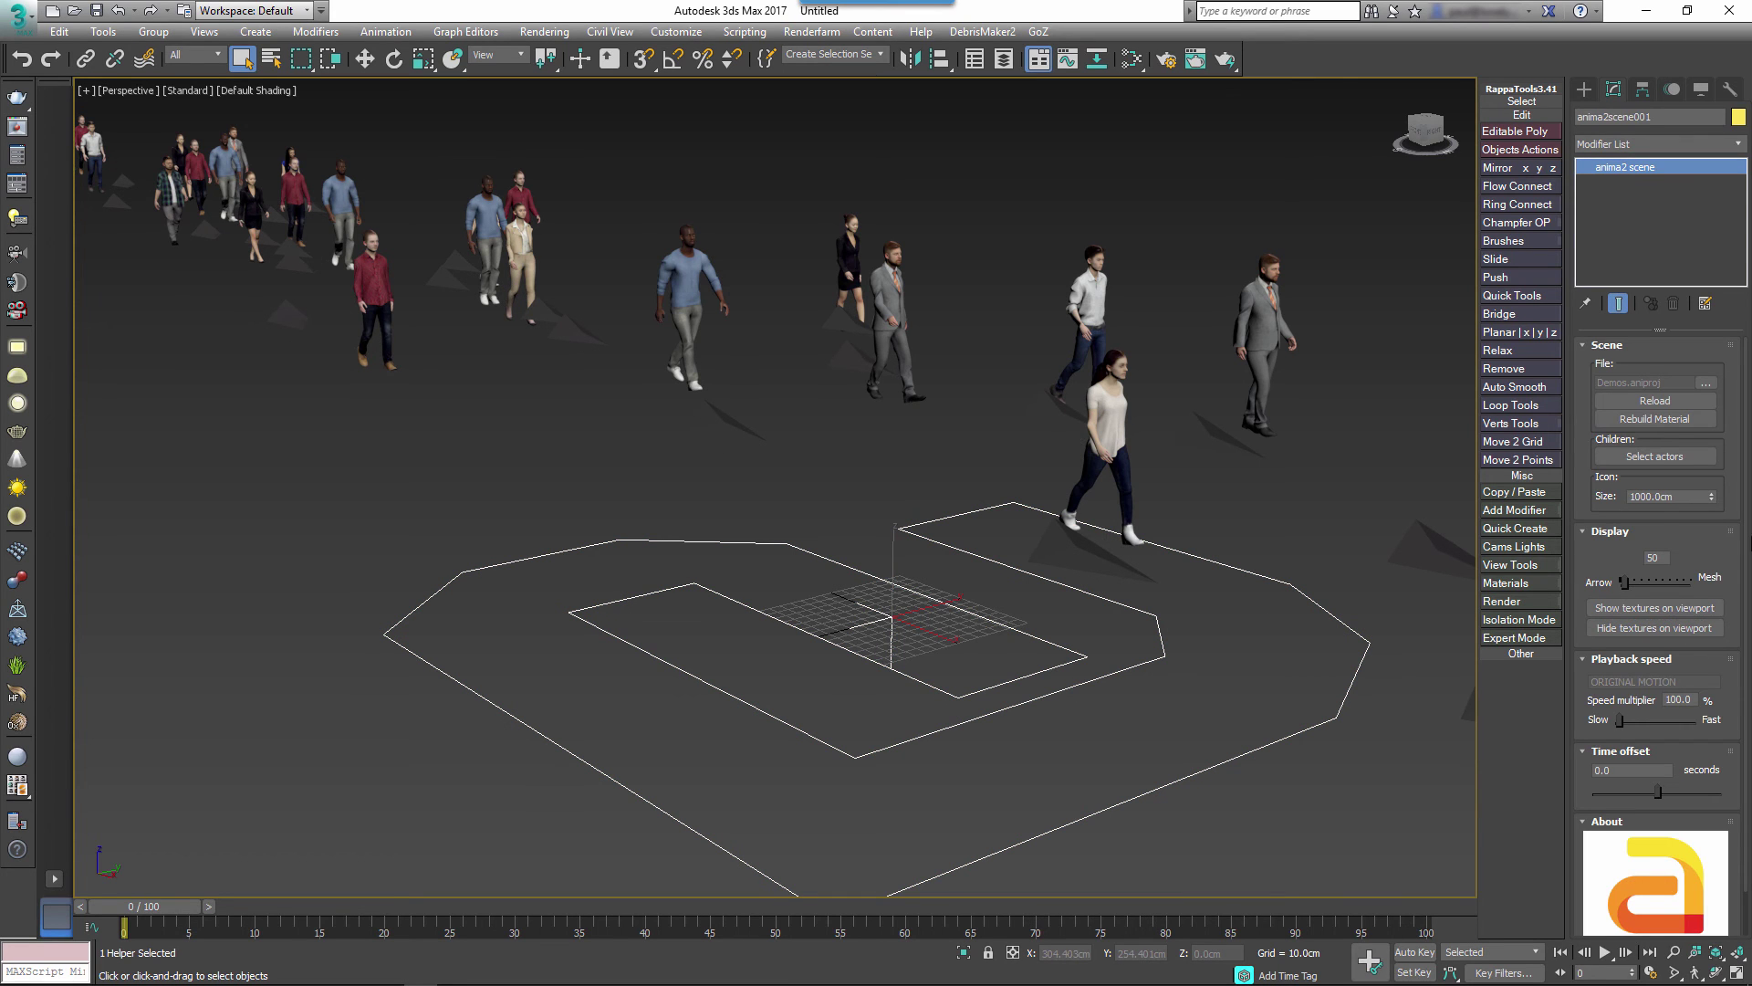
left_click_drag(1588, 497, 1587, 425)
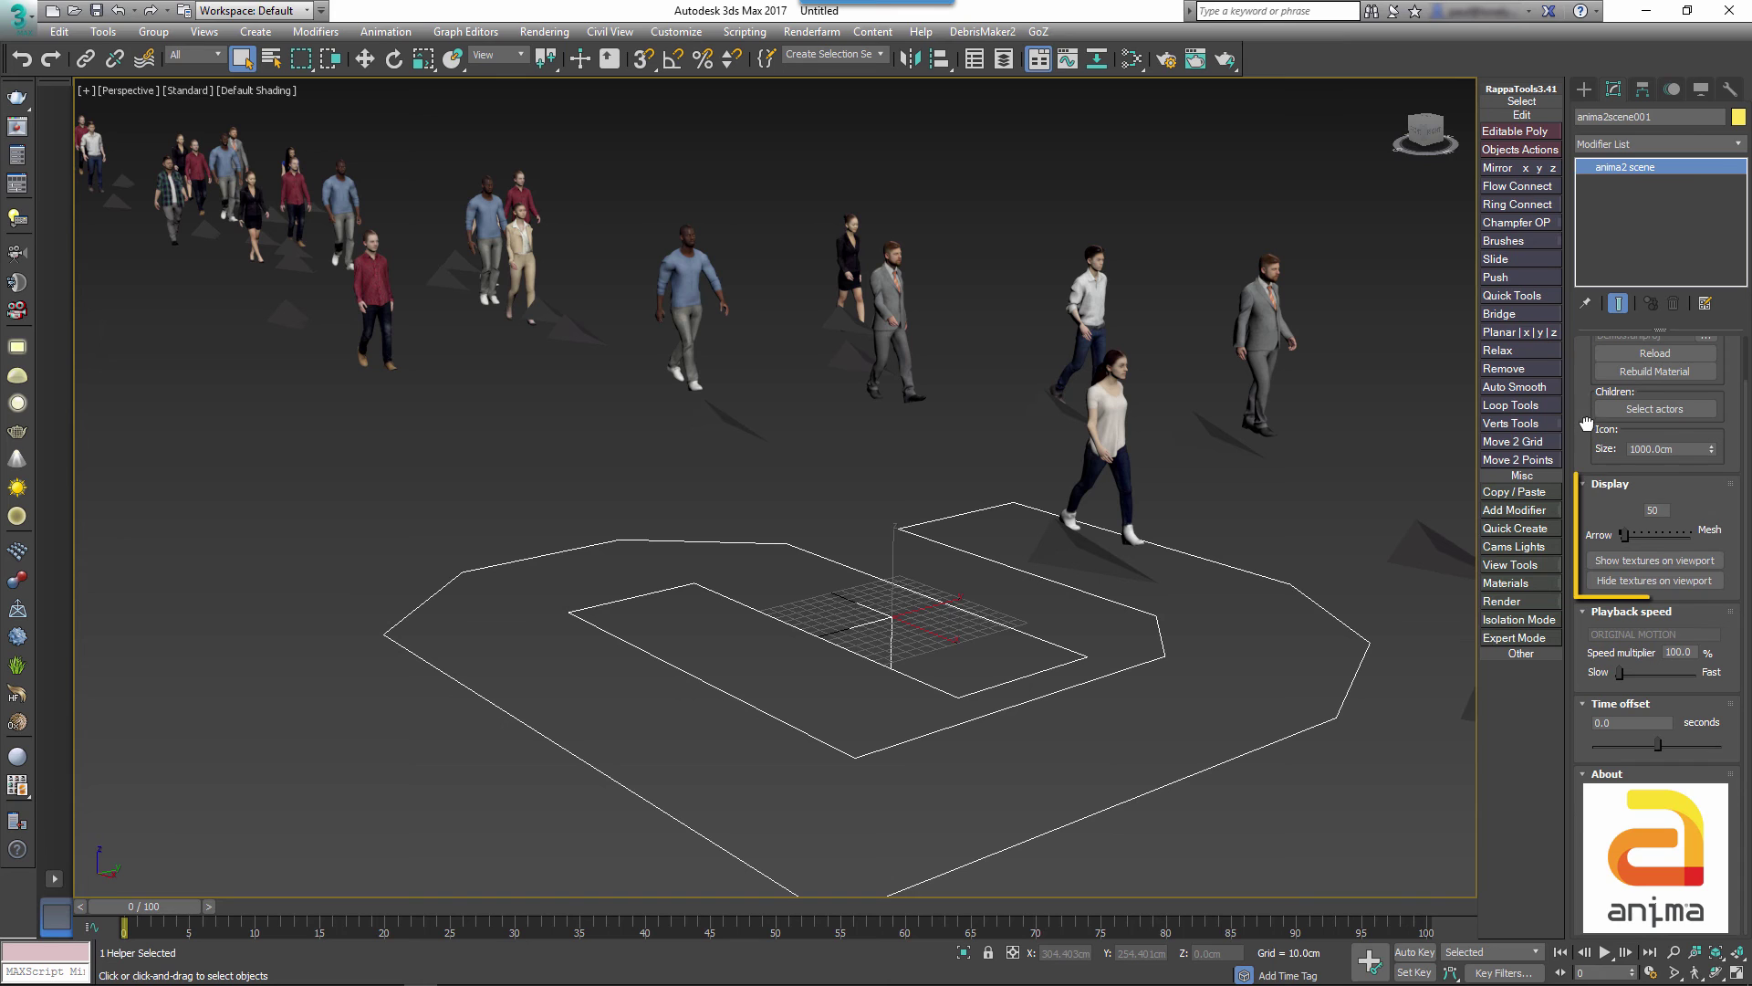
left_click_drag(1631, 539, 1622, 536)
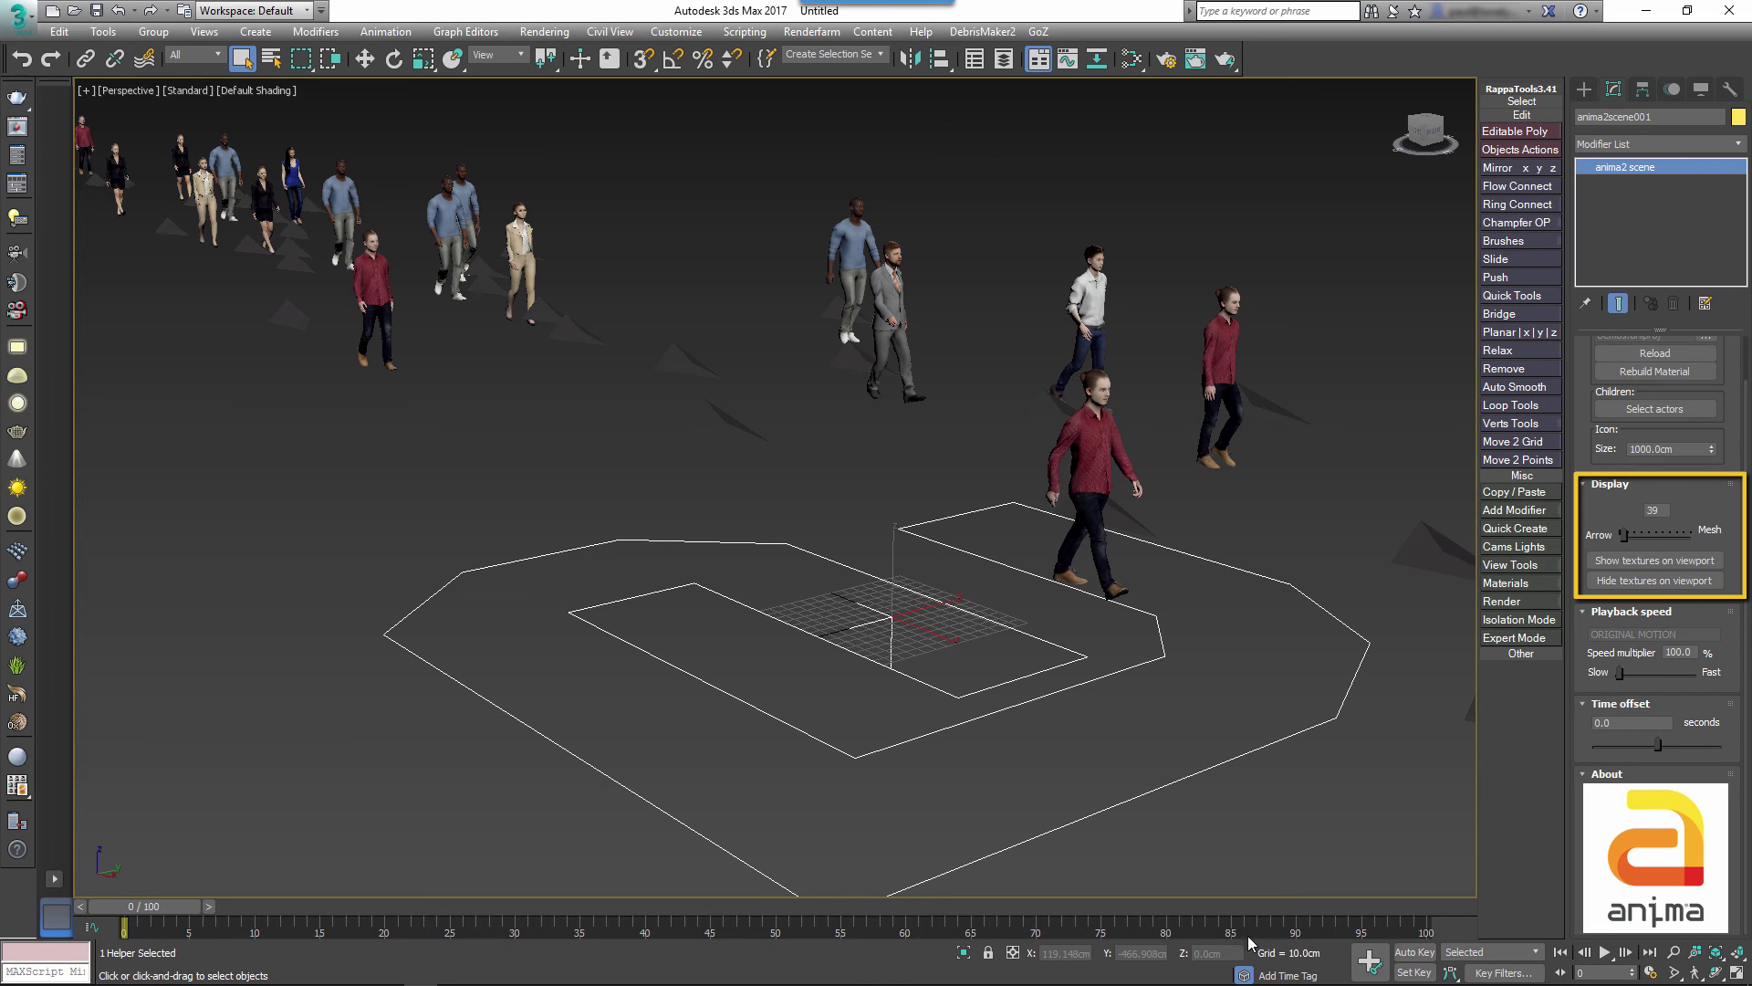
left_click(1604, 953)
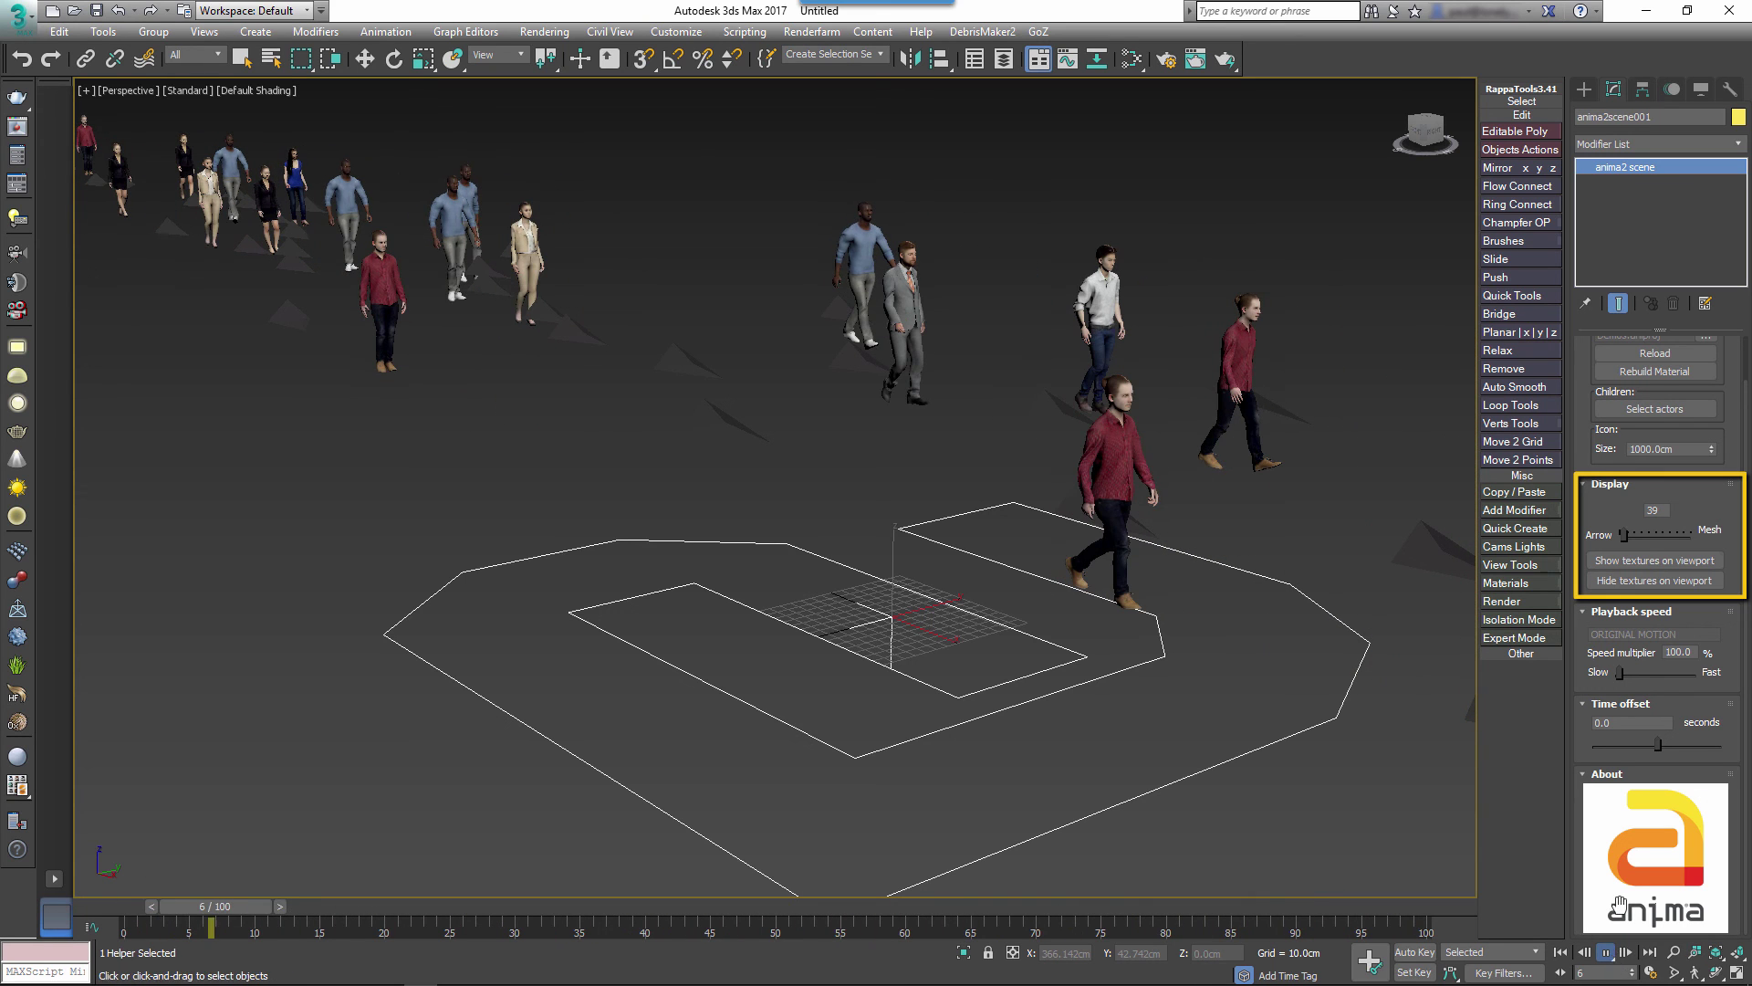
left_click(1608, 953)
Set Display Arrow/Mesh to 171 and toggle viewport textures off and back on.
left_click_drag(1624, 535, 1634, 535)
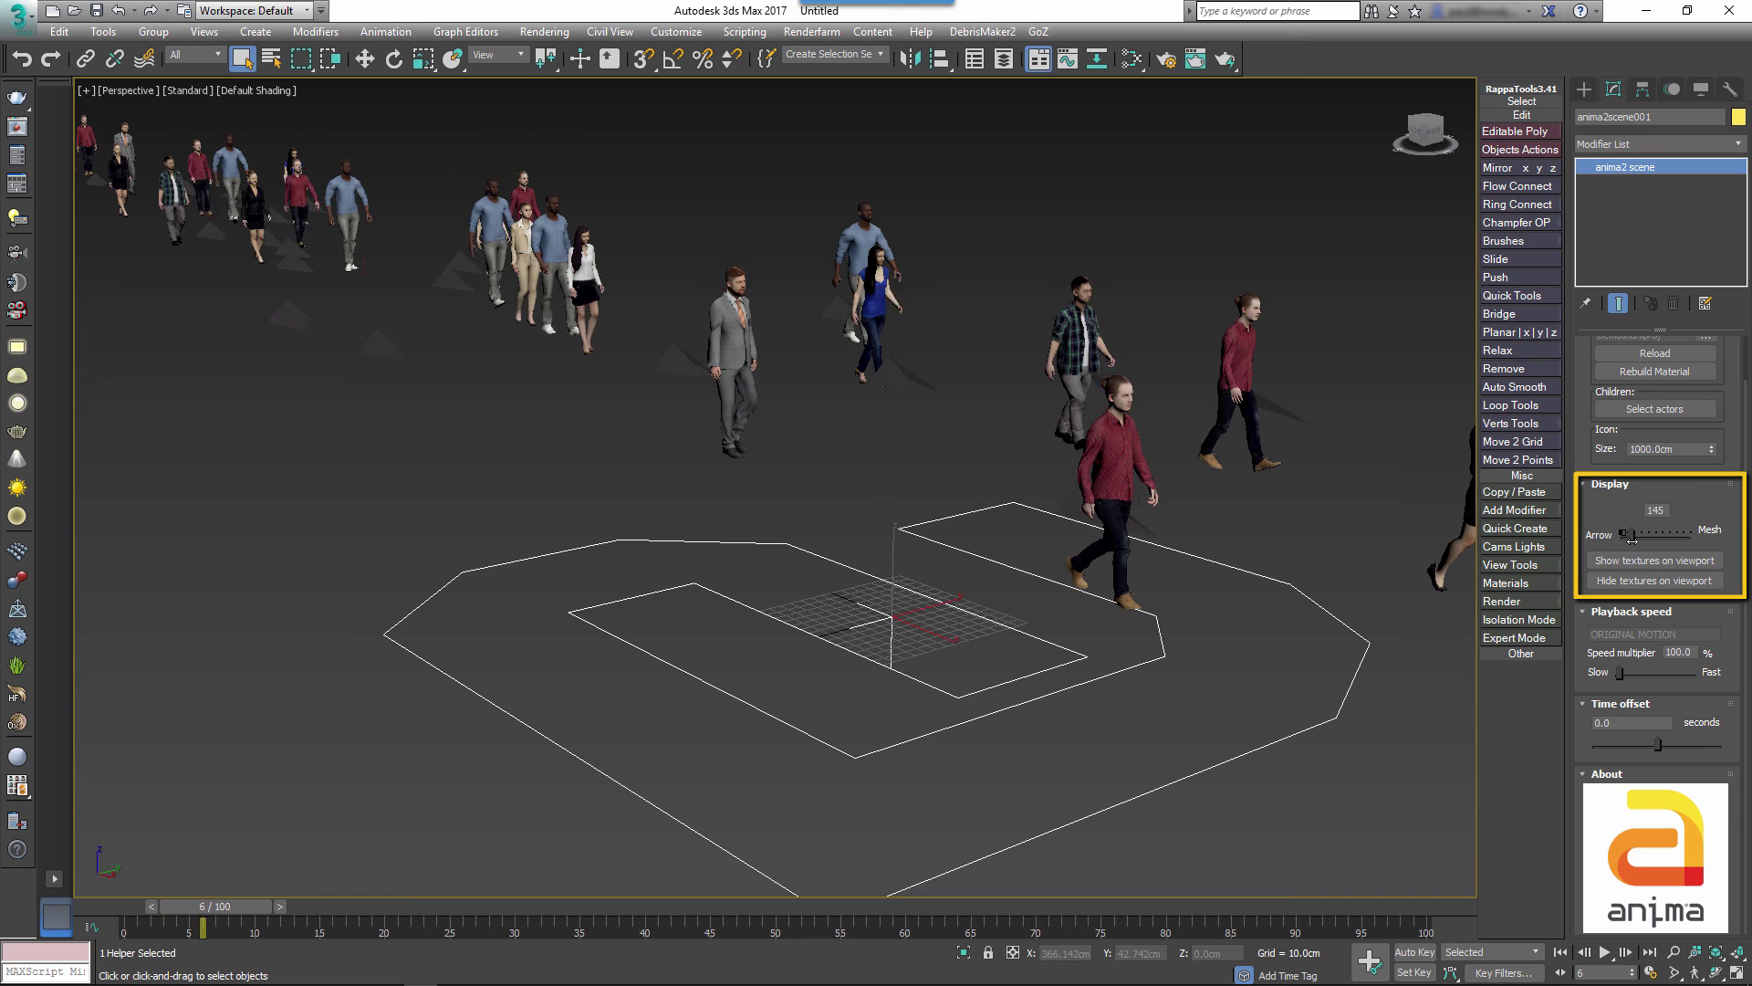
left_click(1651, 581)
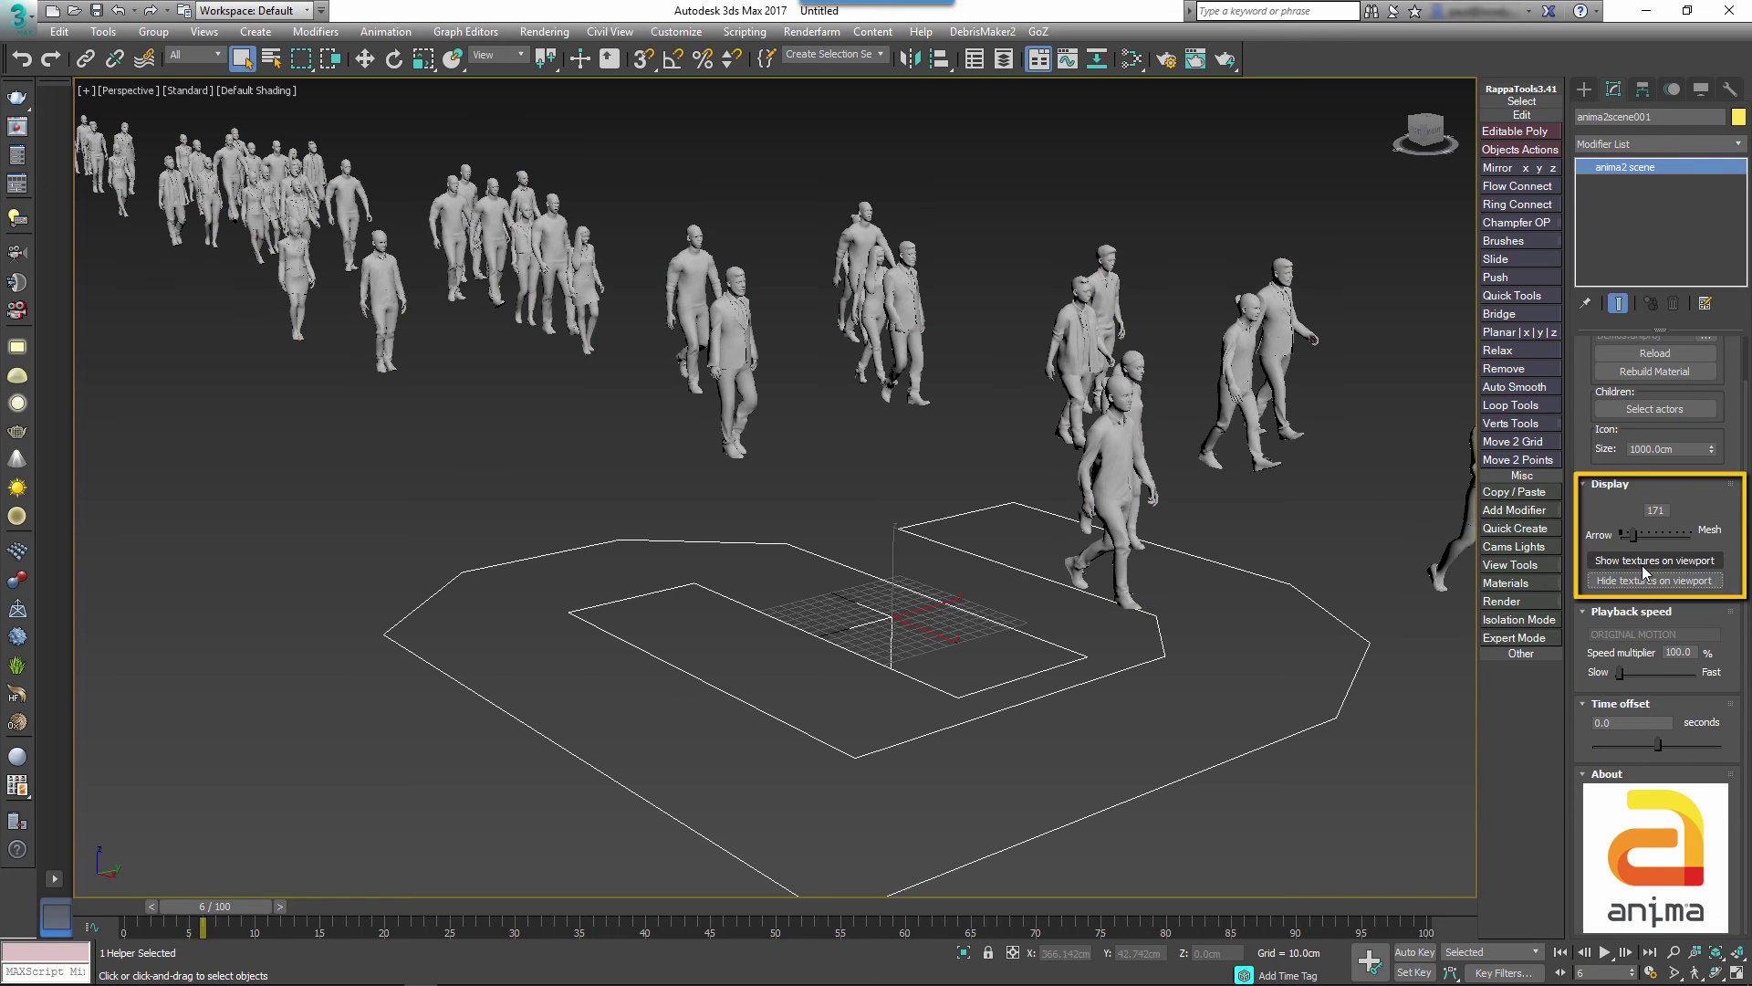
left_click(1641, 566)
Set the crowd's speed multiplier to 10% and play the slow-motion animation.
double_click(1677, 651)
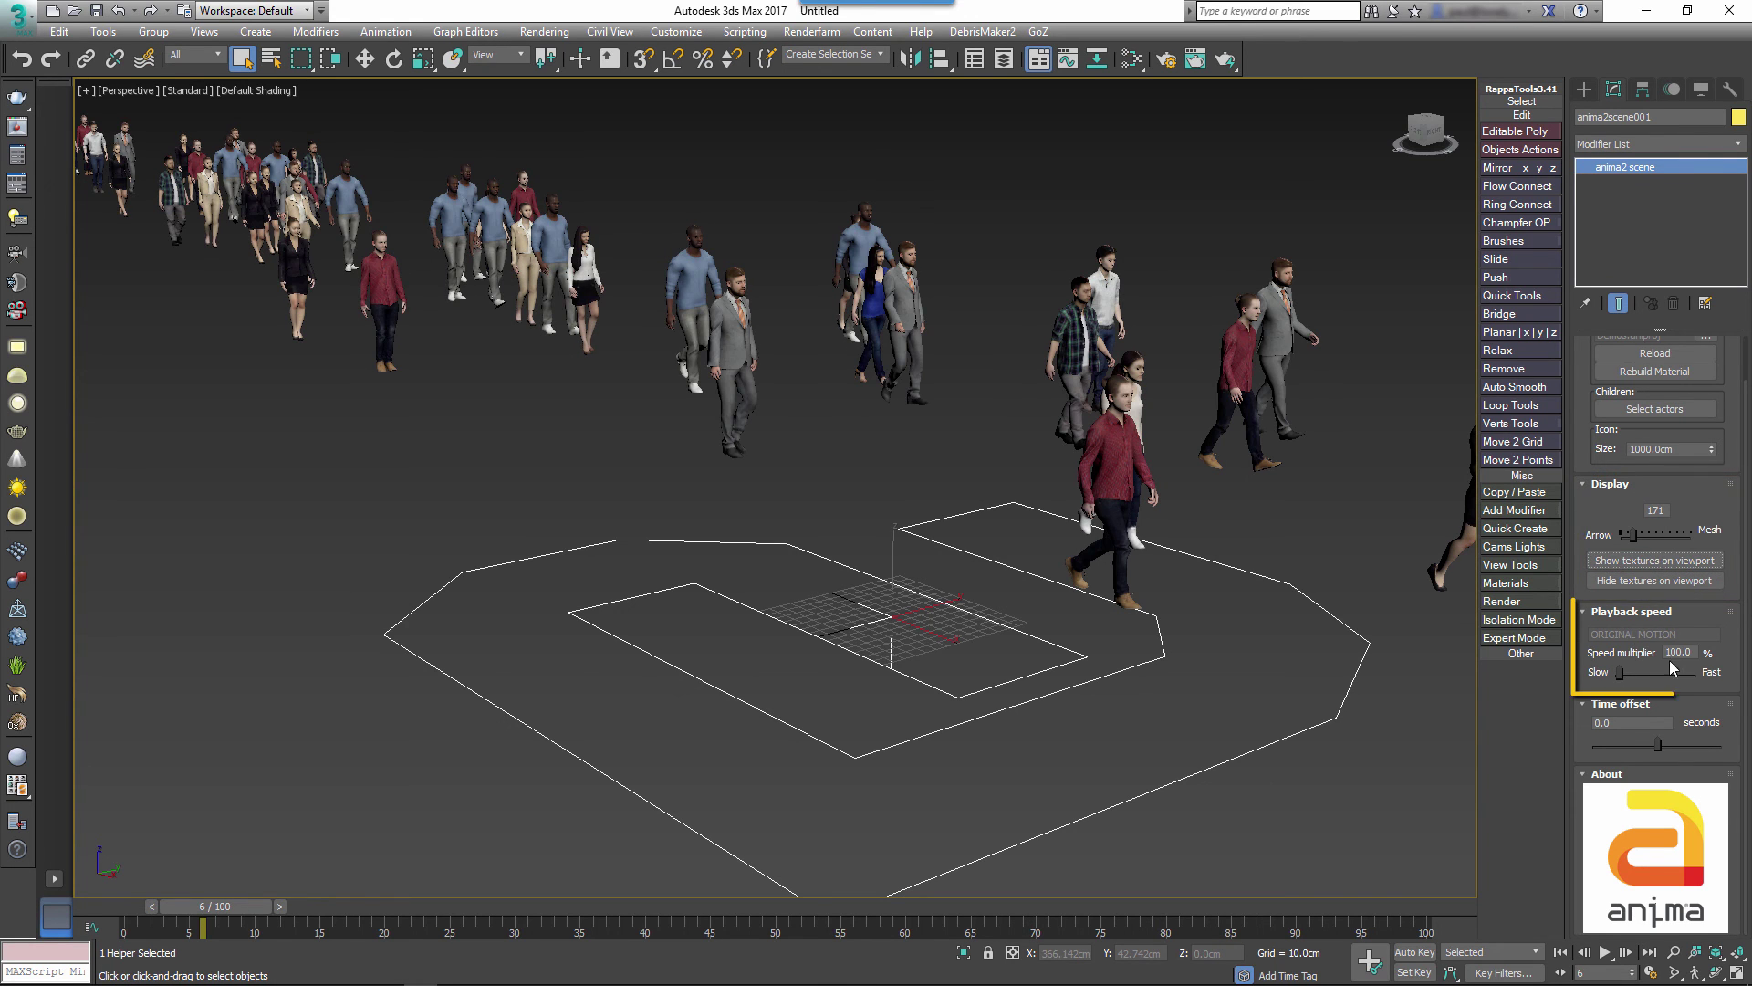
double_click(1678, 652)
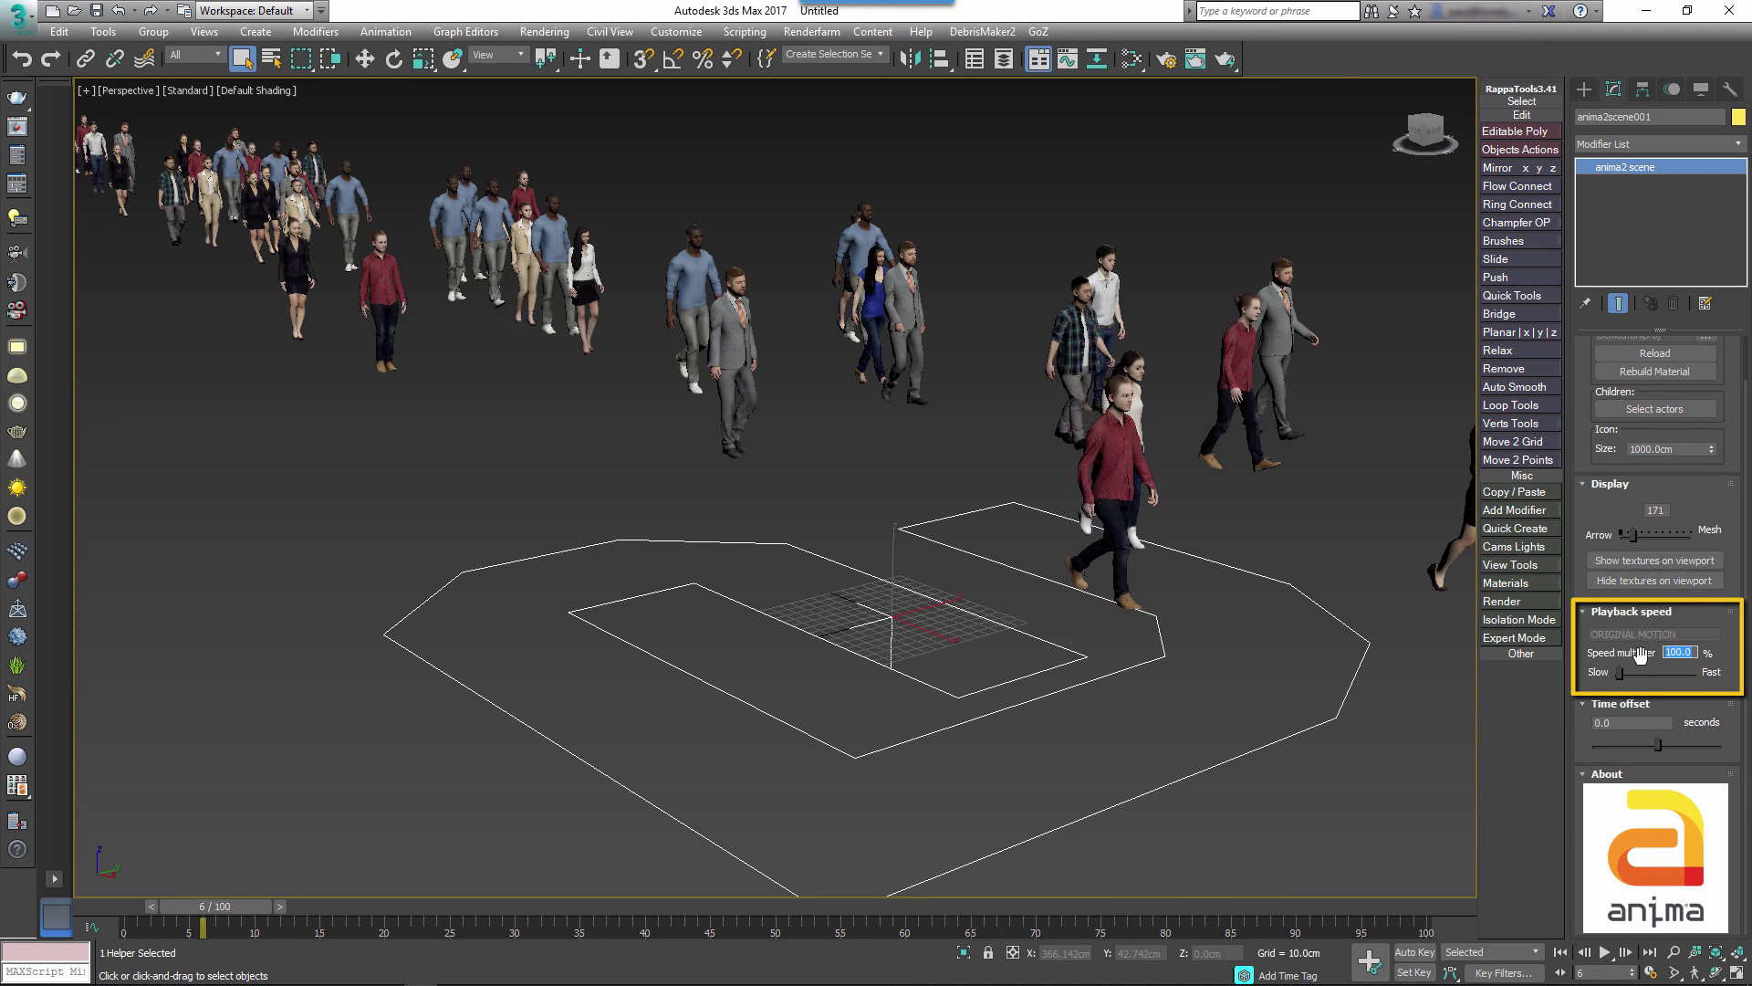
type("10")
key("Return")
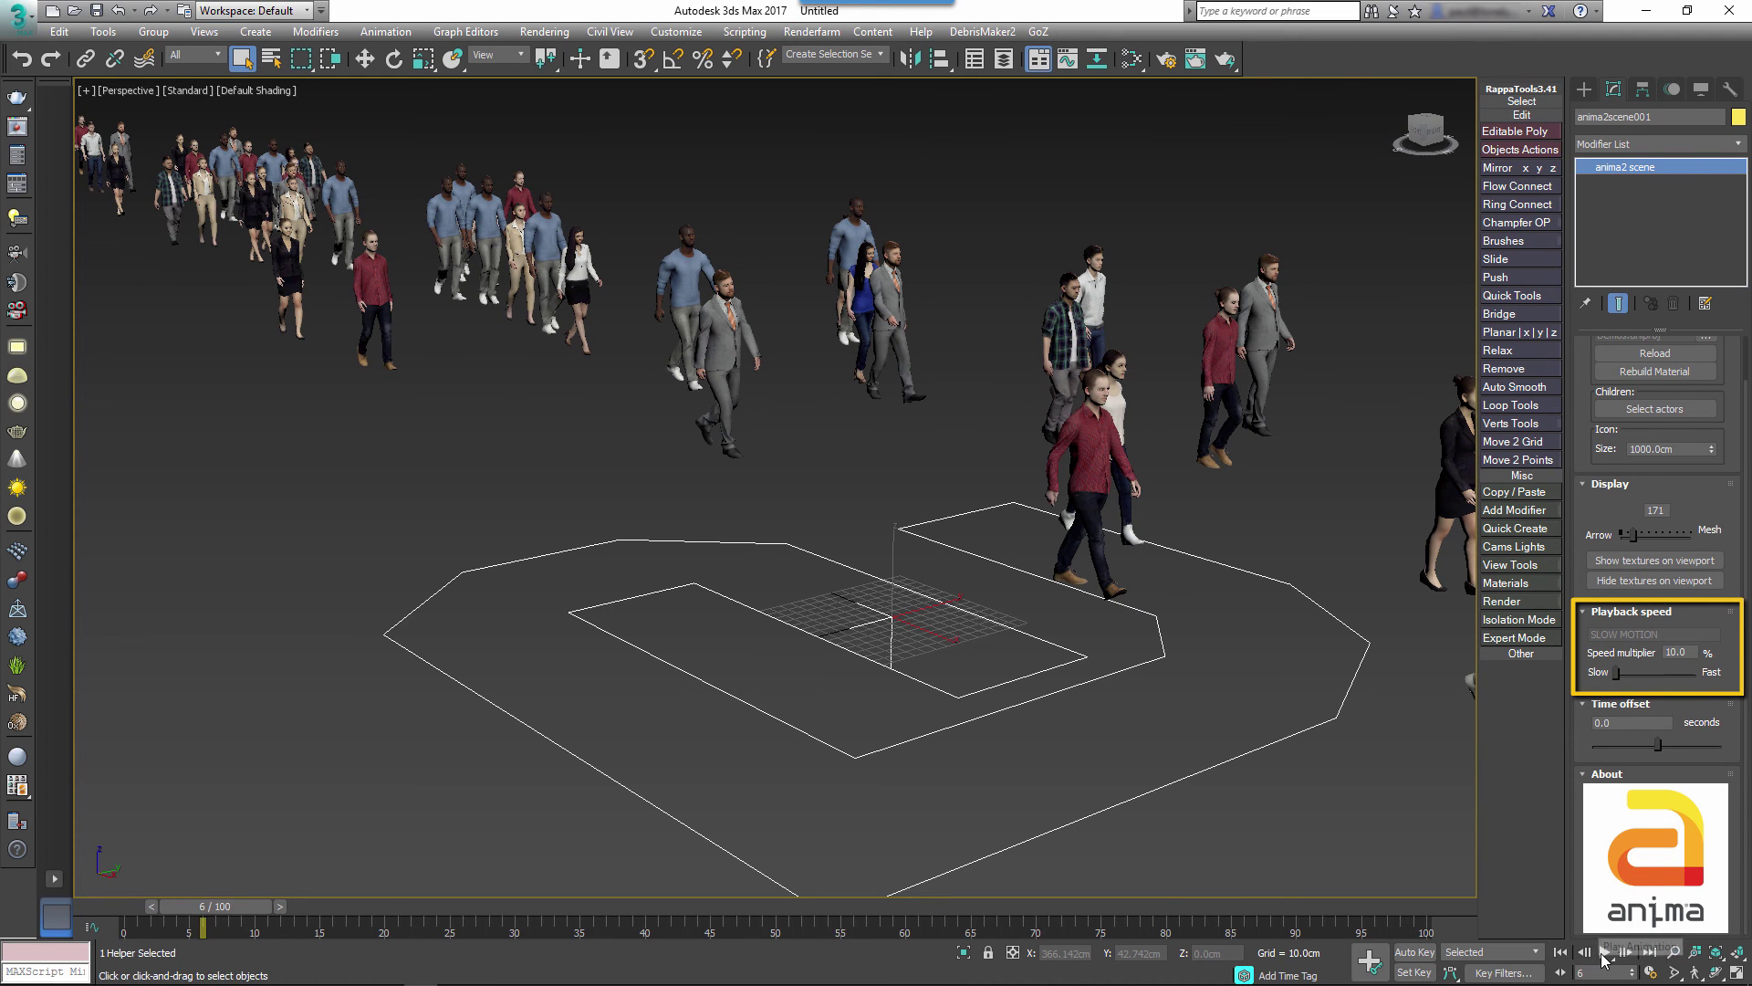
left_click(1603, 954)
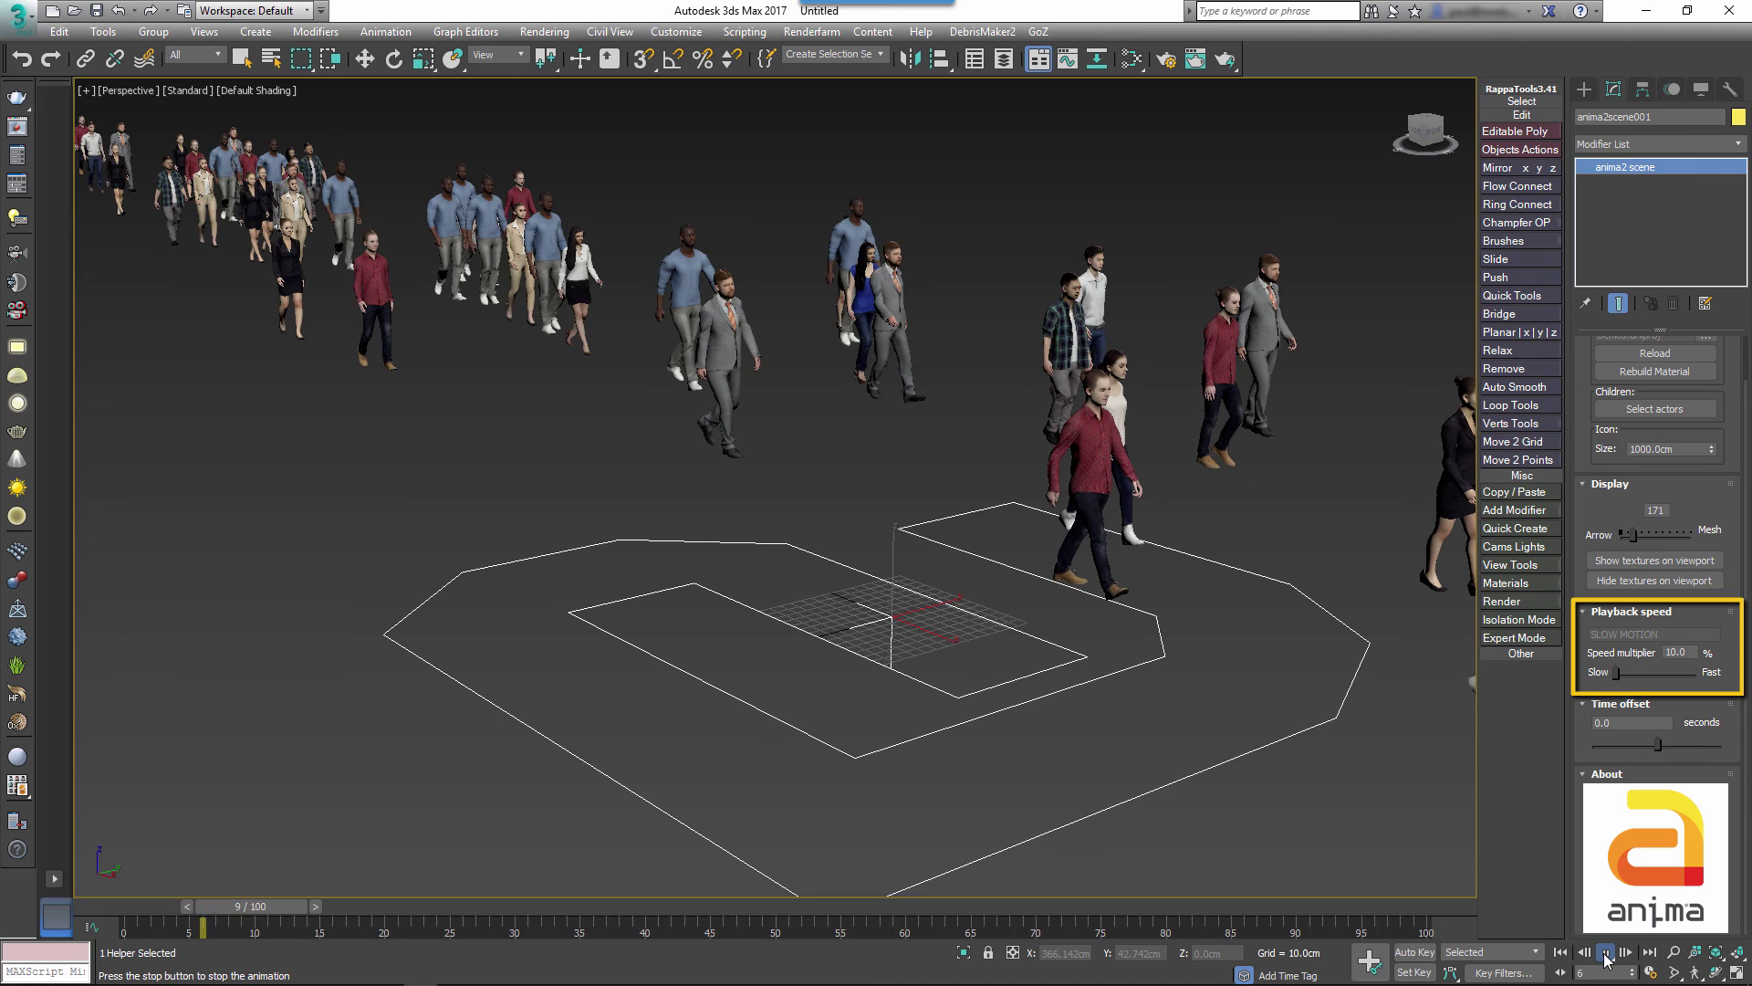
left_click(1603, 954)
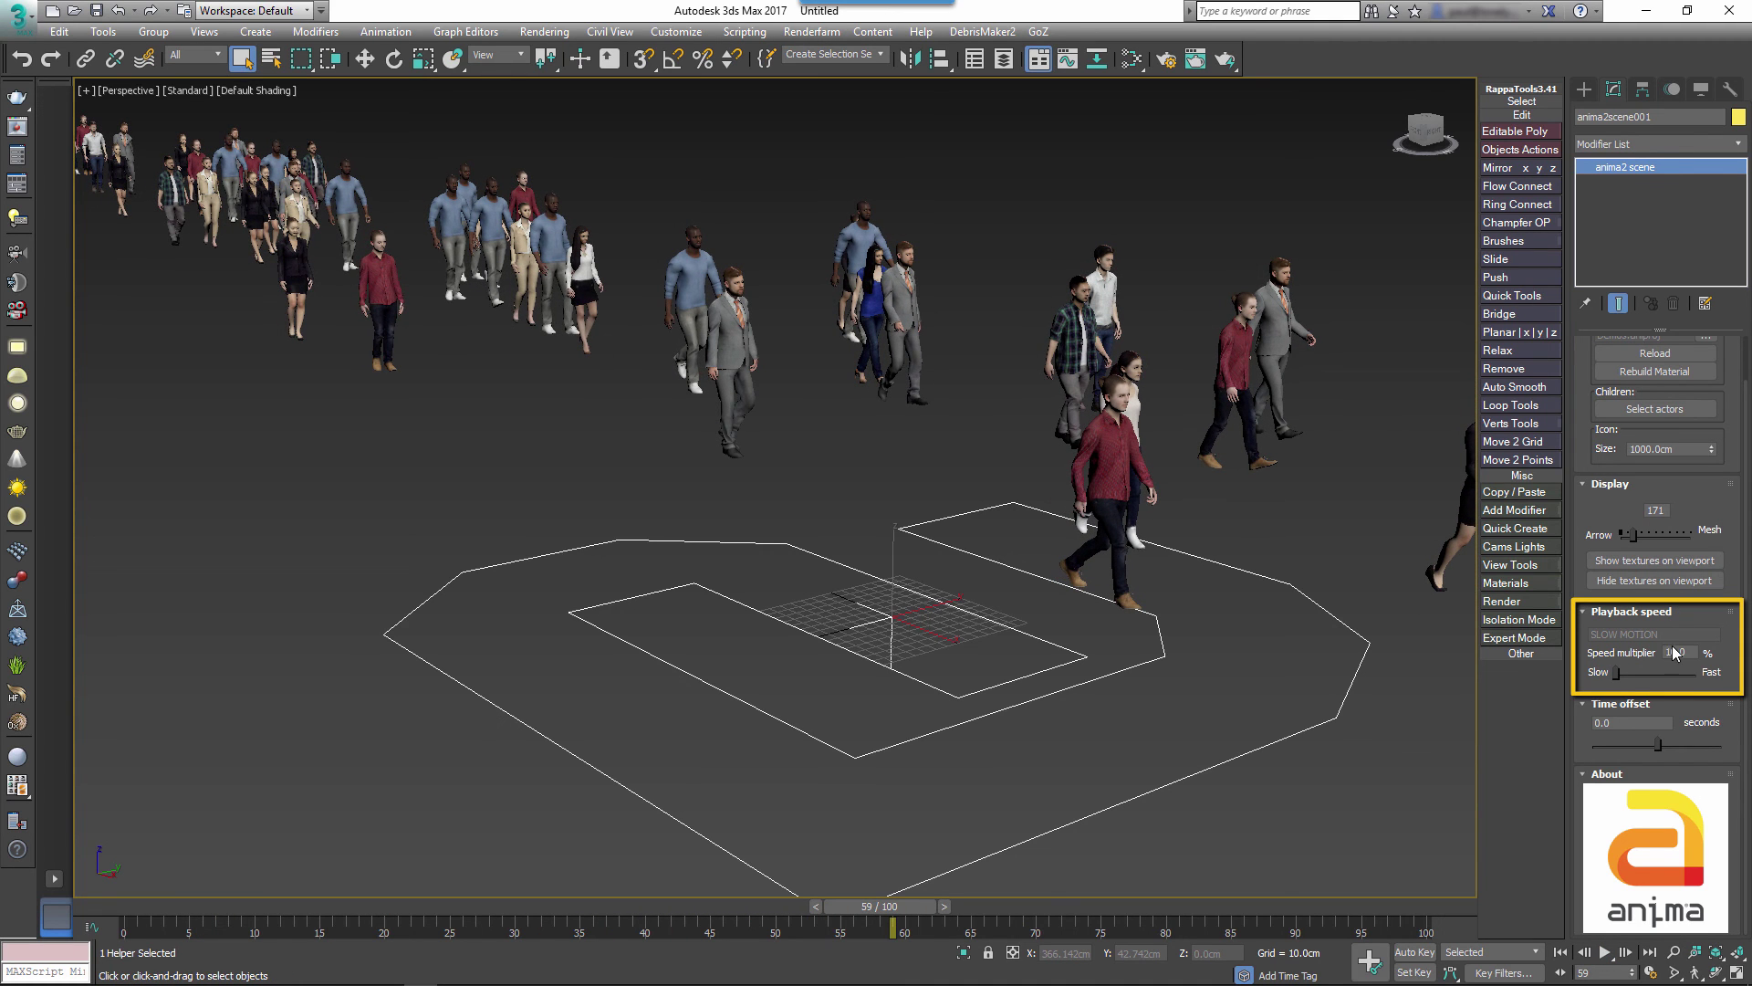
Play the crowd at 400% speed, then shift its time offset to -21.277 seconds.
double_click(1675, 652)
type("400")
key("Return")
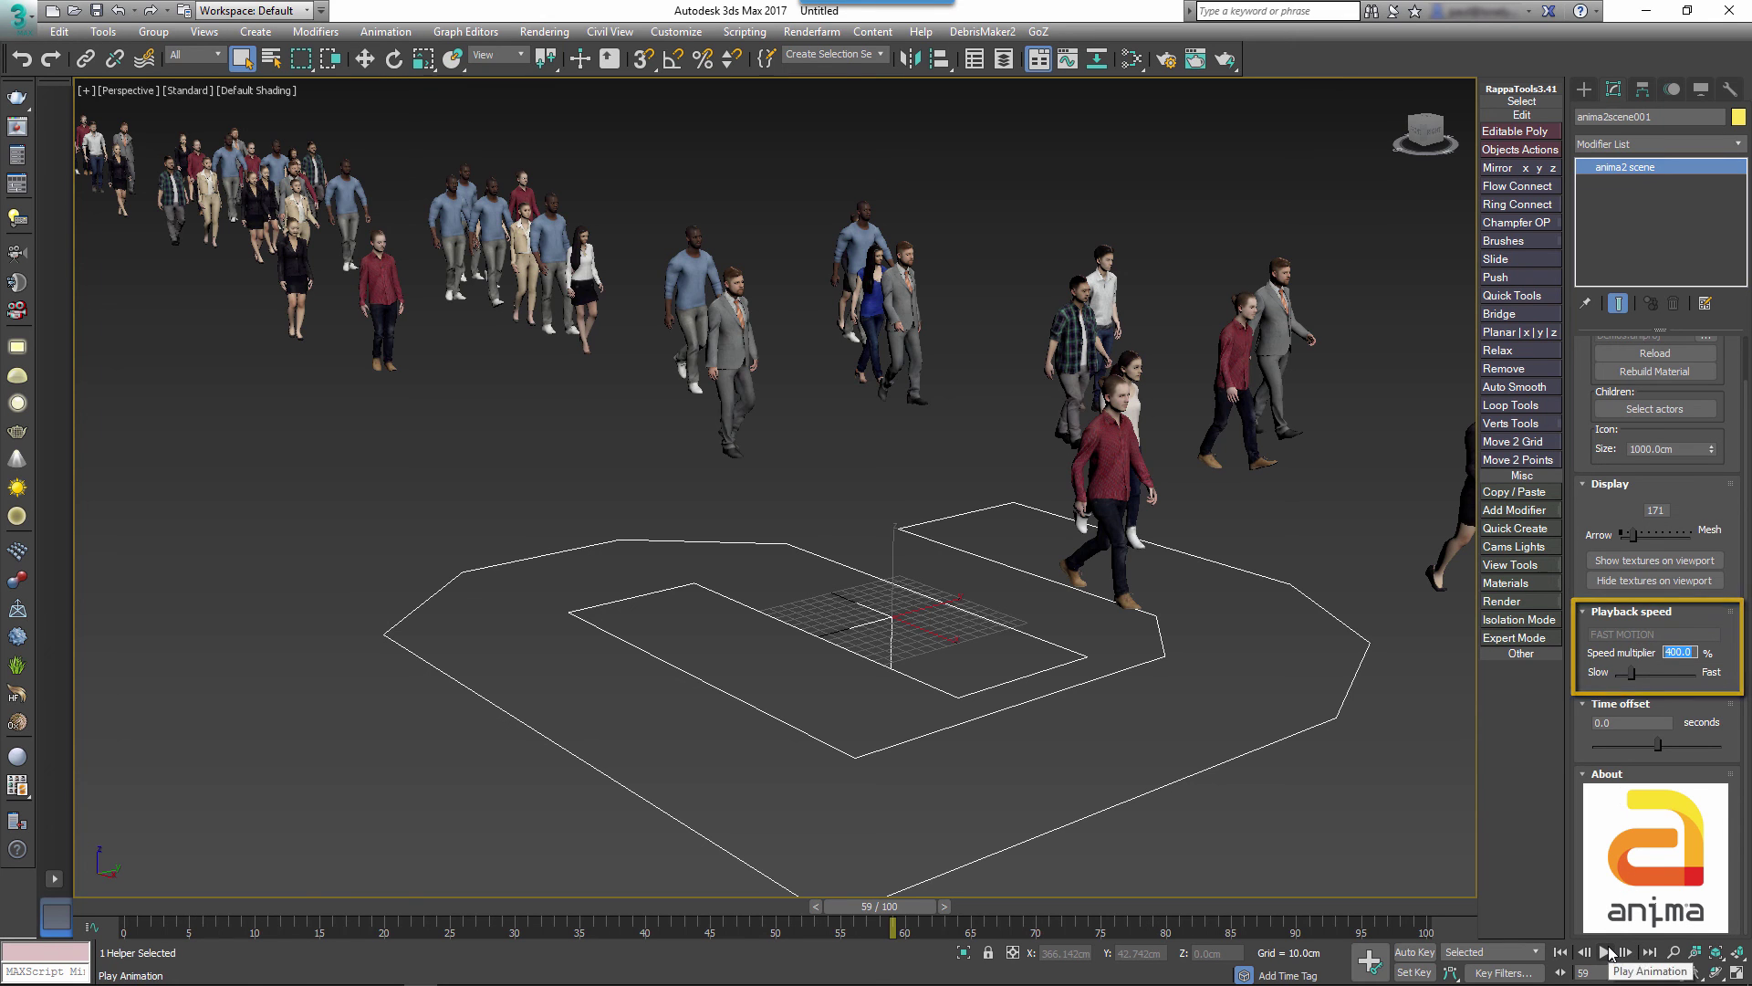
left_click(1608, 952)
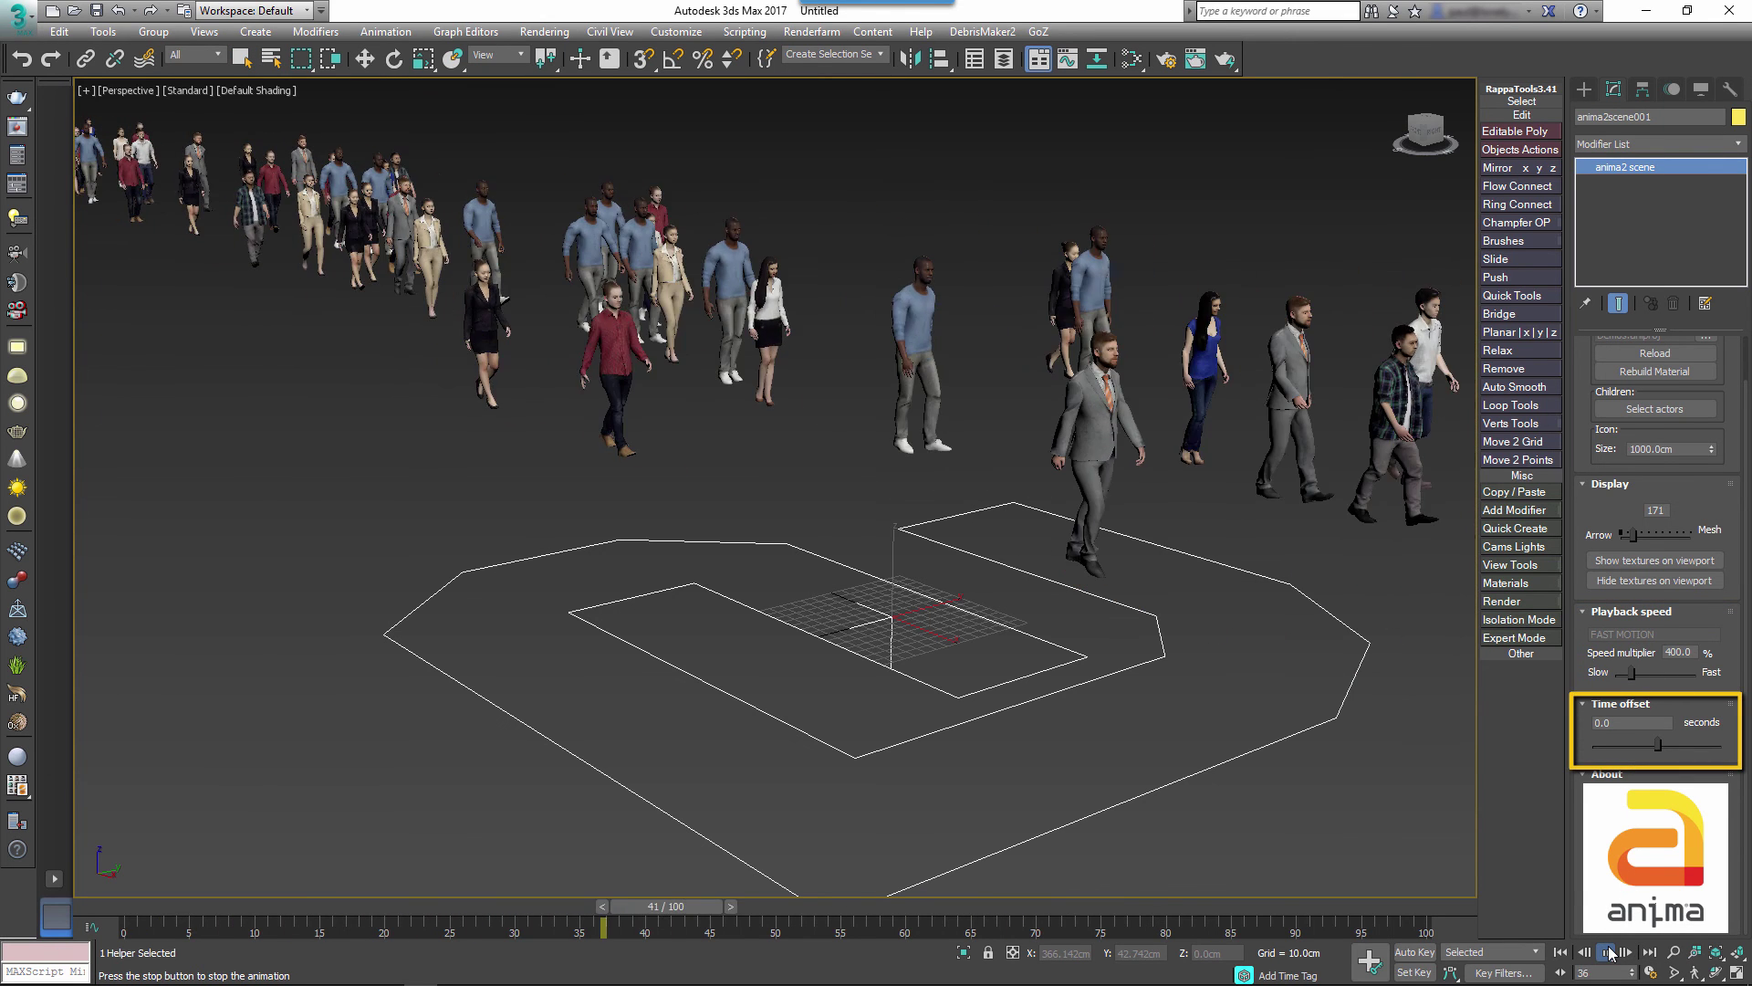
left_click_drag(1648, 744, 1676, 754)
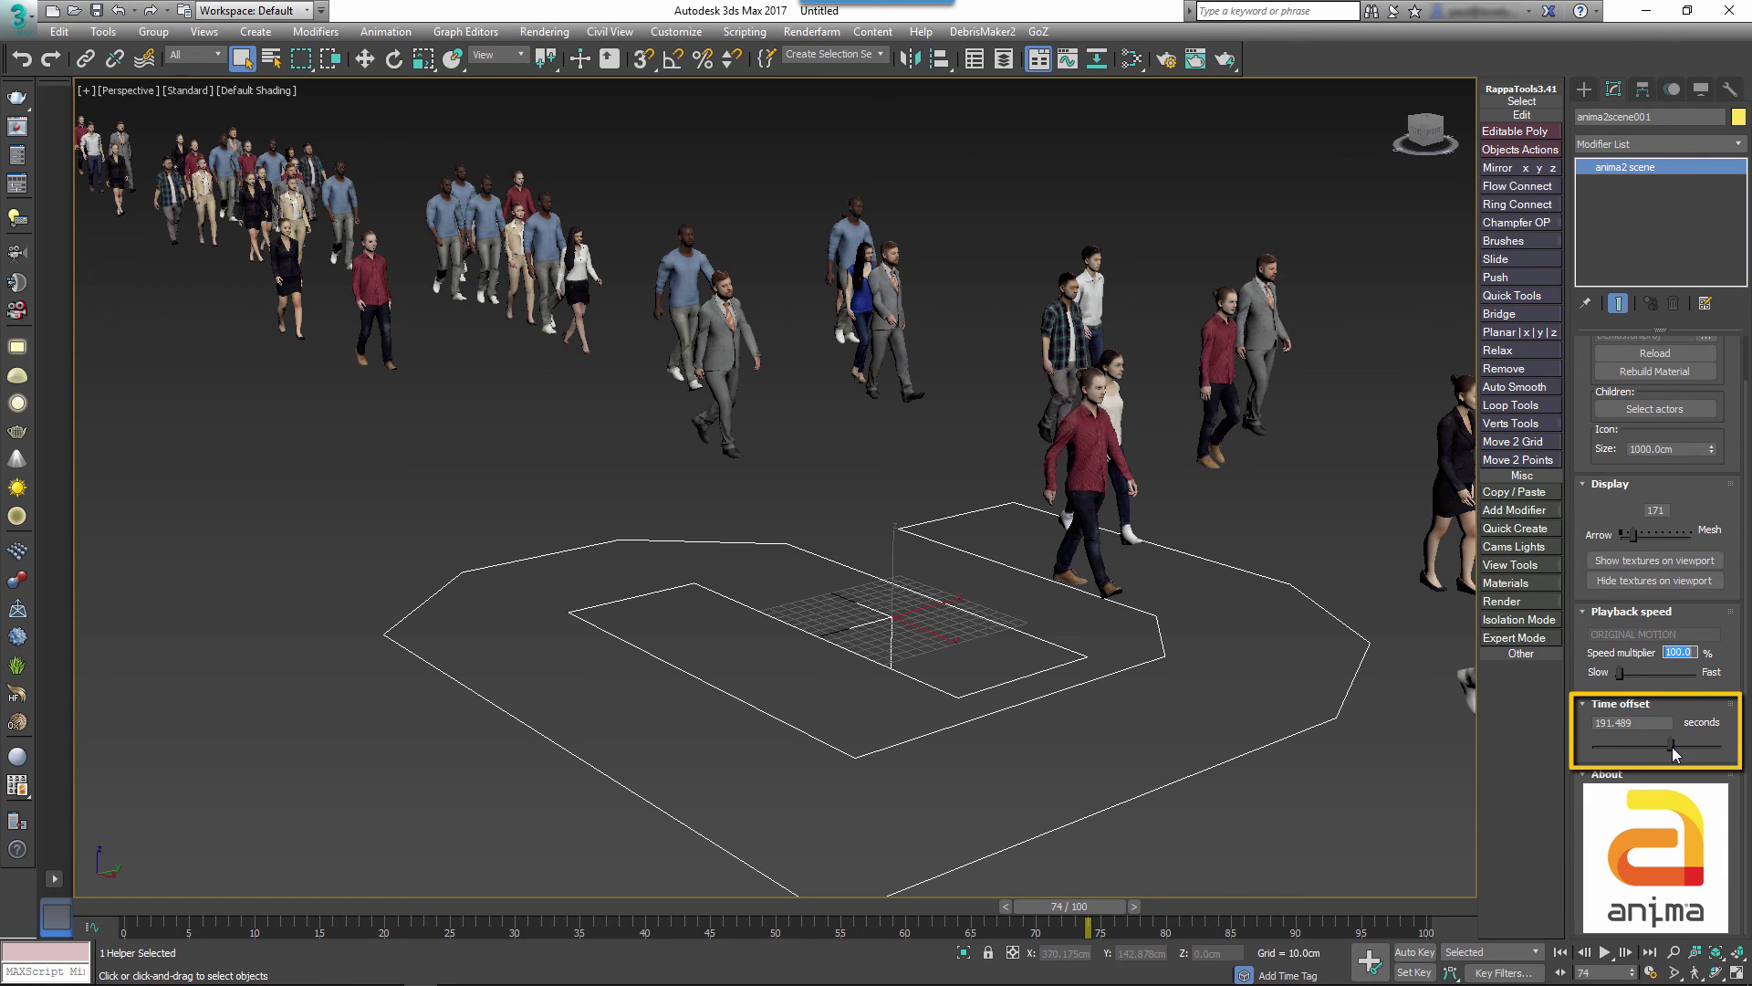
left_click_drag(1676, 754, 1658, 750)
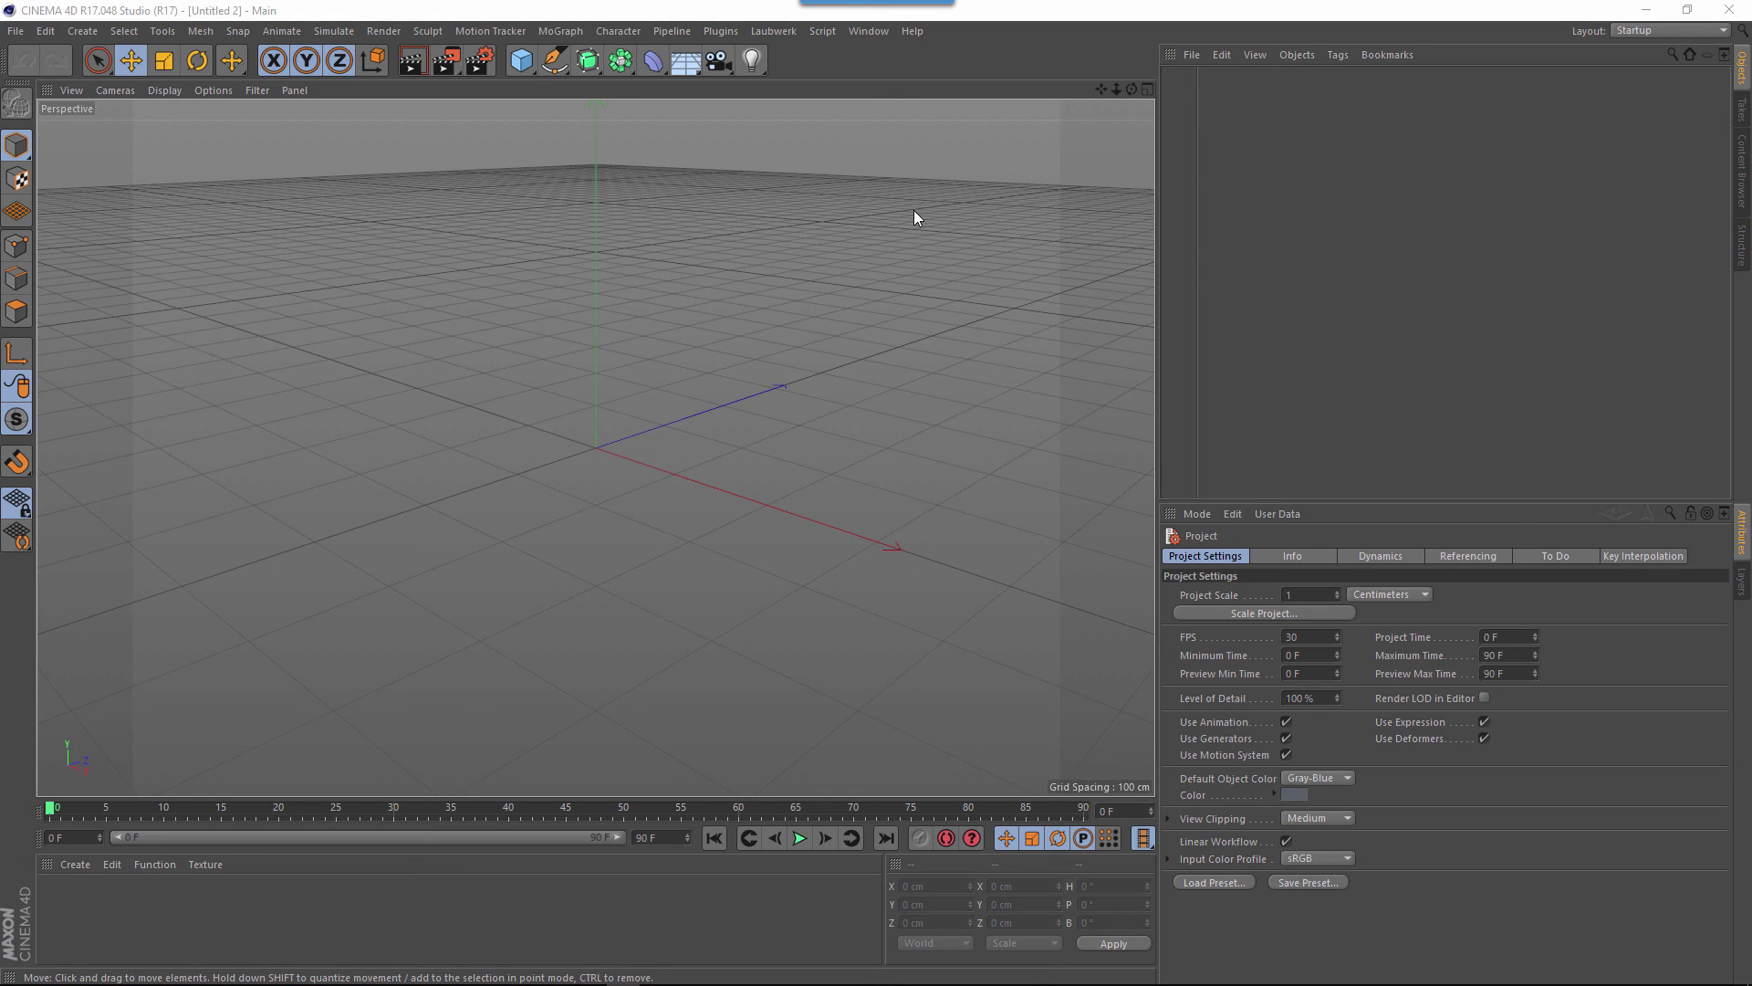
Create an anima 2 scene object using the Demos.aniproj project and its Baked_Crowd.ani scene.
left_click(840, 209)
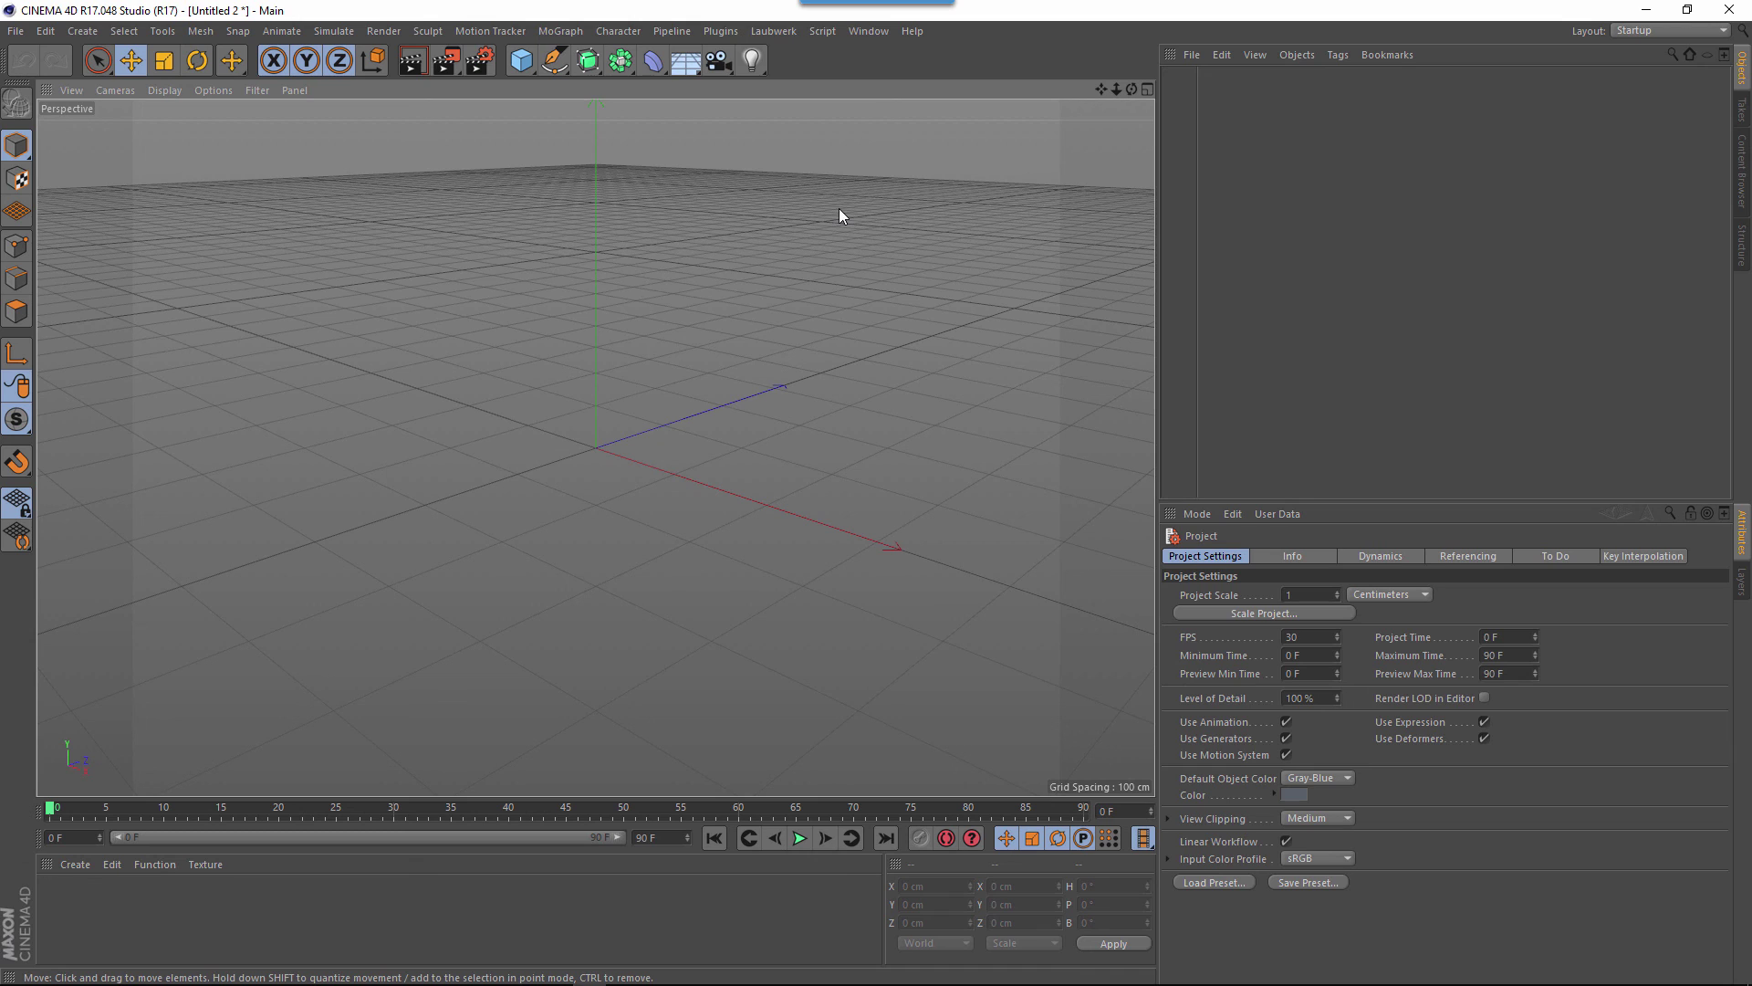
left_click(722, 30)
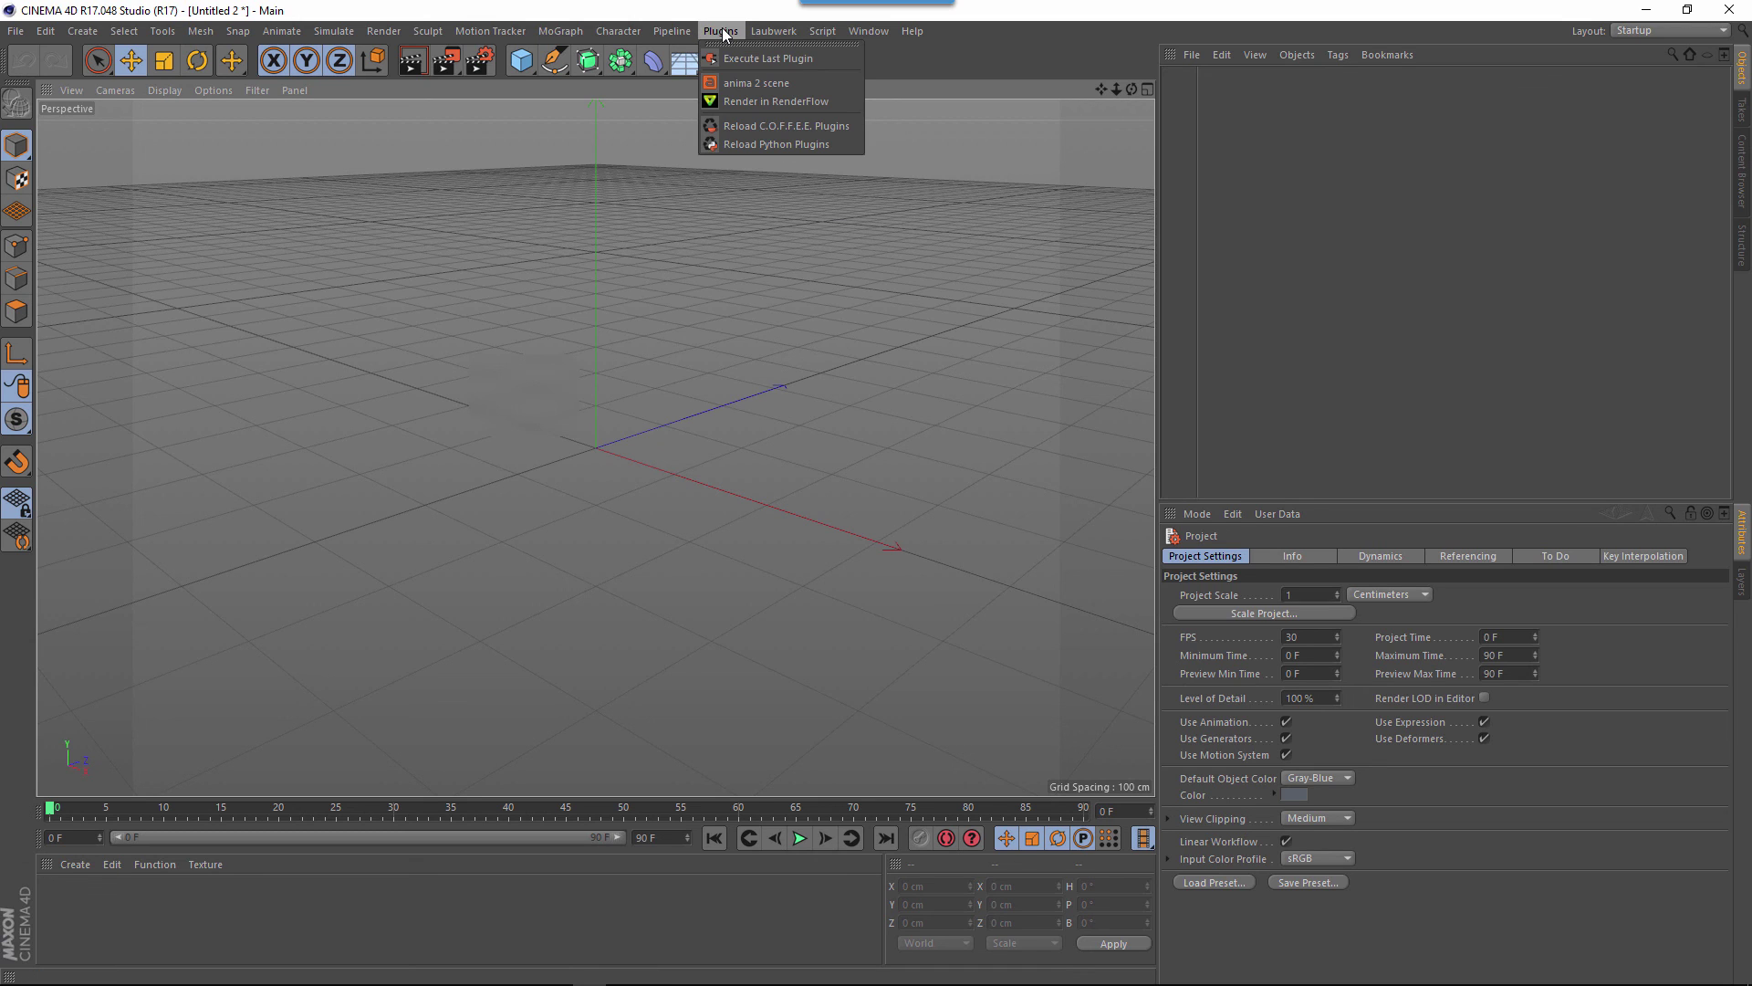
left_click(809, 89)
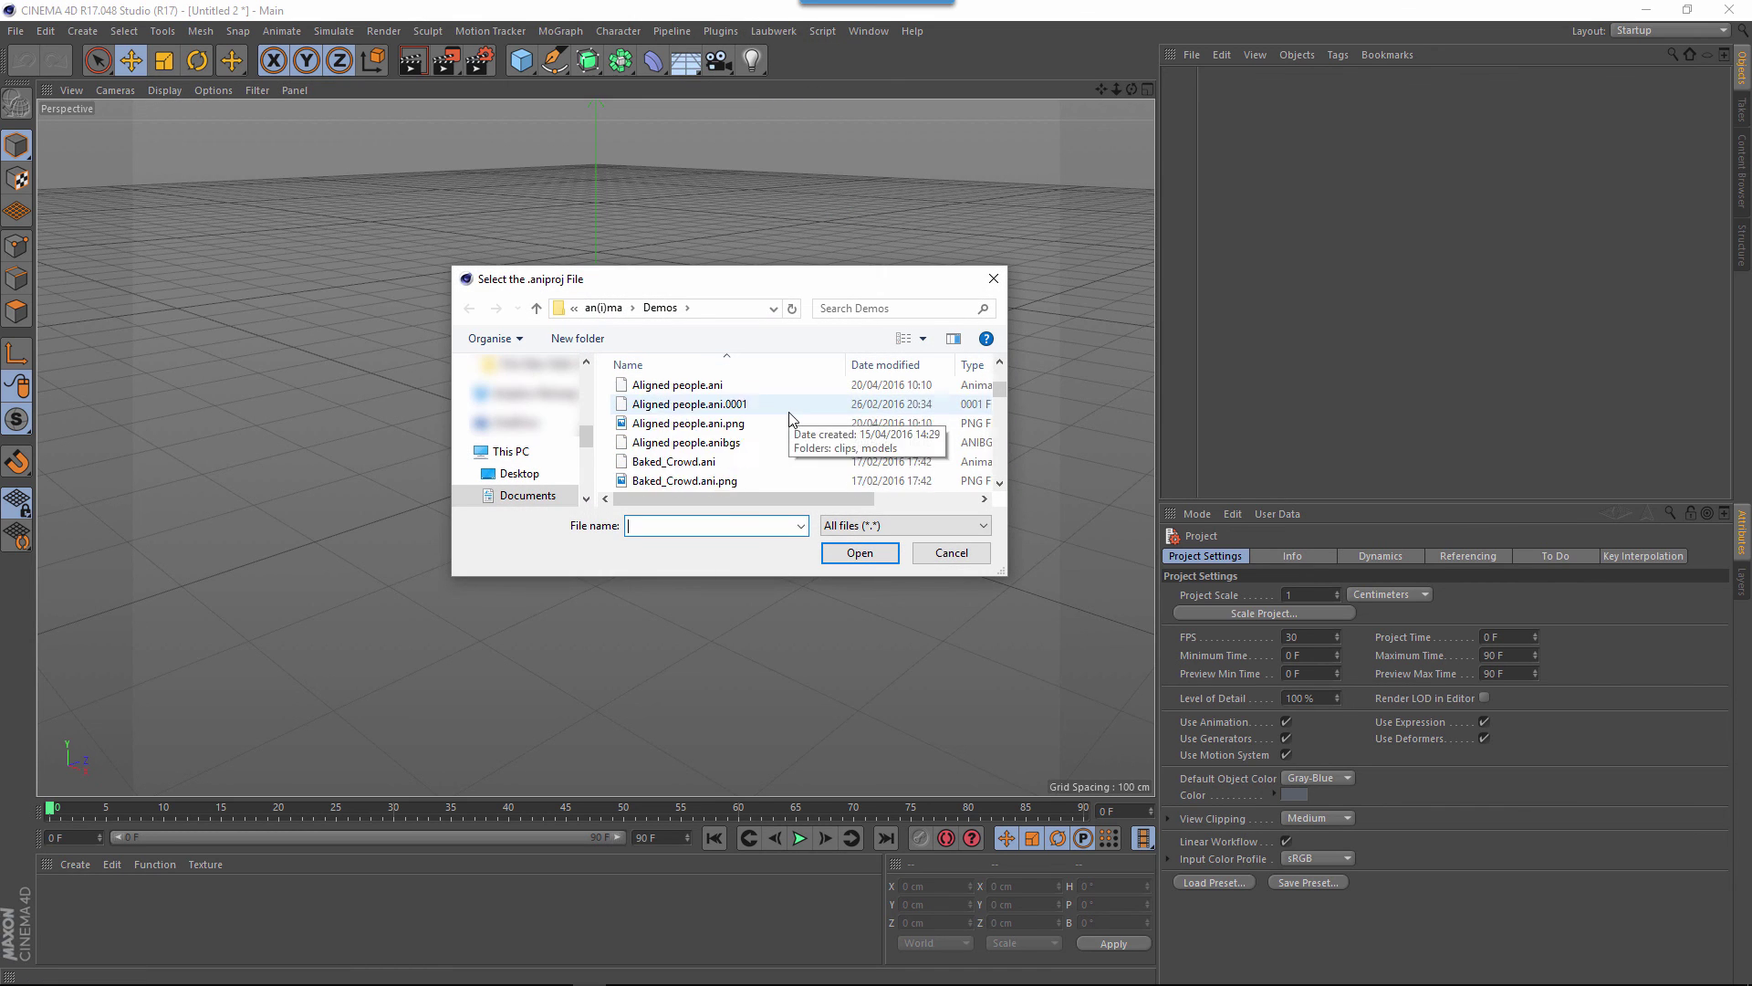
scroll(758, 457, "down", 1)
left_click(725, 478)
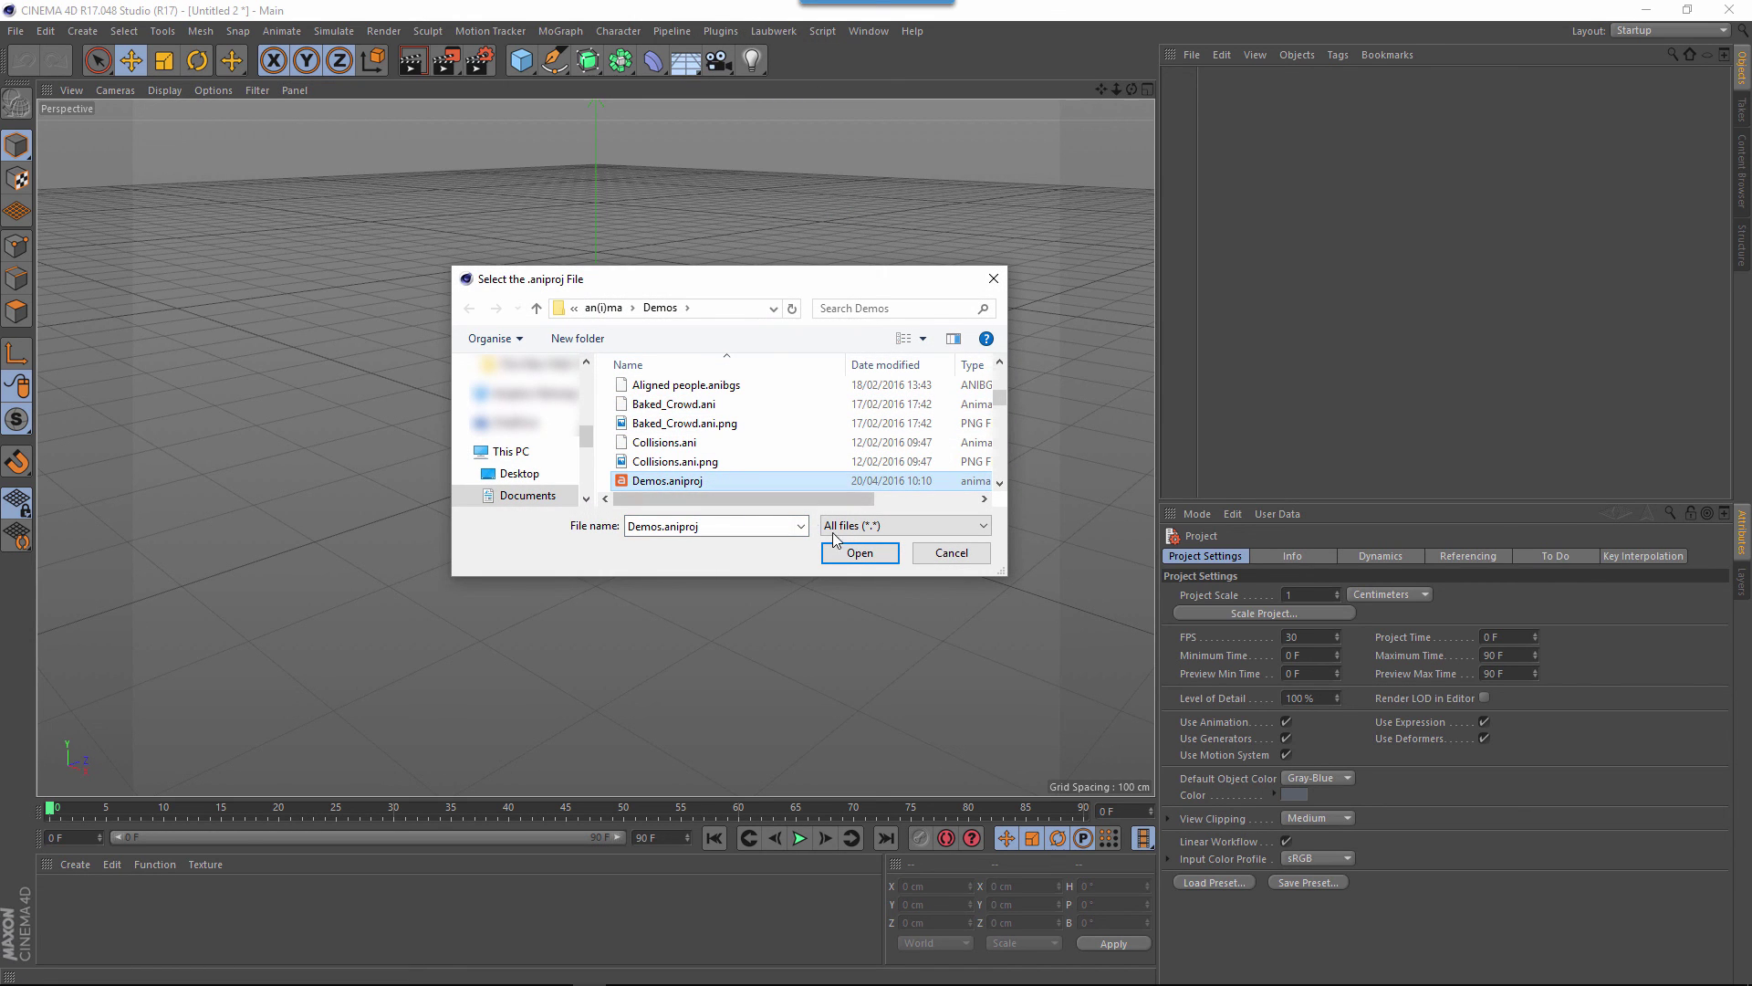
left_click(845, 554)
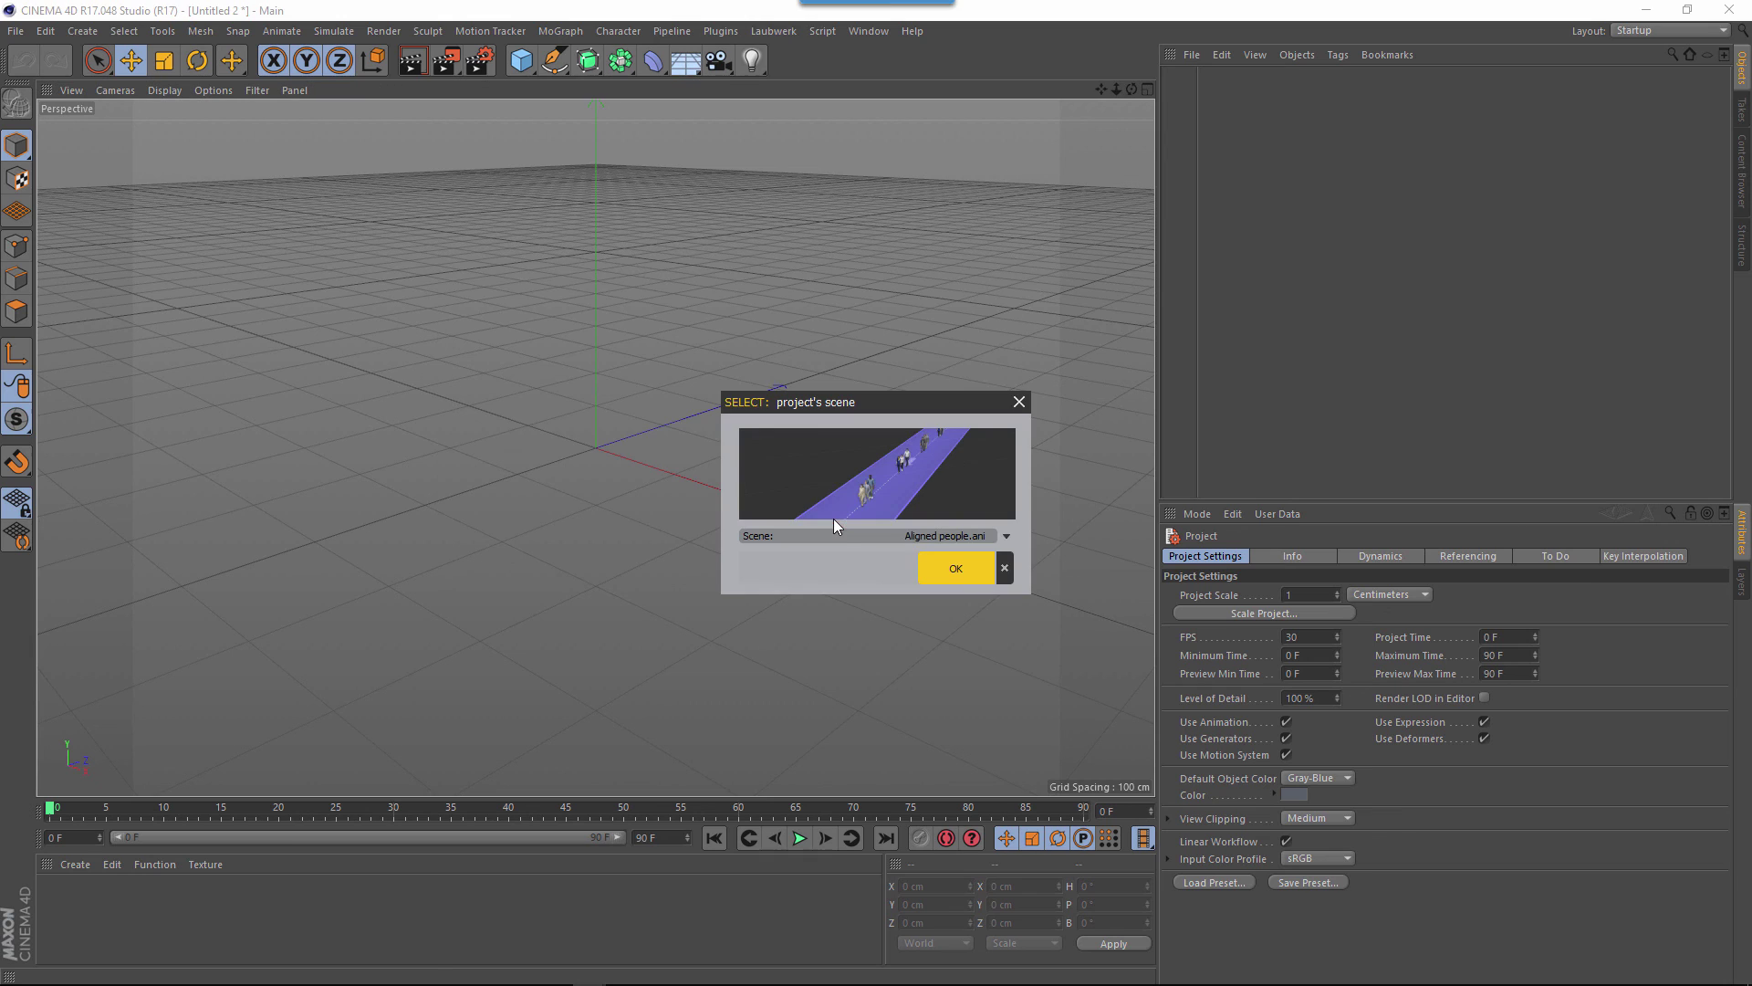
left_click(951, 539)
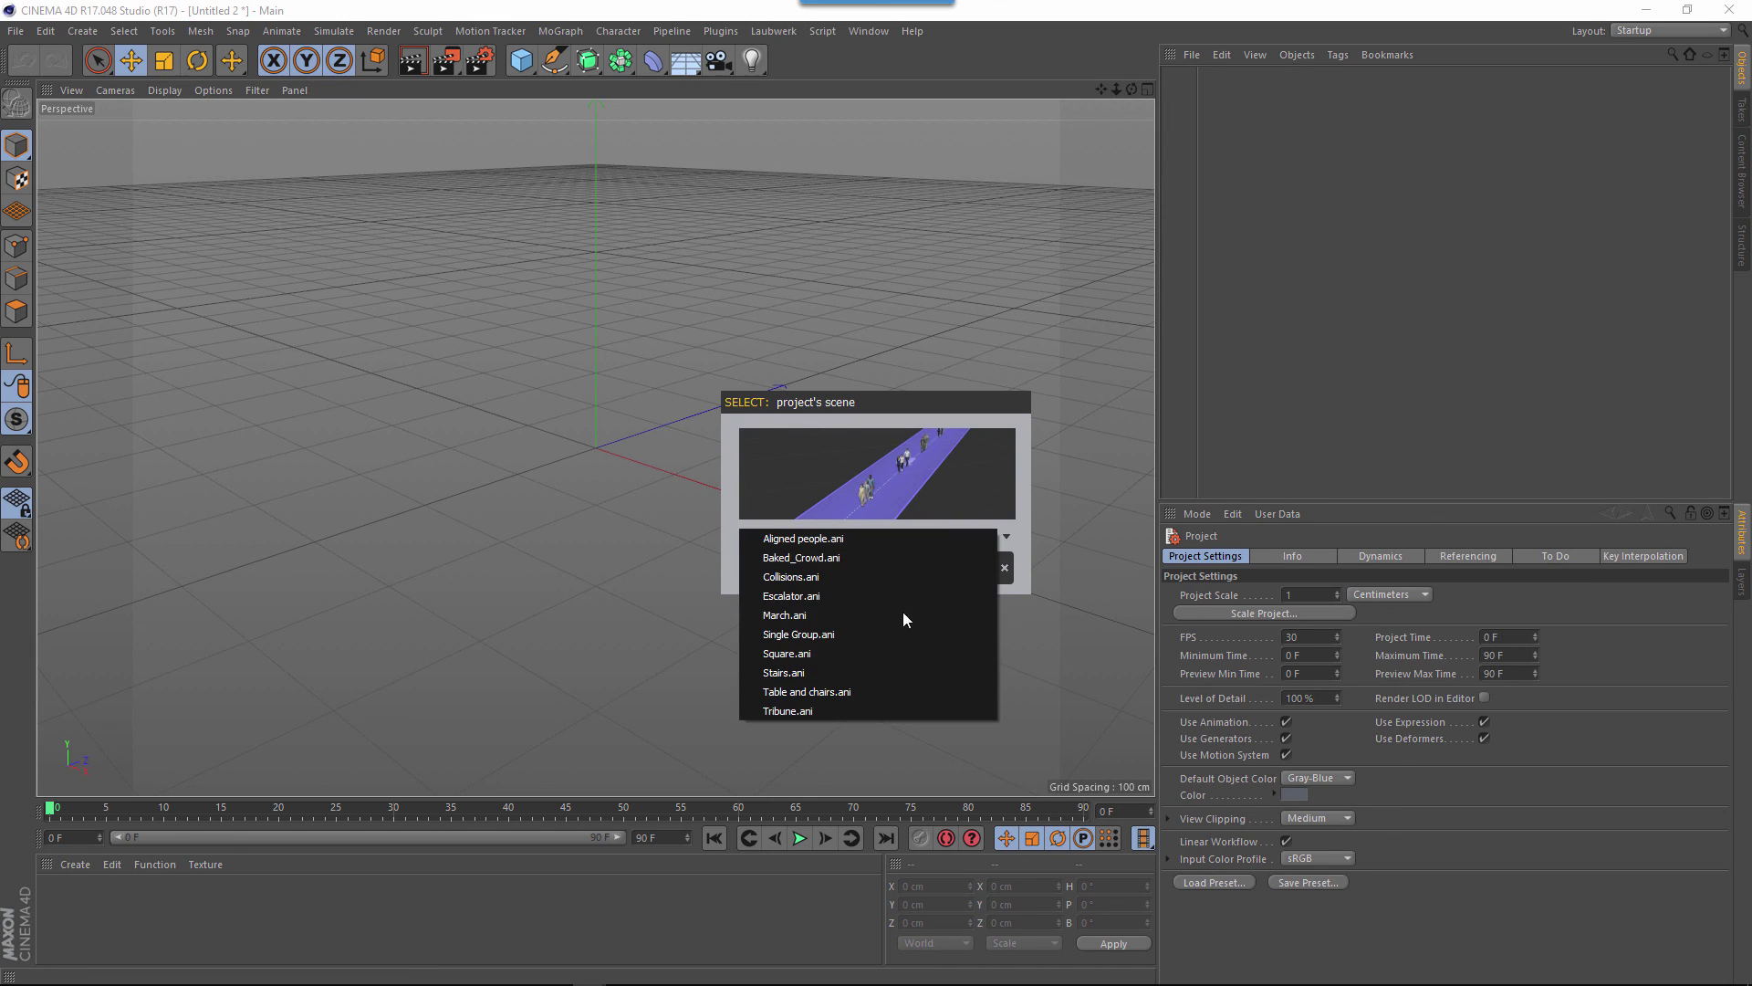
left_click(892, 557)
left_click(962, 573)
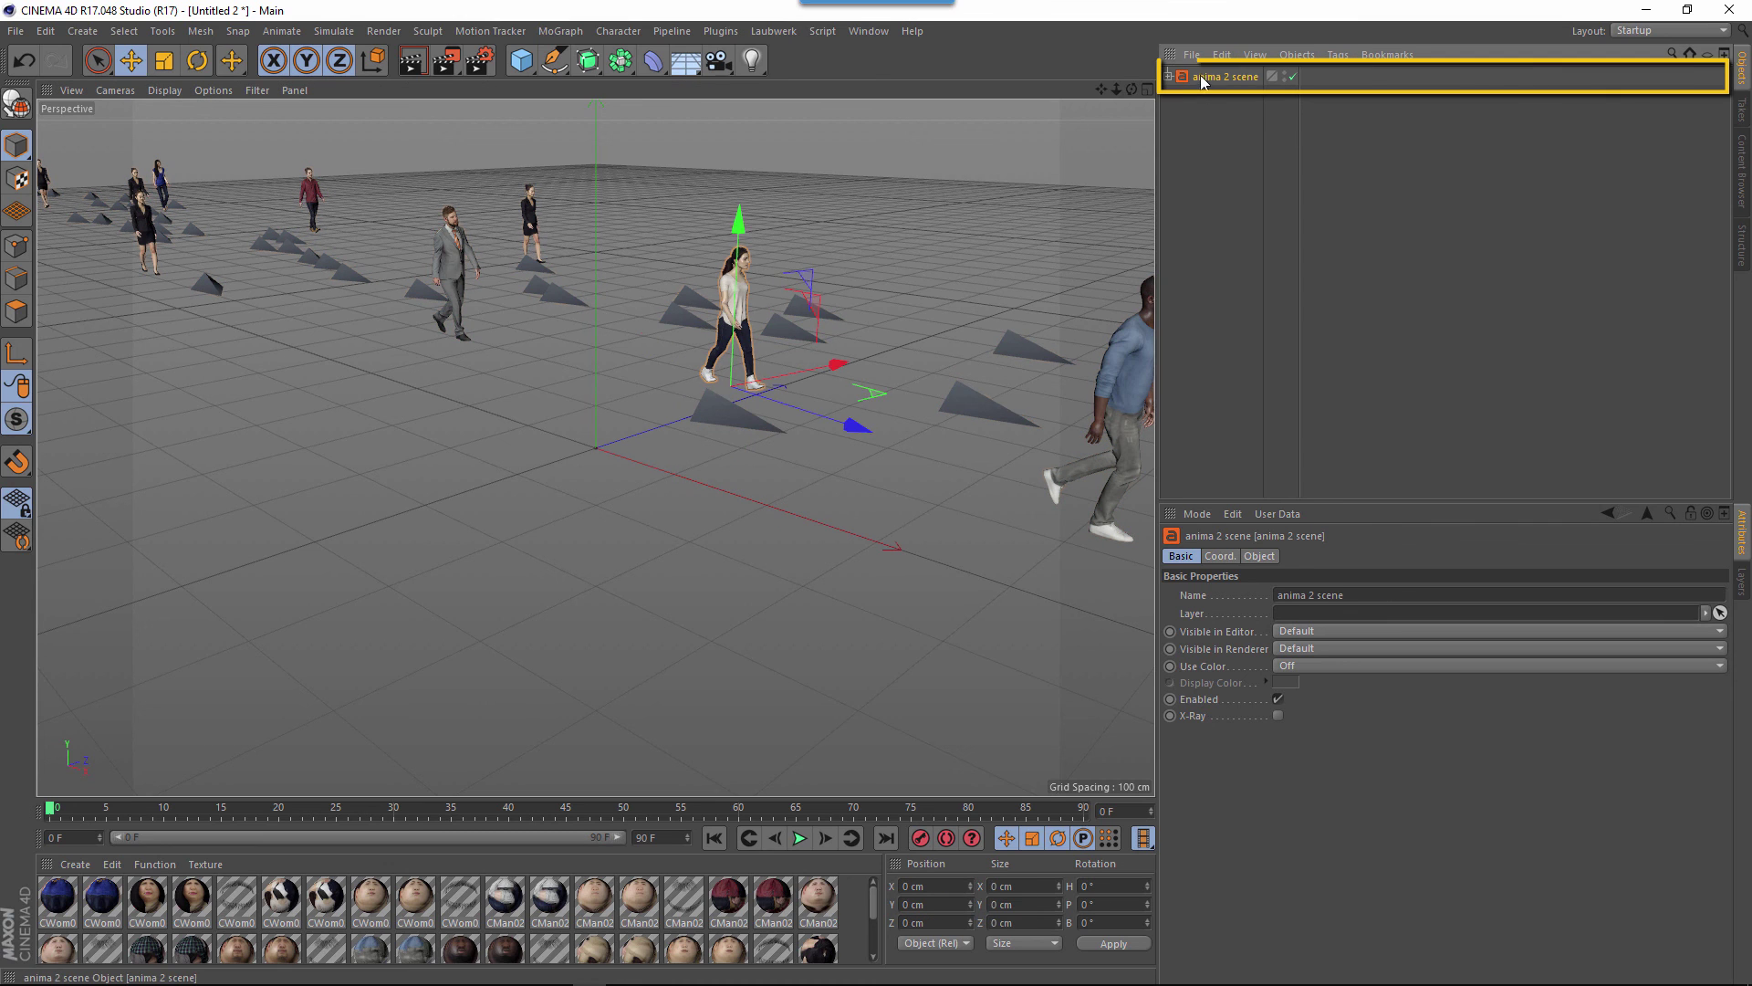
Show the anima 2 scene's Object tab: Arrow/Mesh display 20, speed 100%, offset 0, 100 actors.
left_click(1256, 556)
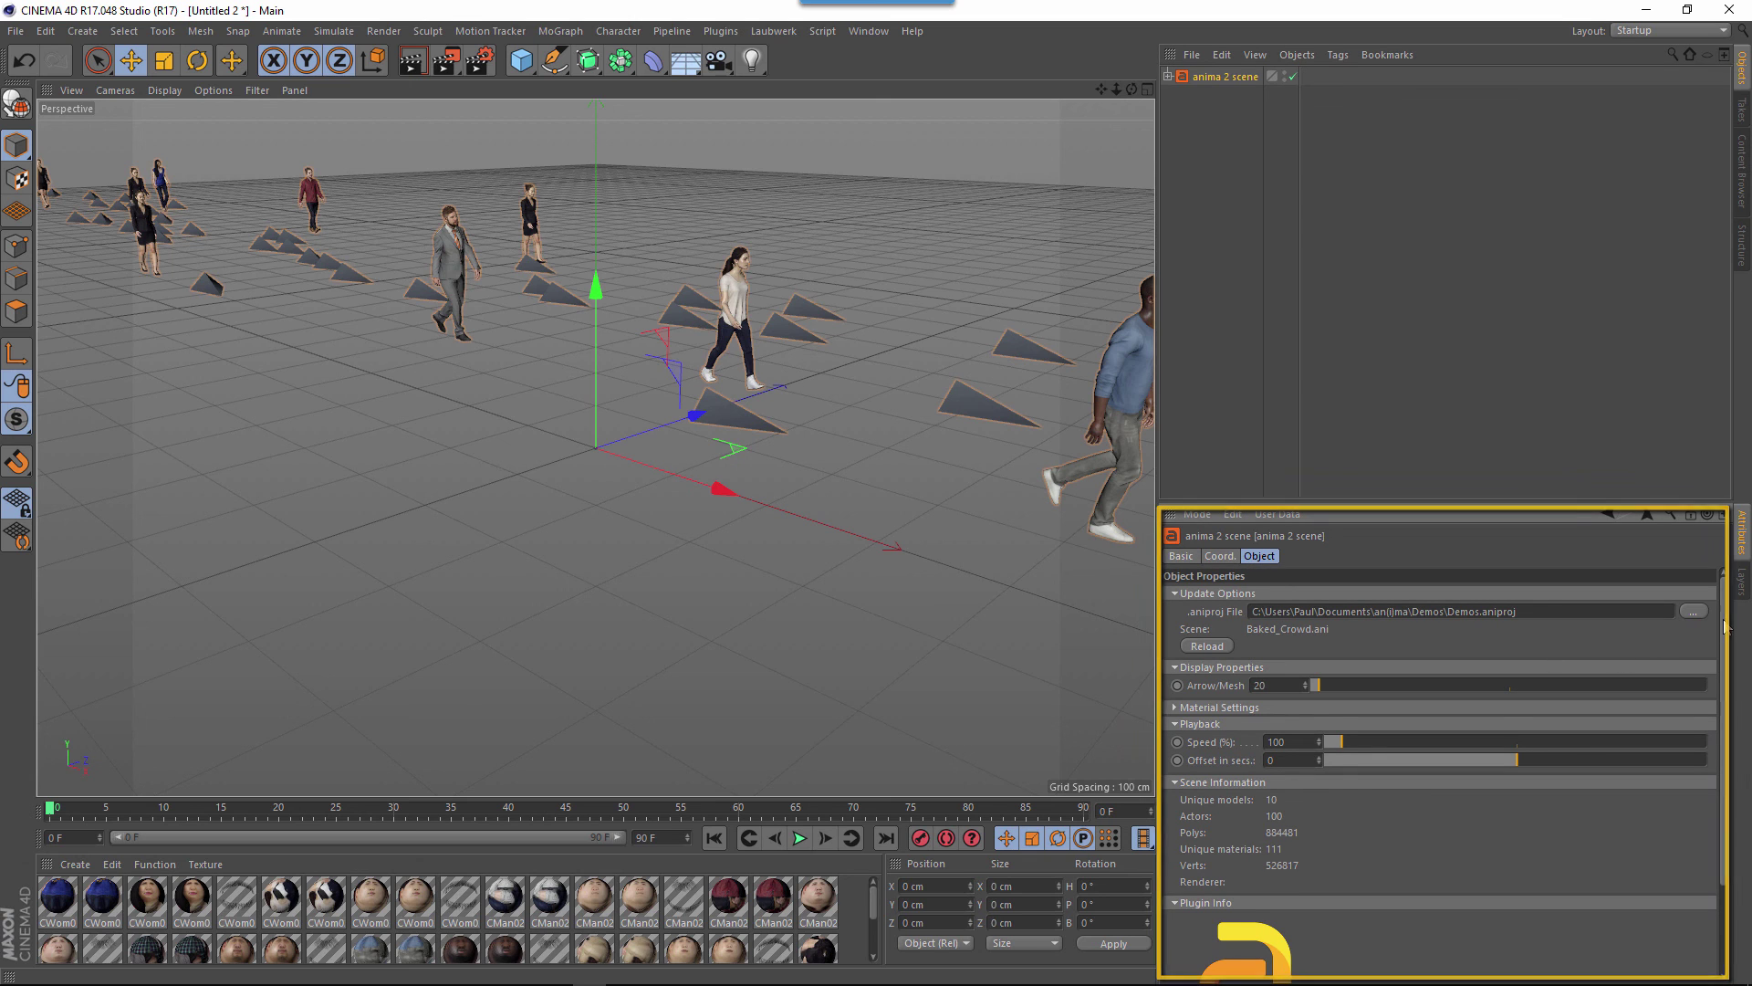
scroll(1729, 703, "down", 3)
scroll(1729, 676, "up", 3)
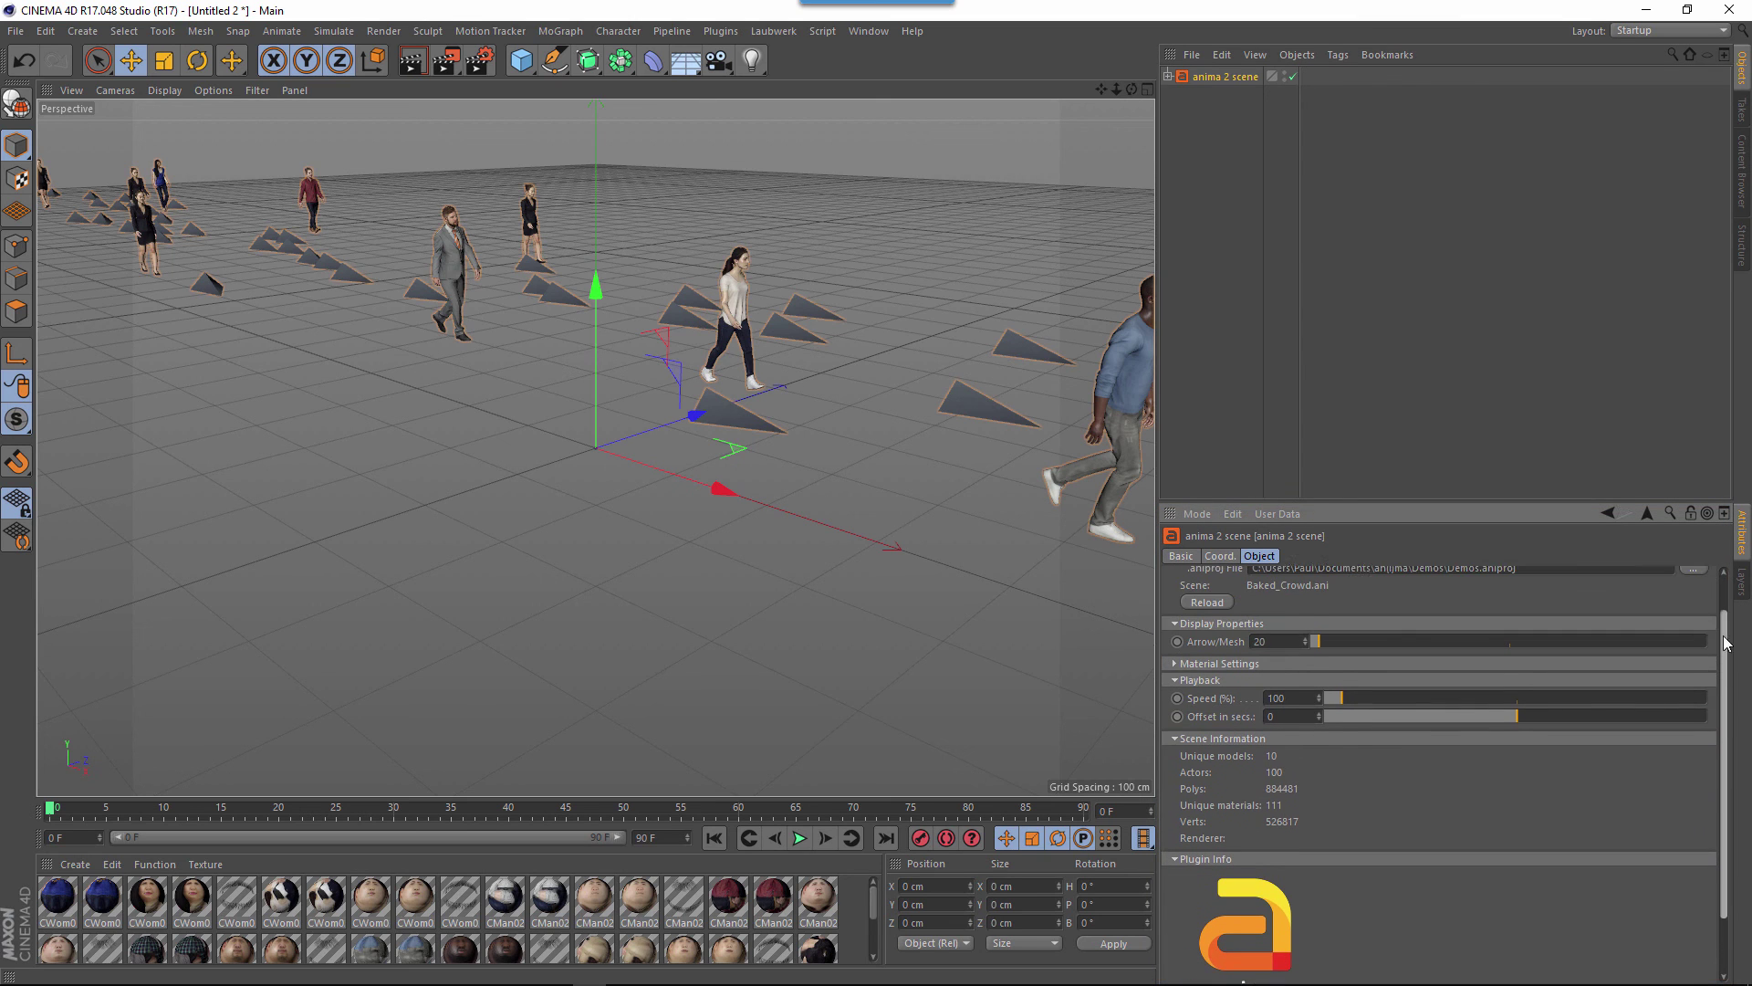